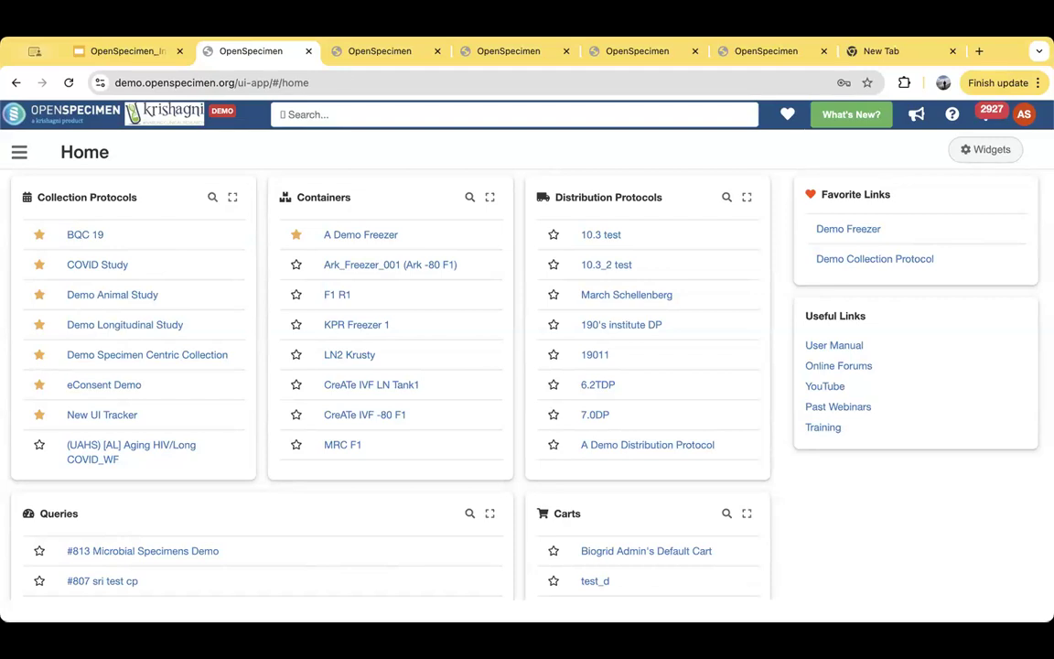
- Open the Roles list and look through the available user roles and their descriptions
left_click(19, 151)
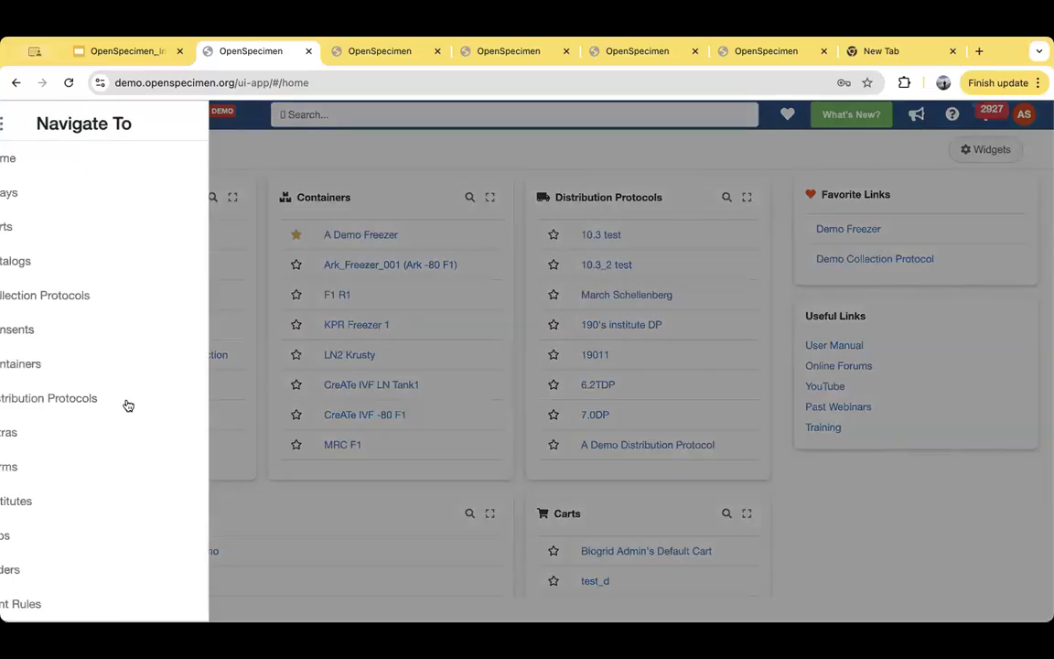
scroll(116, 477, "down", 3)
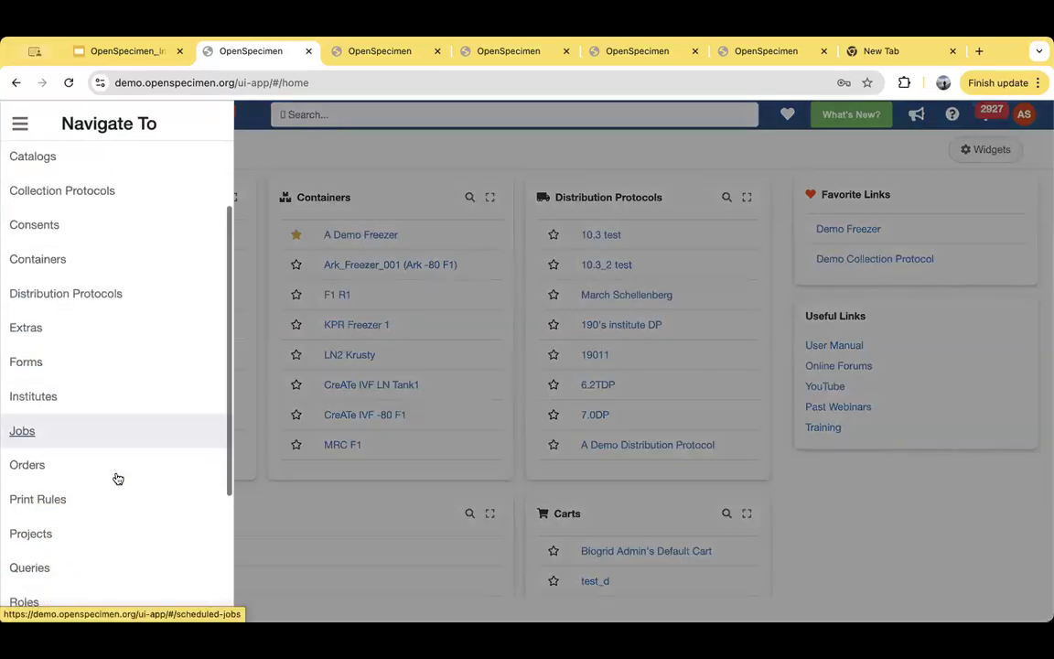
scroll(117, 478, "down", 6)
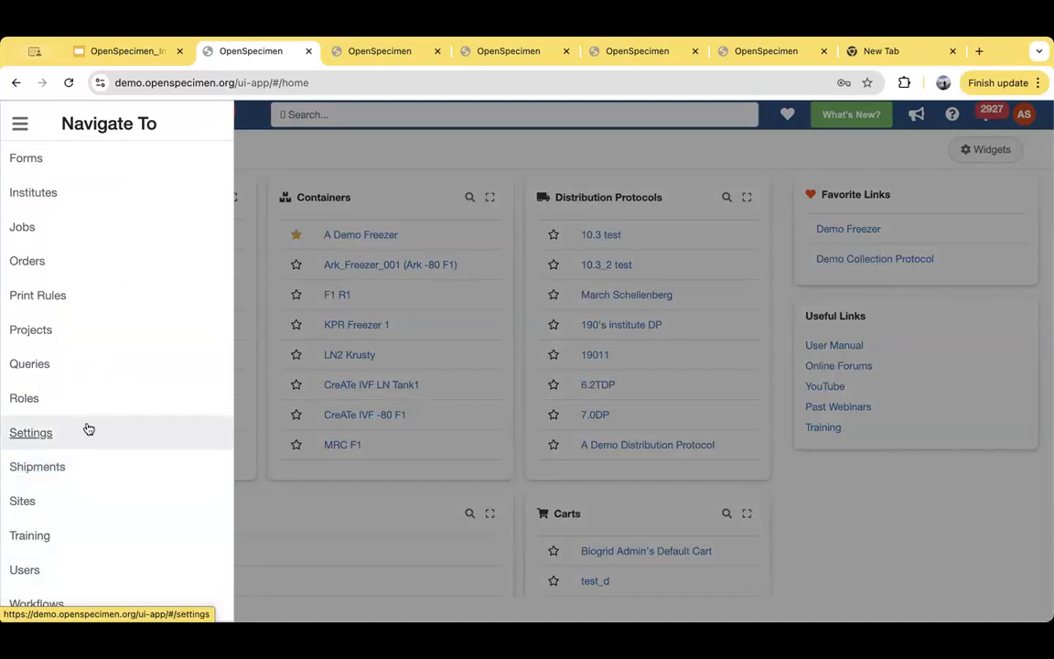
scroll(87, 474, "up", 3)
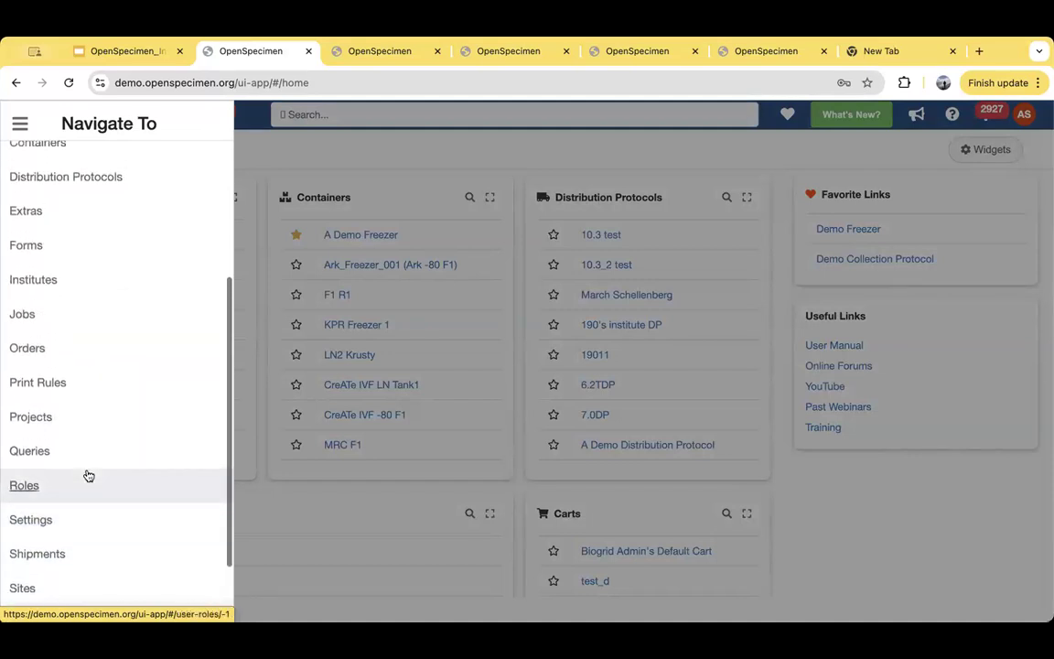
left_click(20, 488)
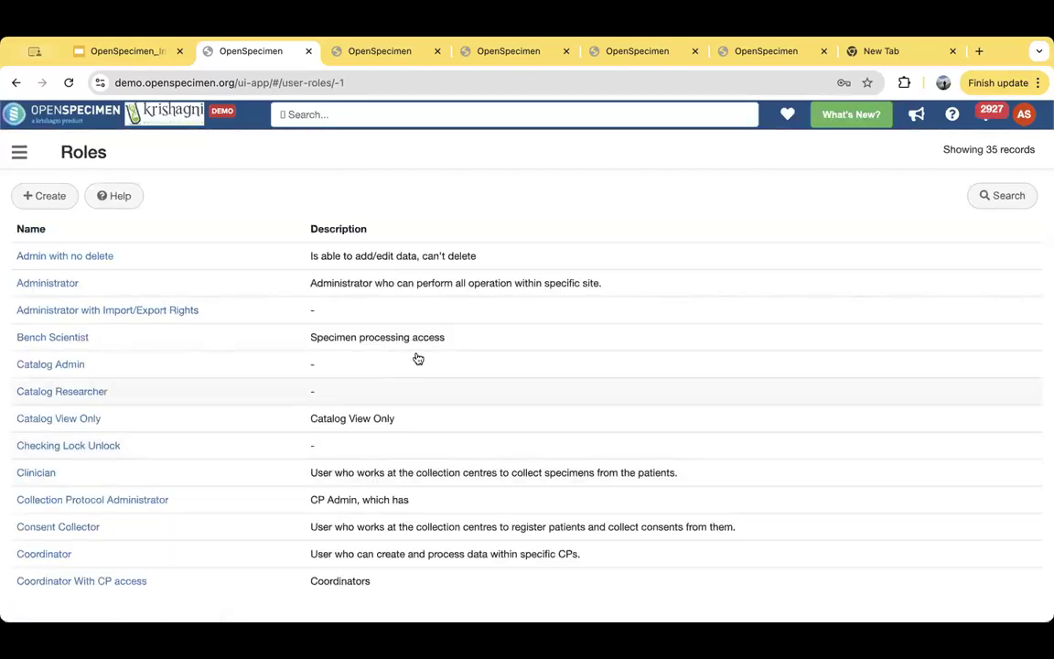
scroll(416, 358, "down", 3)
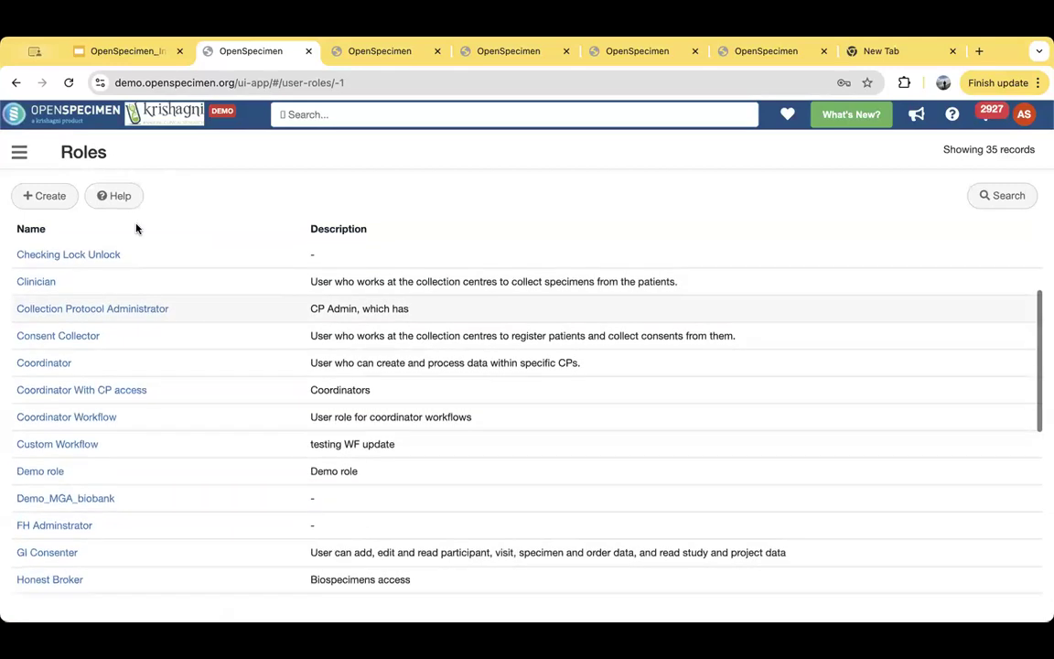
scroll(193, 403, "down", 1)
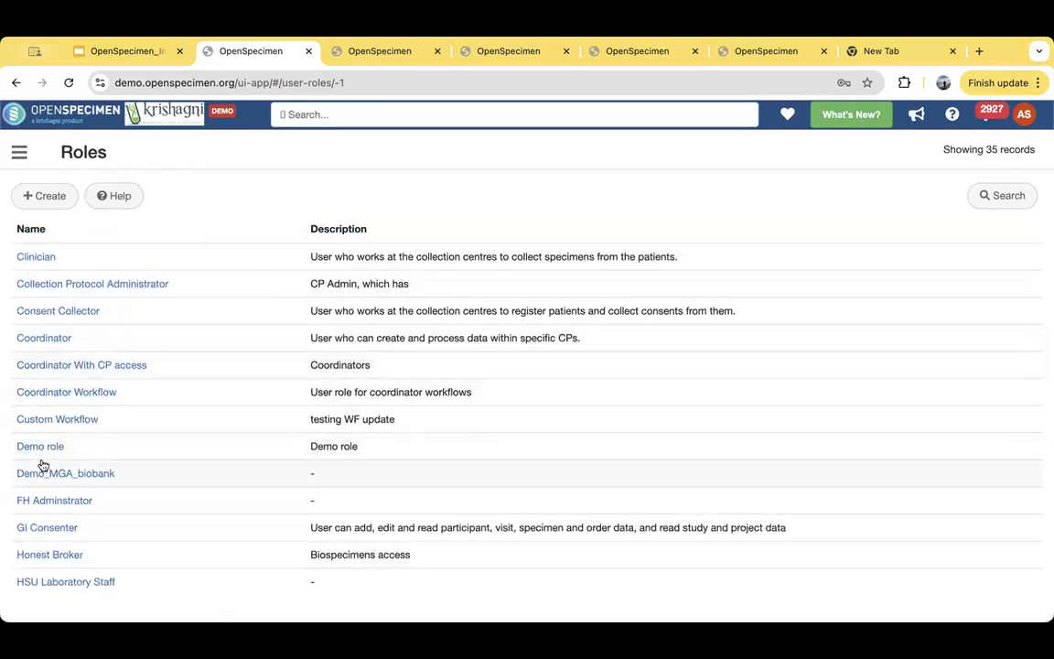
scroll(40, 465, "up", 1)
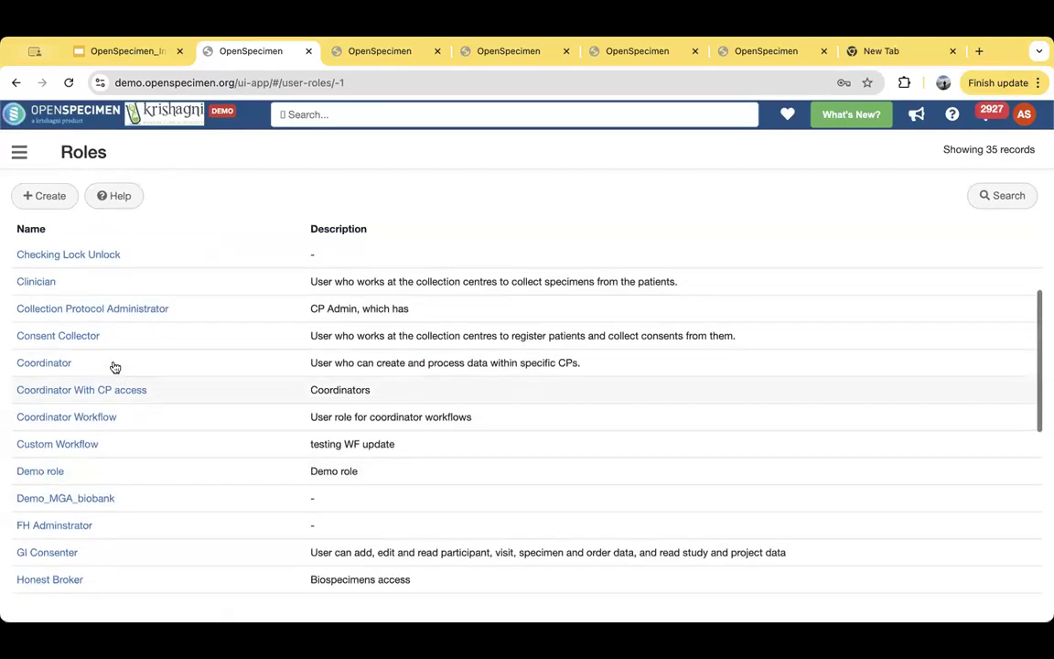
- Open the Clinician role and review its permissions for each resource
left_click(40, 283)
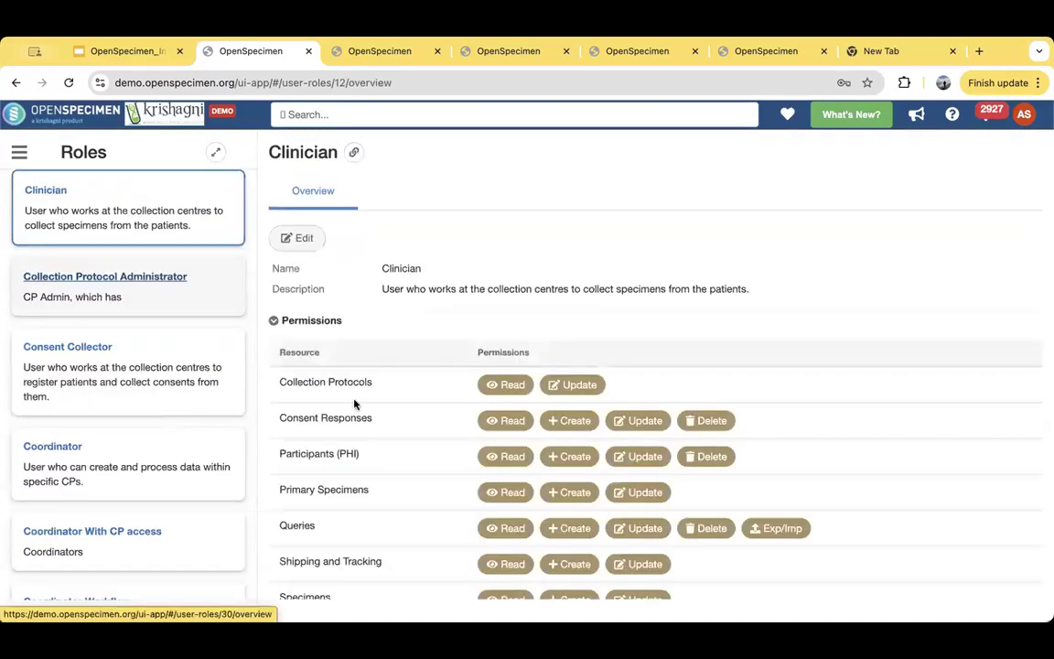
scroll(376, 454, "down", 1)
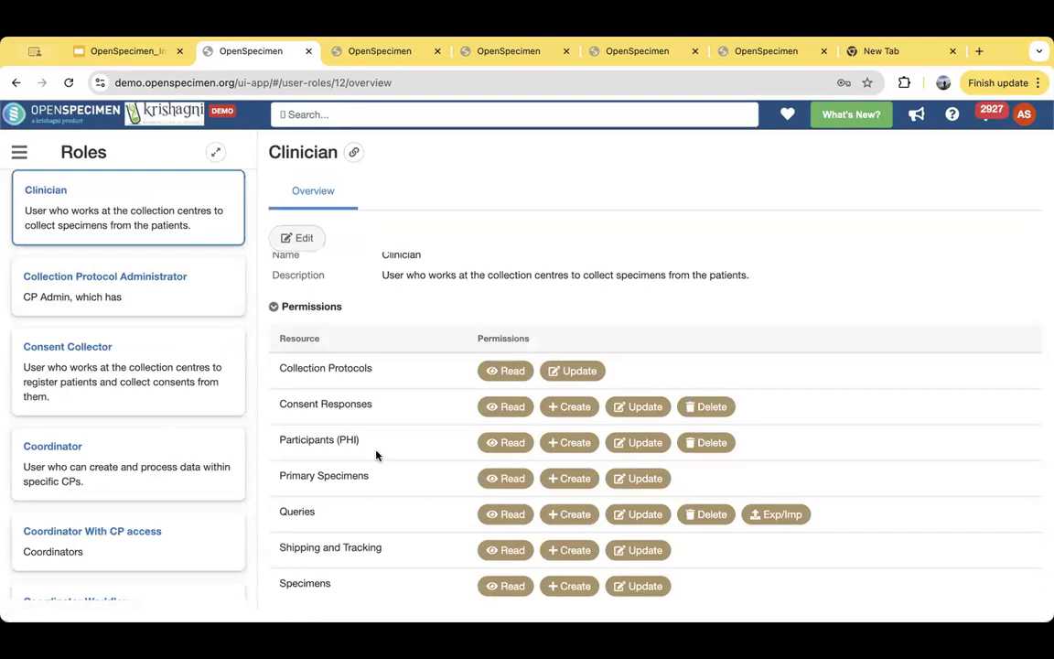
scroll(376, 455, "down", 1)
scroll(376, 455, "up", 1)
scroll(376, 455, "down", 1)
scroll(361, 402, "down", 1)
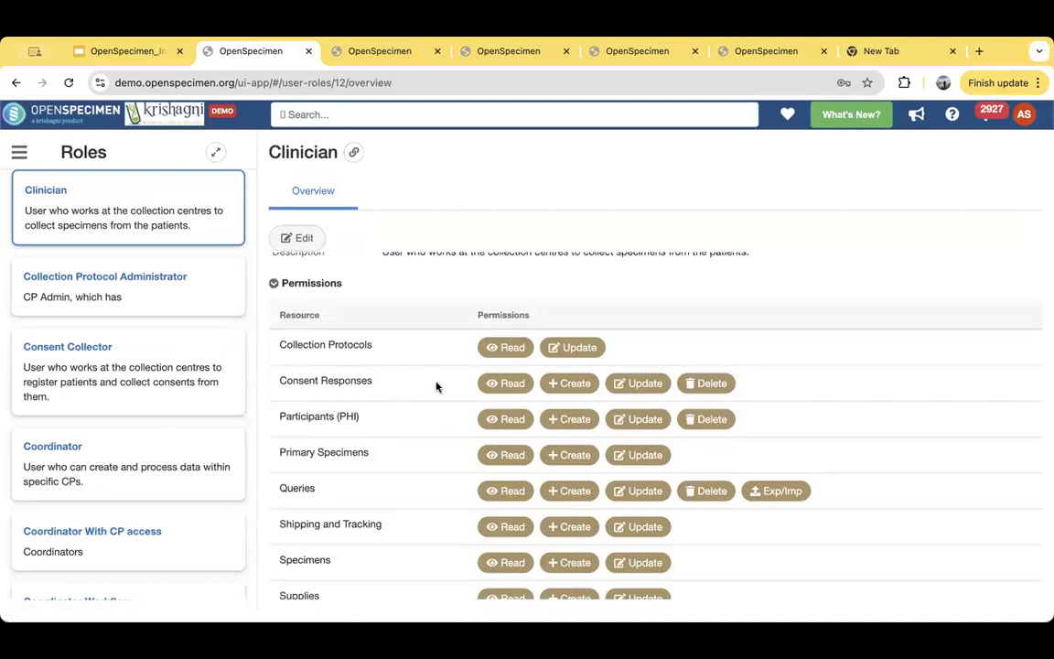
- Open the Users list and filter it by the name "demo"
left_click(28, 154)
scroll(66, 485, "down", 5)
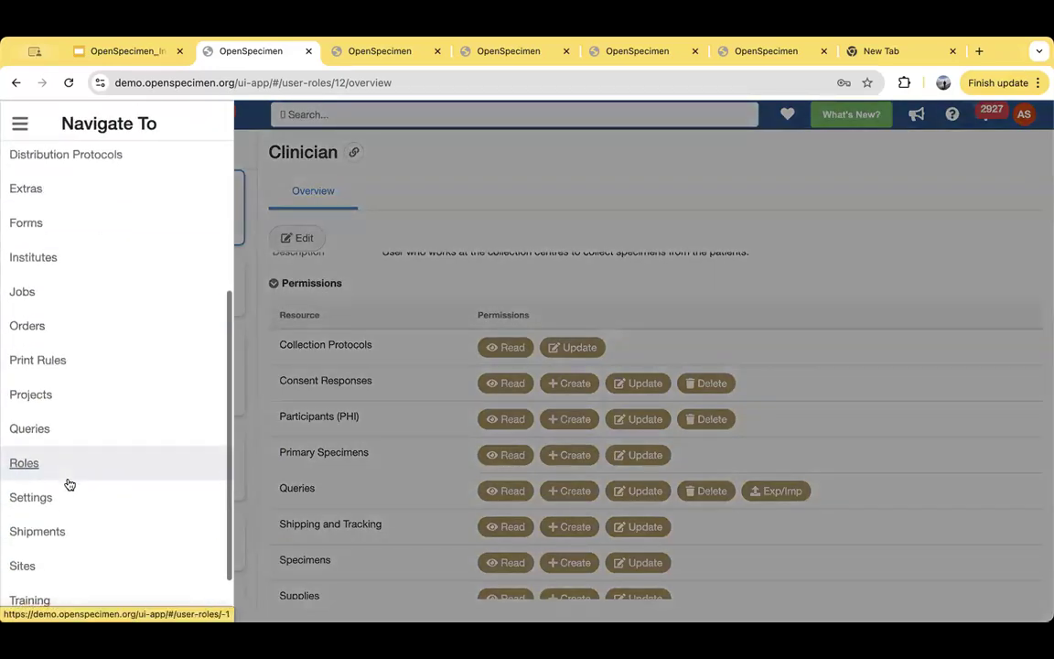
left_click(37, 570)
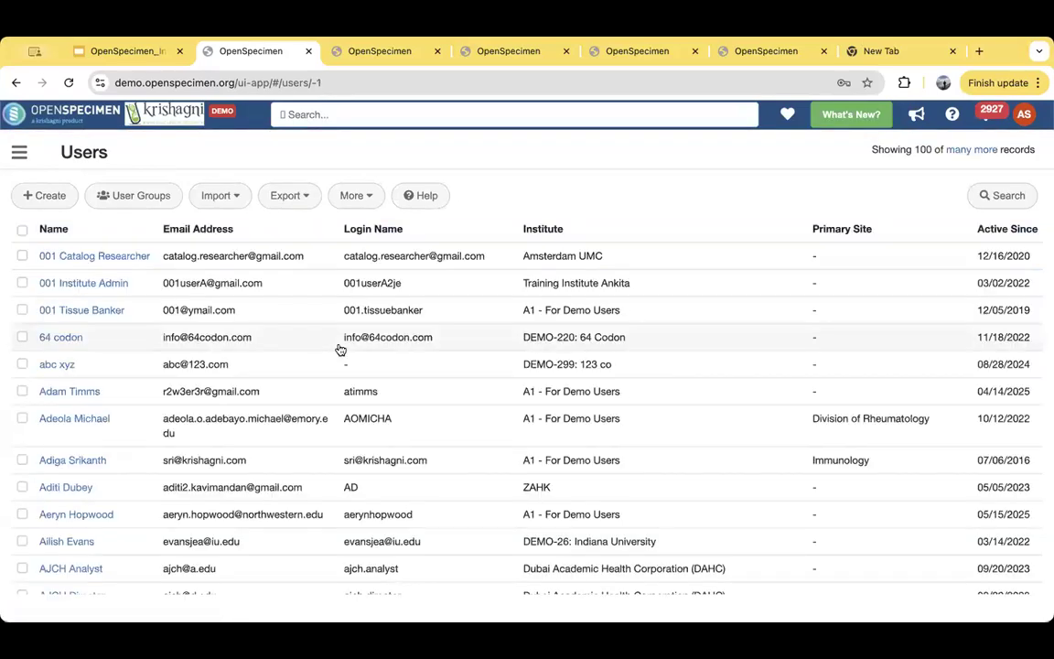
left_click(999, 197)
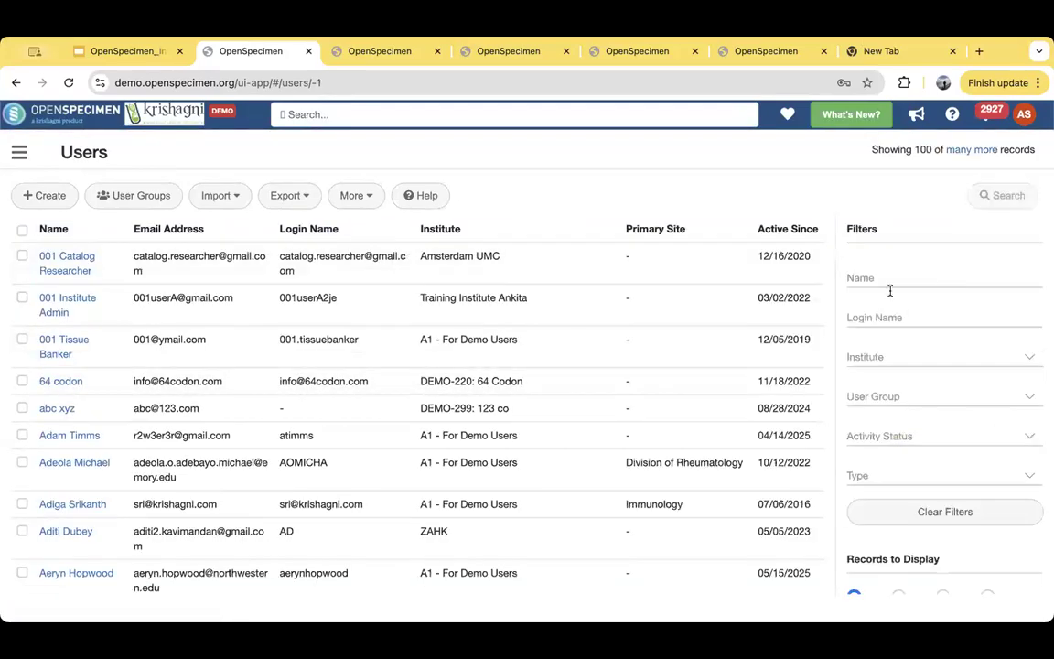
left_click(857, 278)
type("demo")
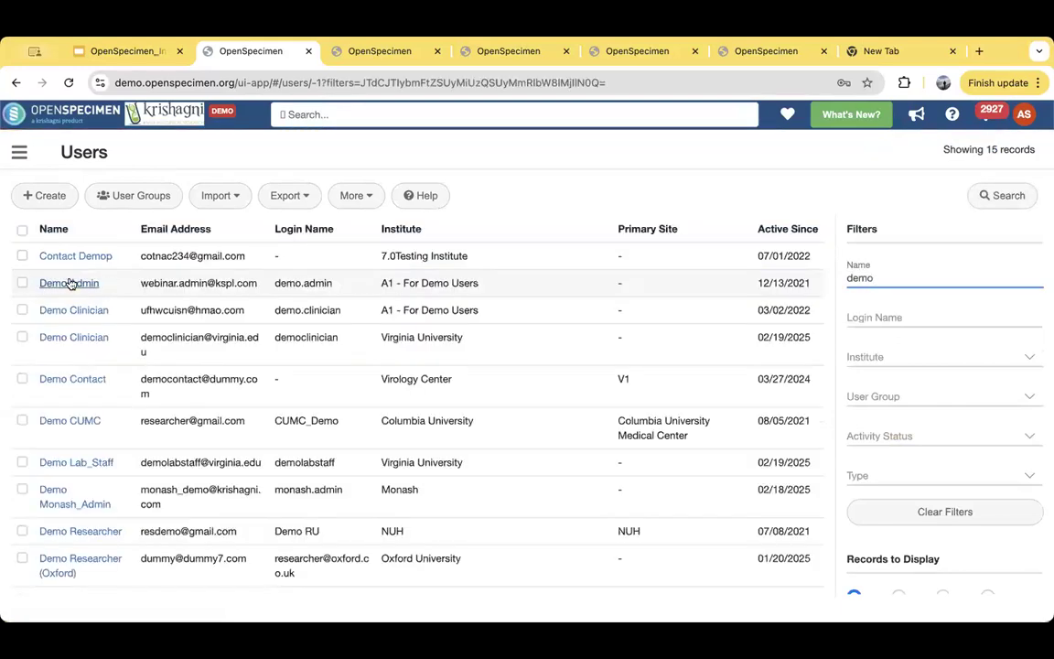
- View the Demo Admin account's overview, and check the roles assigned to the demo.clinician account
left_click(71, 282)
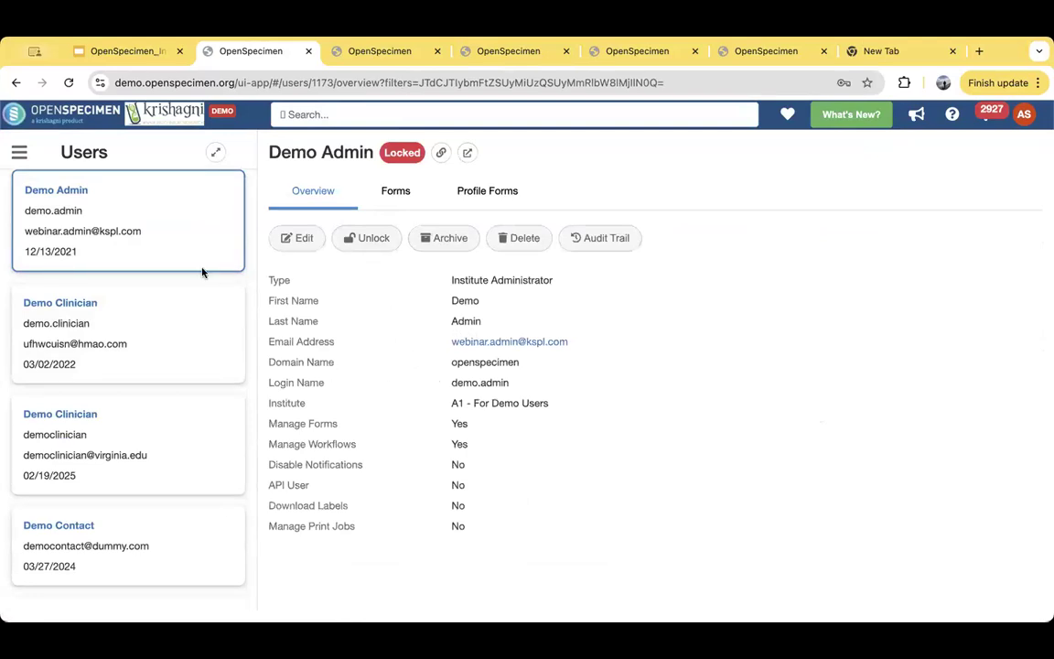
left_click(87, 354)
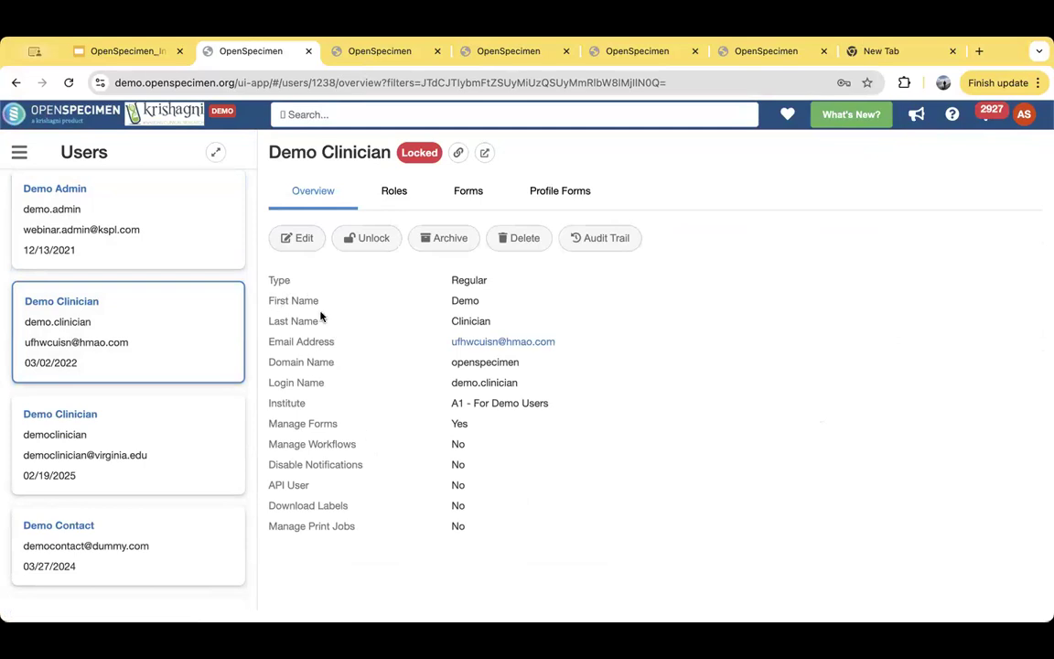
left_click(396, 191)
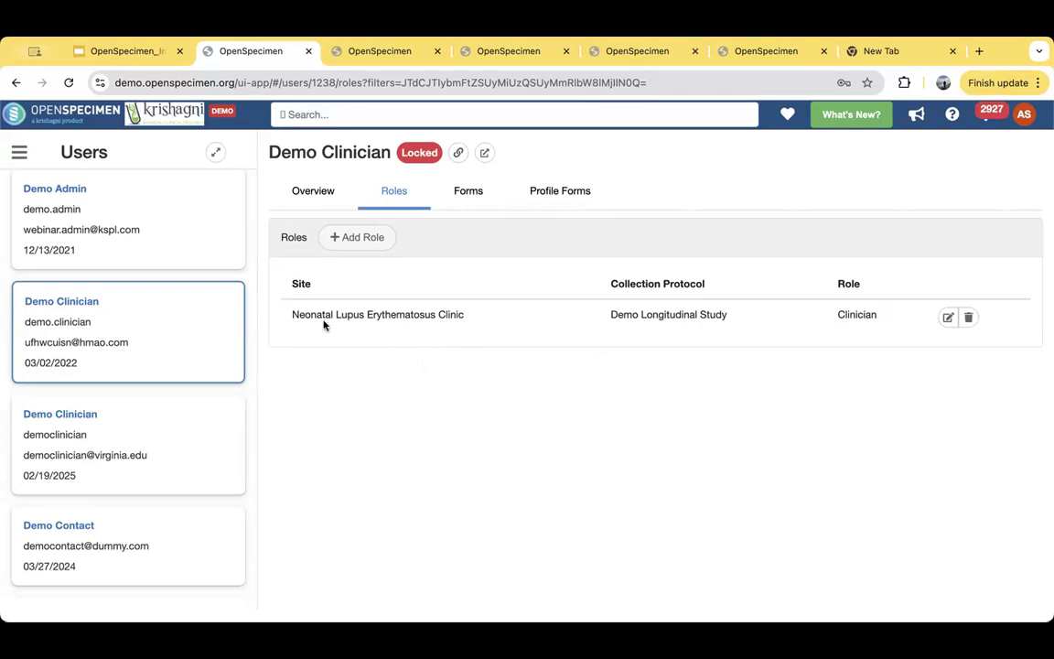
- Open the overview of the Demo Longitudinal Study collection protocol and review its details and sites
left_click(19, 154)
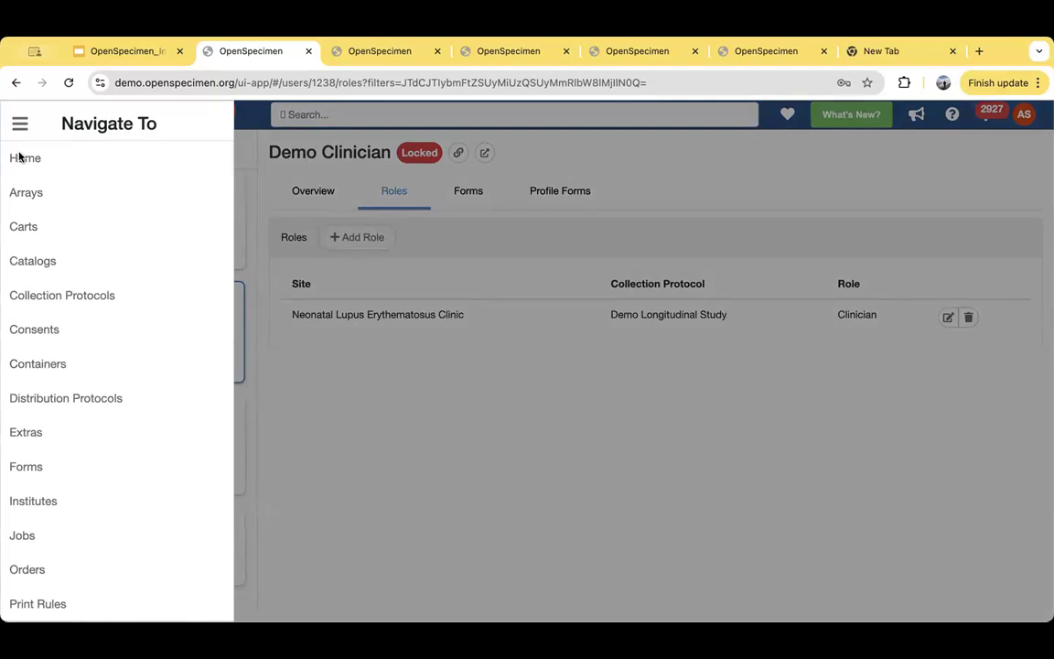
left_click(37, 296)
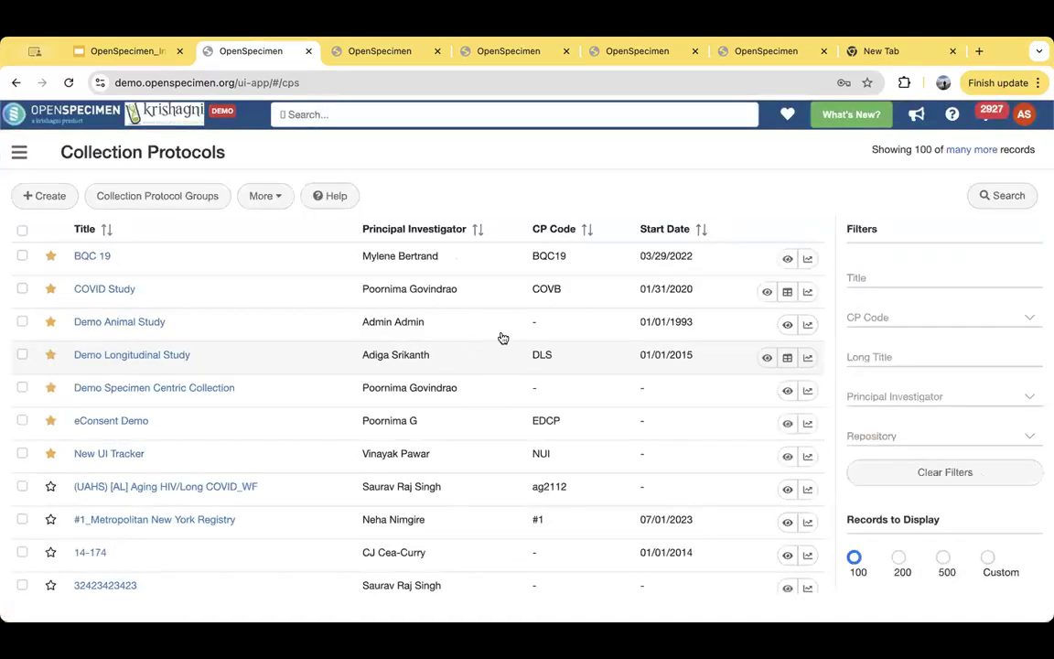
left_click(767, 357)
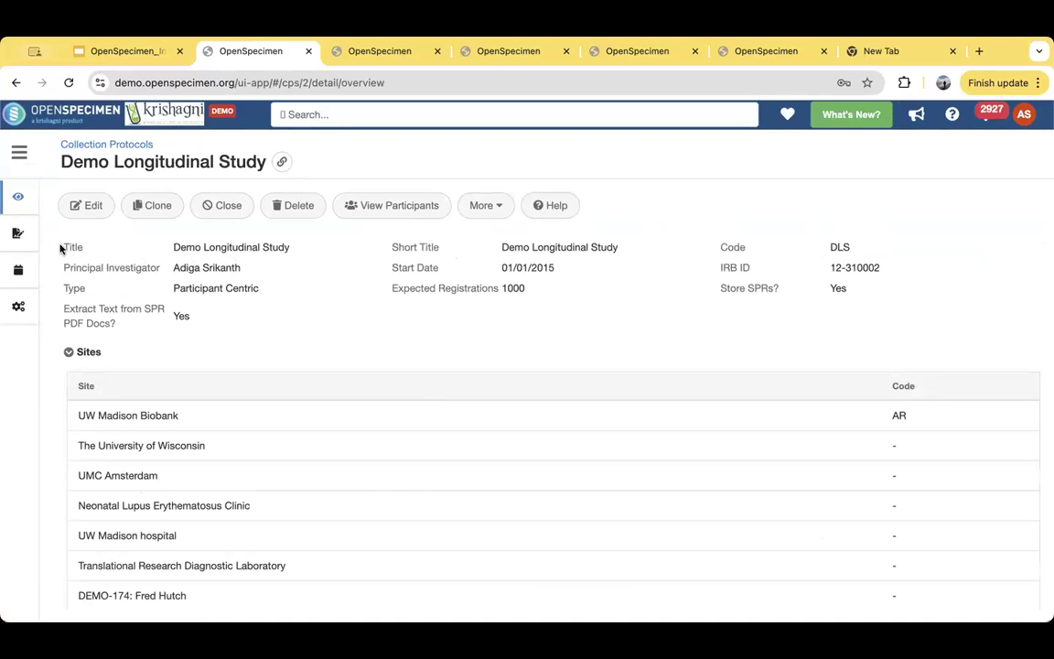
left_click_drag(62, 246, 302, 270)
left_click(430, 261)
scroll(268, 333, "down", 1)
scroll(260, 403, "down", 1)
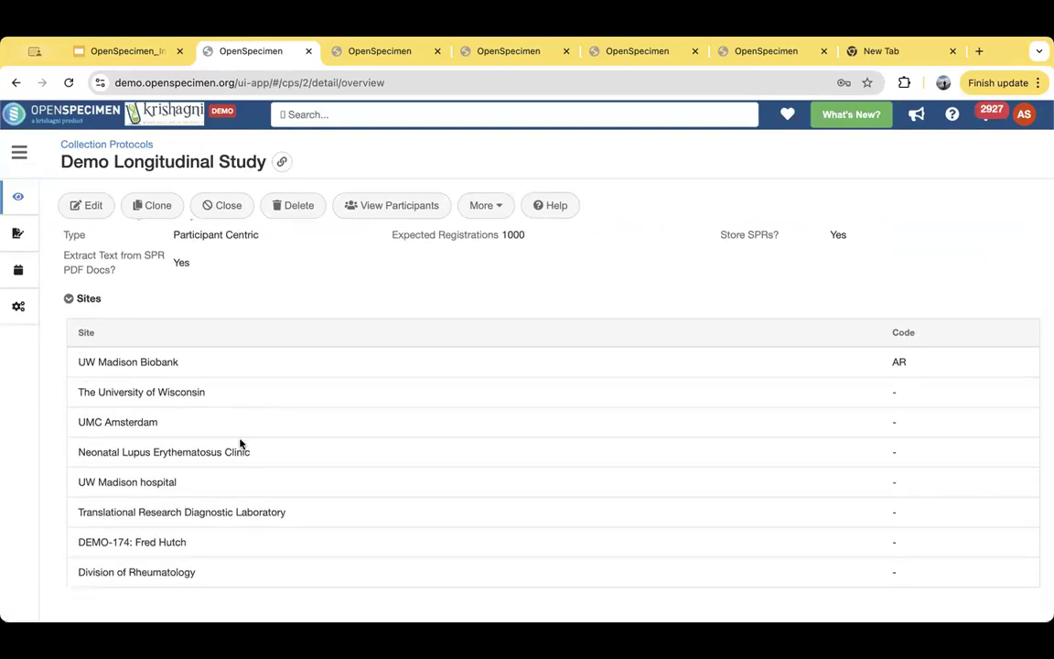
scroll(240, 452, "up", 1)
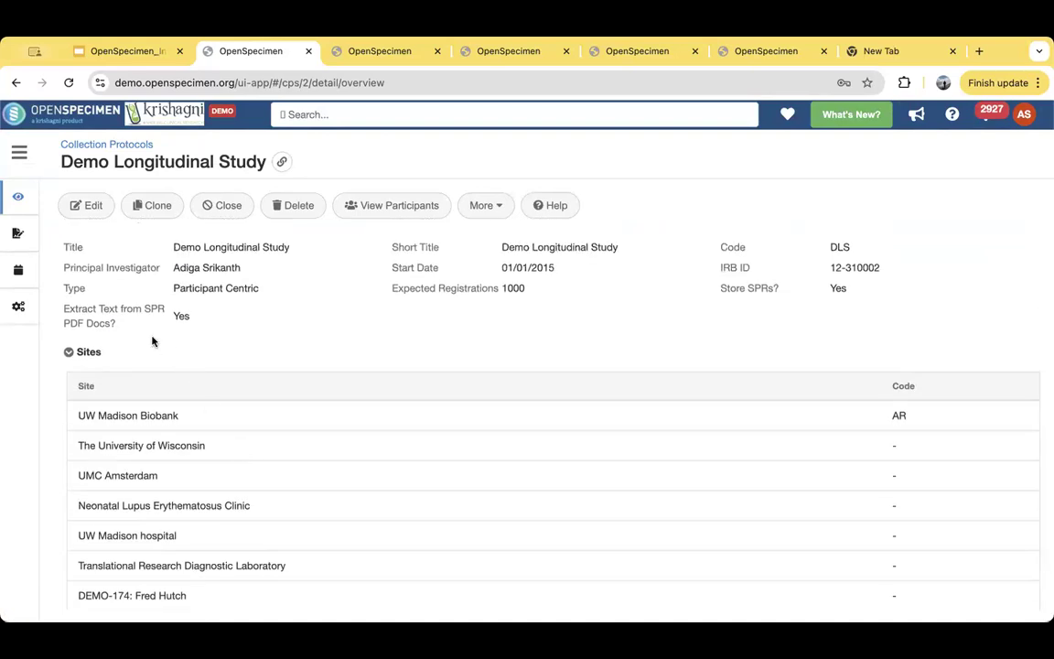
- View the study's consent statements and open its list of events
left_click(40, 240)
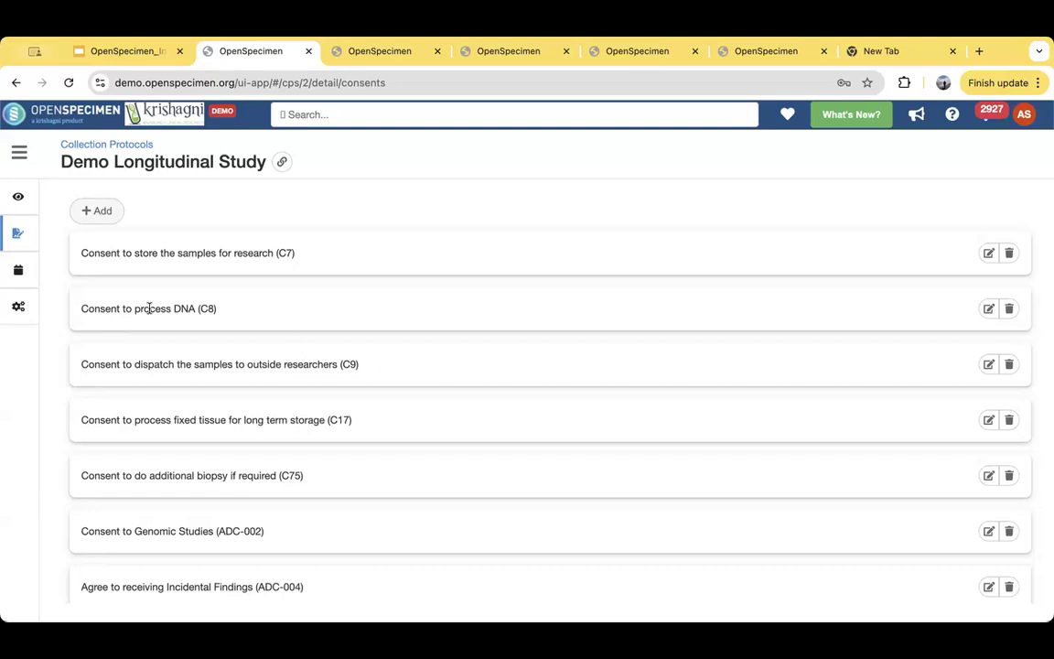
mouse_move(41, 270)
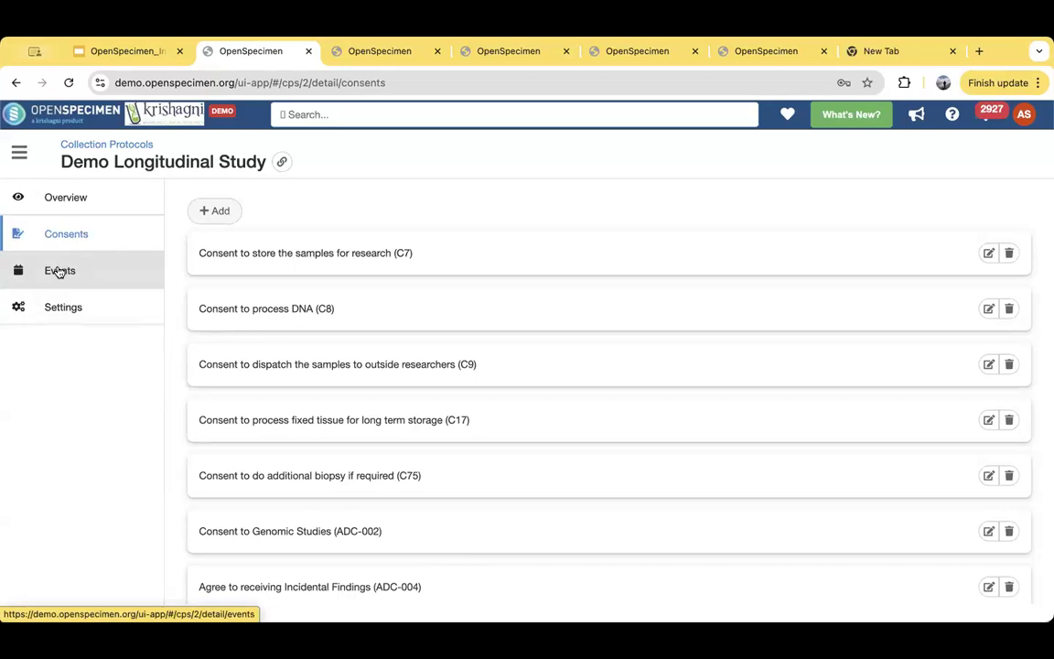
left_click(59, 271)
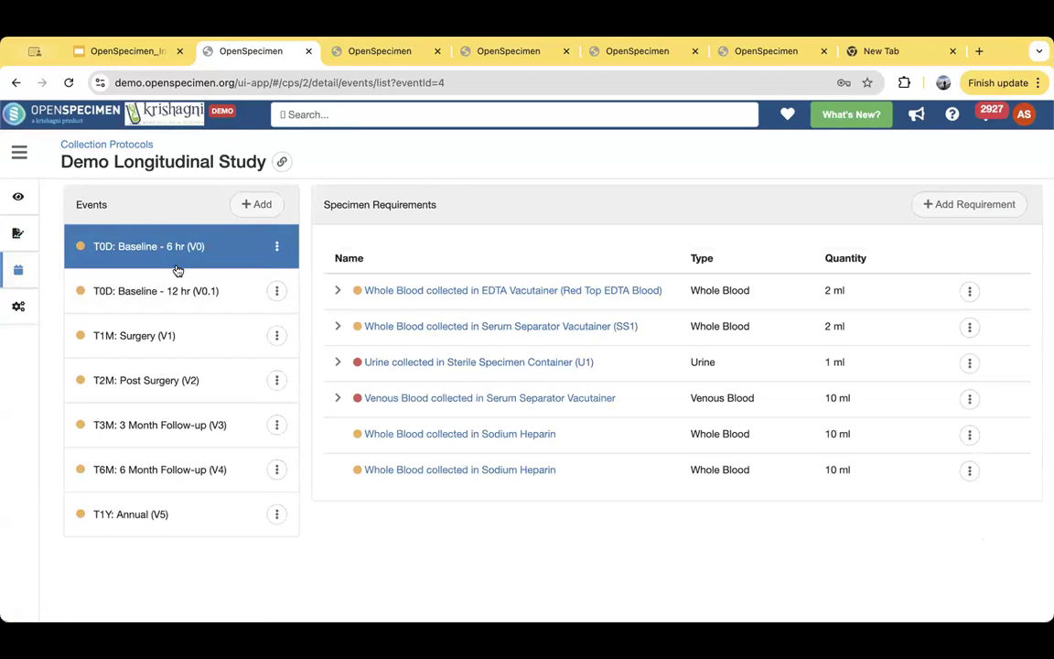
- In the Baseline - 6 hr event, examine the Red Top EDTA Blood requirement's details and expand it down to the plasma aliquots
left_click(337, 292)
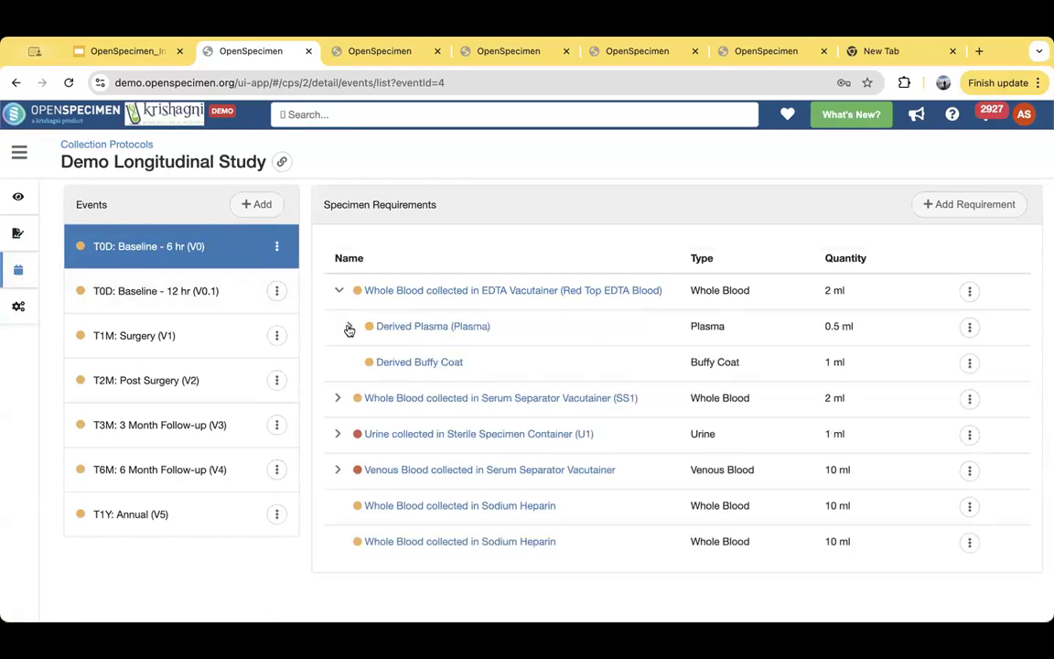
left_click(339, 291)
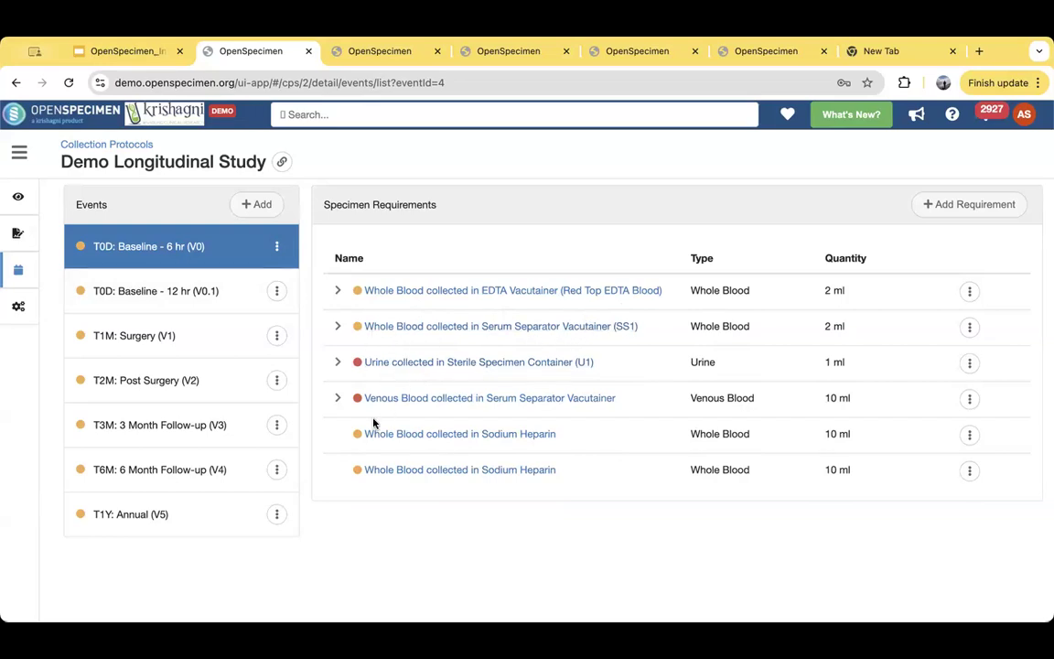
left_click(342, 294)
scroll(344, 295, "down", 1)
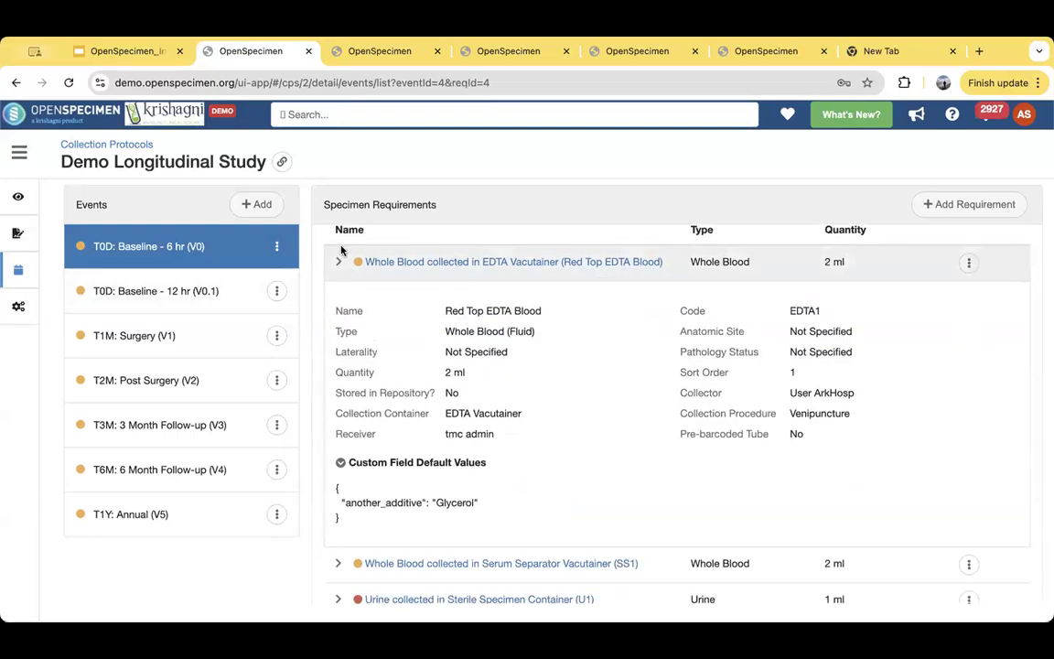
left_click(335, 264)
left_click(336, 290)
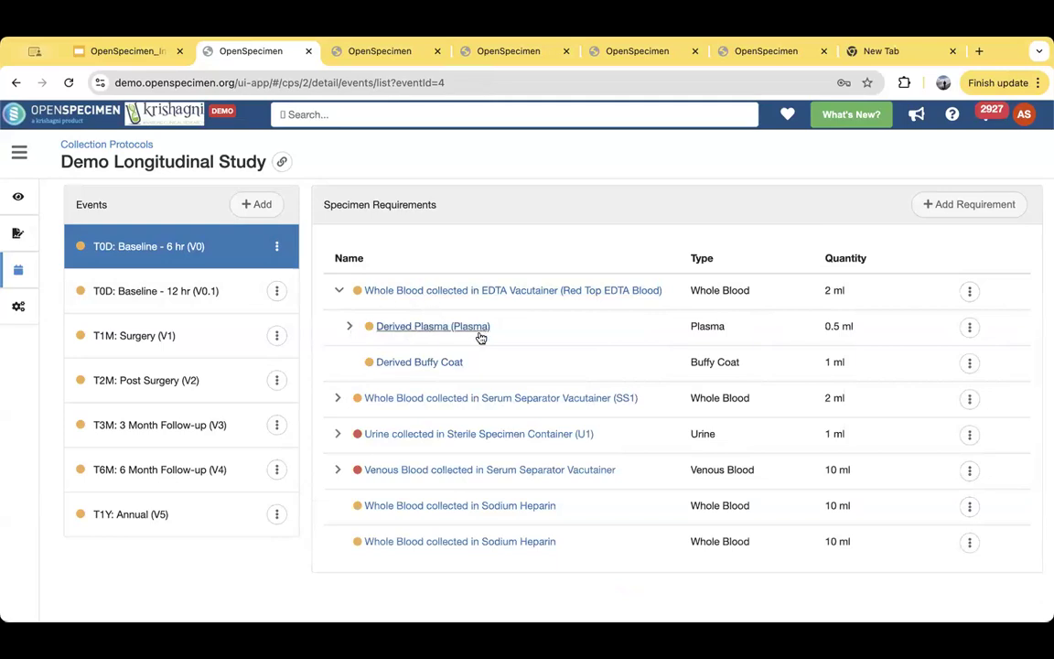
left_click(350, 327)
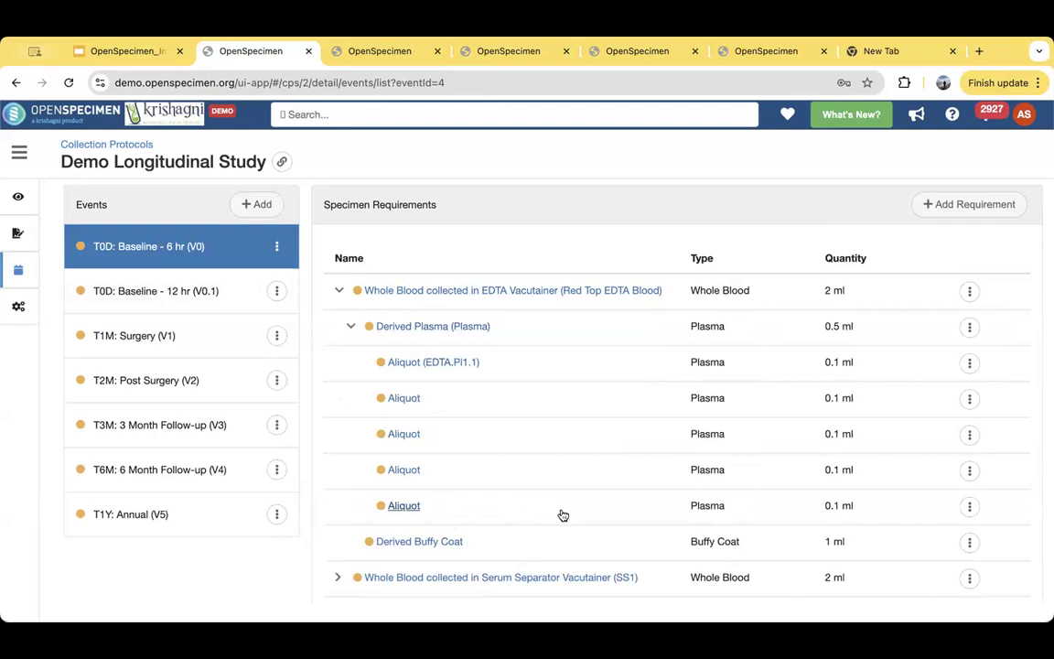
- Collapse the EDTA blood requirement and expand the Serum Separator Vacutainer whole blood (SS1) down to its serum aliquots
left_click(338, 291)
left_click(339, 327)
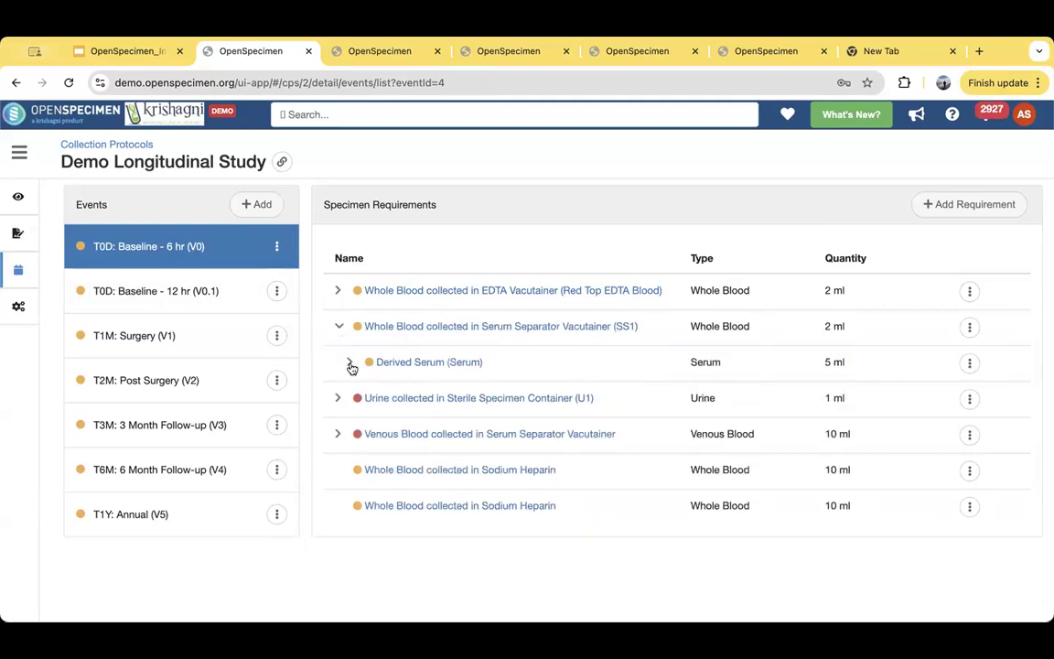
left_click(349, 363)
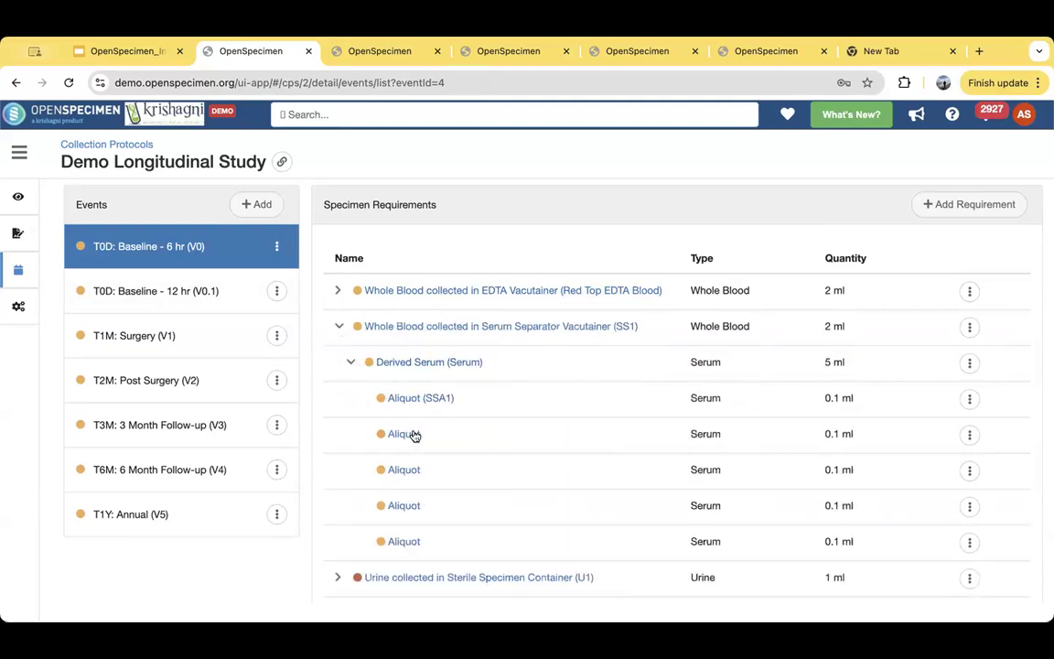
- Open the Surgery event and expand its non-malignant and malignant fresh tissue requirements, down to the tumor tissue's frozen aliquots
left_click(172, 337)
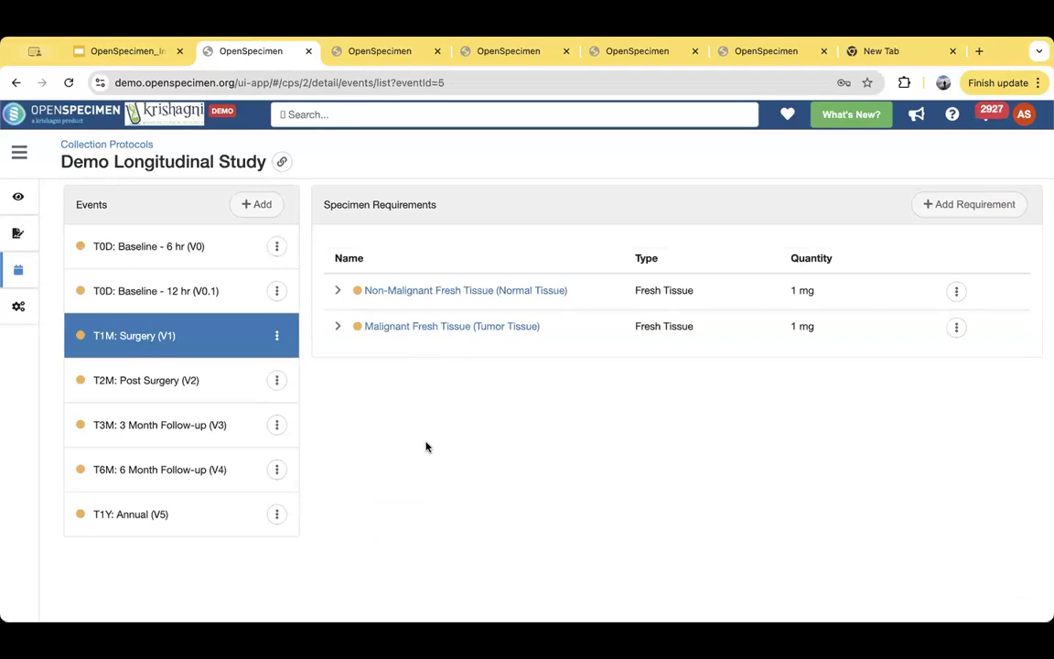
left_click(339, 291)
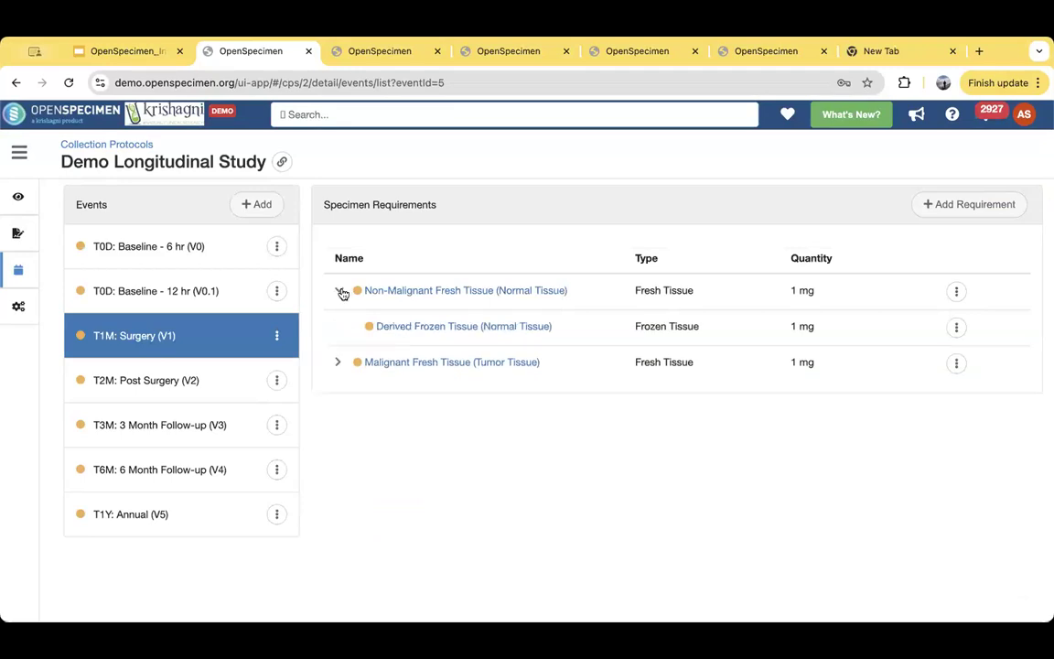
left_click(339, 363)
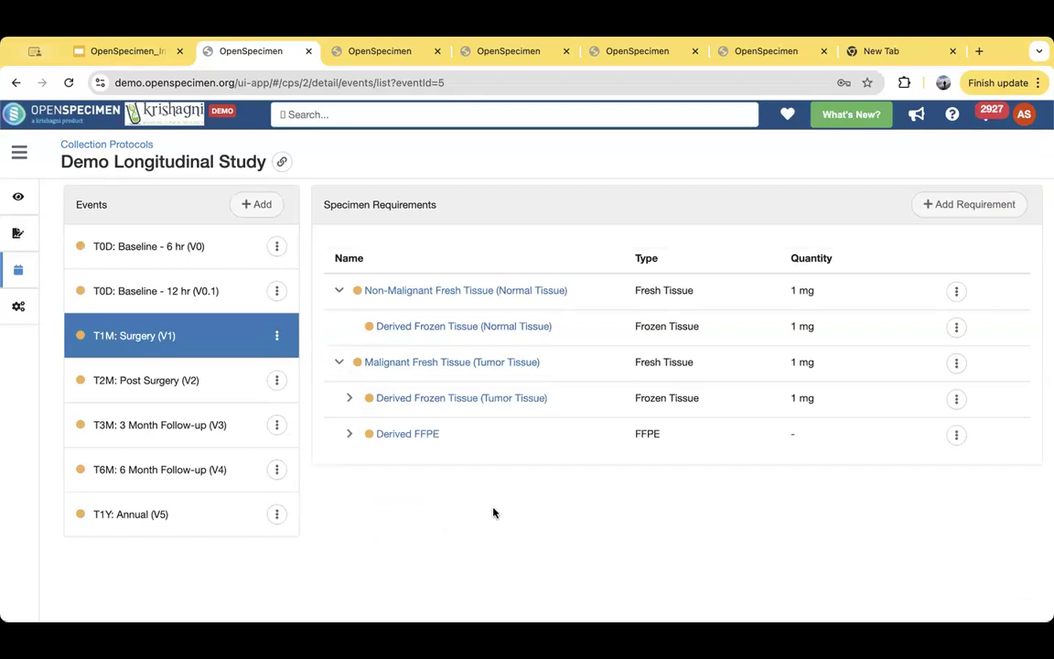
left_click(350, 399)
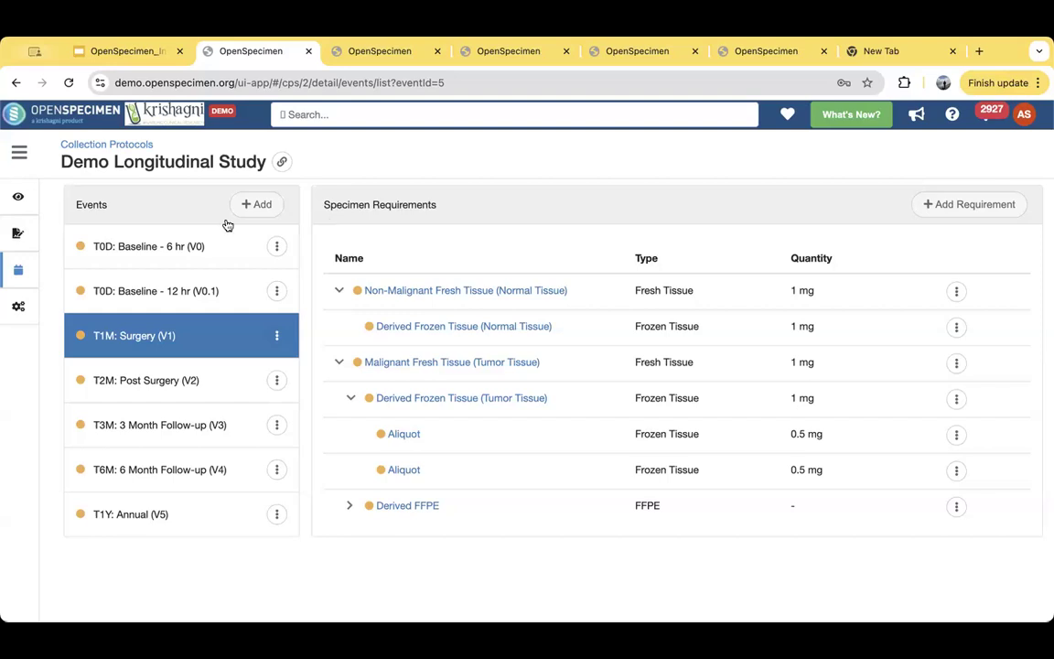
- Review the study's label formats and print settings, including the miscellaneous settings, and return to the study overview
left_click(40, 314)
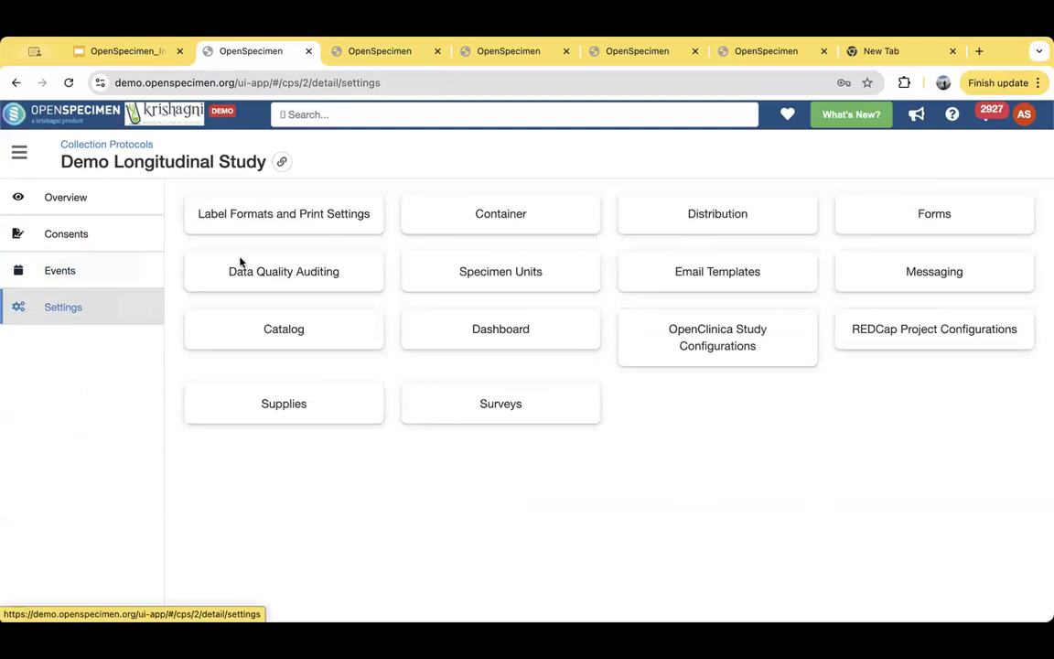
left_click(190, 214)
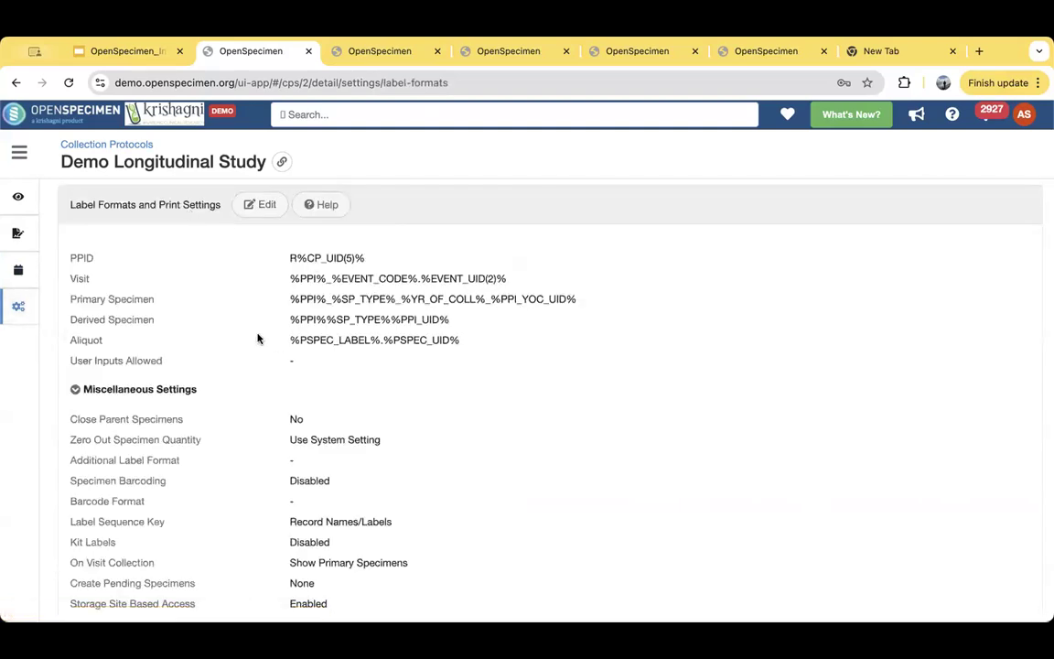
scroll(296, 404, "down", 2)
scroll(295, 403, "down", 4)
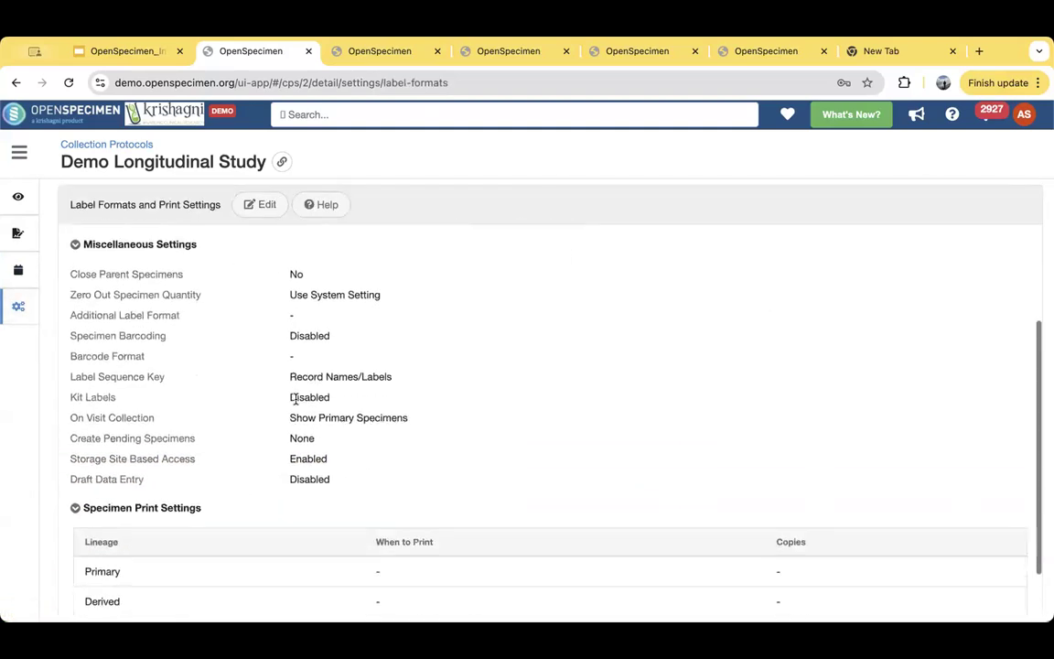
scroll(295, 399, "up", 4)
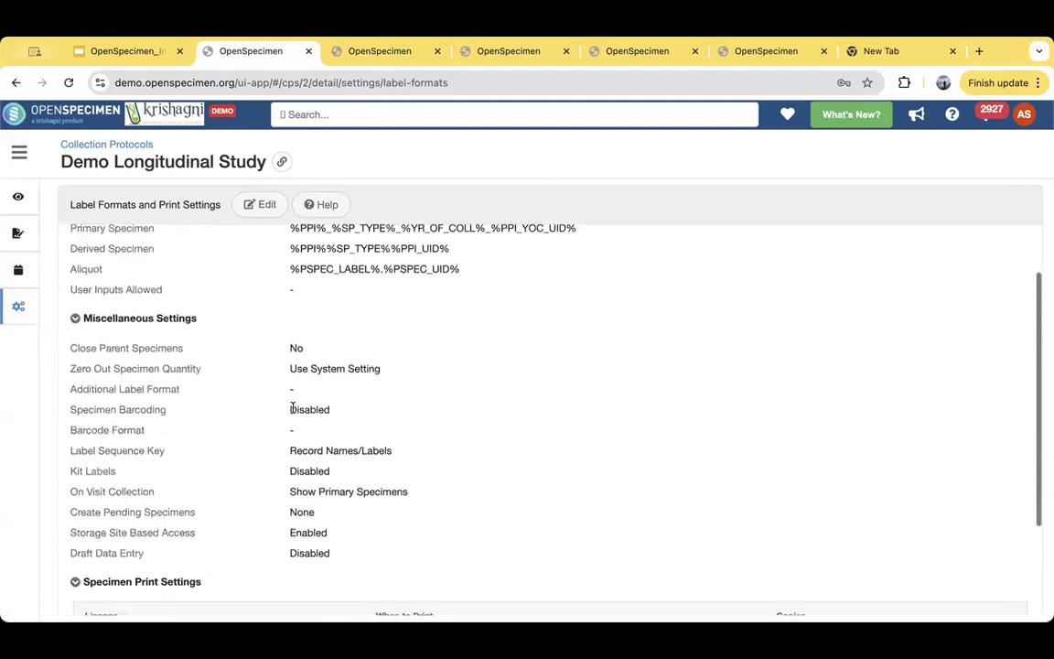
mouse_move(29, 318)
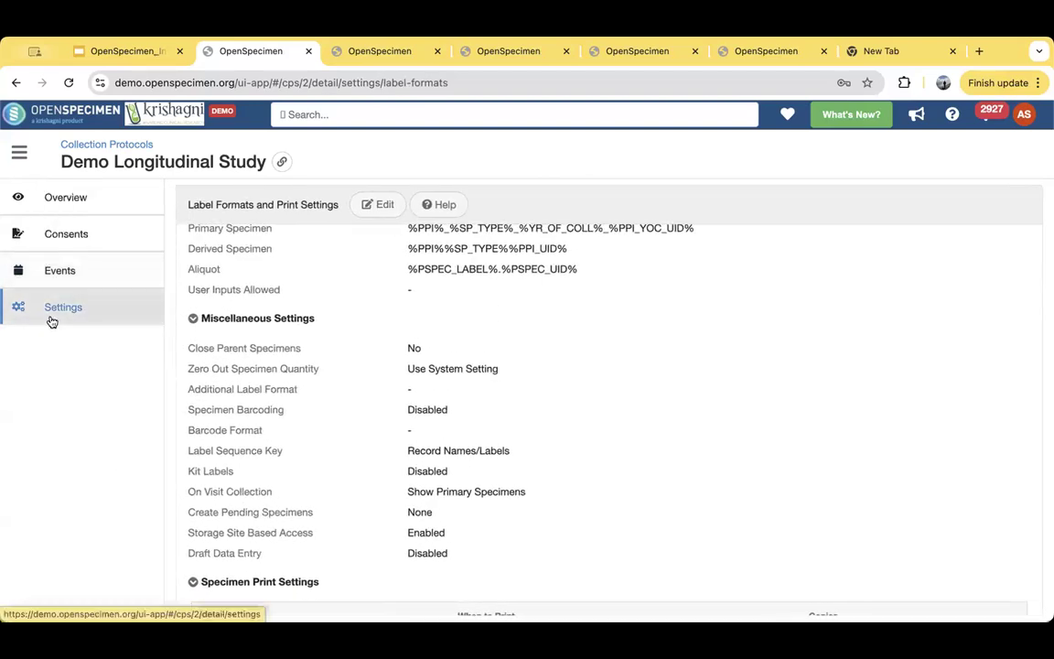
left_click(47, 201)
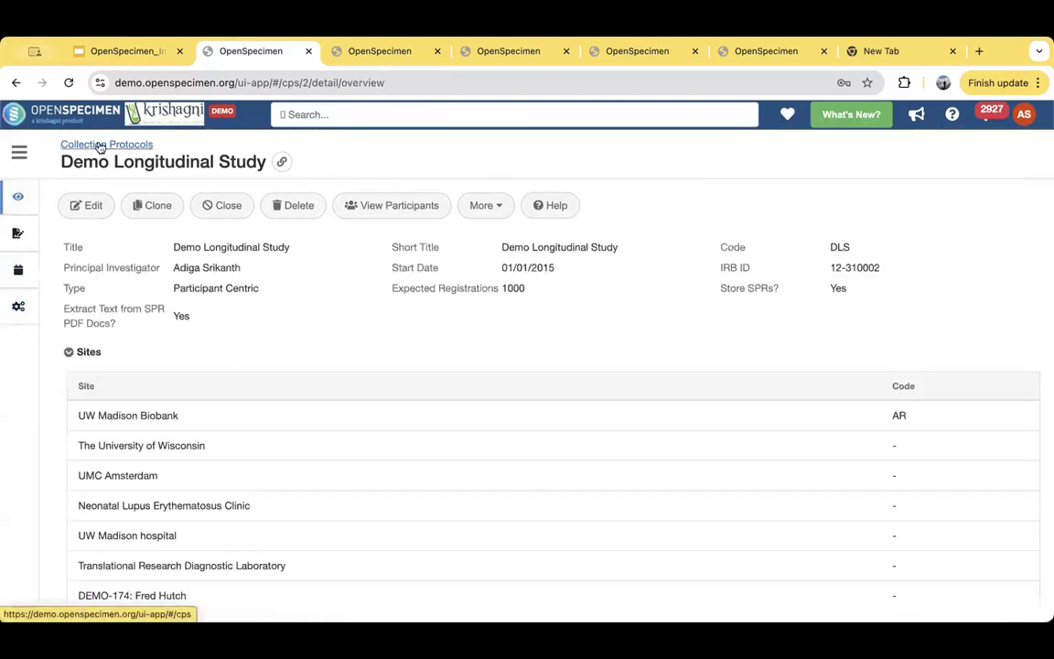
- Go to the storage containers, open A Demo Freezer, and expand rack AuF1R1 to show box AuF1R1B3's details
left_click(19, 155)
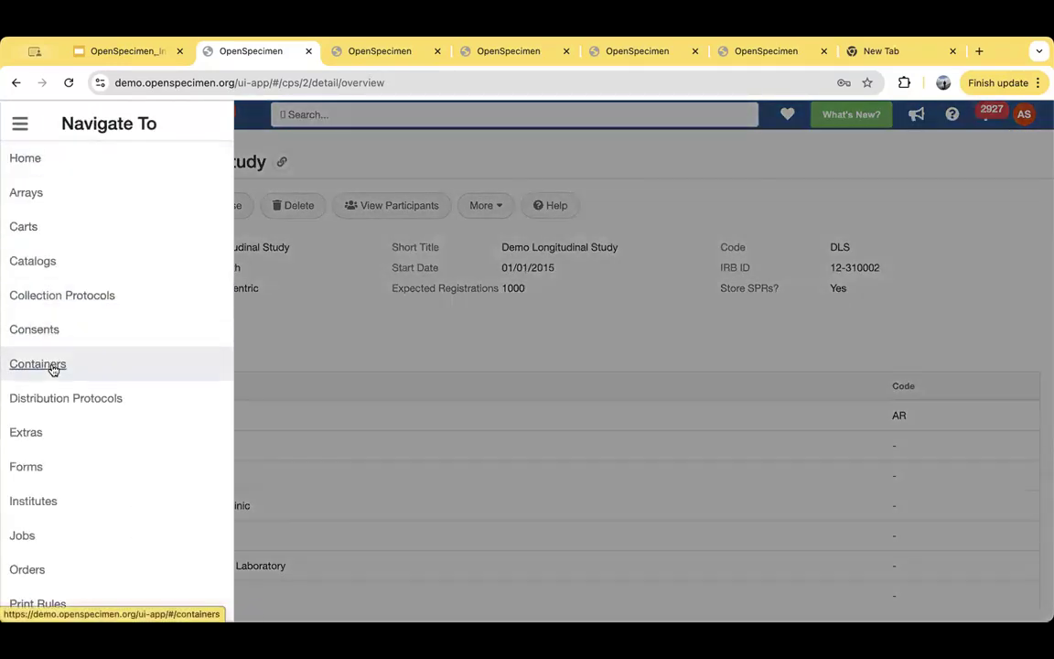
left_click(38, 364)
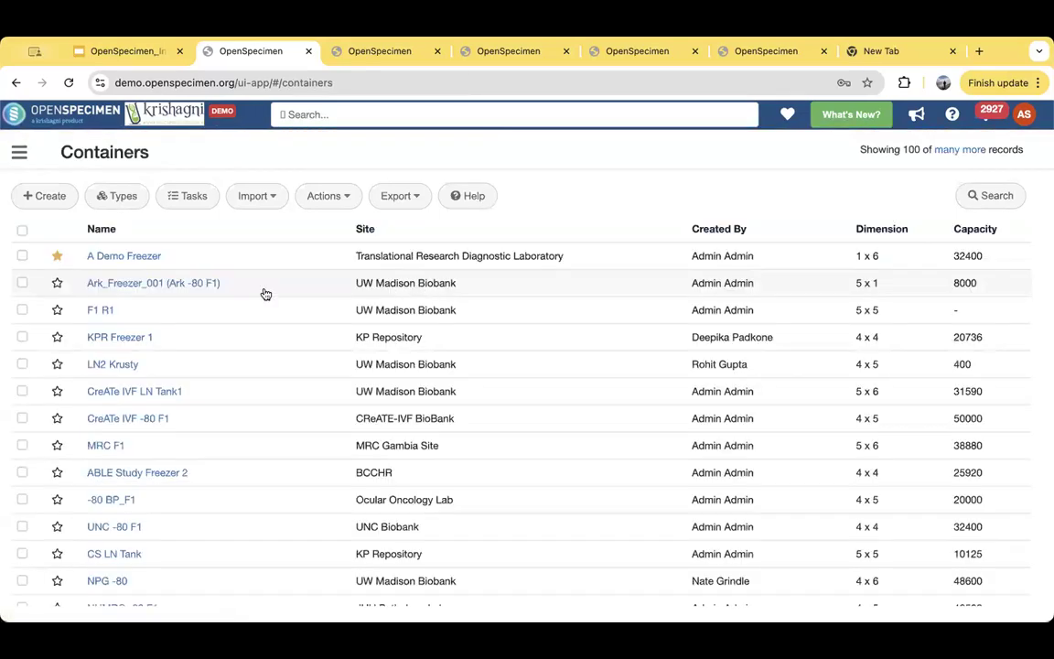
left_click(125, 257)
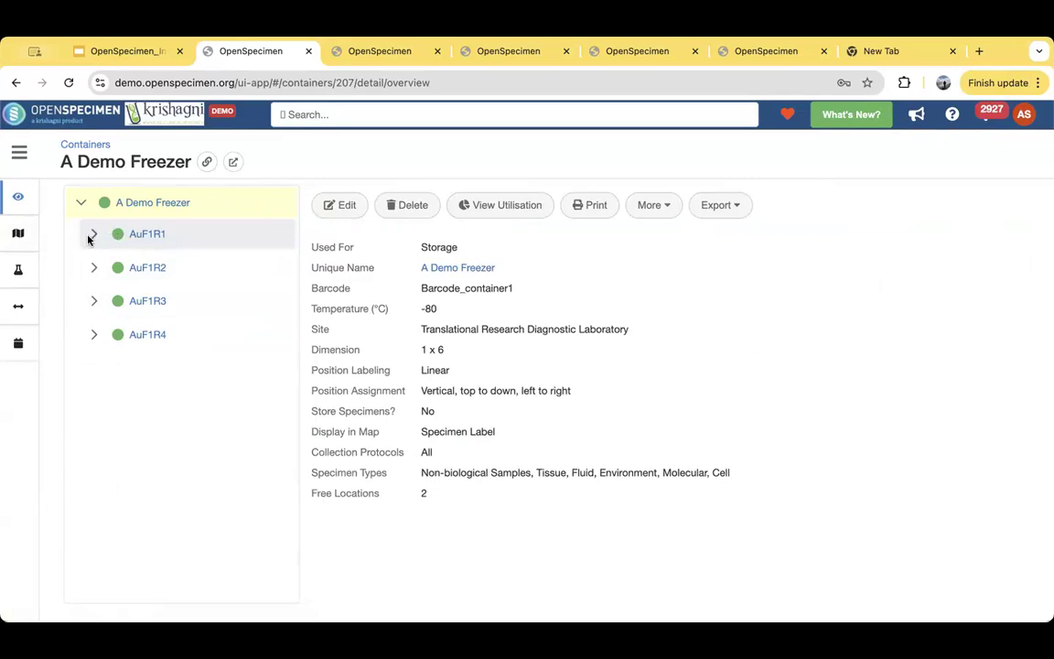
left_click(92, 236)
left_click(147, 266)
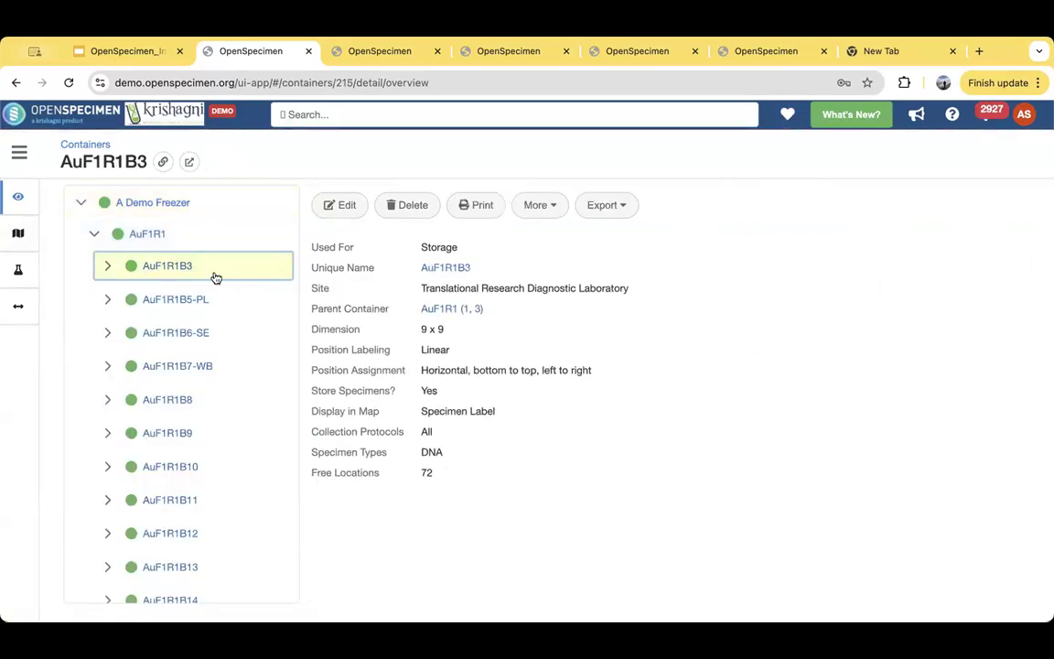
- View the location maps of boxes AuF1R1B3 and AuF1R1B5-PL and of their parent rack AuF1R1
left_click(108, 266)
left_click(171, 273)
left_click(62, 251)
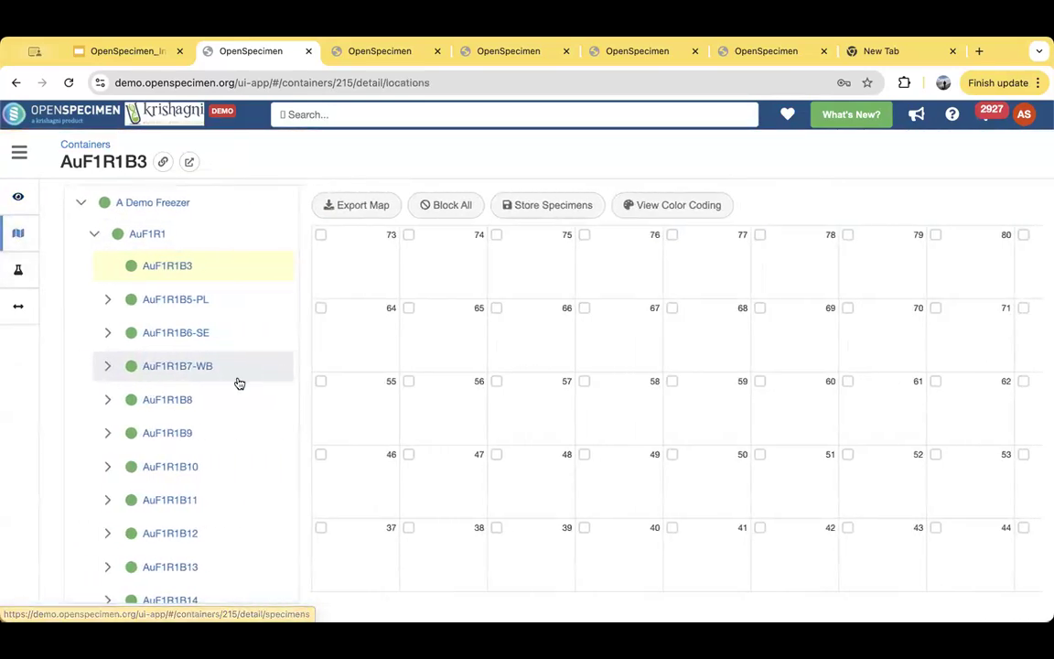
left_click(164, 301)
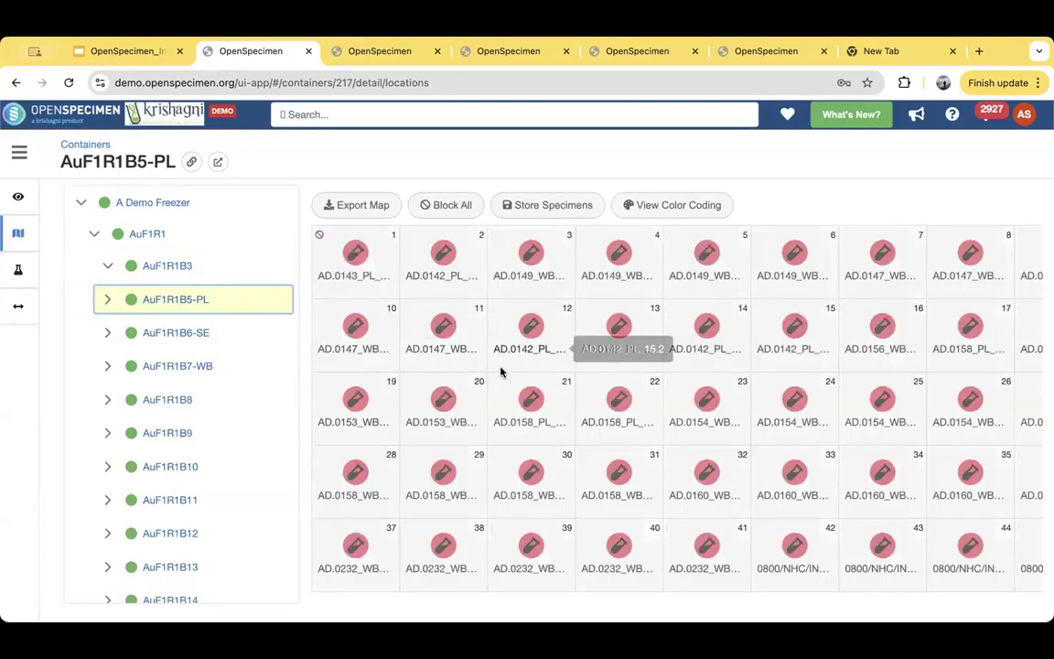
left_click(147, 234)
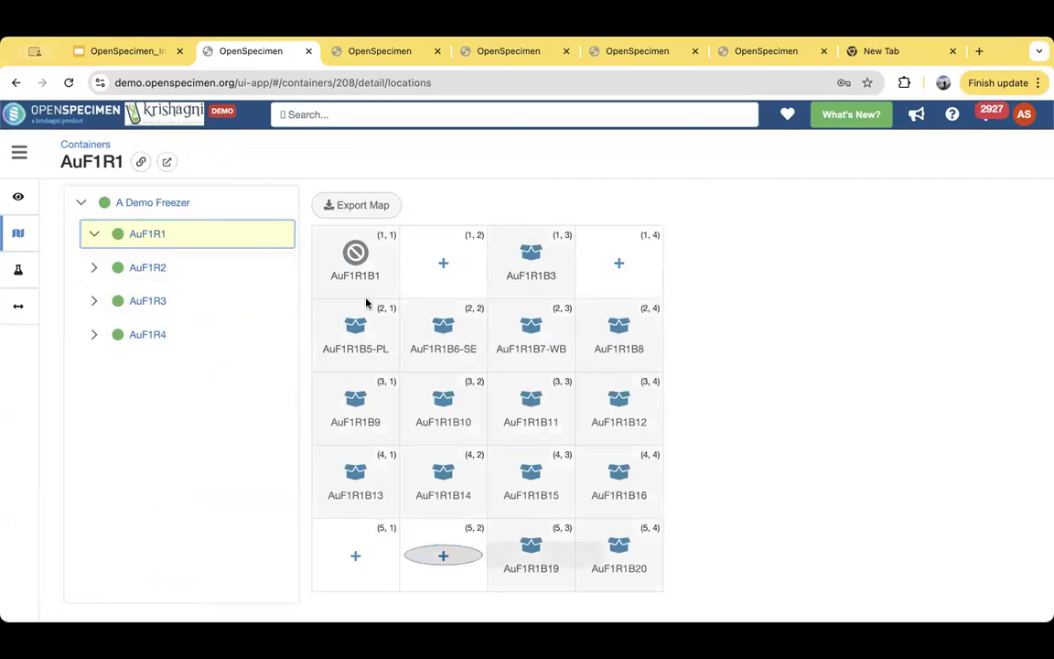
- Expand rack AuF1R1 again, list the specimens in box AuF1R1B5-PL, and view the plasma aliquot stored in position 6
left_click(95, 237)
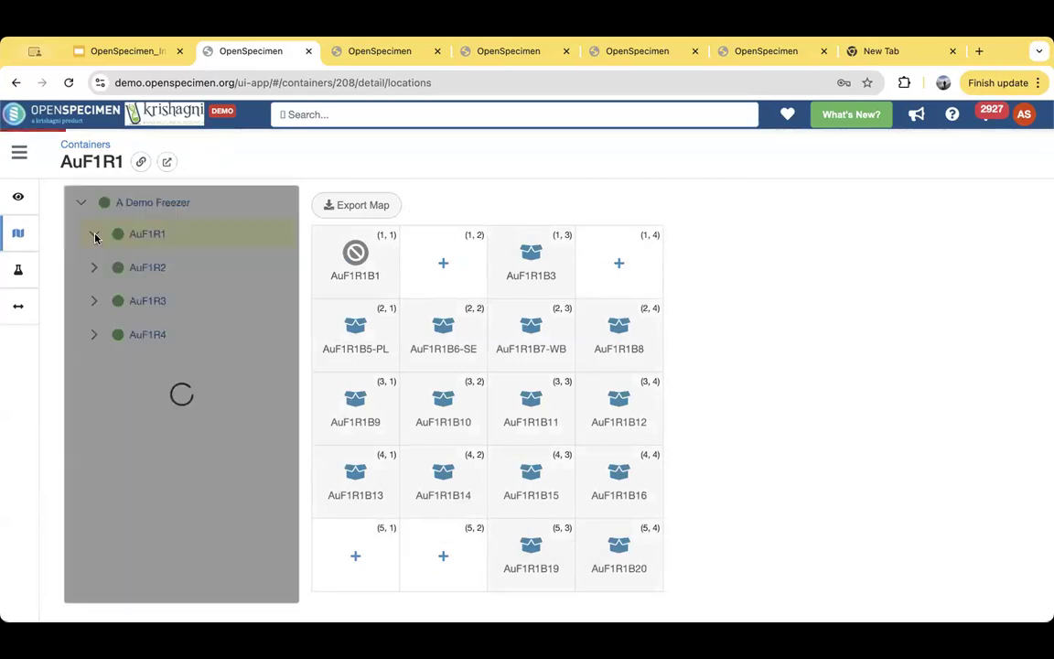
left_click(208, 300)
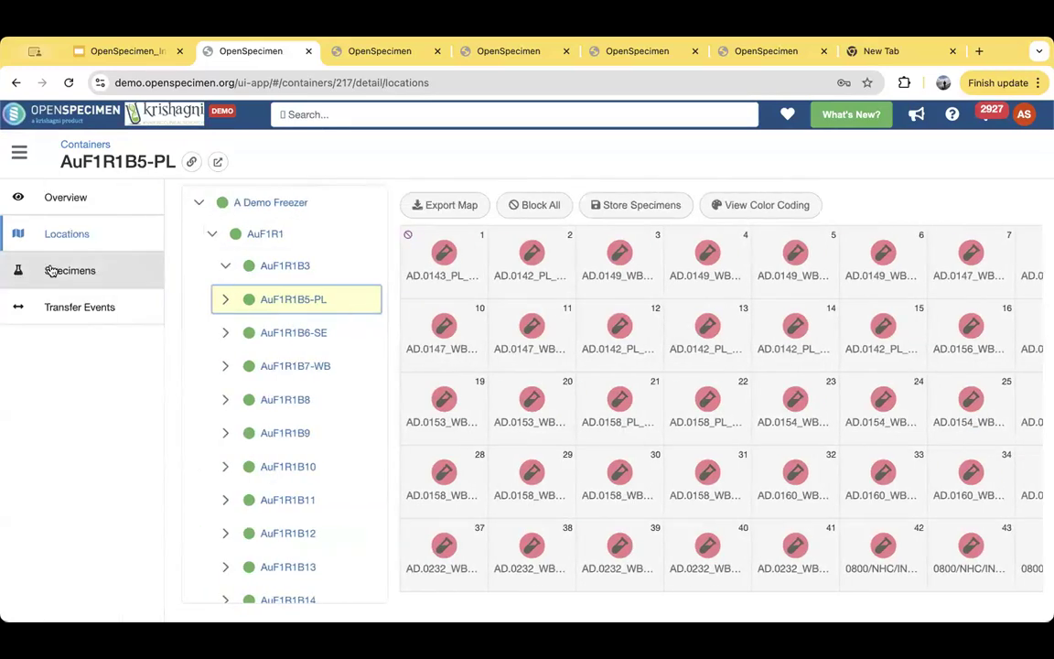
left_click(52, 270)
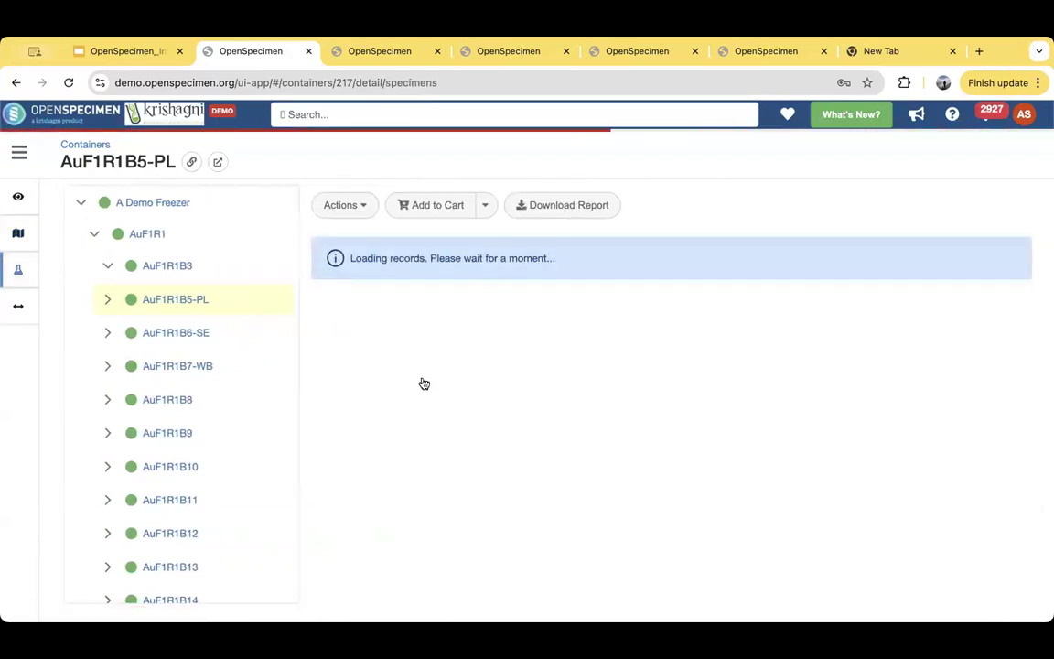
scroll(571, 533, "up", 2)
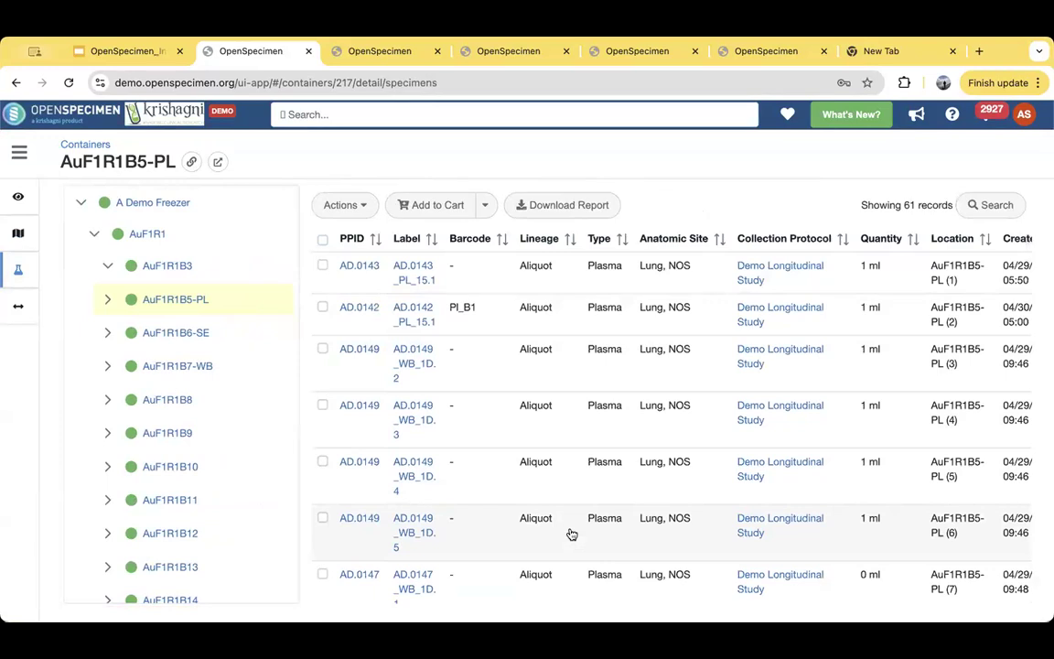
left_click(665, 322)
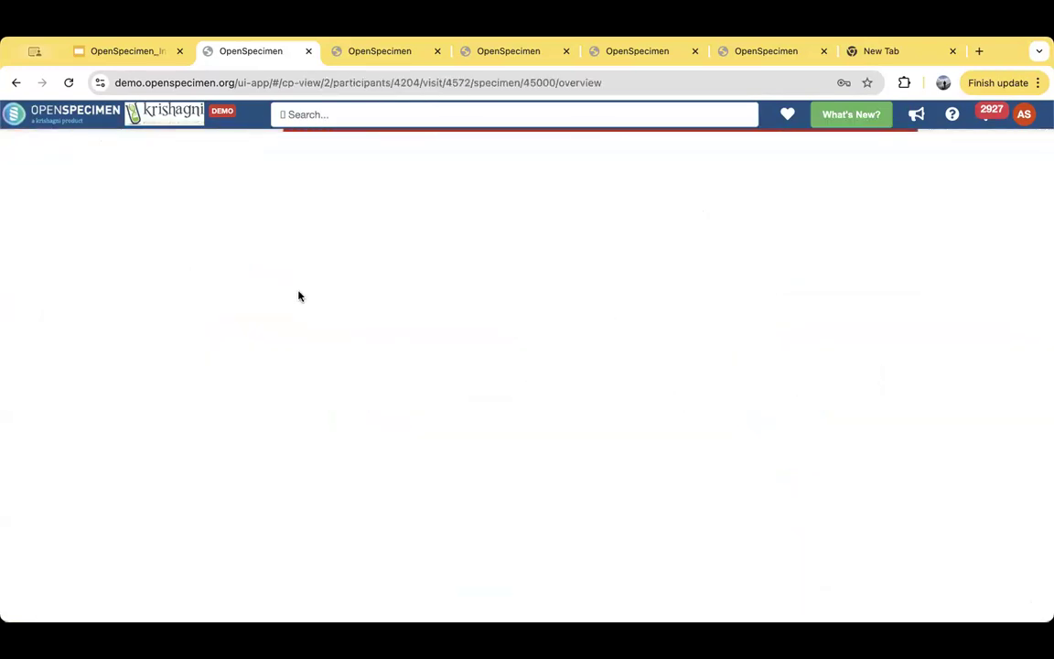
left_click(15, 85)
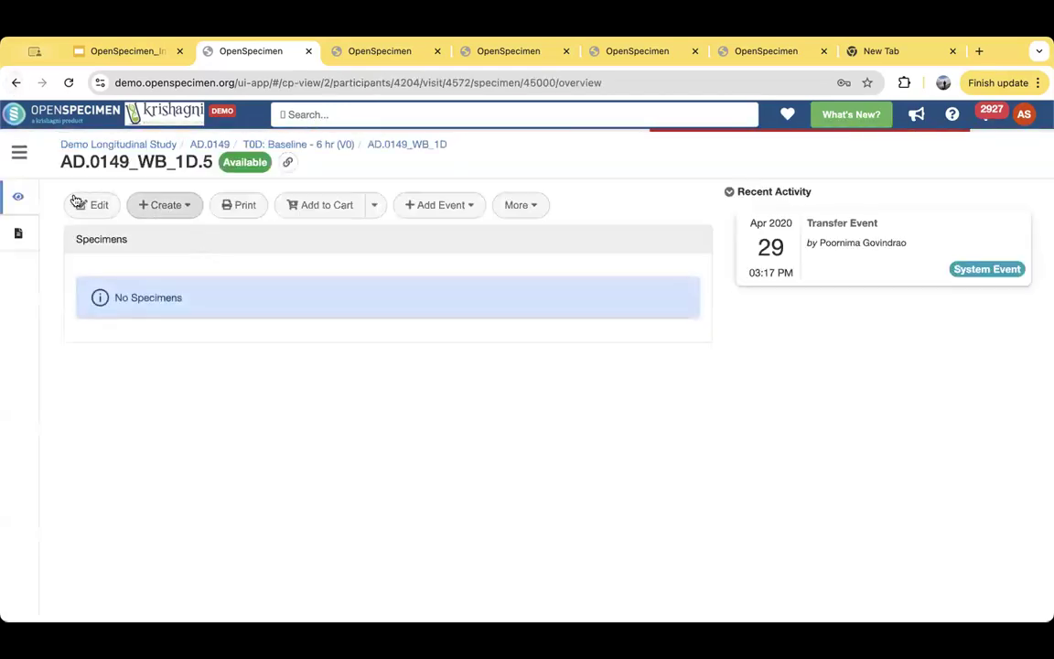
- Open the Demo Longitudinal Study's participants from the collection protocols, view the first listed participant's overview, and return to the participants list
left_click(19, 152)
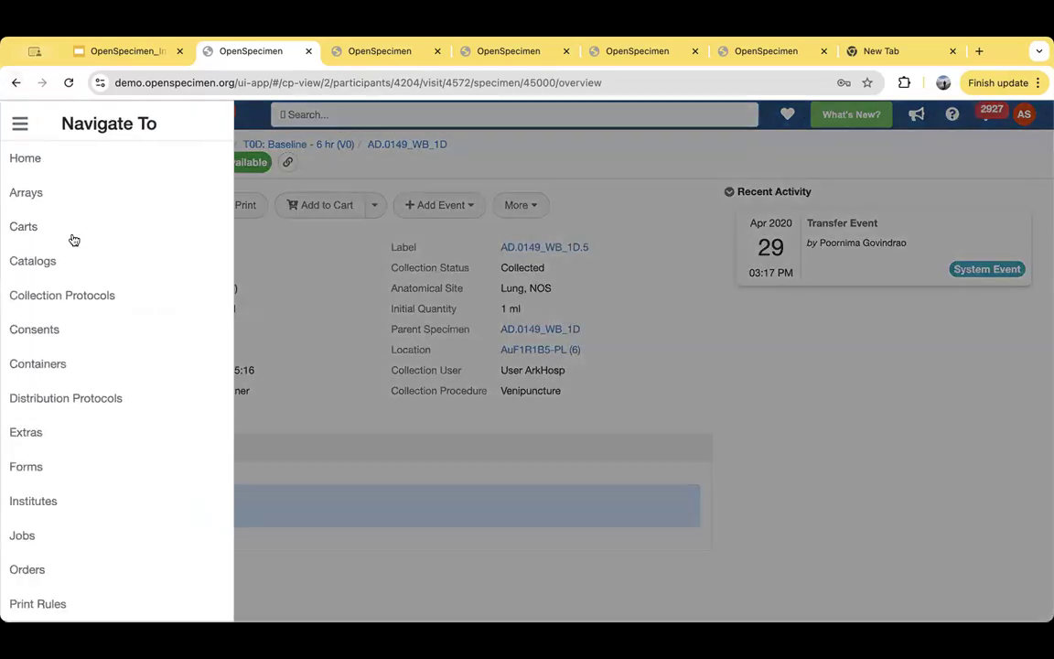
left_click(88, 302)
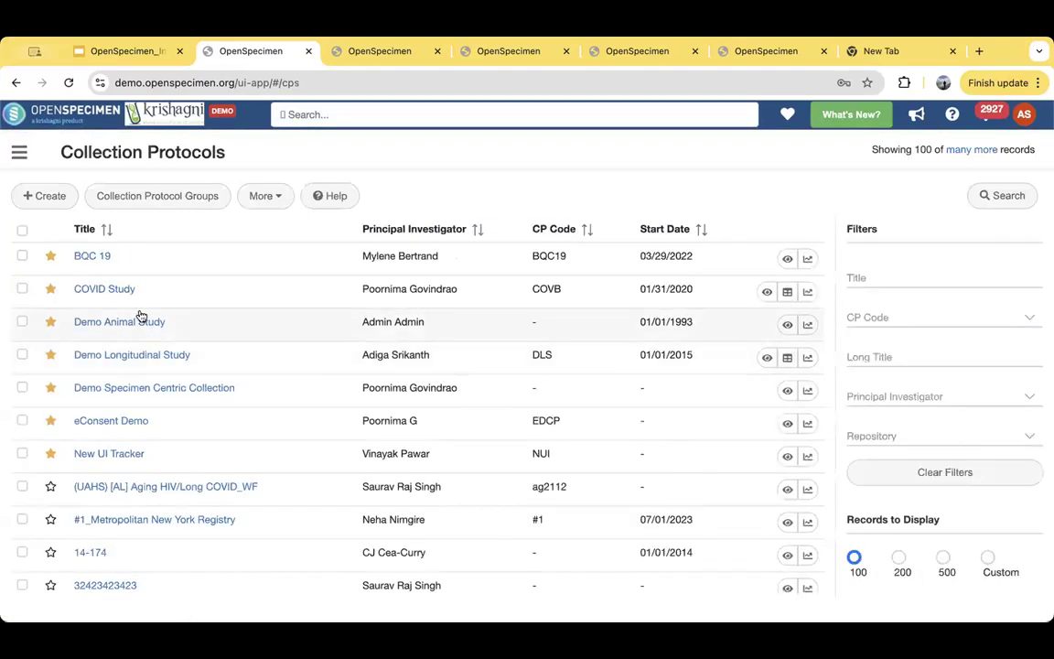
left_click(145, 360)
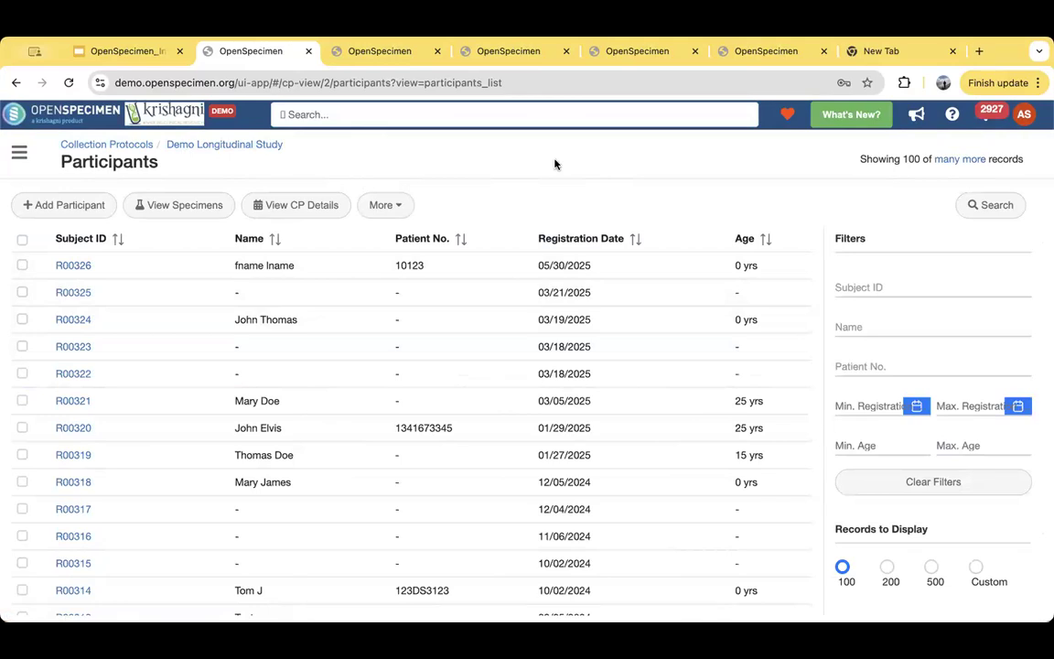
left_click(83, 266)
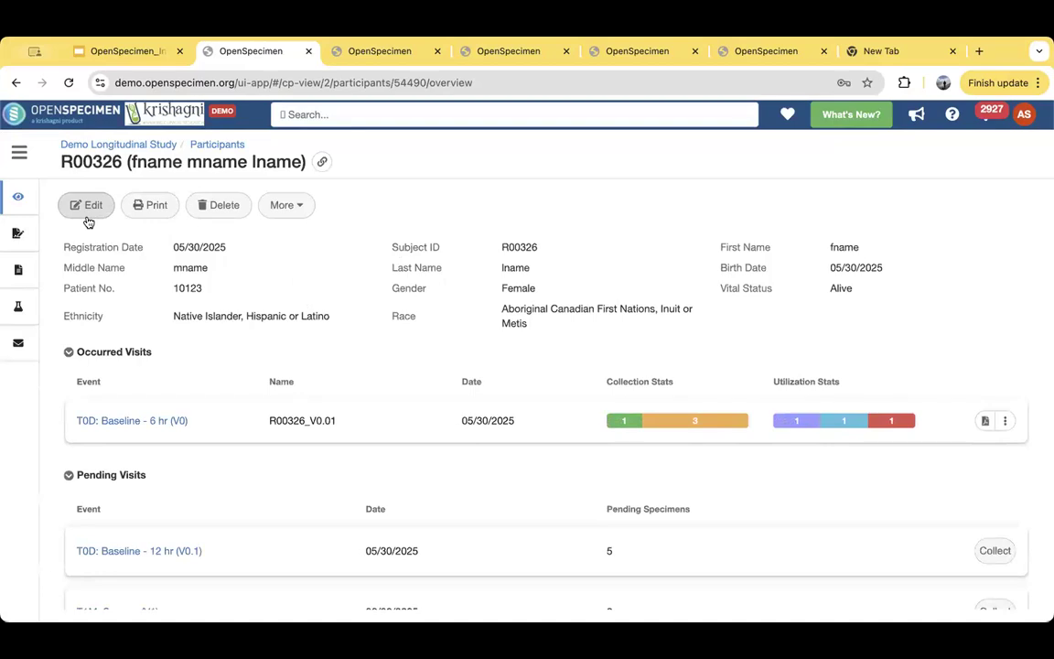
left_click(211, 144)
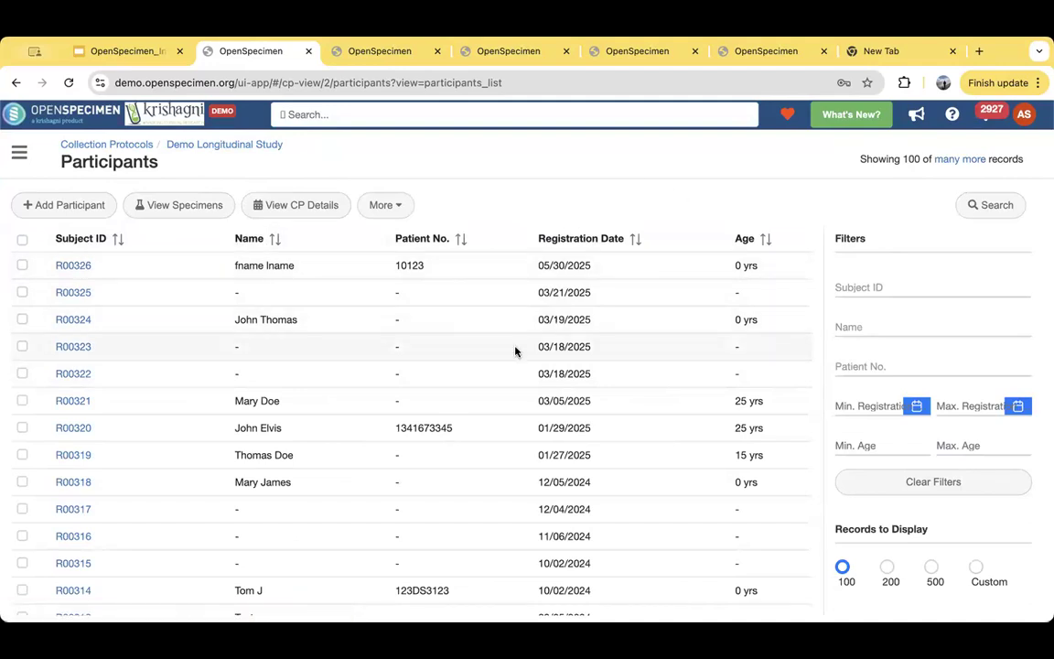
- Open the first listed participant's record for editing and review the registration and demographic fields through to the email address
left_click(73, 265)
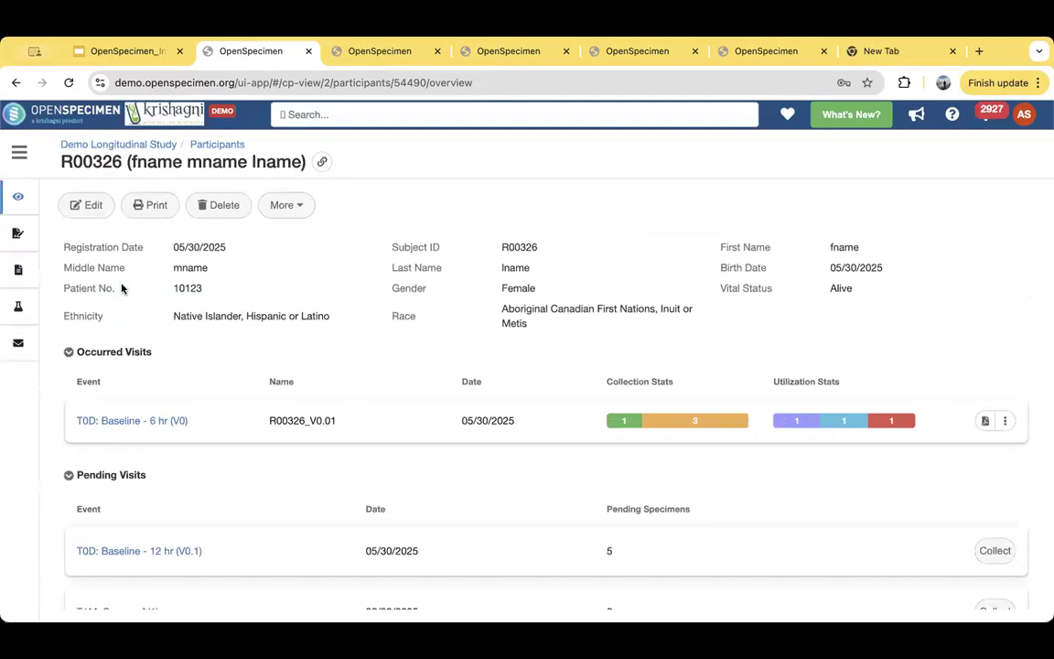
left_click(88, 205)
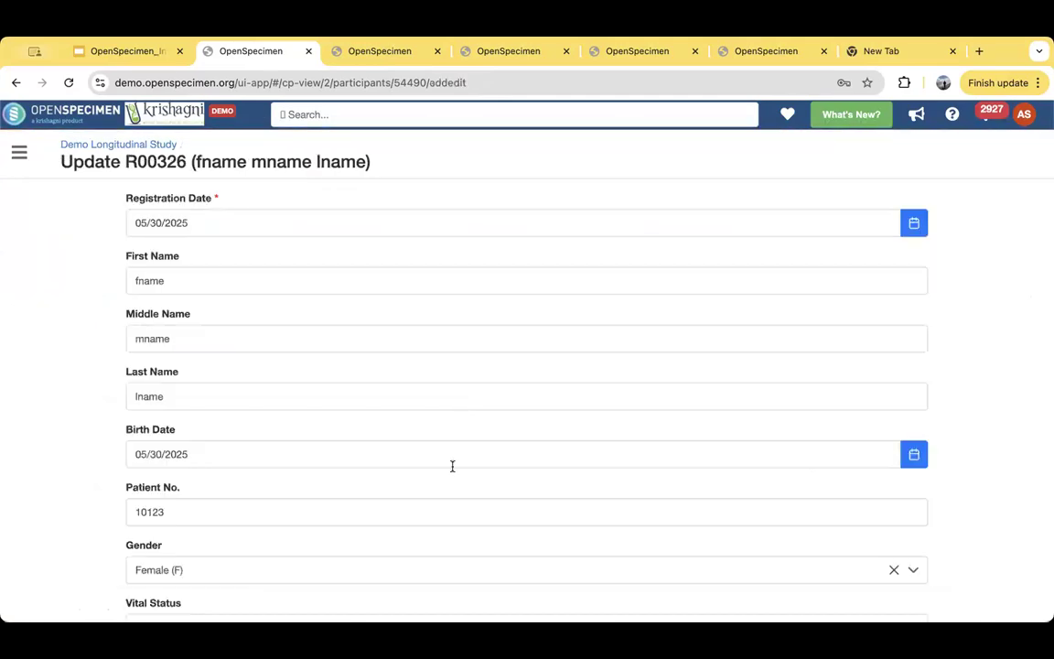
scroll(51, 422, "down", 1)
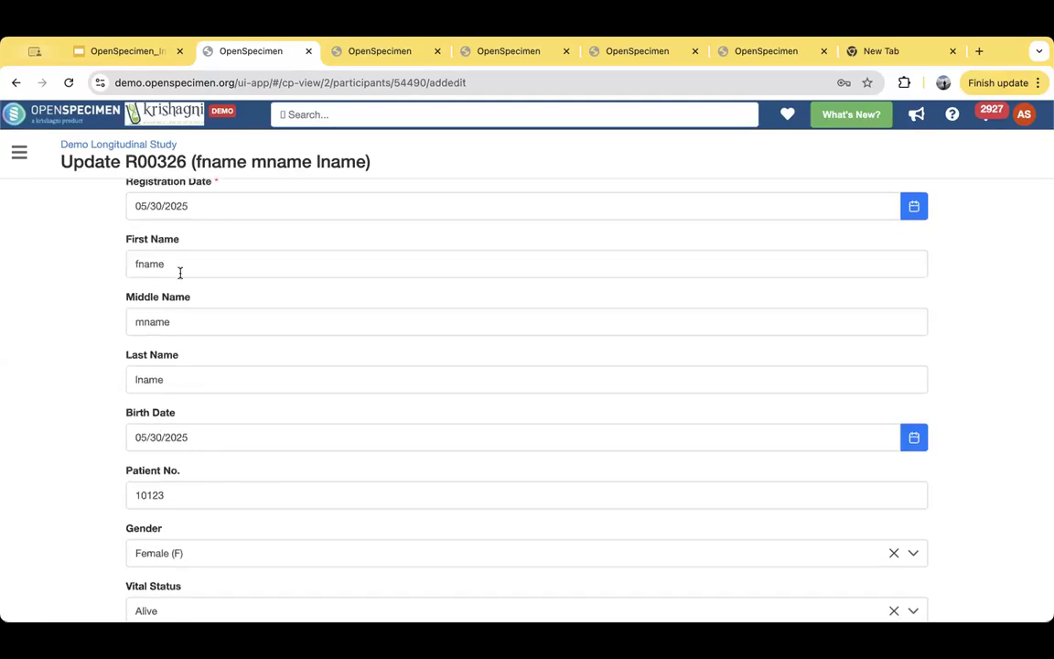
scroll(73, 357, "down", 5)
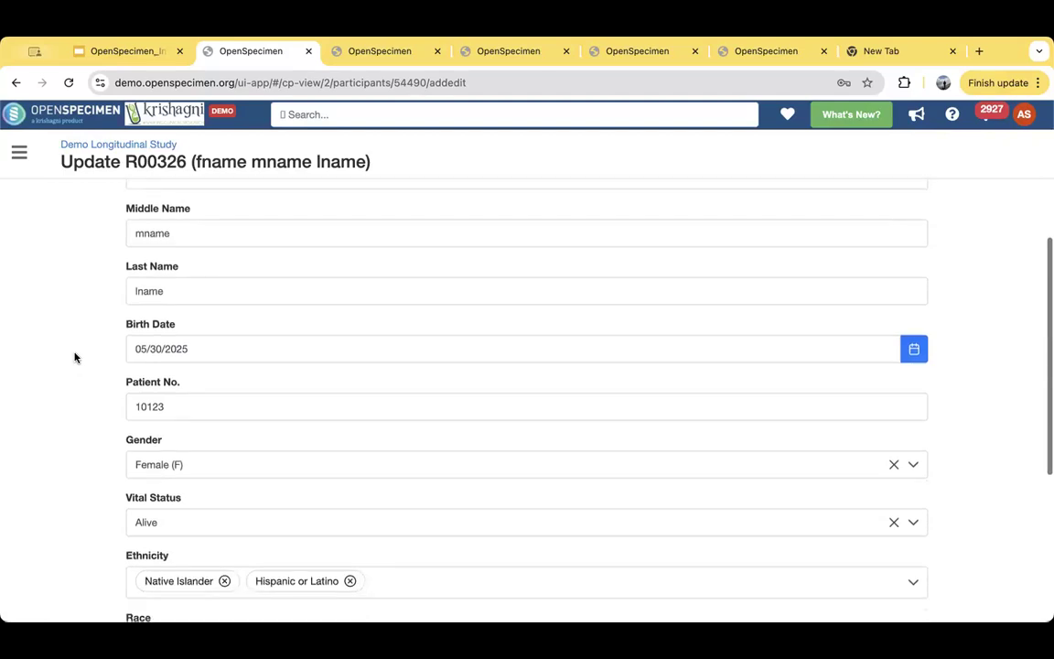
scroll(75, 358, "down", 2)
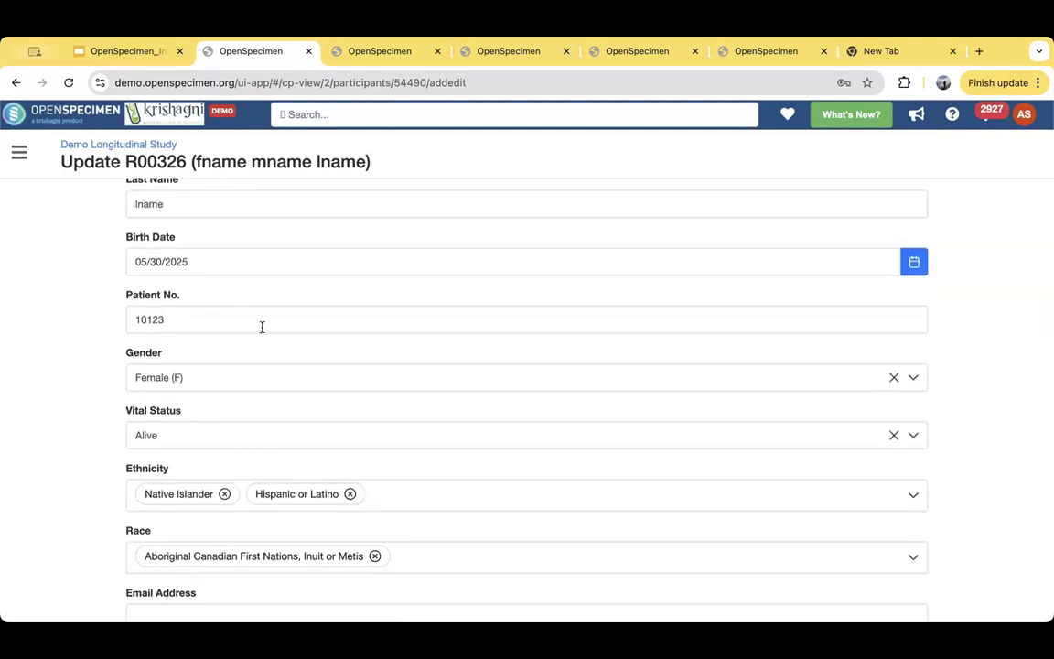
scroll(64, 384, "down", 1)
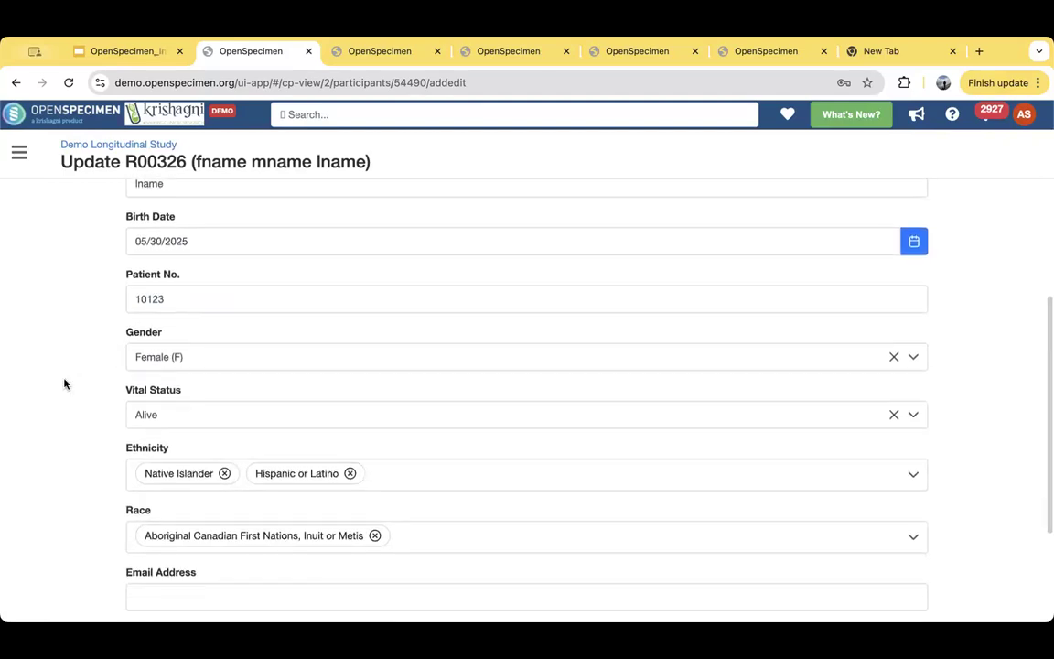
scroll(64, 383, "down", 6)
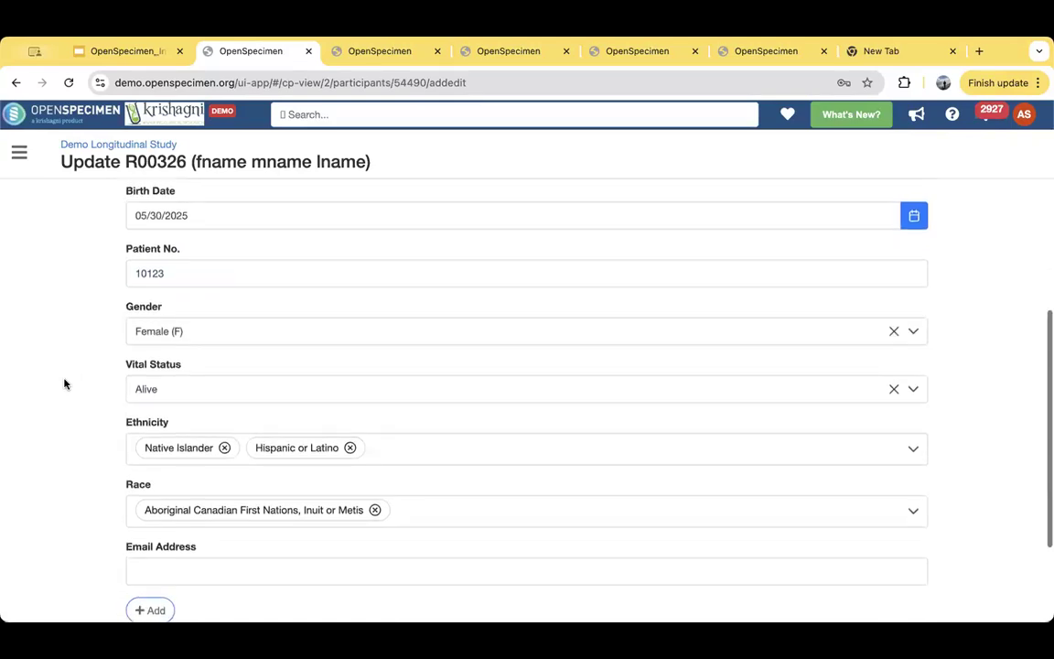
- Review all fields of the participant's edit form, from the registration date down to the consent file, and leave without saving
scroll(65, 383, "up", 1)
scroll(97, 422, "down", 1)
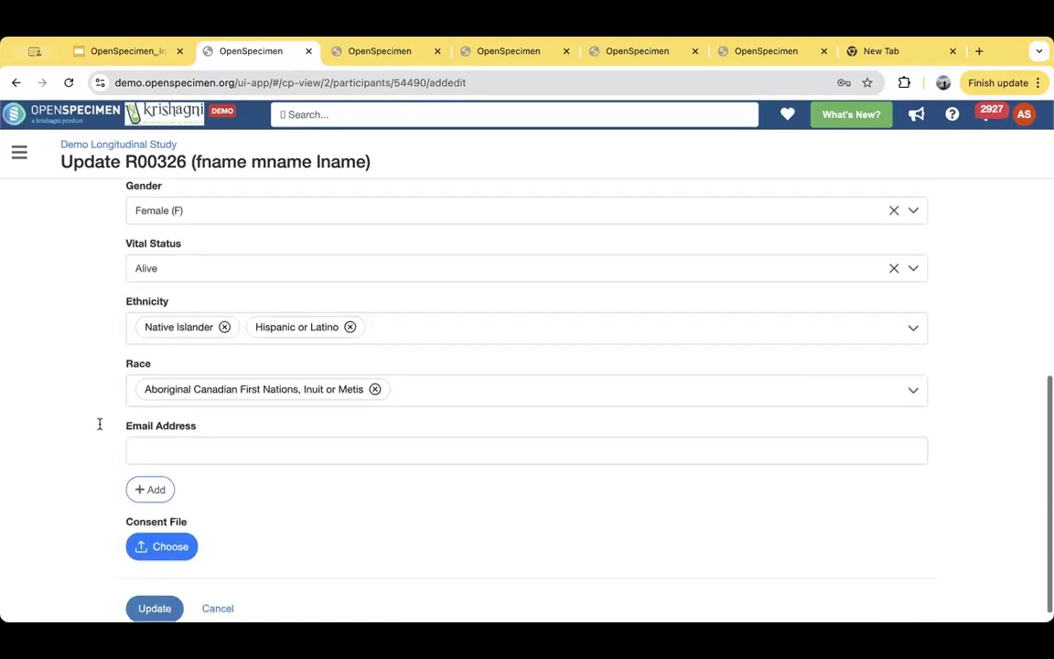
scroll(67, 400, "up", 1)
scroll(67, 400, "up", 4)
scroll(67, 401, "down", 6)
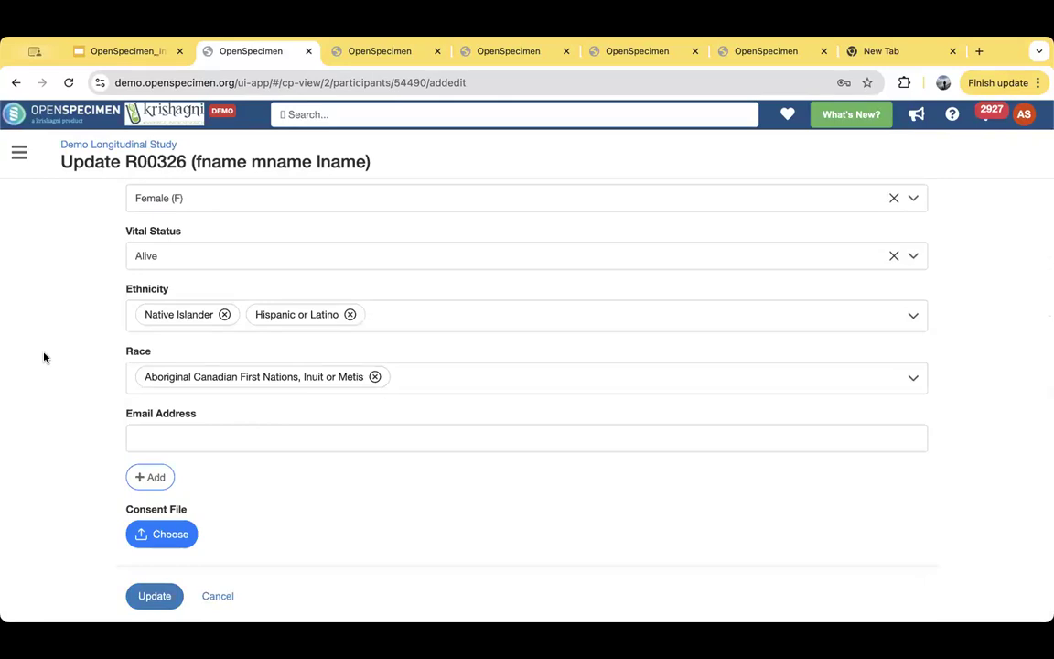
scroll(42, 357, "up", 4)
scroll(43, 358, "down", 4)
scroll(38, 401, "up", 12)
scroll(40, 402, "up", 3)
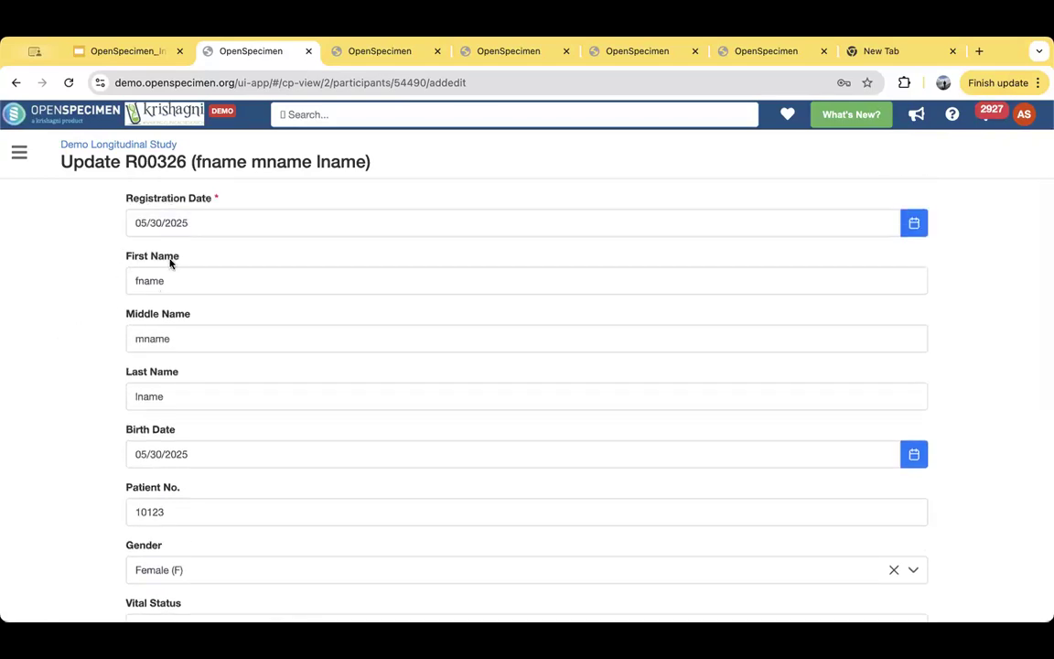
scroll(73, 454, "down", 3)
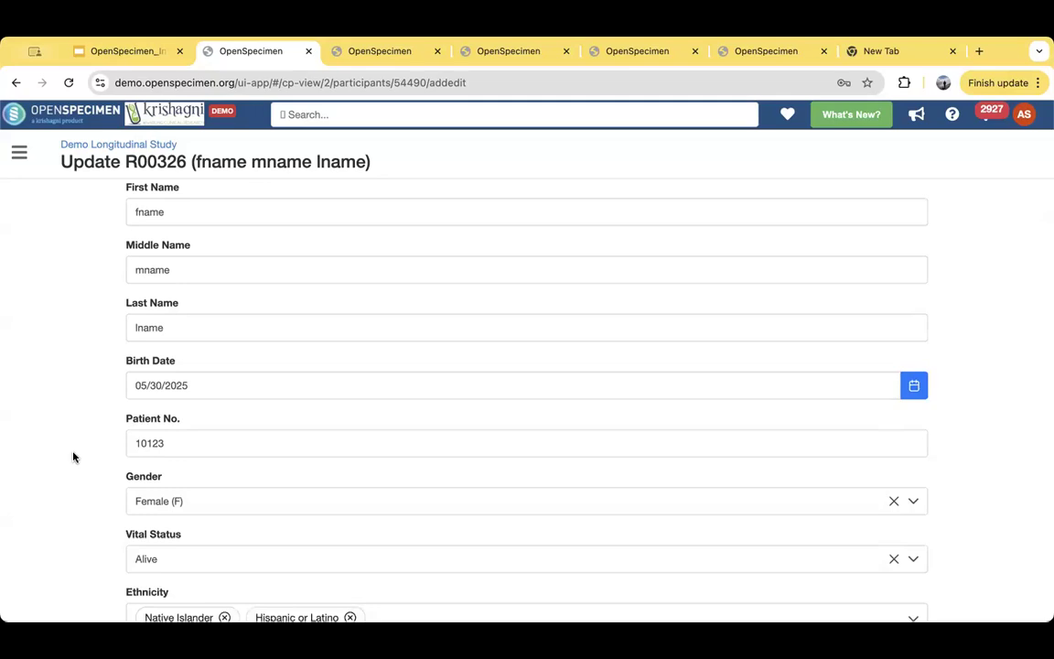
scroll(73, 454, "down", 5)
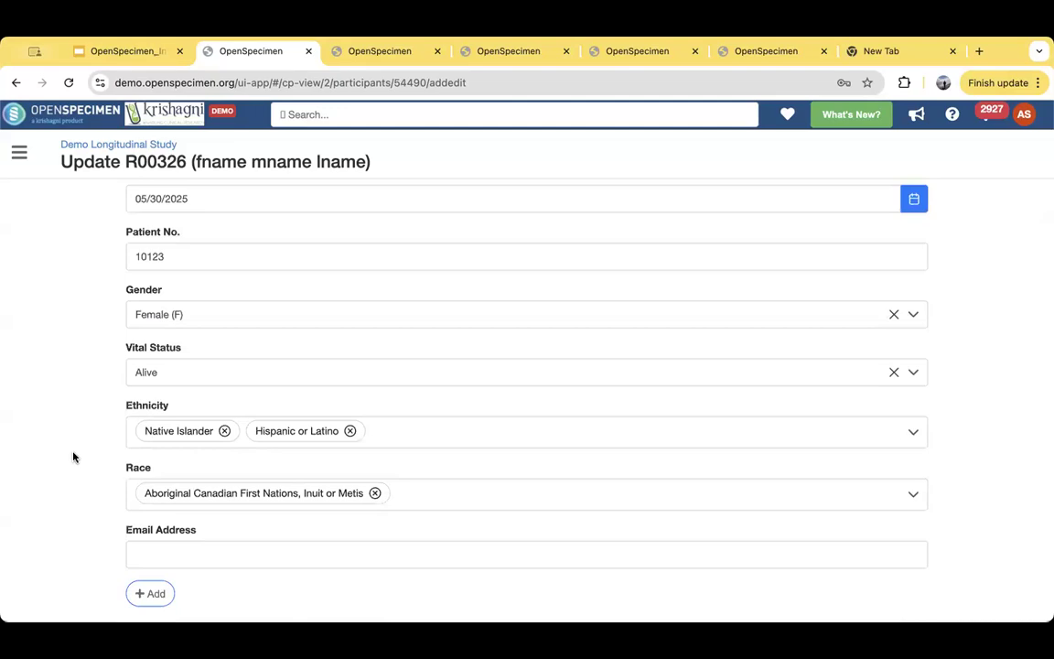
scroll(74, 456, "down", 3)
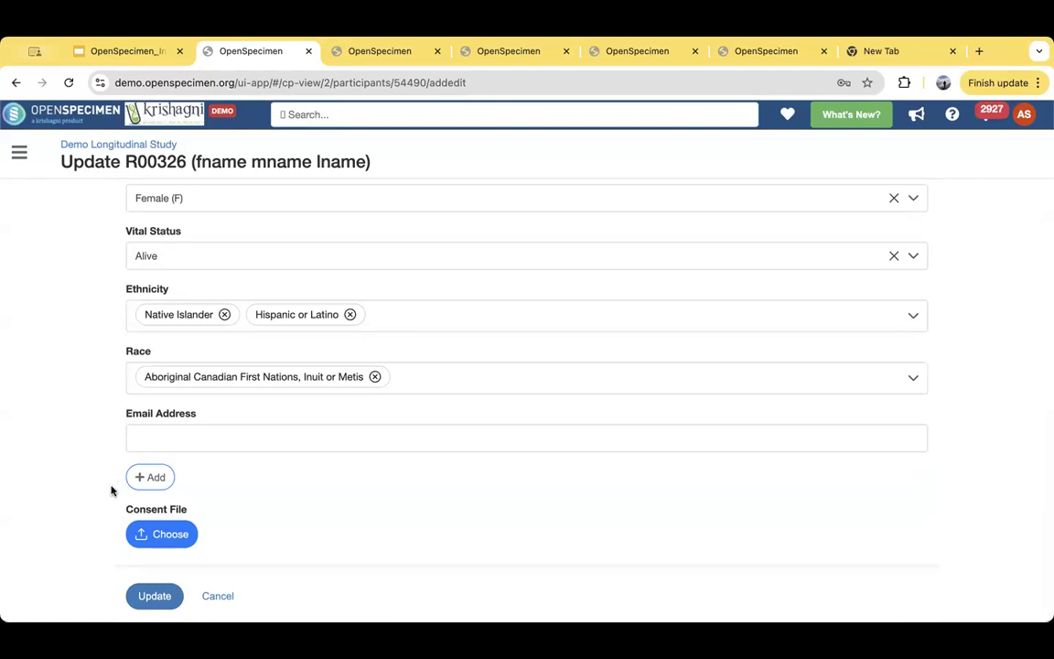
left_click(220, 597)
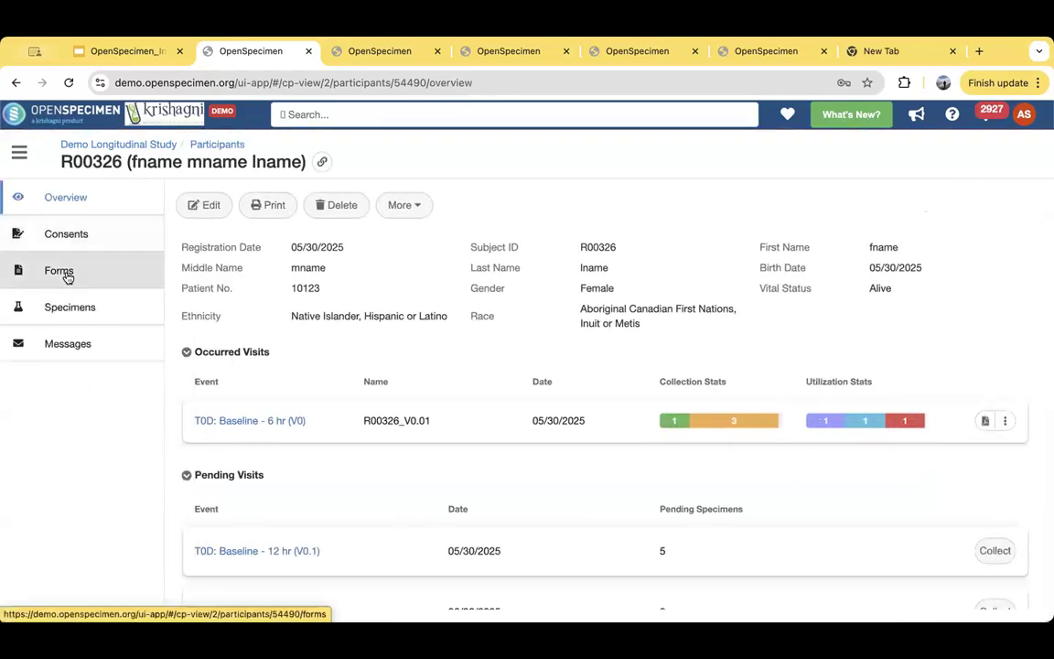
- Open the participant's forms, view a blank record of "A demo family history form", and cancel it
left_click(61, 270)
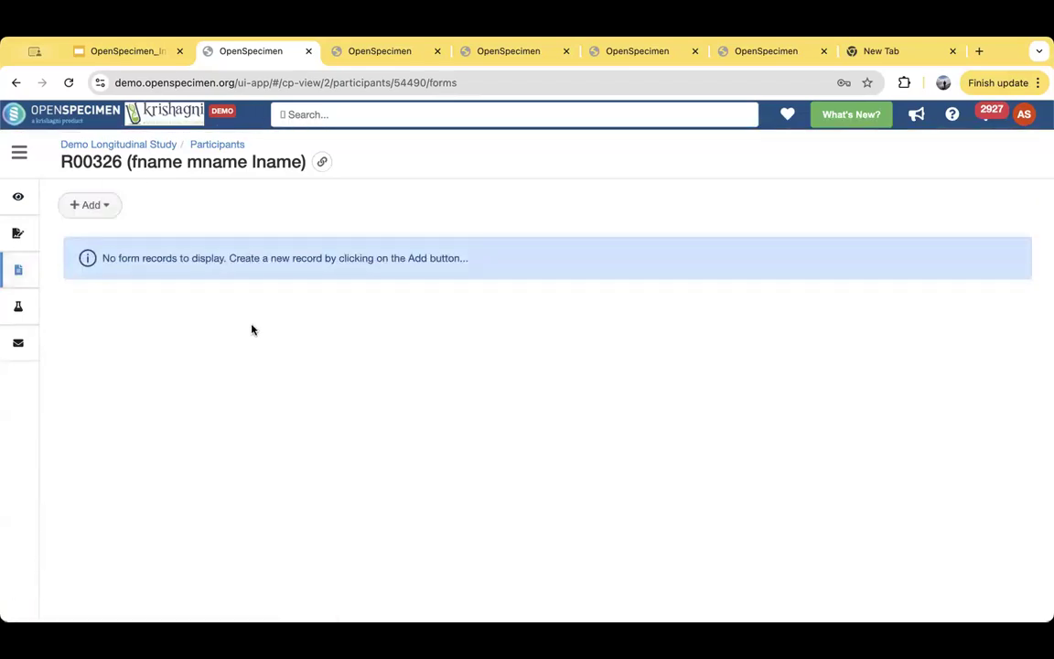
left_click(89, 205)
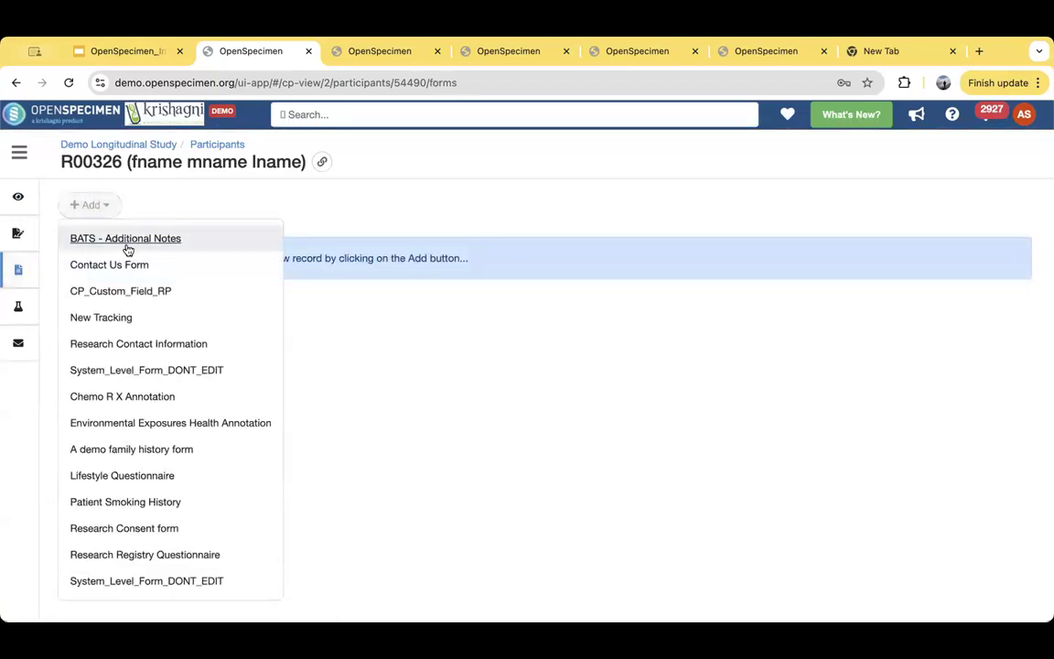
left_click(149, 448)
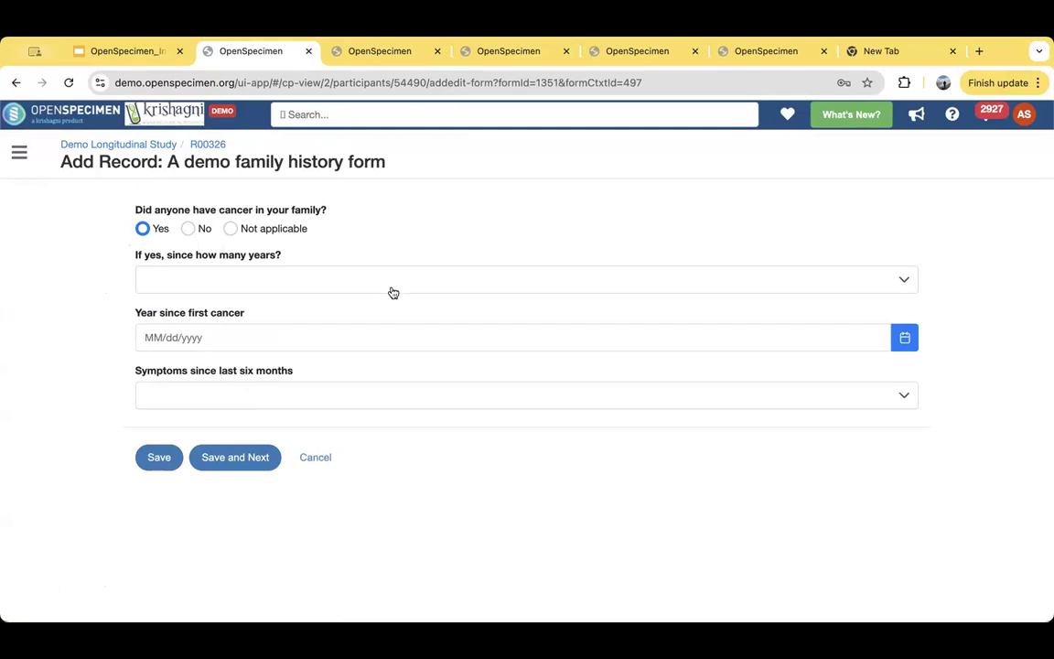
left_click(322, 466)
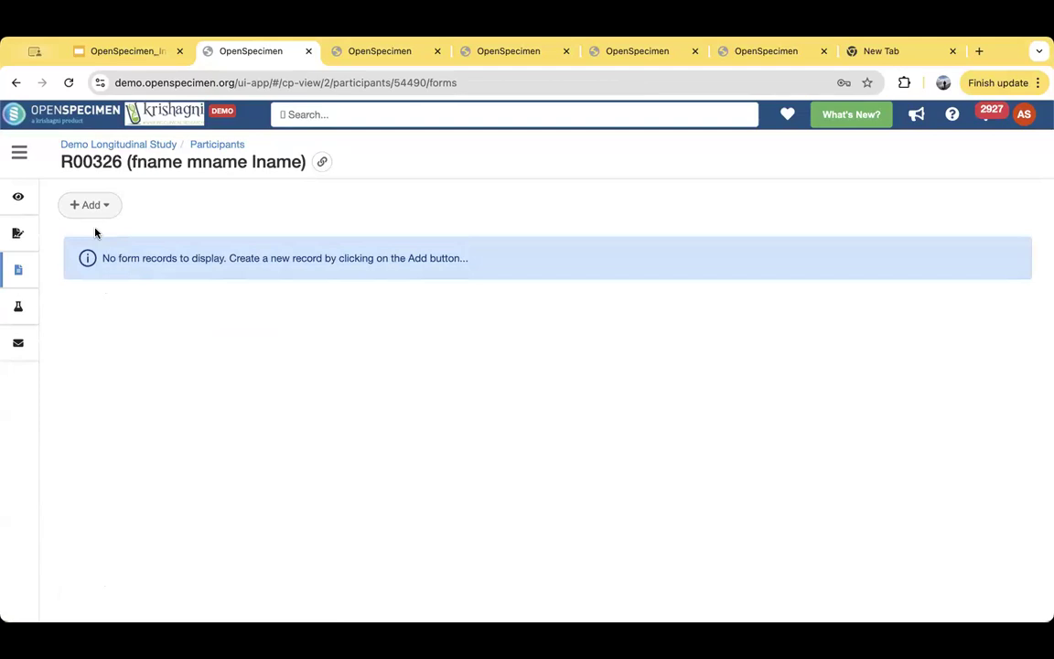
- Open a blank Lifestyle Questionnaire record for the participant, review its fields, and cancel it
left_click(96, 208)
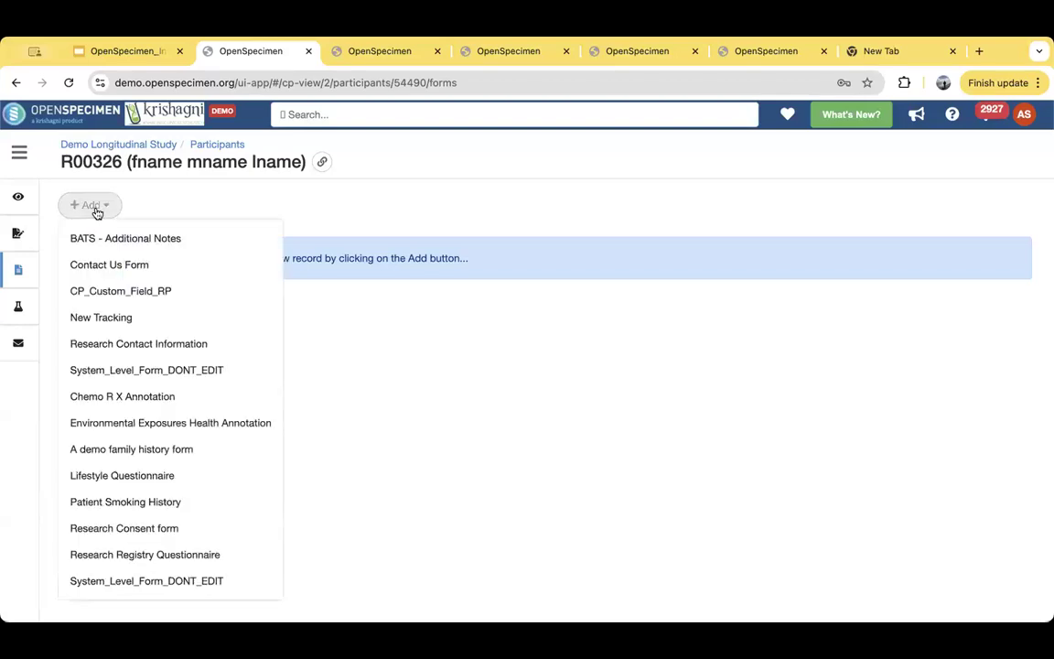
left_click(146, 475)
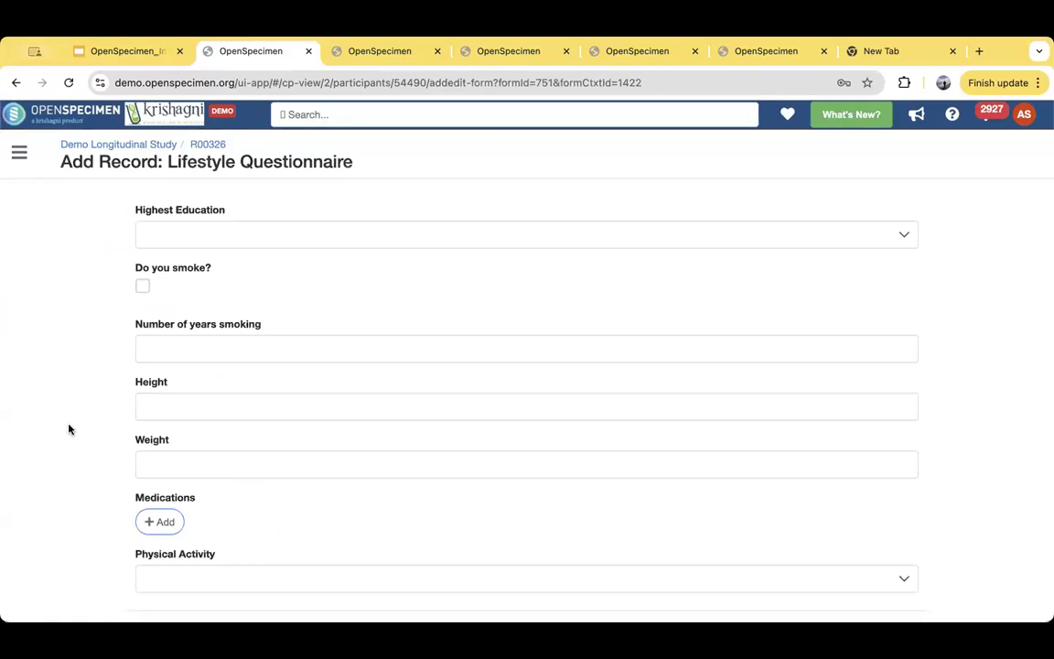
scroll(69, 429, "down", 3)
scroll(69, 428, "up", 3)
scroll(68, 429, "down", 3)
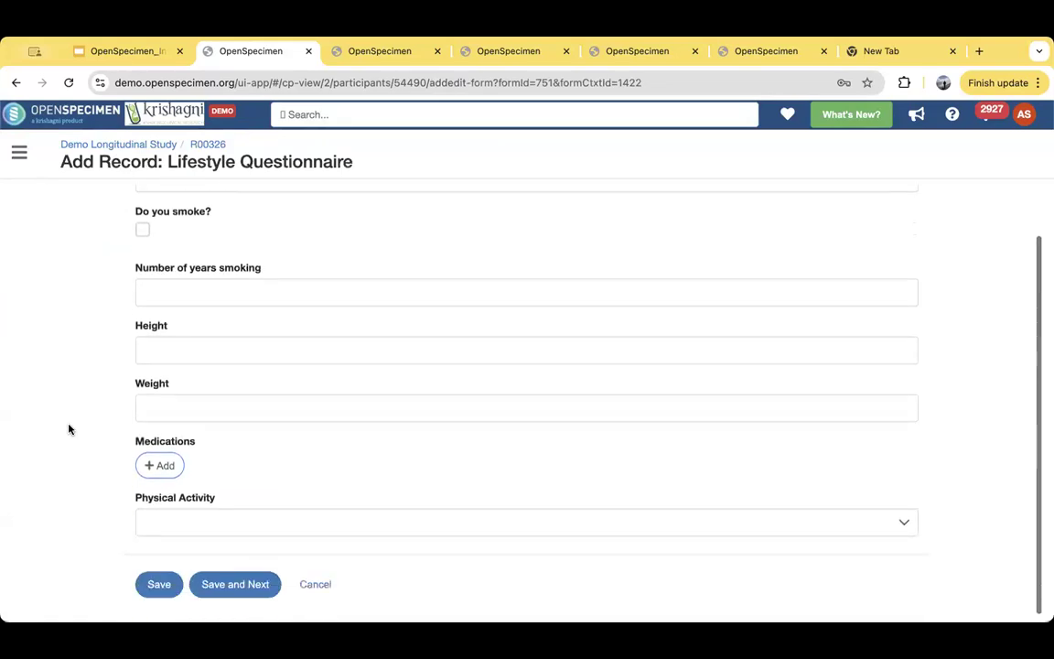
left_click(314, 585)
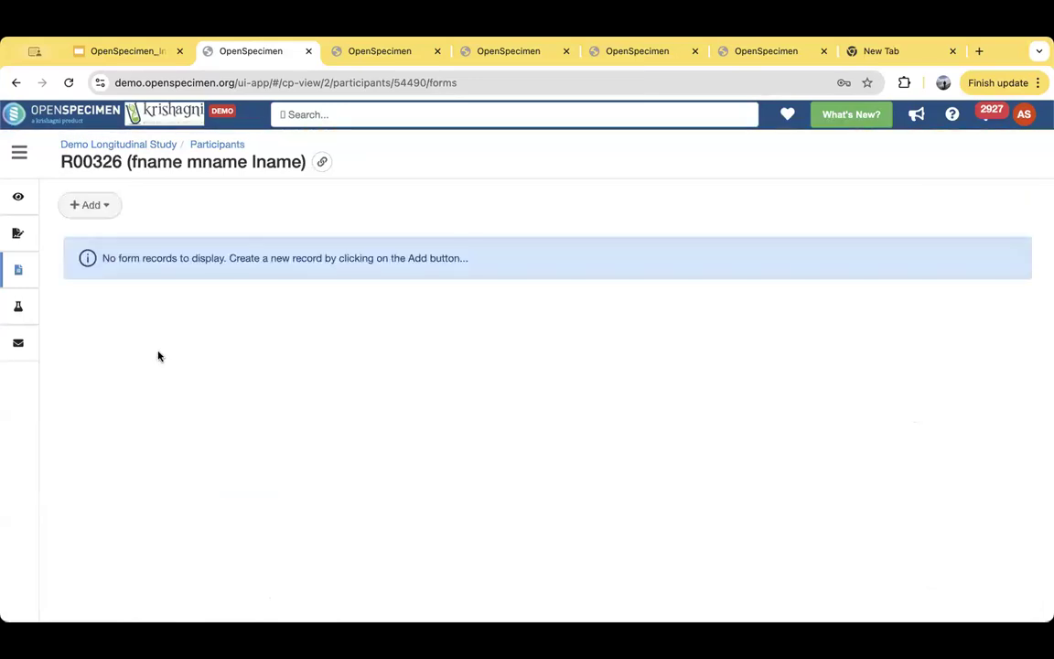
- View the participant's consents and examine the list of consent statements and responses
left_click(58, 238)
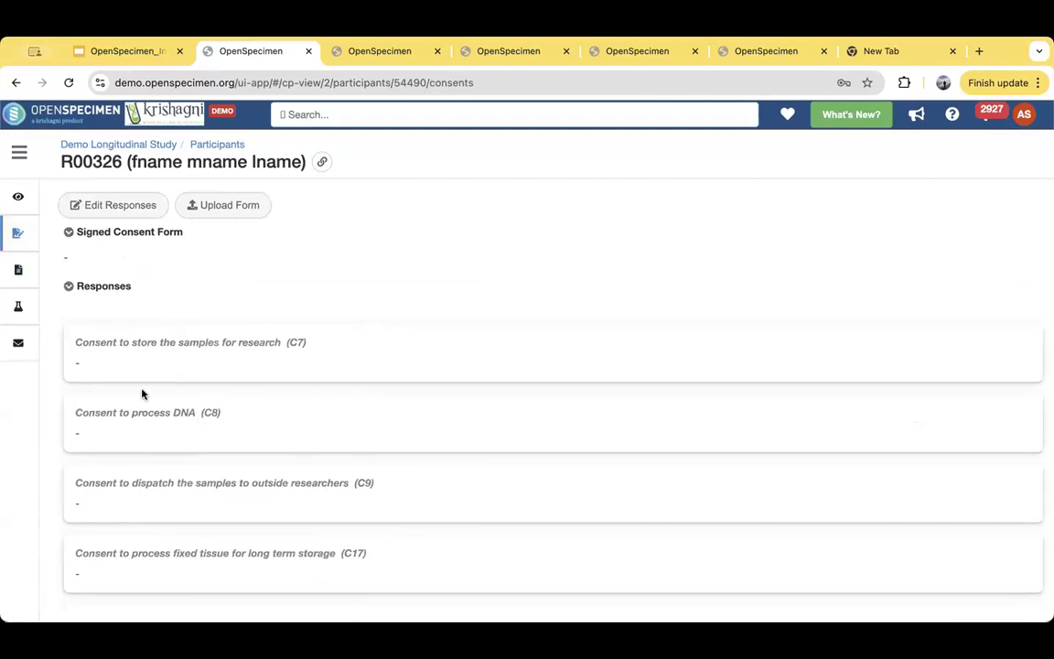
scroll(301, 477, "down", 2)
scroll(301, 473, "down", 1)
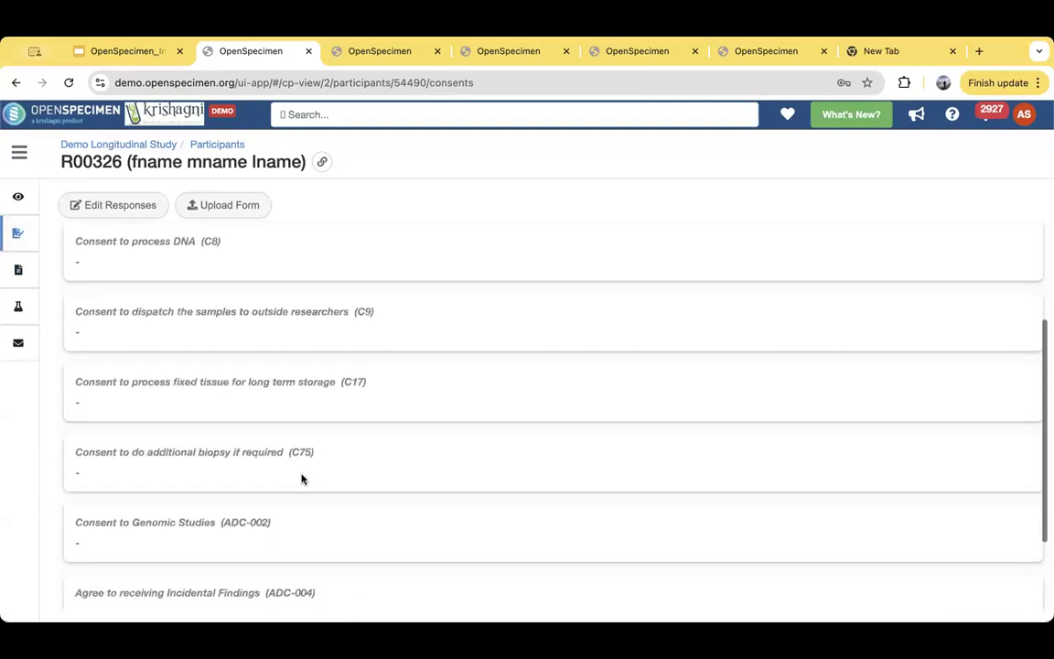
scroll(132, 235, "up", 5)
- Try answering Yes to sample storage for research (C7) and Declined to DNA processing (C8), and cancel the consent edits
left_click(120, 205)
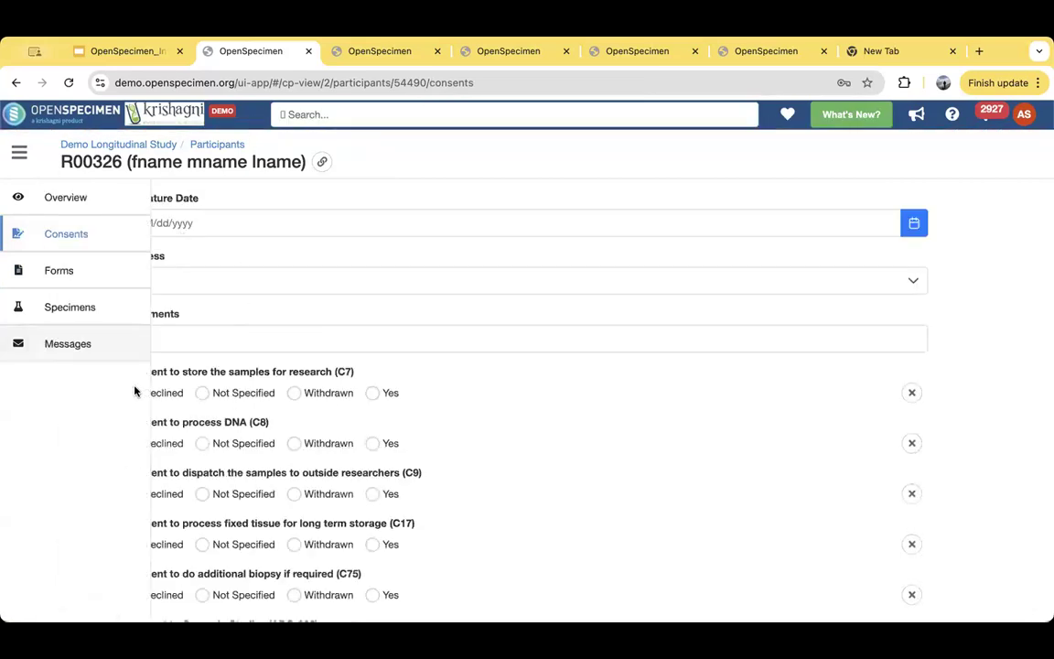
left_click(372, 393)
left_click(293, 442)
left_click(151, 444)
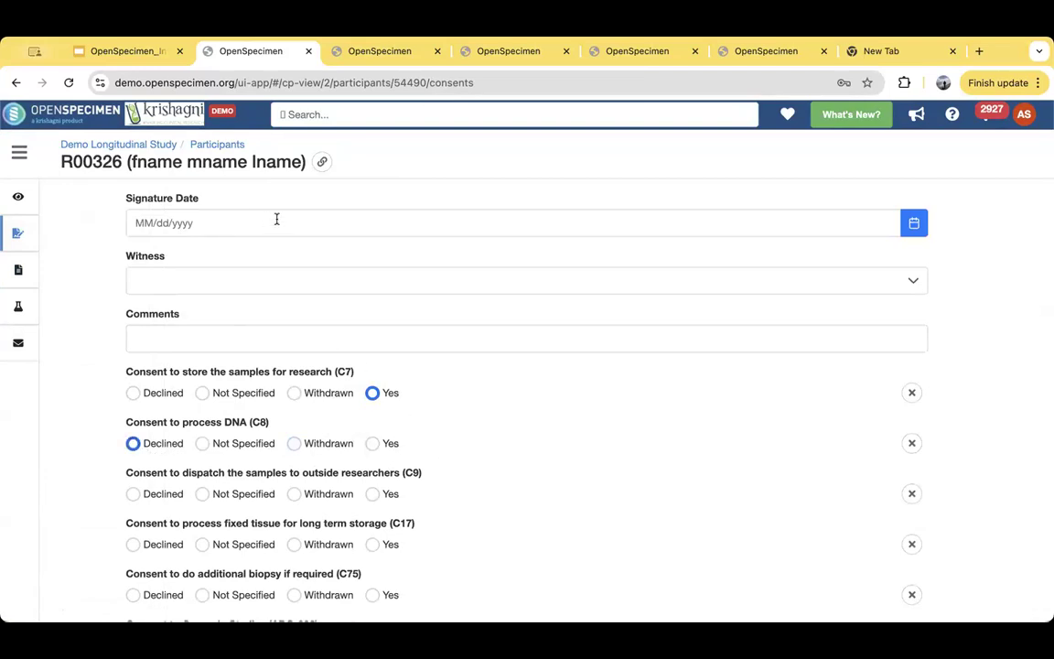
scroll(405, 366, "down", 4)
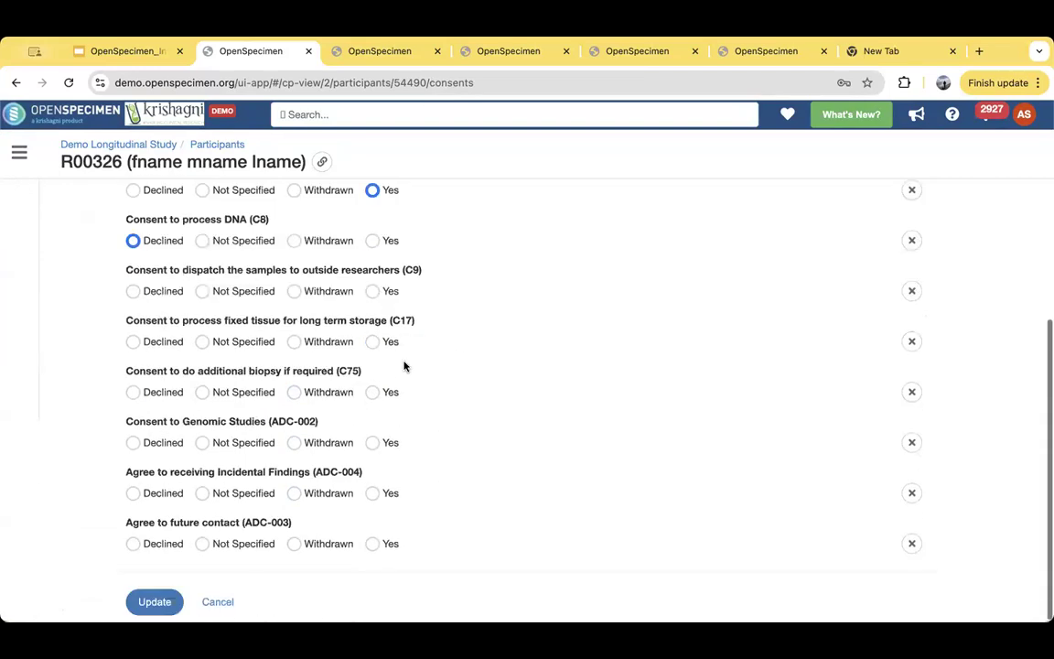
left_click(217, 601)
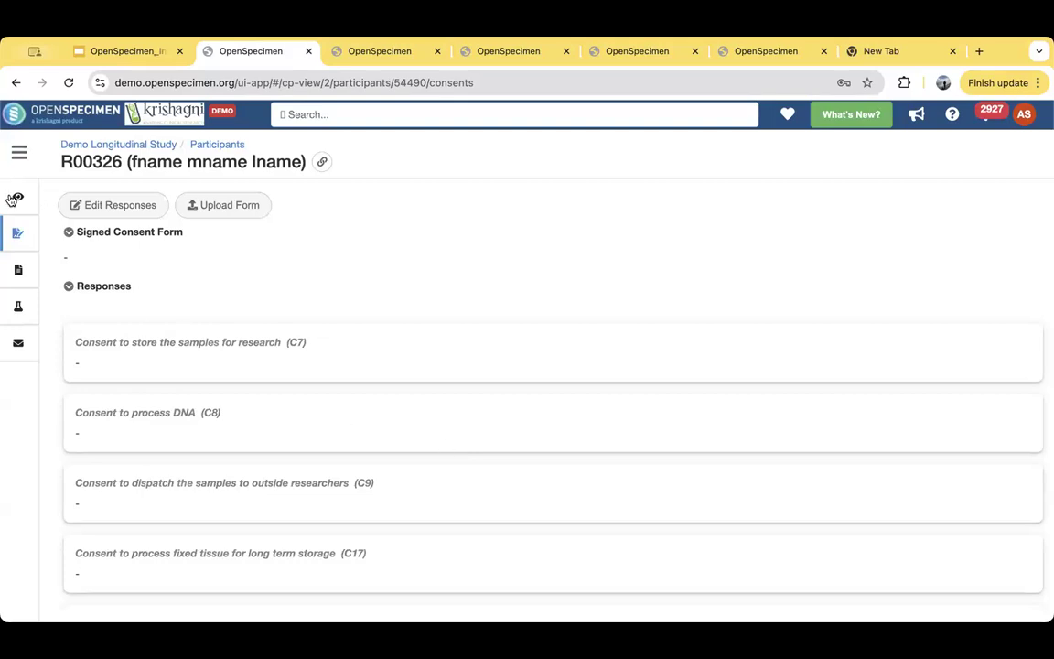
- Return to the participant's overview, view the audit trail and its revisions, and close it
left_click(55, 196)
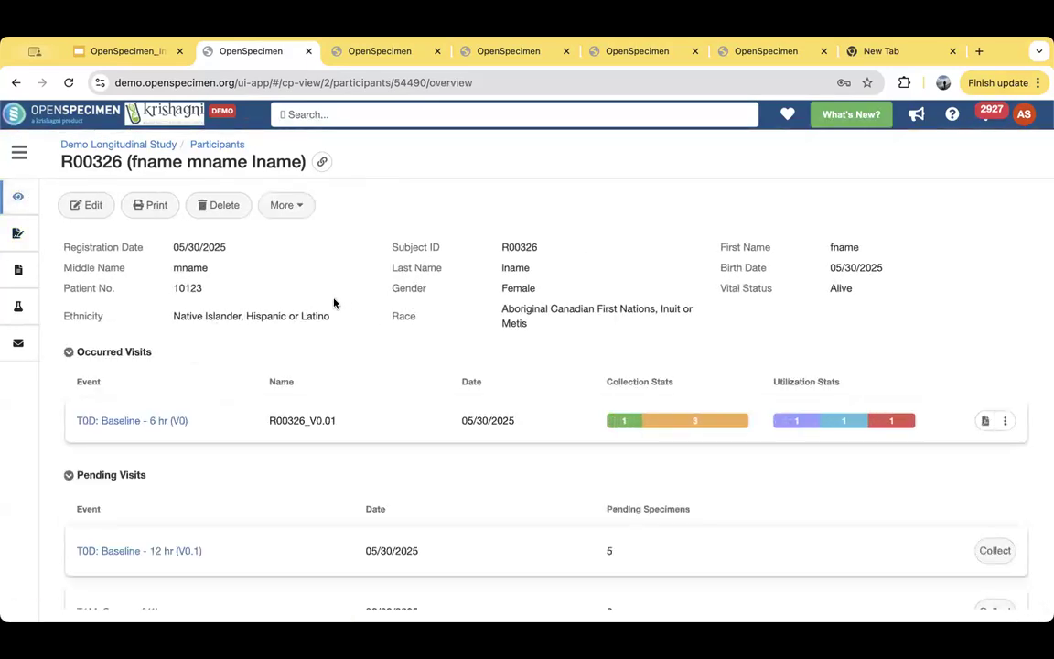
left_click(305, 213)
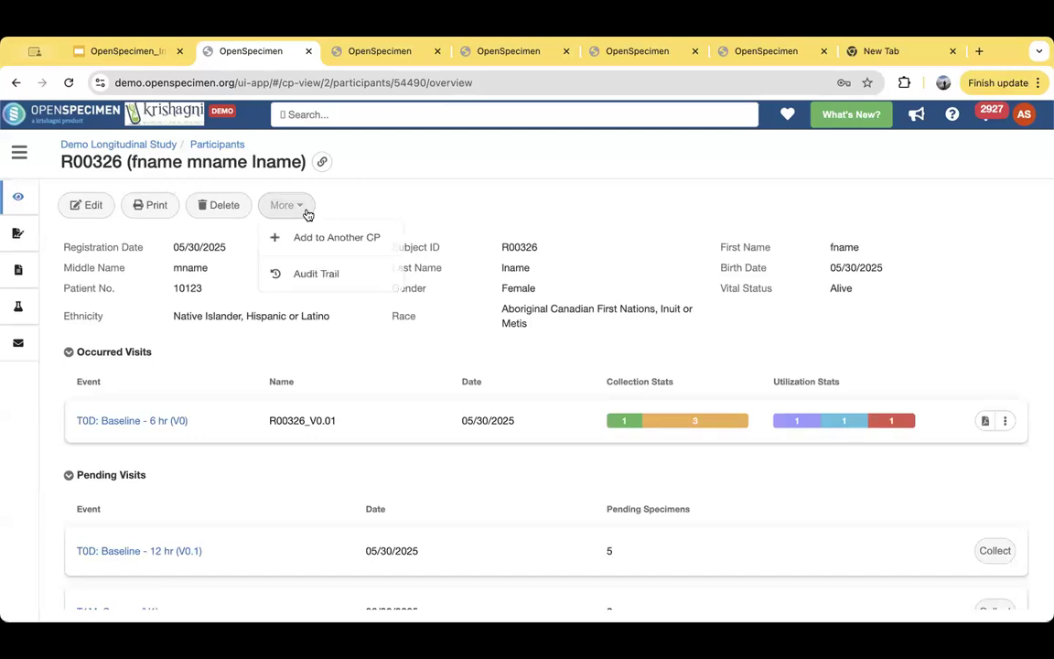
left_click(328, 280)
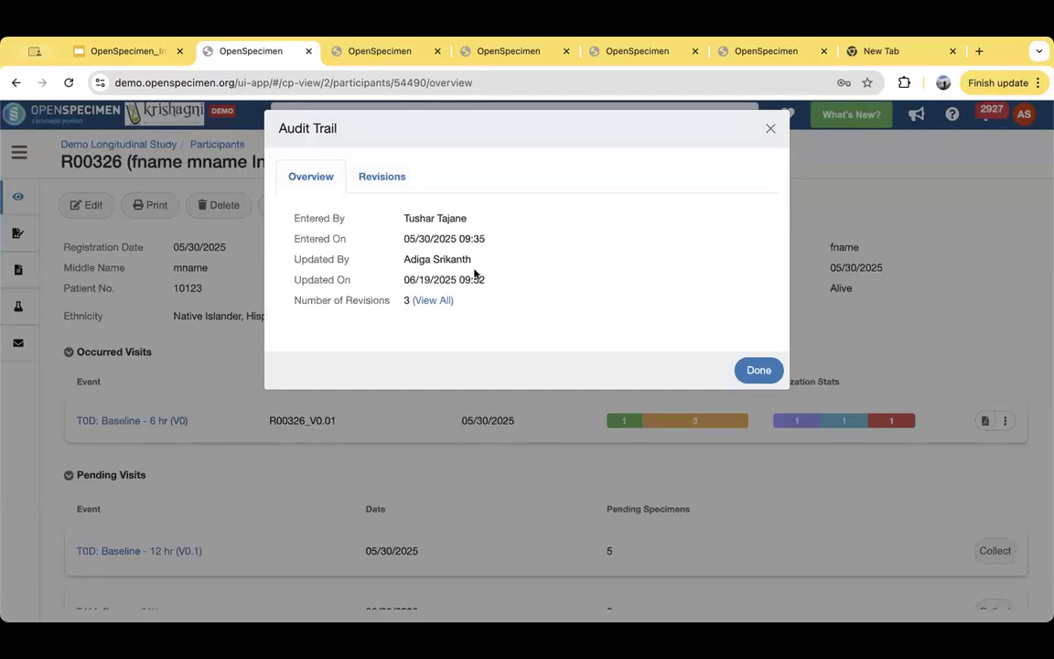
left_click(396, 183)
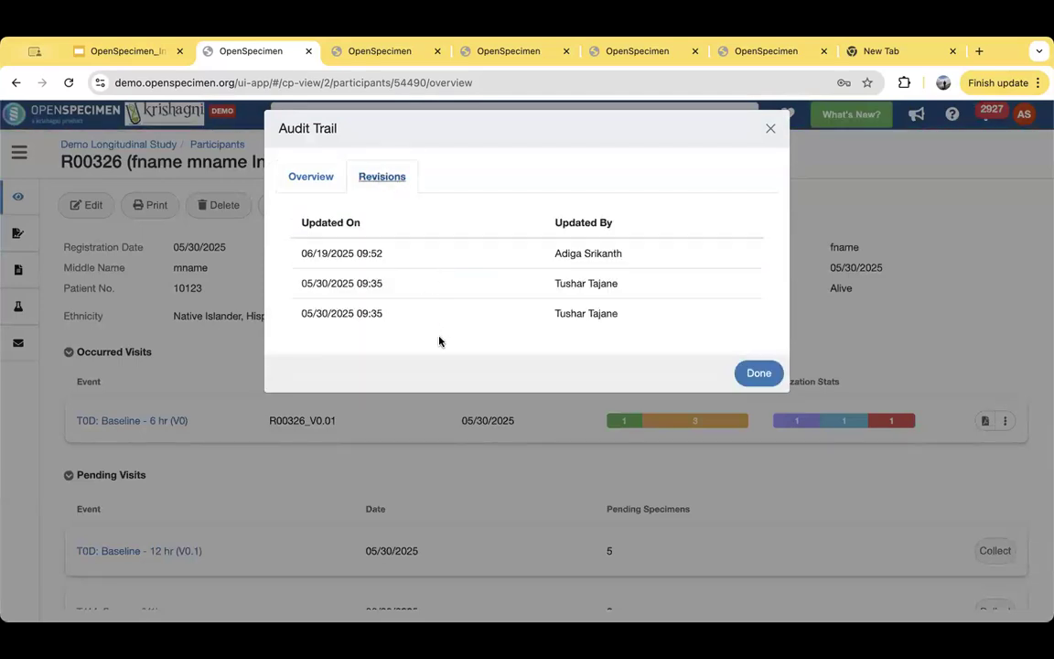
left_click(769, 129)
- Review the participant's occurred visits and all pending visits through T1Y: Annual (V5)
scroll(392, 327, "down", 2)
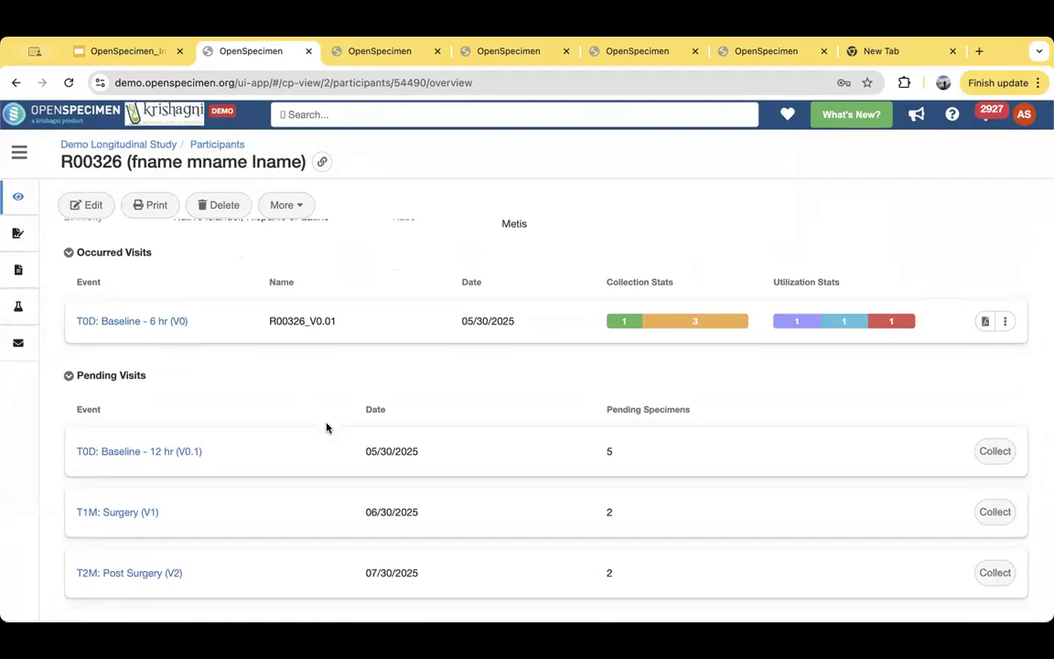
scroll(327, 427, "down", 2)
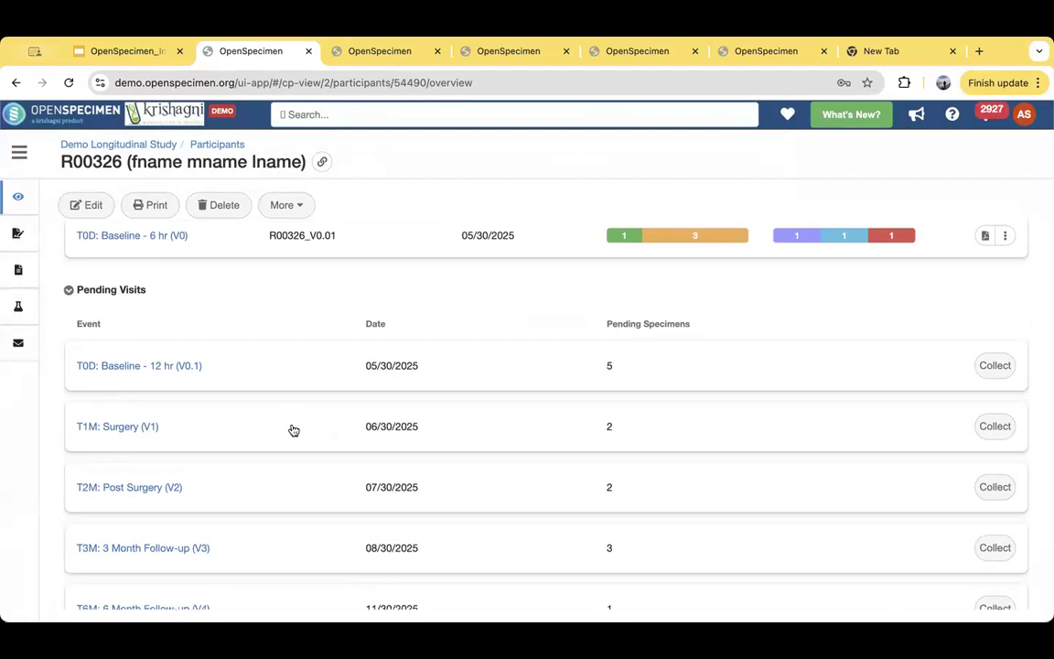
scroll(293, 430, "down", 1)
scroll(293, 430, "down", 2)
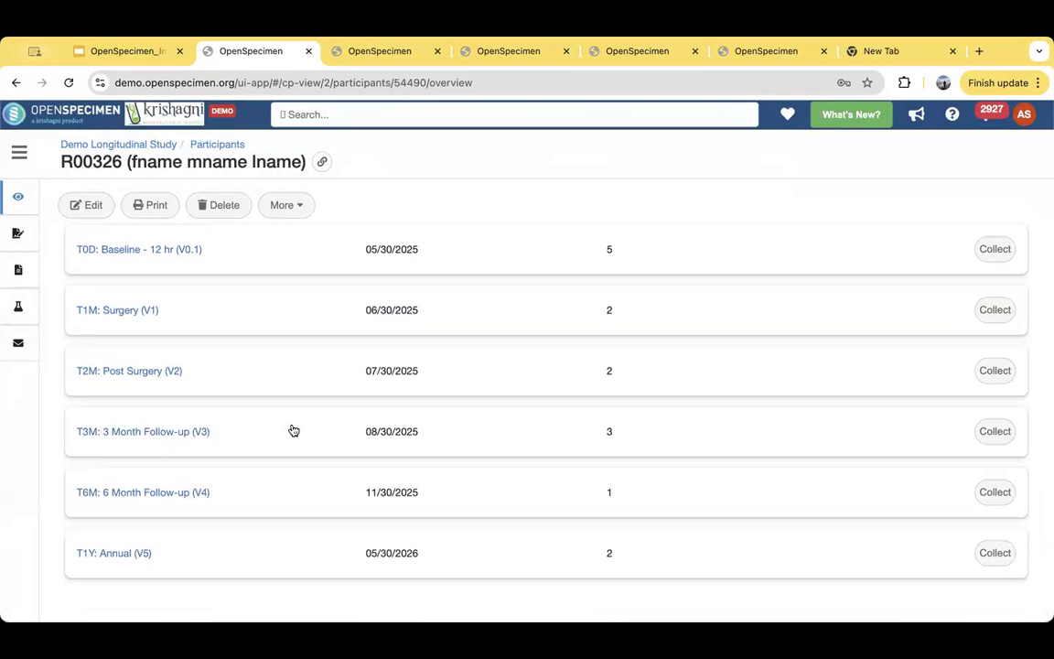
scroll(265, 398, "up", 1)
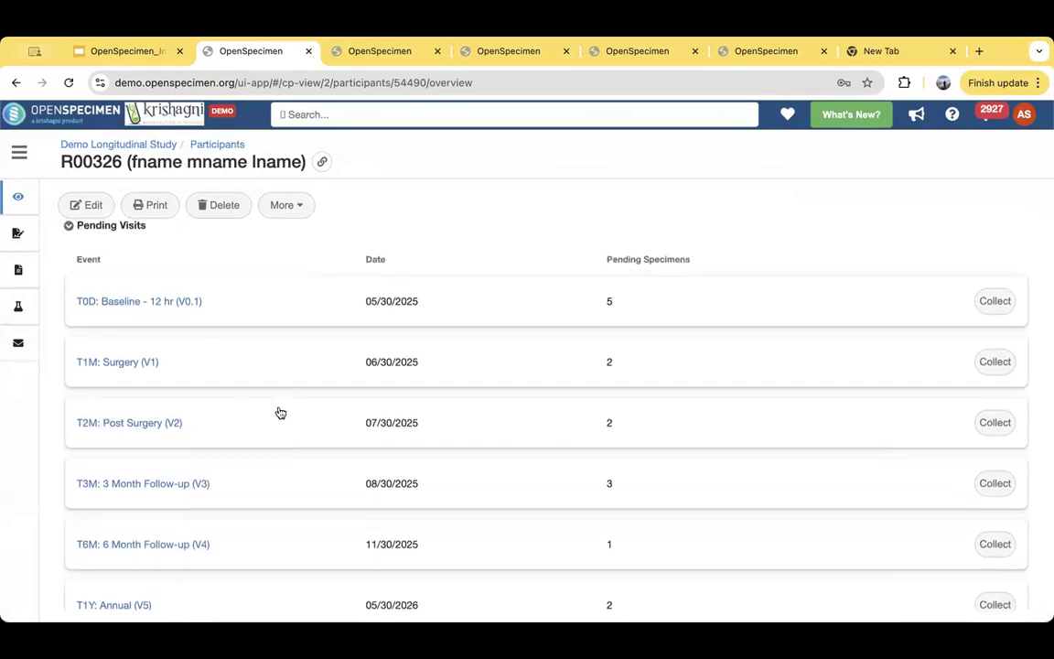
scroll(281, 412, "up", 3)
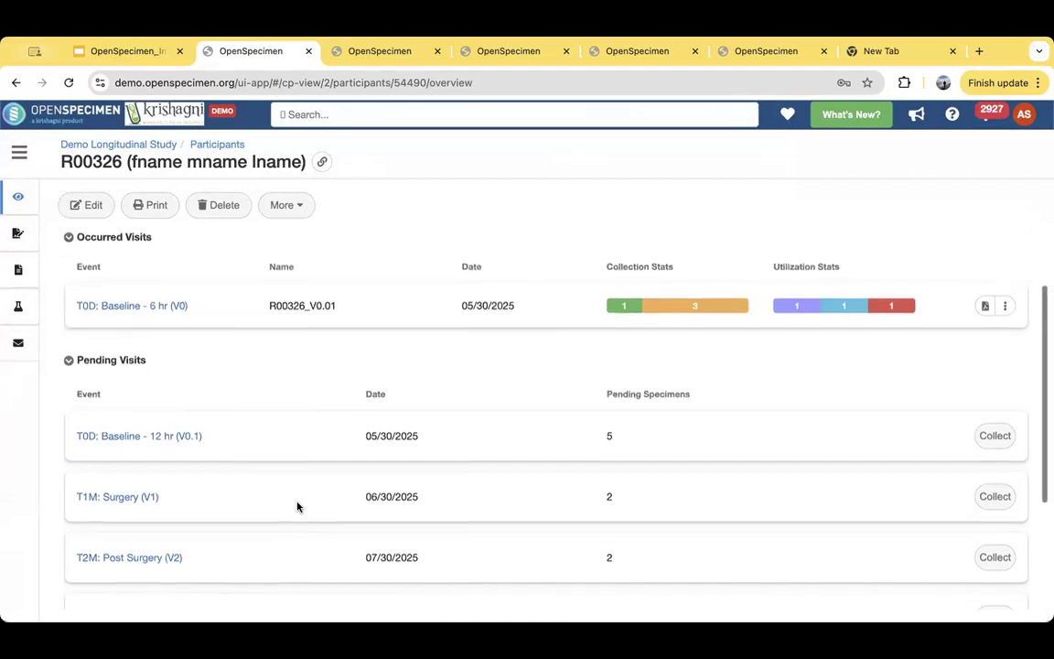
scroll(275, 498, "up", 3)
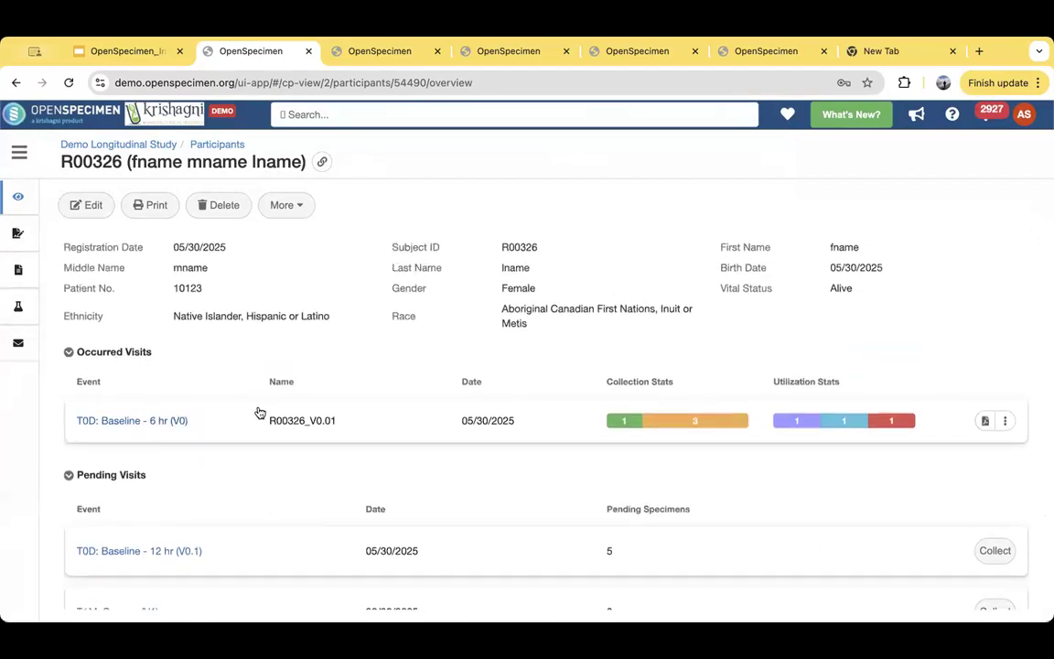
- View the occurred T0D: Baseline - 6 hr (V0) visit's site, details and specimens, and return to the study's participants list
left_click(159, 427)
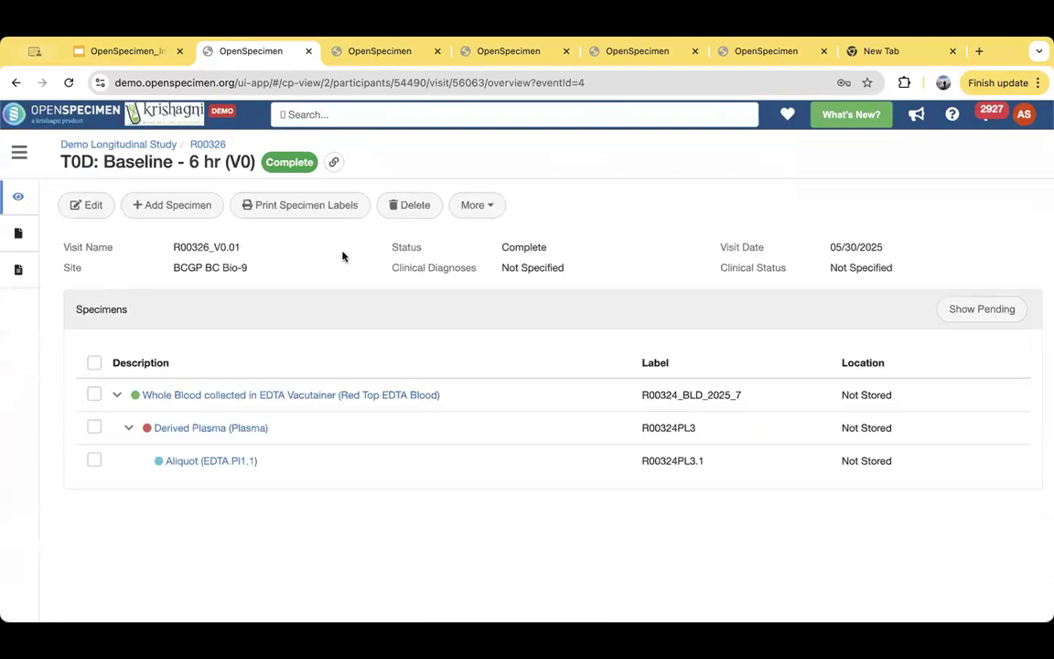
left_click_drag(175, 268, 248, 270)
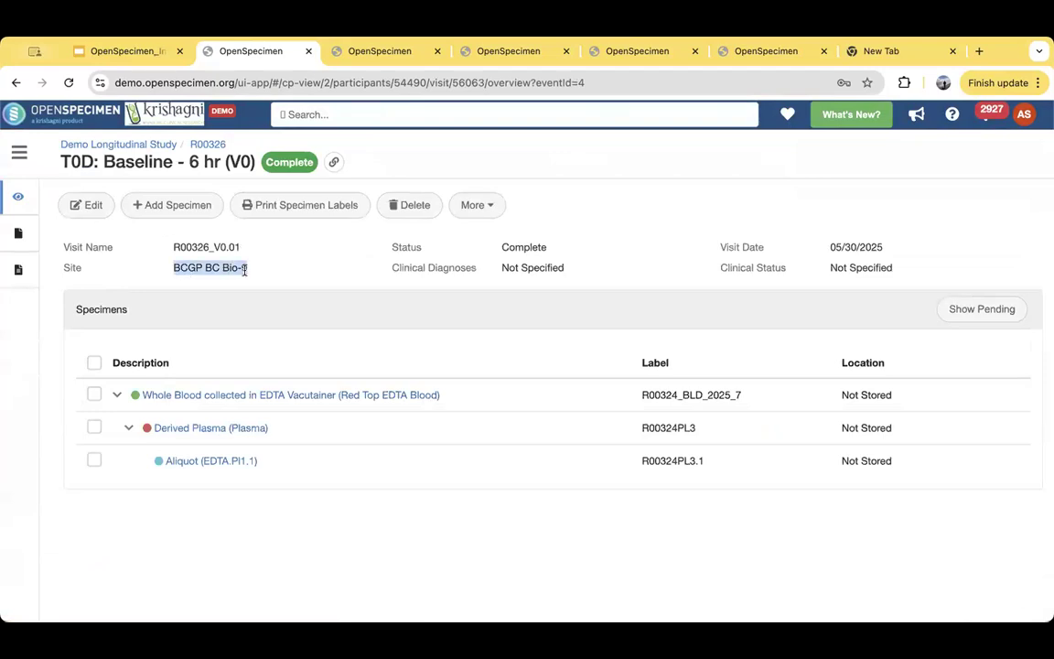
left_click(541, 273)
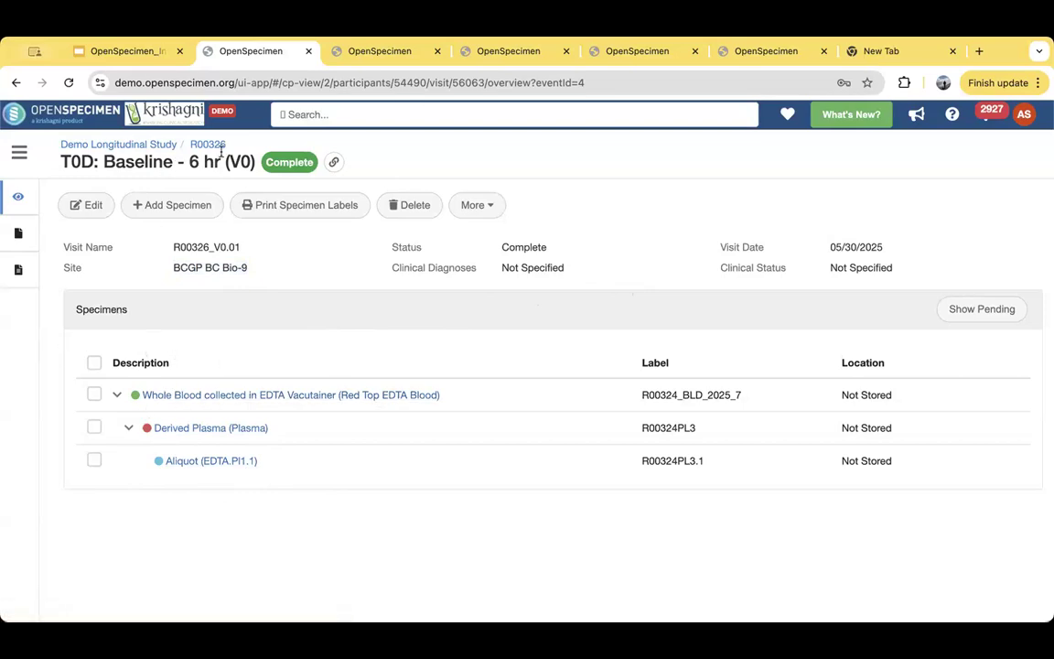
left_click(151, 148)
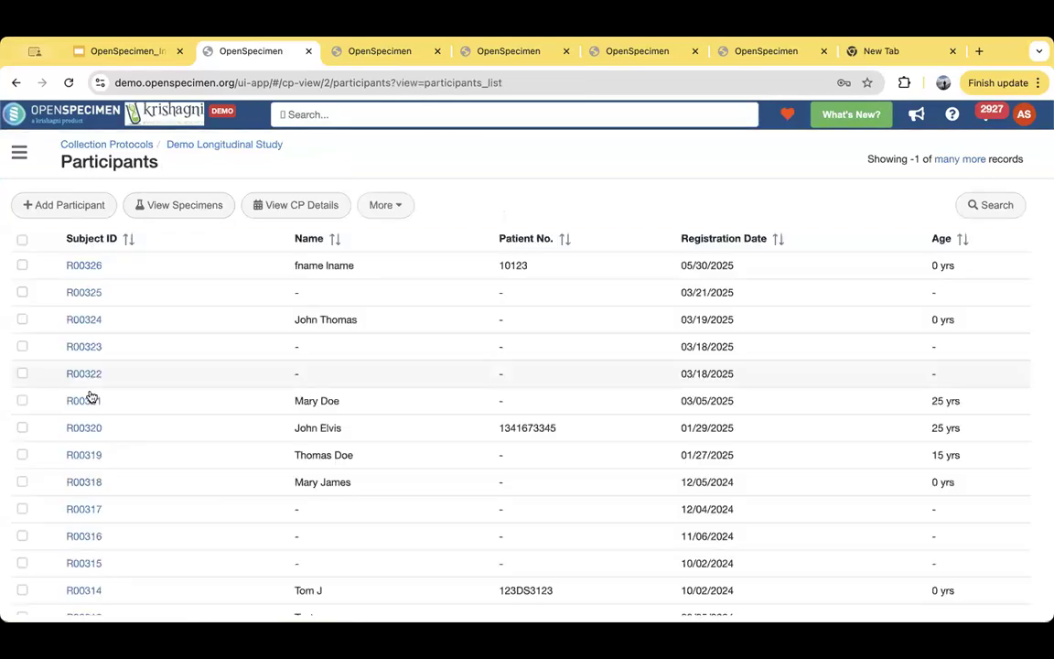
- Open the participant registered on 03/21/2025 and view their T0D: Baseline - 6 hr (V0) visit dated 01/01/2025
left_click(76, 297)
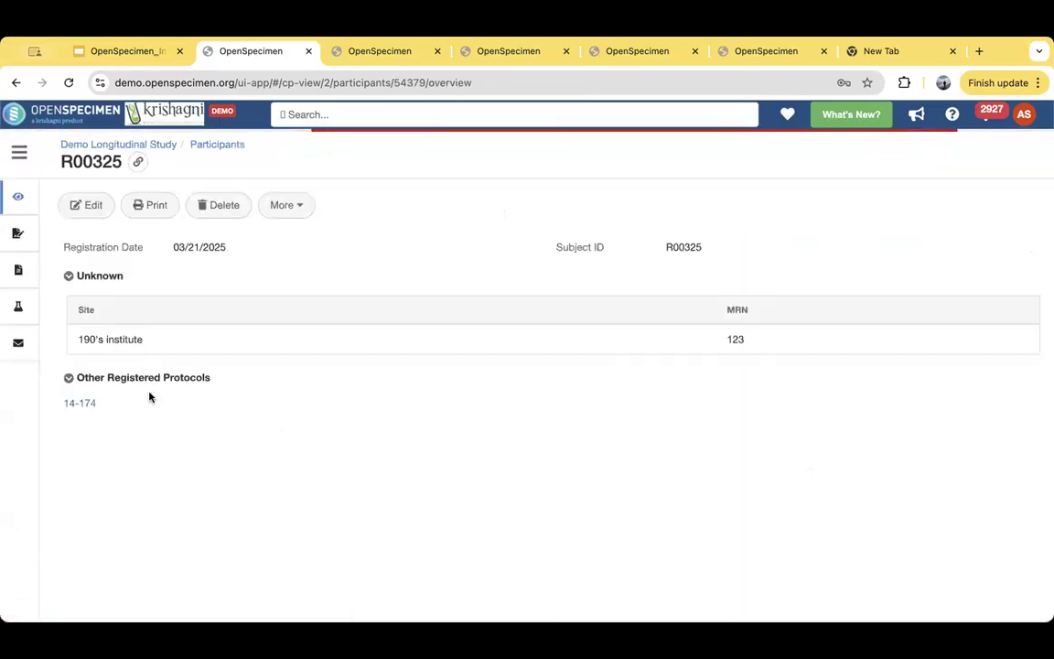
scroll(183, 449, "down", 3)
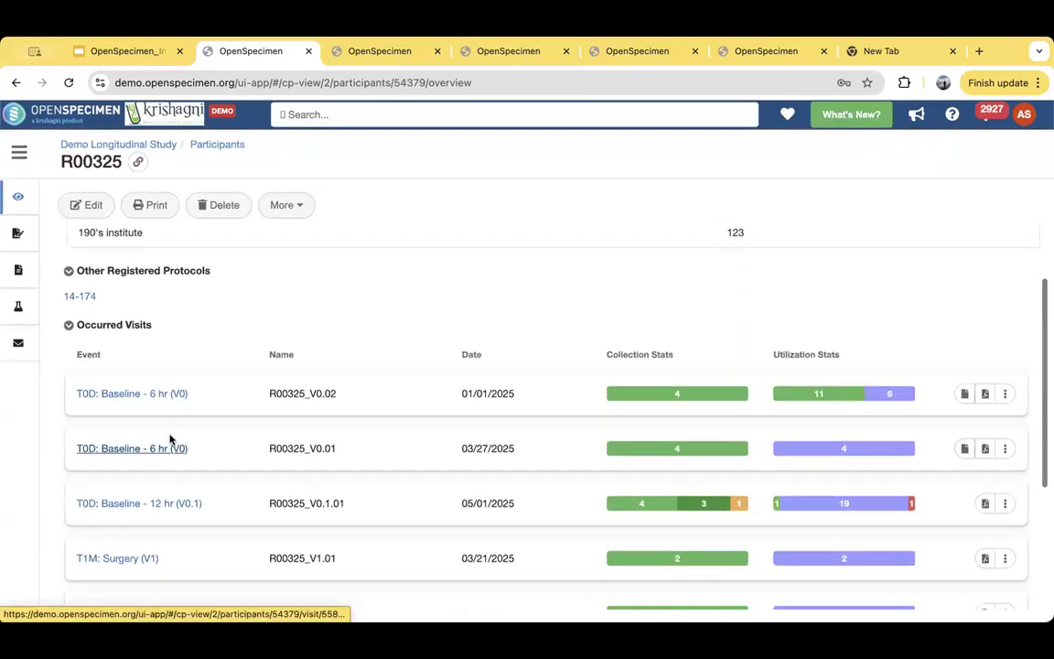
left_click(137, 403)
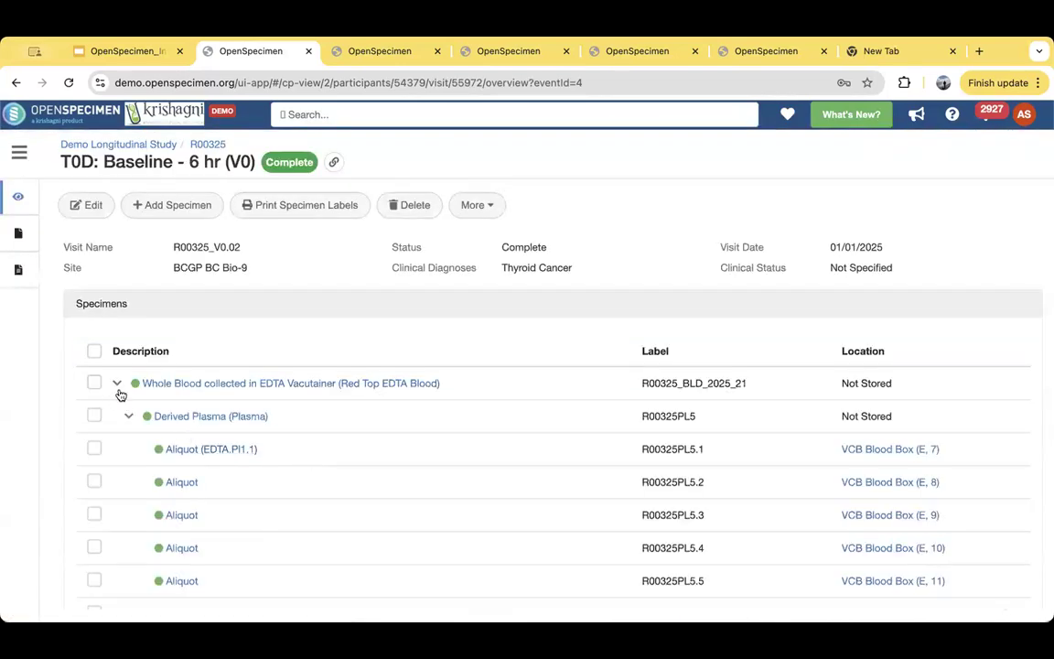
- Collapse and re-expand the EDTA whole blood specimen, and examine its derived plasma, aliquots, buffy coat and storage locations
left_click(116, 384)
left_click(119, 416)
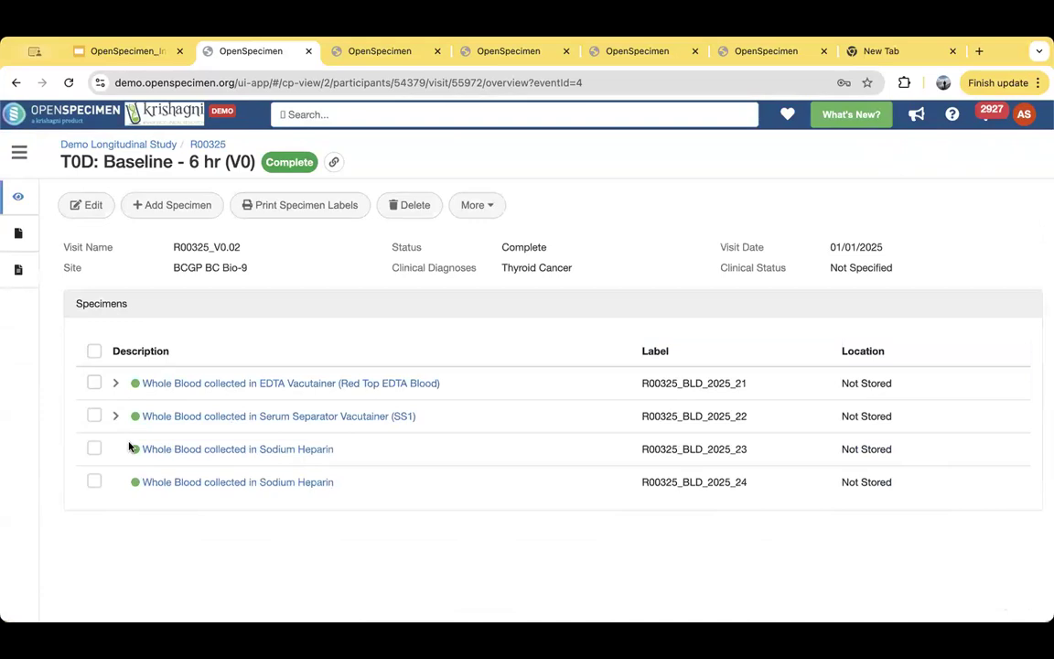
left_click(115, 384)
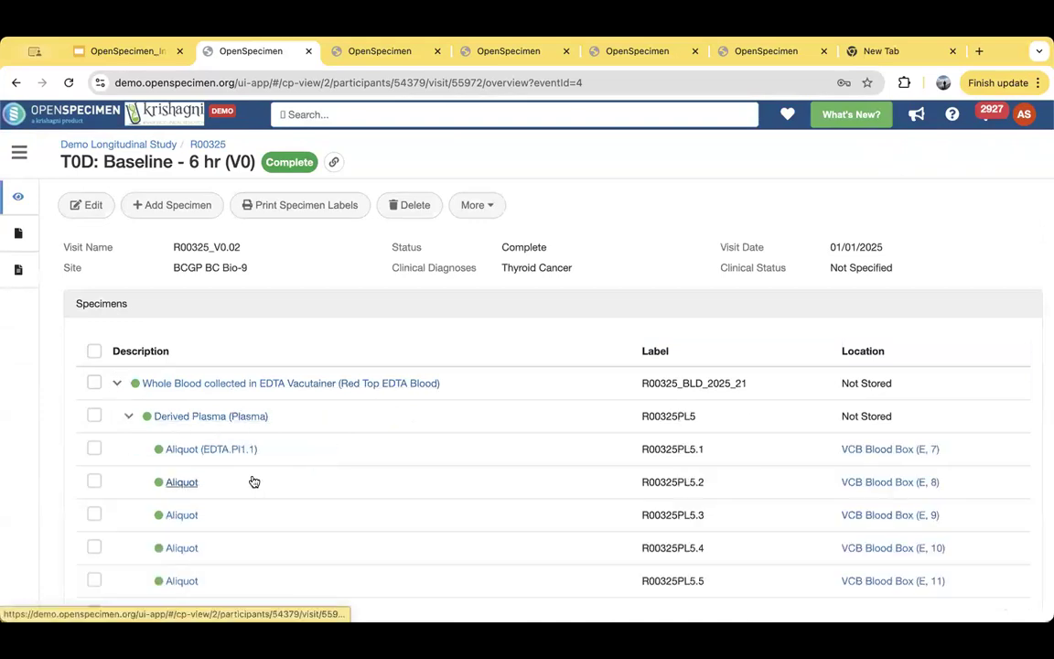
scroll(254, 482, "down", 1)
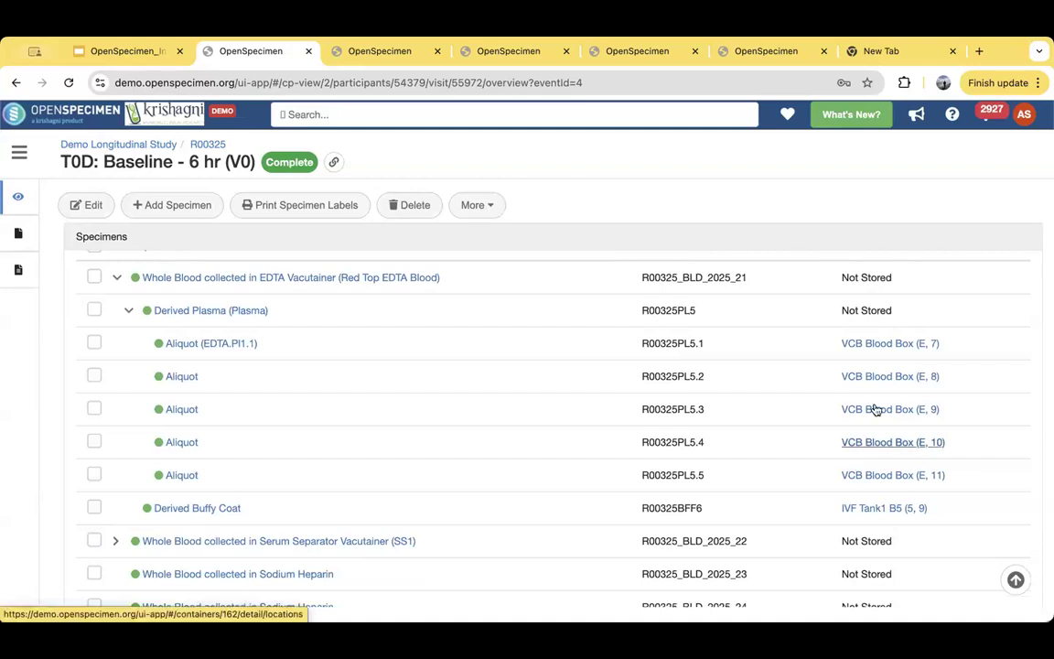
scroll(539, 385, "up", 1)
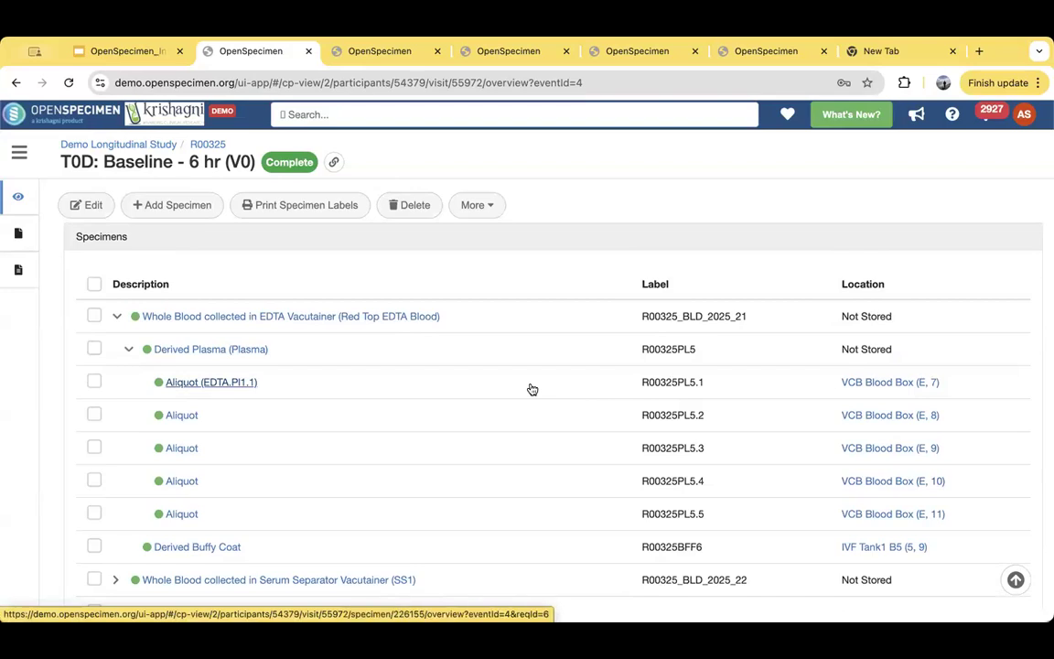
scroll(644, 501, "up", 2)
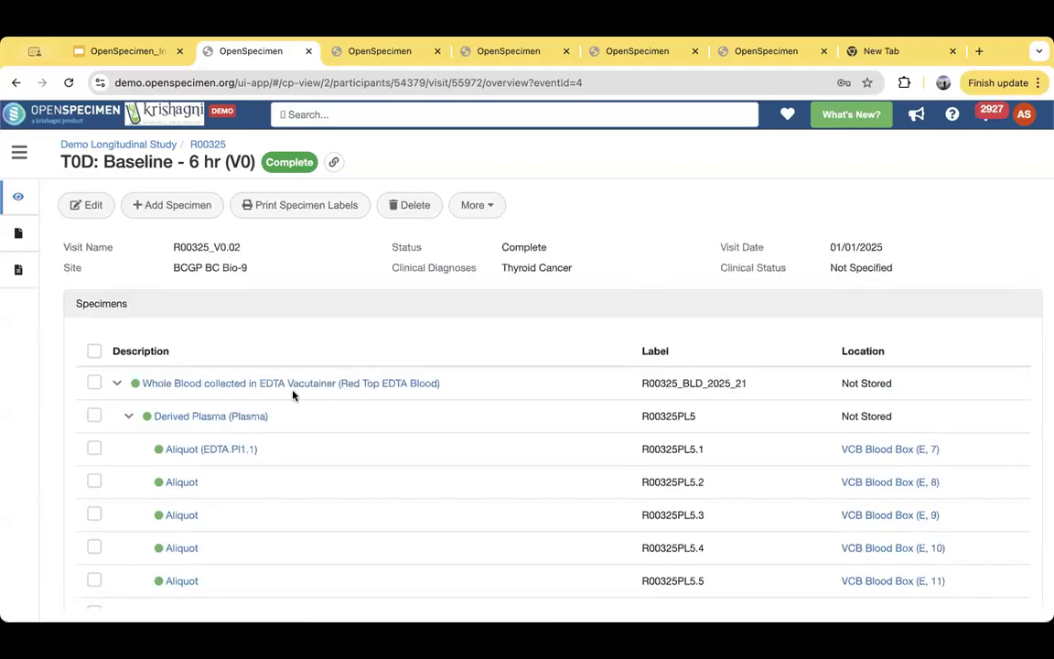
- View the details of the EDTA.Pl1.1 aliquot and its parent plasma and whole blood specimens, and return to the visit
left_click(209, 449)
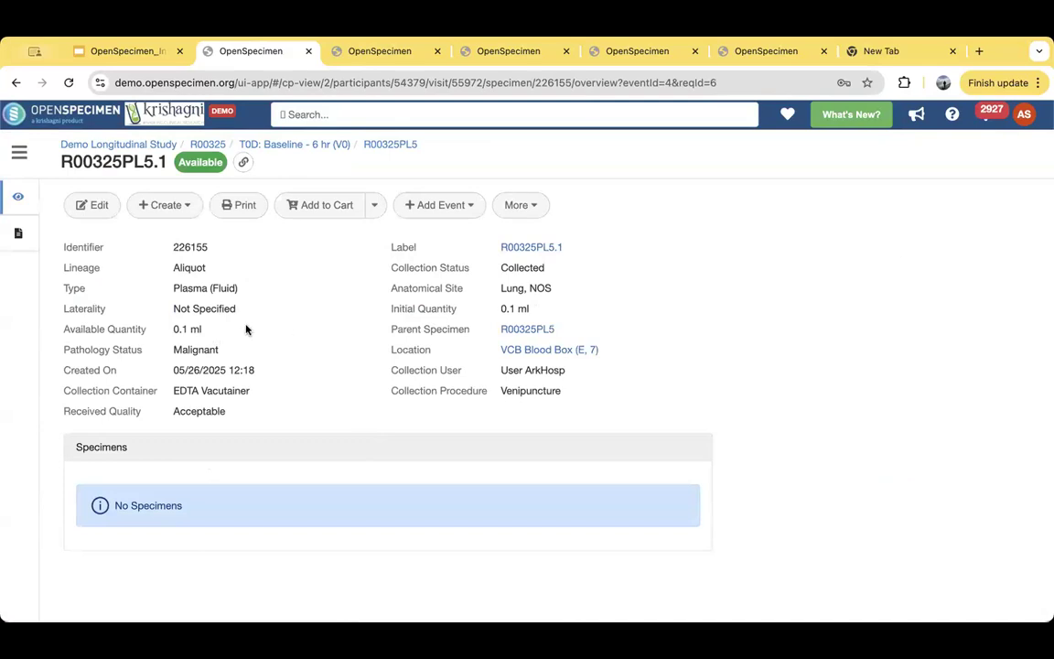
double_click(180, 267)
left_click(161, 304)
left_click(402, 144)
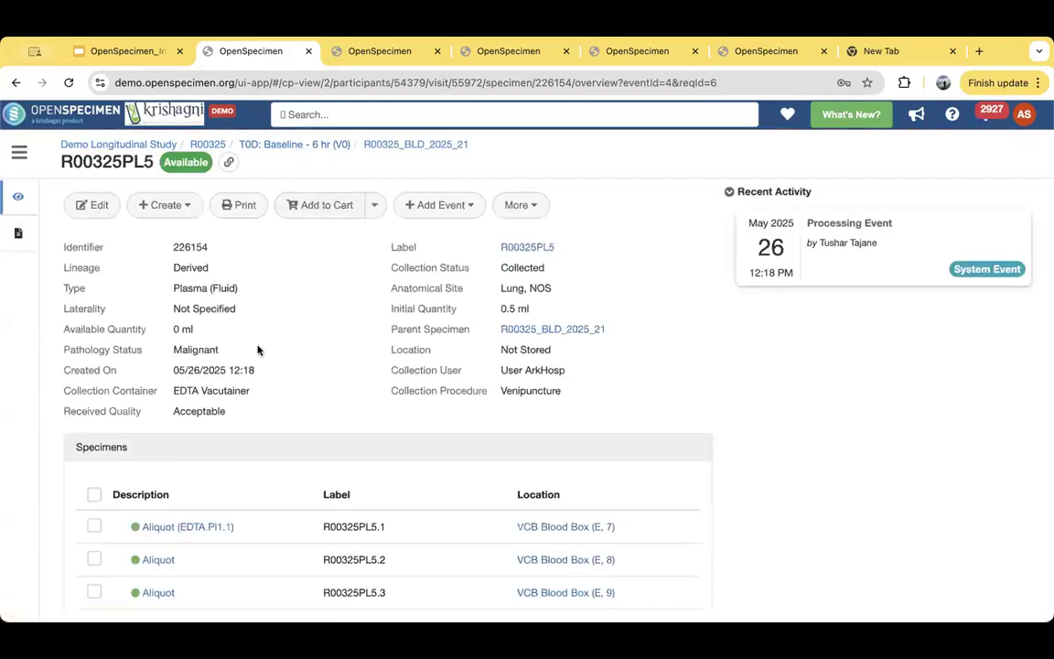
left_click(400, 146)
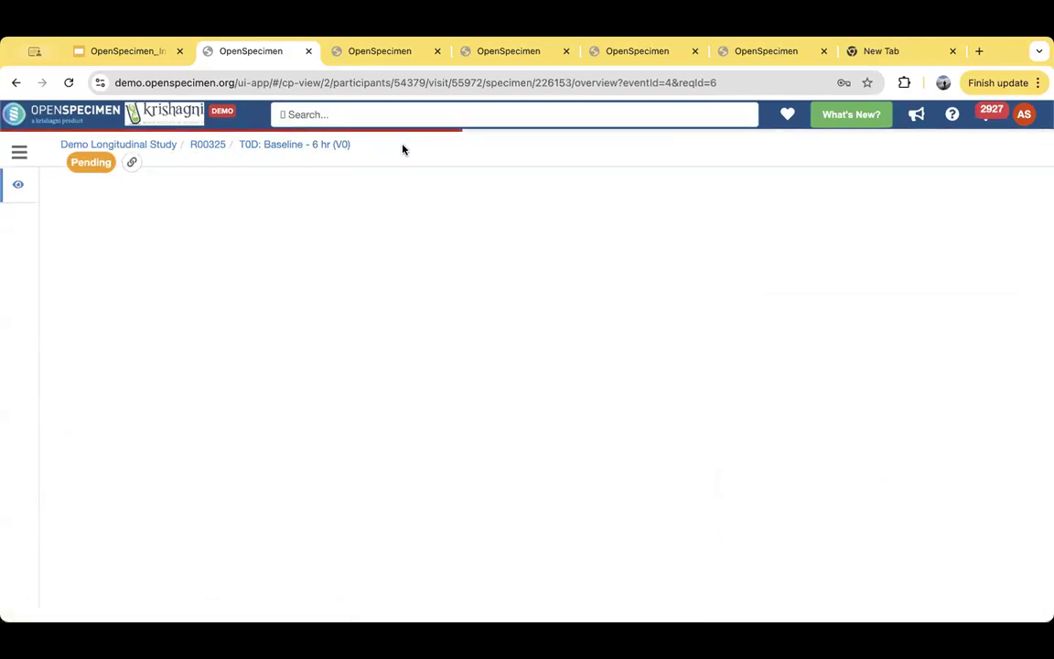
left_click(301, 146)
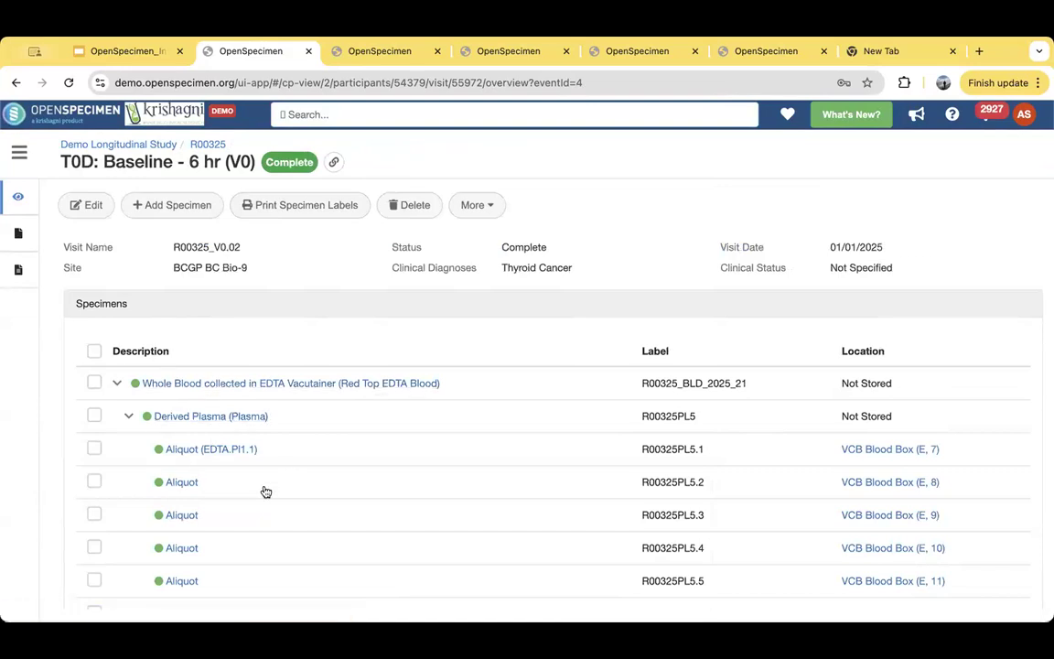
- Examine the visit's specimen labels, and reopen the EDTA.Pl1.1 aliquot to review its pathology status and storage location
scroll(260, 502, "down", 1)
scroll(260, 502, "down", 1)
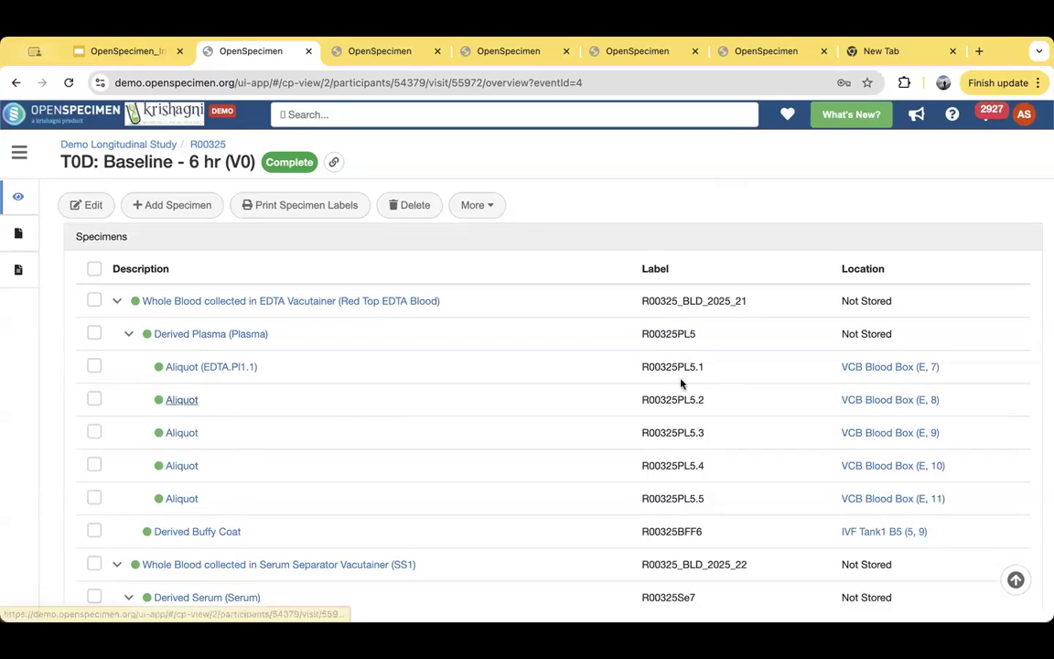
left_click_drag(643, 365, 710, 367)
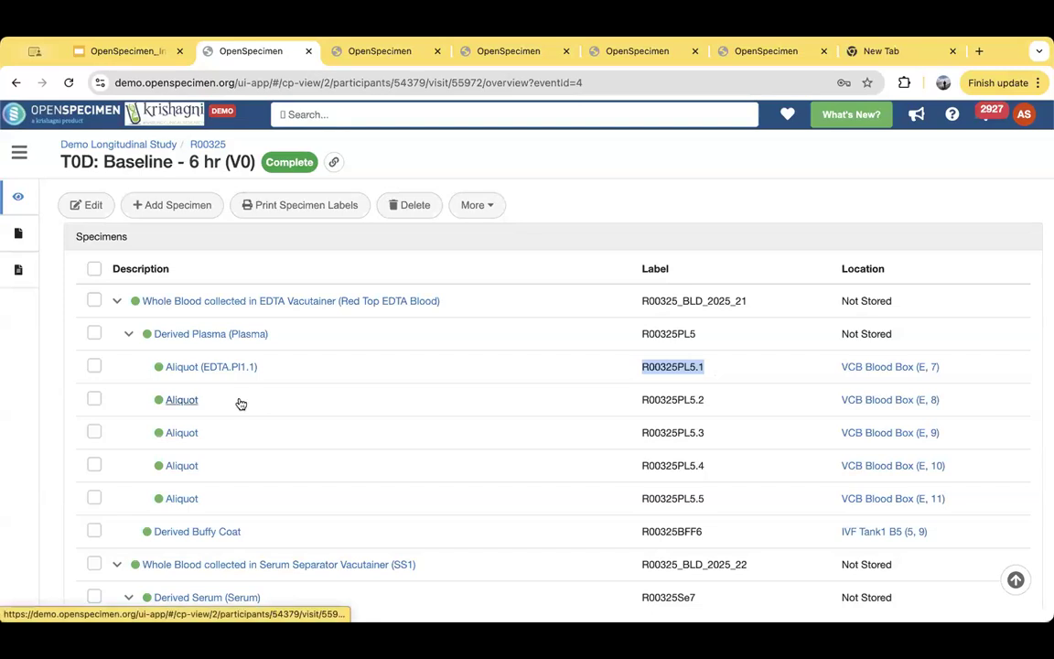
left_click(183, 368)
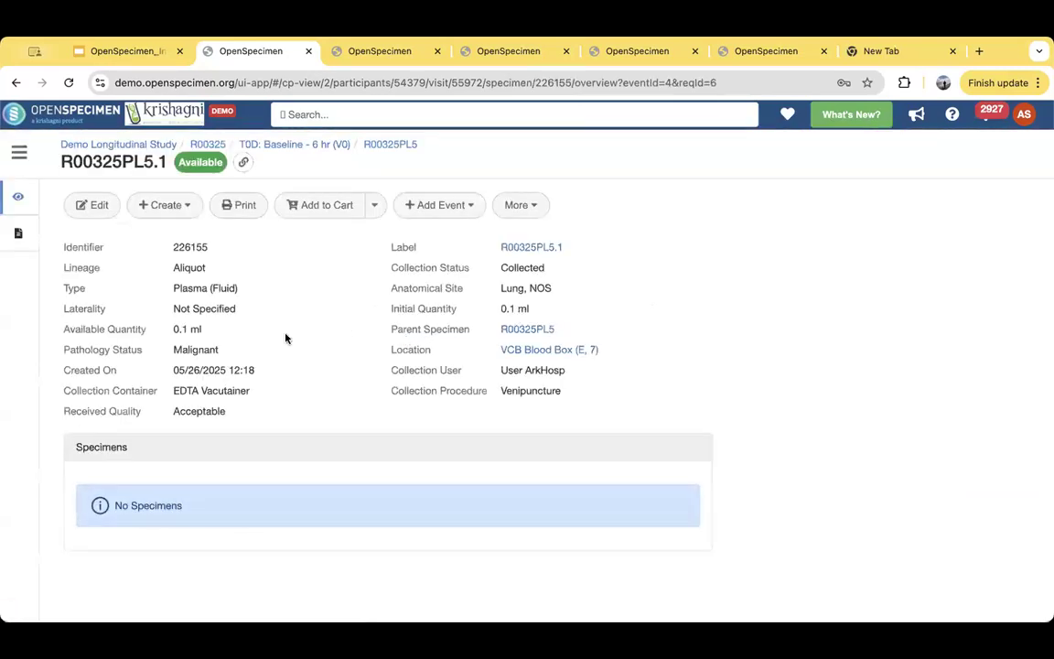
left_click_drag(174, 350, 575, 351)
left_click(433, 360)
left_click(716, 359)
- Review the collection and utilization stats of the participant's occurred visits through T1Y: Annual (V5), and return to the participants list
left_click(214, 147)
scroll(387, 409, "down", 2)
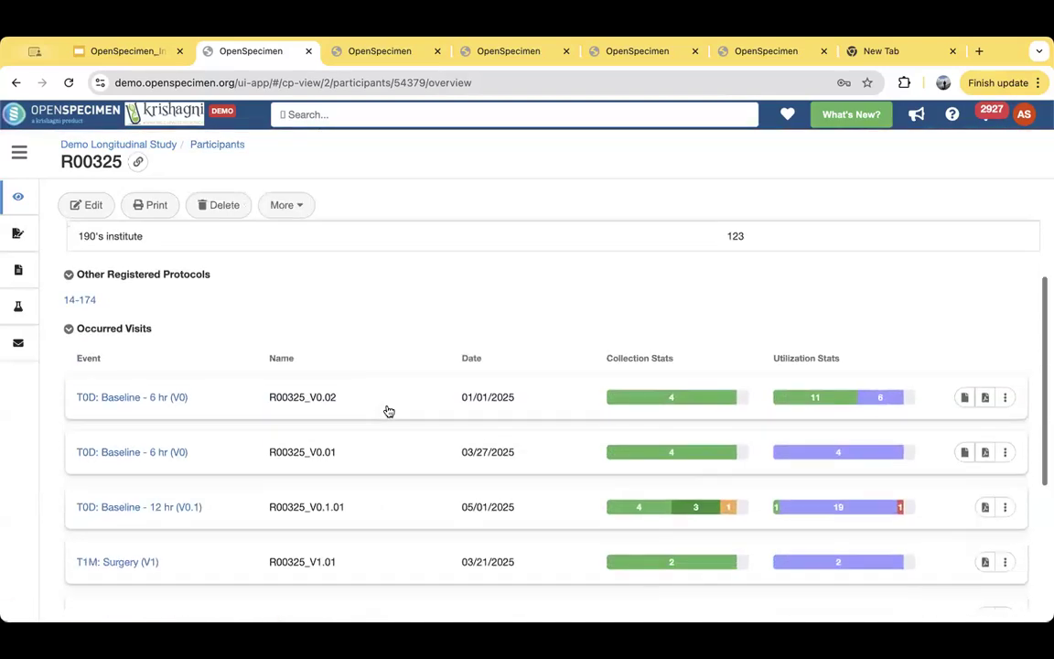
scroll(388, 410, "up", 1)
scroll(388, 411, "down", 2)
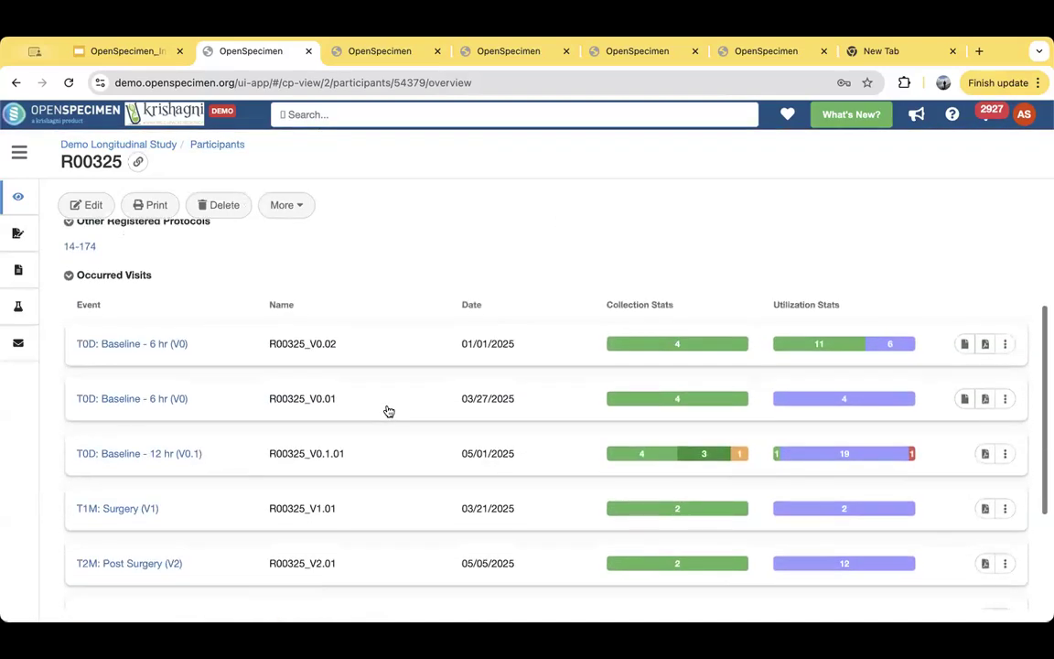
scroll(388, 411, "down", 2)
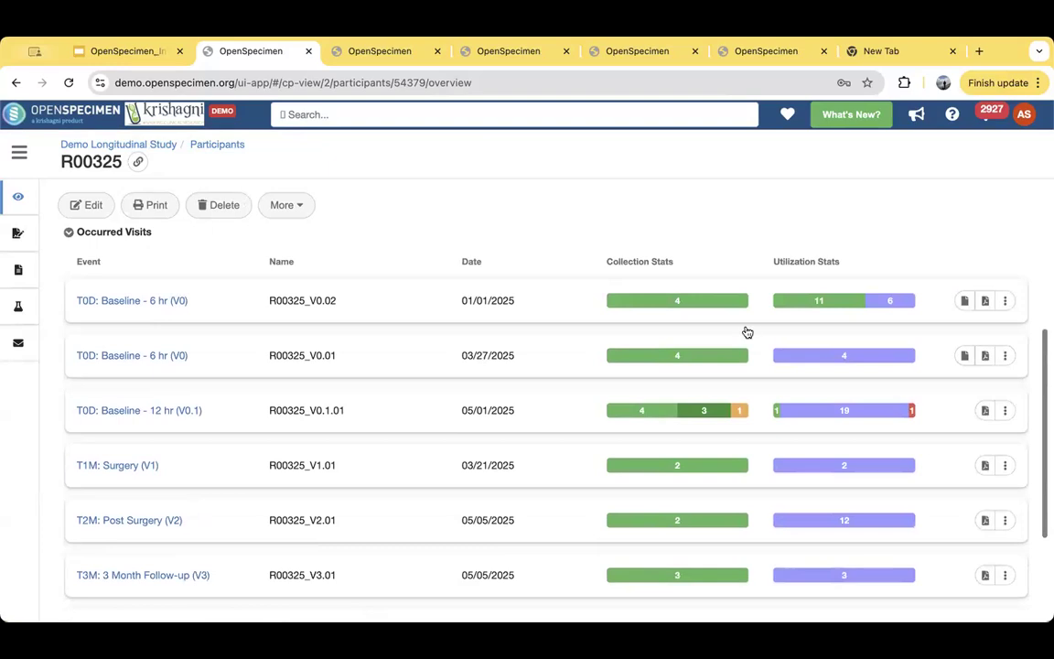
scroll(793, 524, "down", 5)
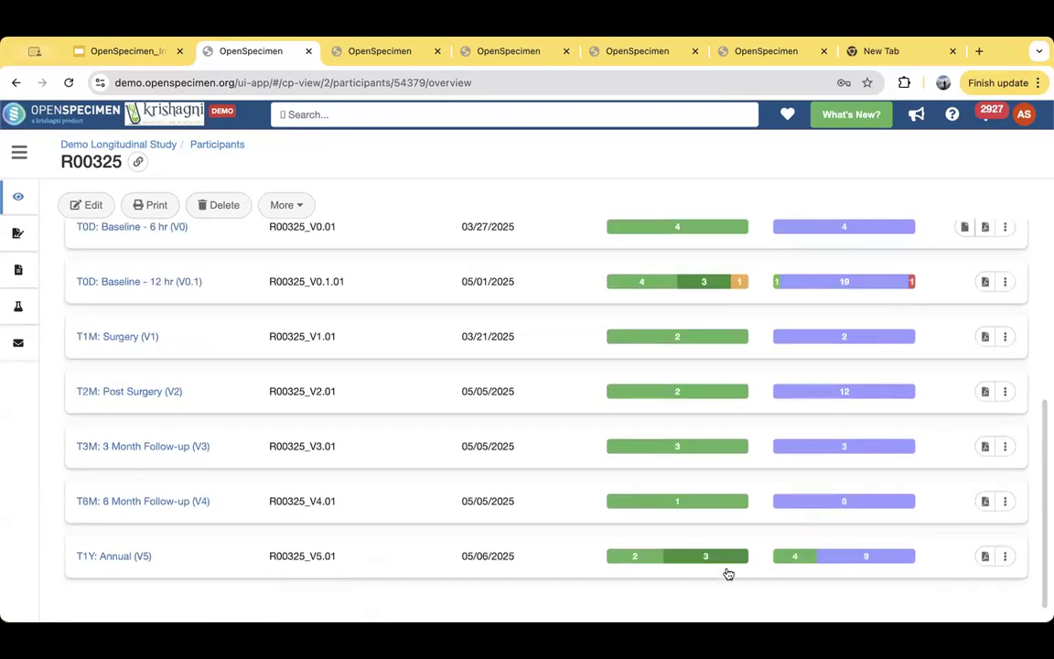
scroll(437, 379, "up", 10)
left_click(213, 145)
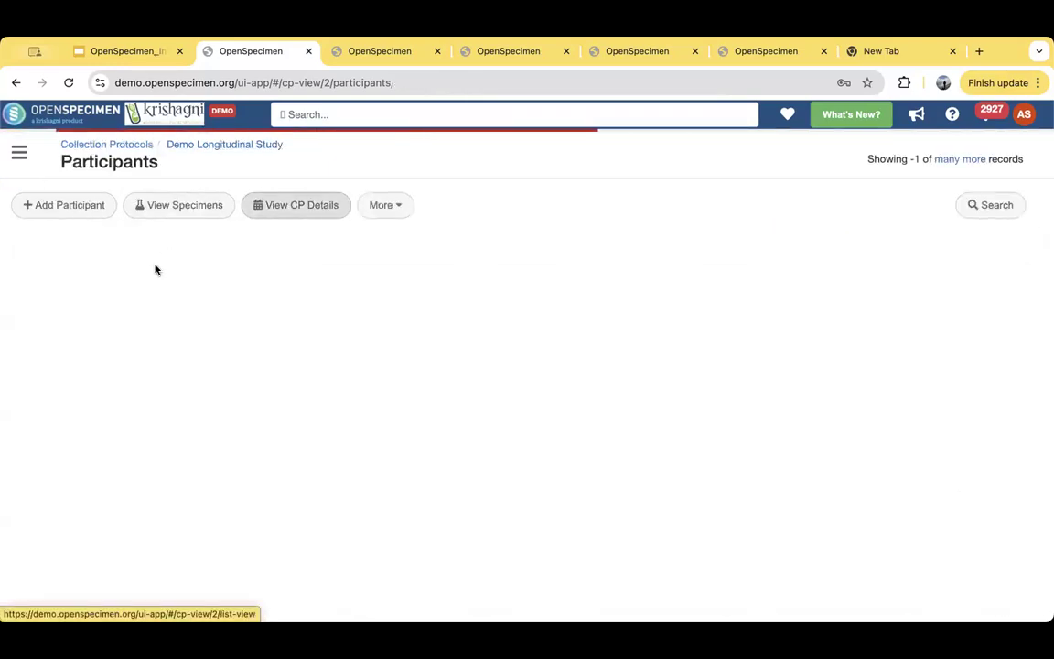
- Start collecting the pending T1M: Surgery (V1) visit for the participant registered on 05/30/2025, and submit its prefilled visit details
left_click(65, 267)
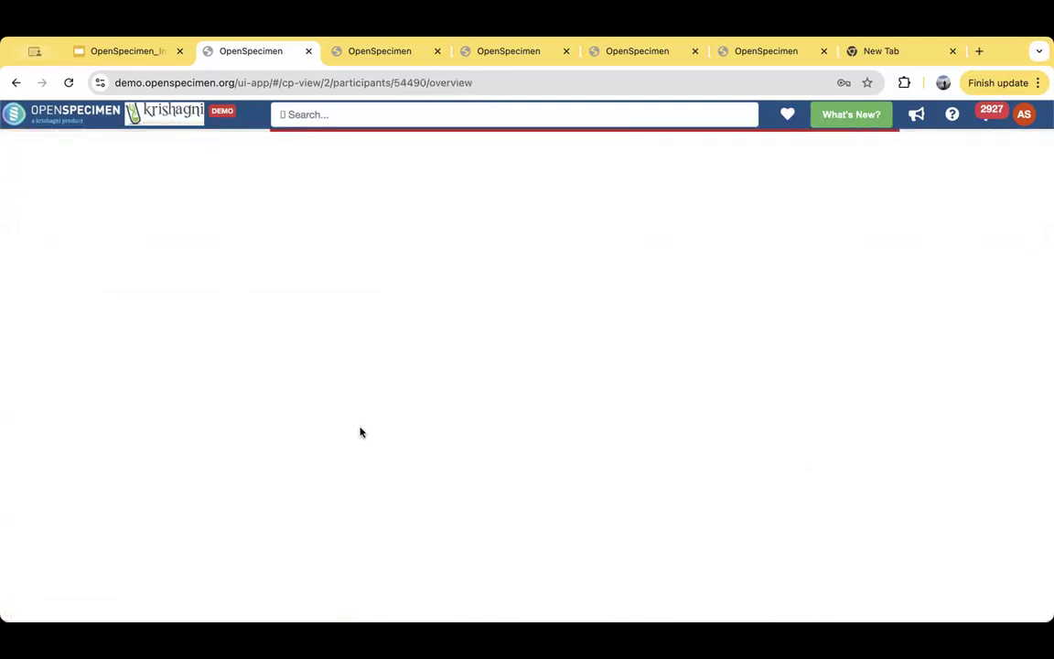
scroll(356, 468, "down", 5)
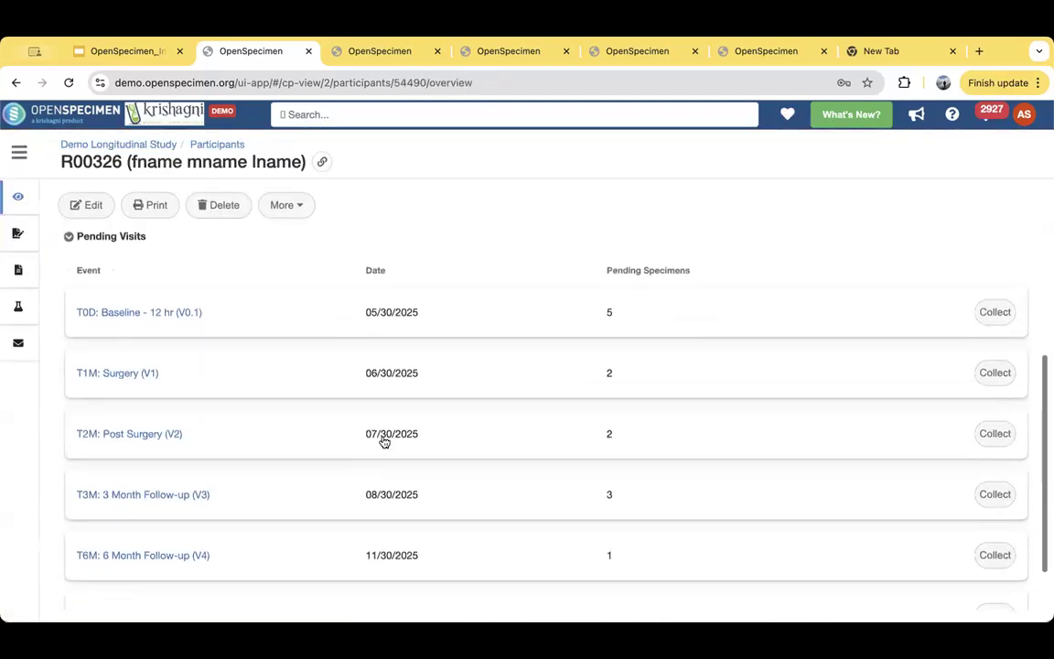
left_click(998, 373)
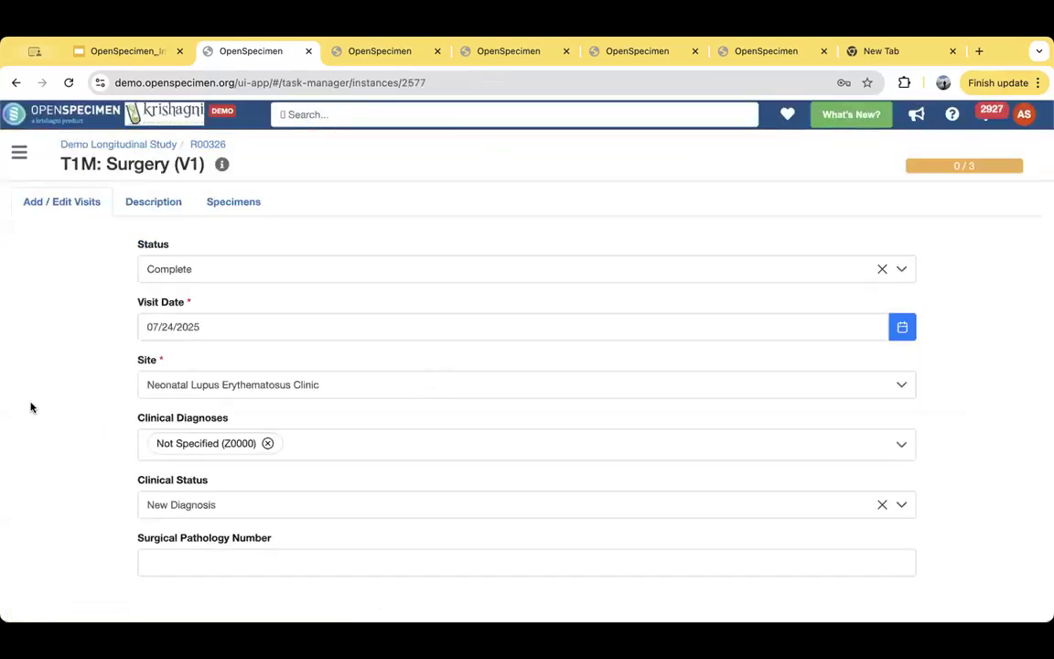
scroll(31, 407, "down", 3)
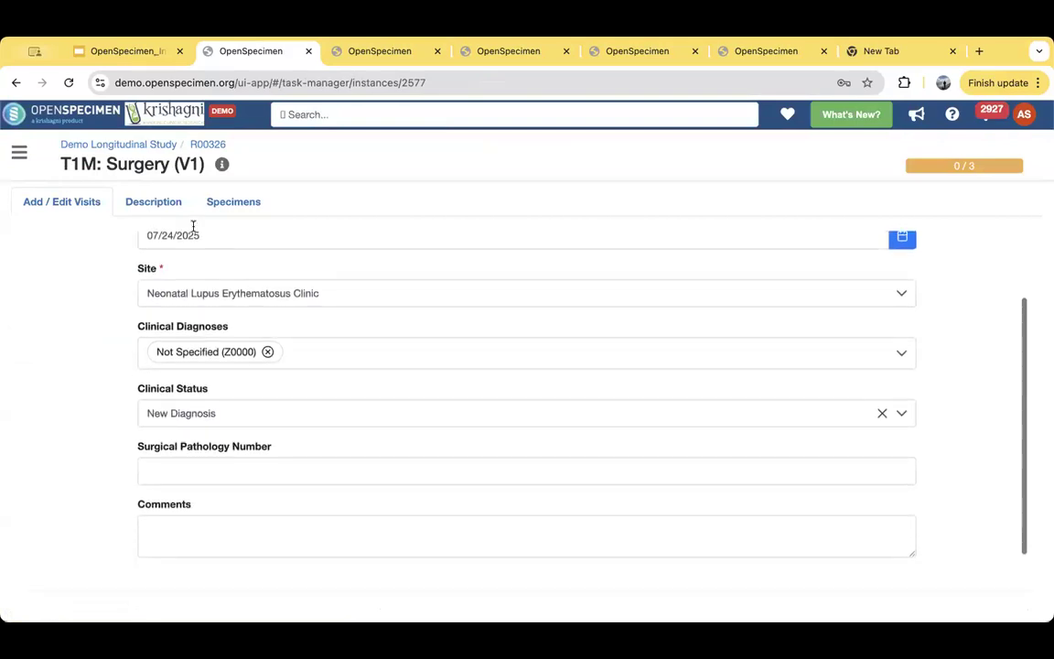
scroll(87, 419, "down", 2)
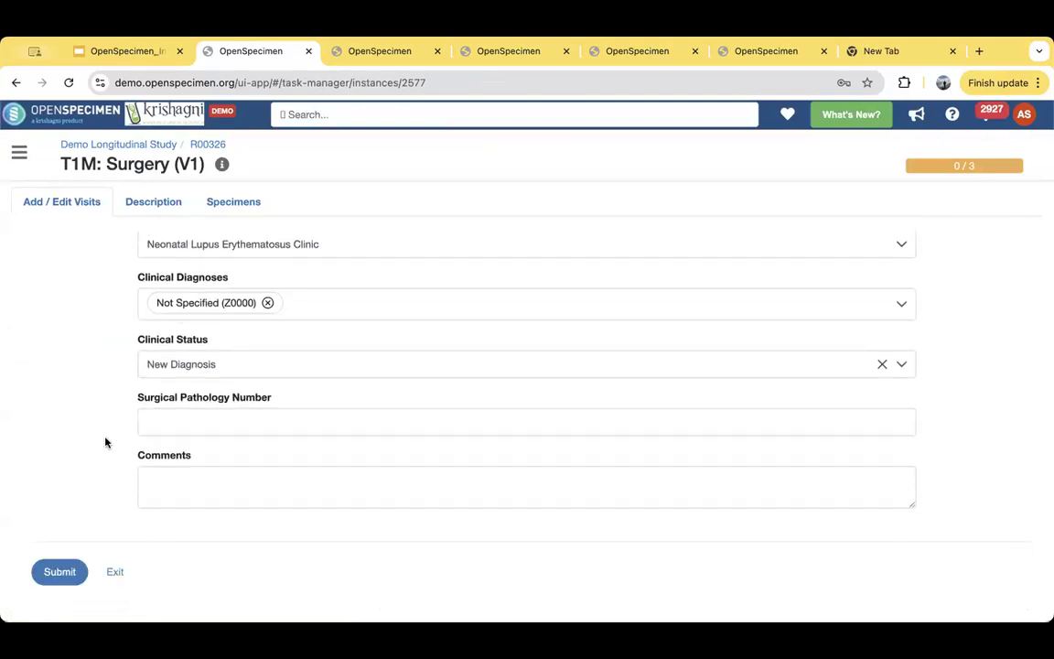
left_click(59, 573)
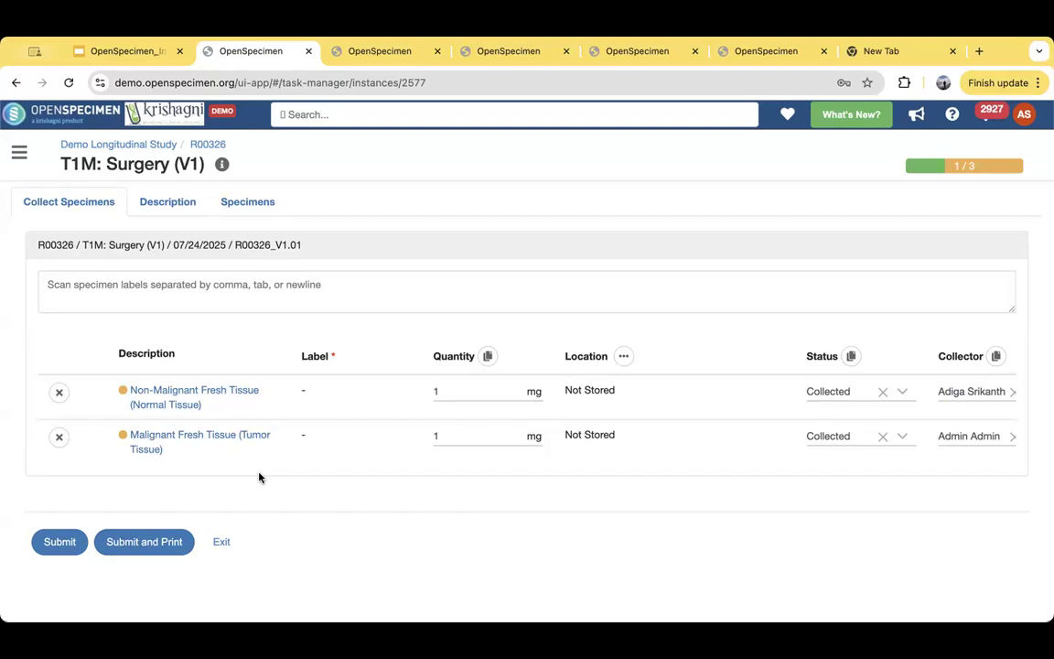
- Try to submit the visit's Normal Tissue and Tumor Tissue specimens as collected at 1 mg each, and exit the collection
left_click(71, 540)
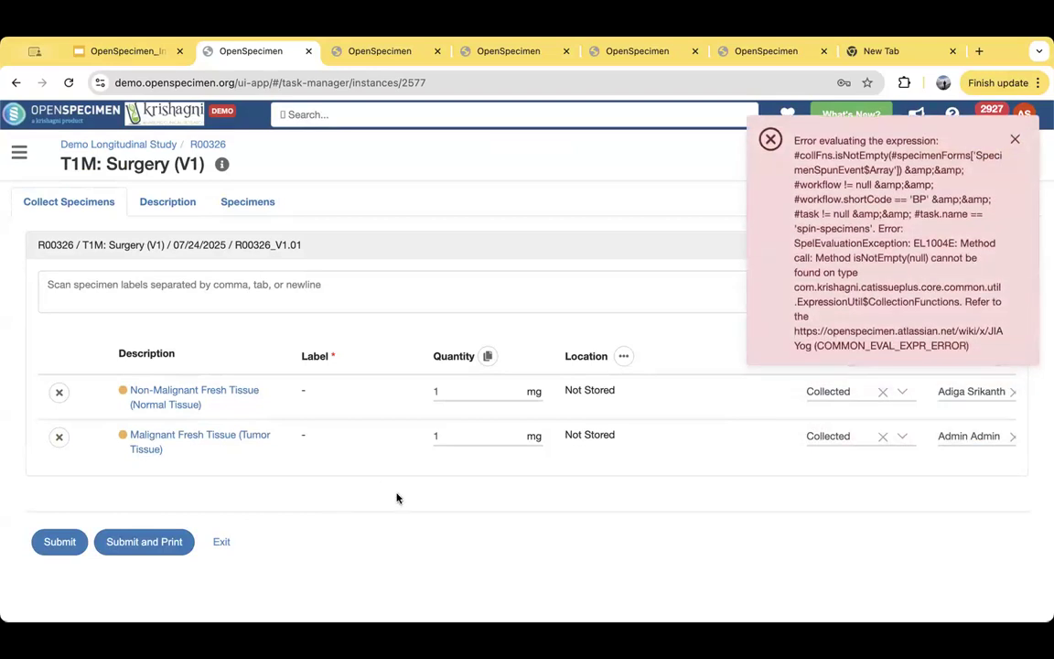
left_click(220, 540)
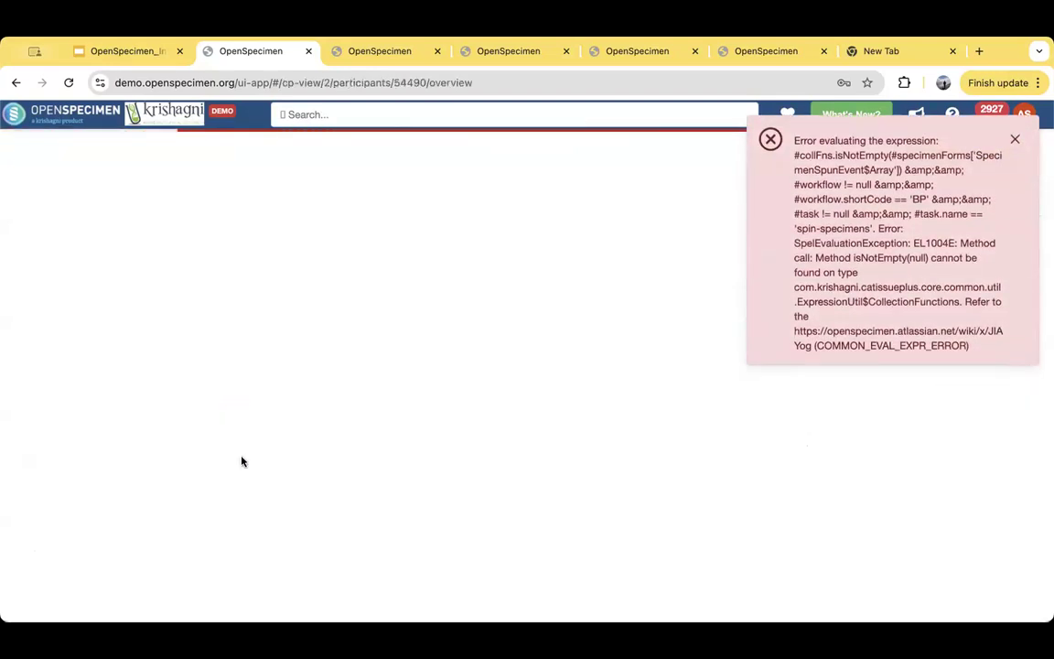
left_click(1014, 139)
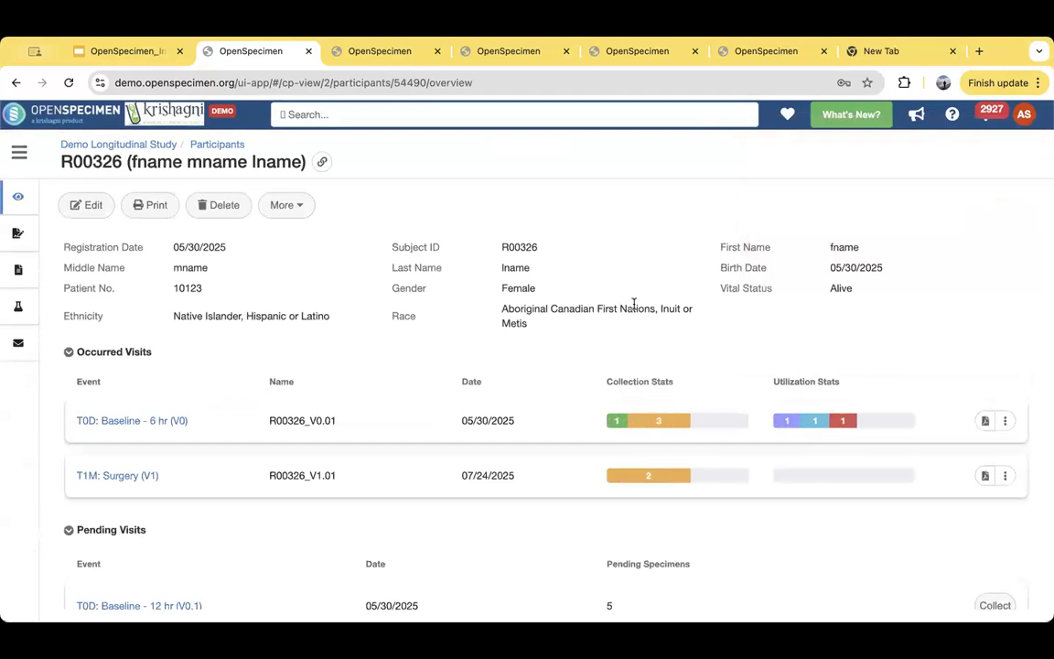
- Collect the pending T0D: Baseline - 12 hr (V0.1) visit with its prefilled details, and try to submit its blood and urine specimens
scroll(631, 307, "down", 3)
left_click(995, 442)
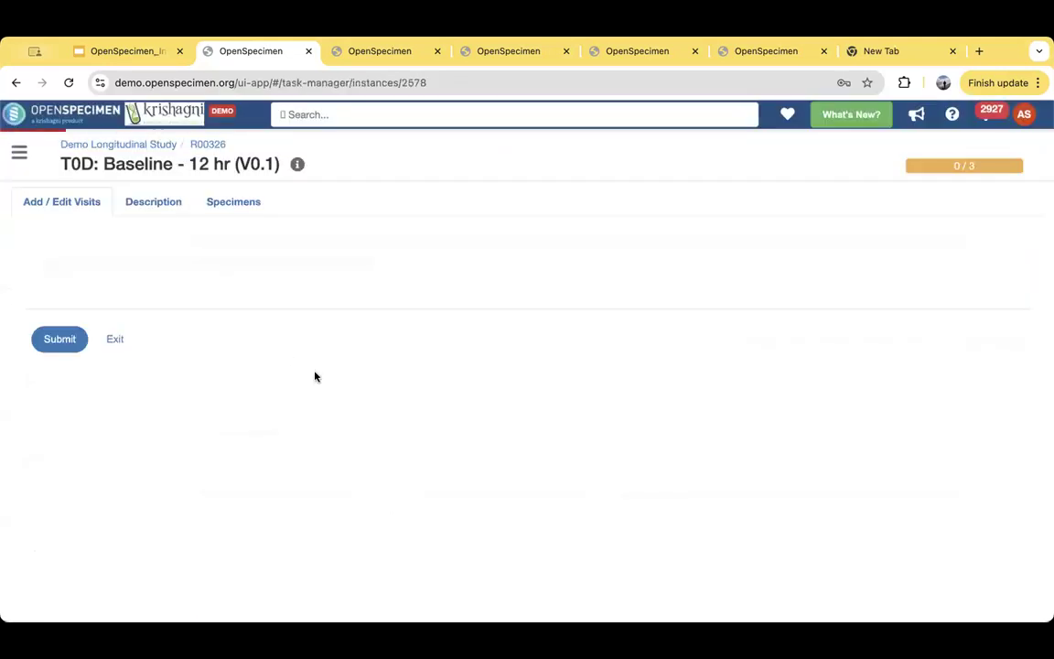
scroll(74, 409, "down", 3)
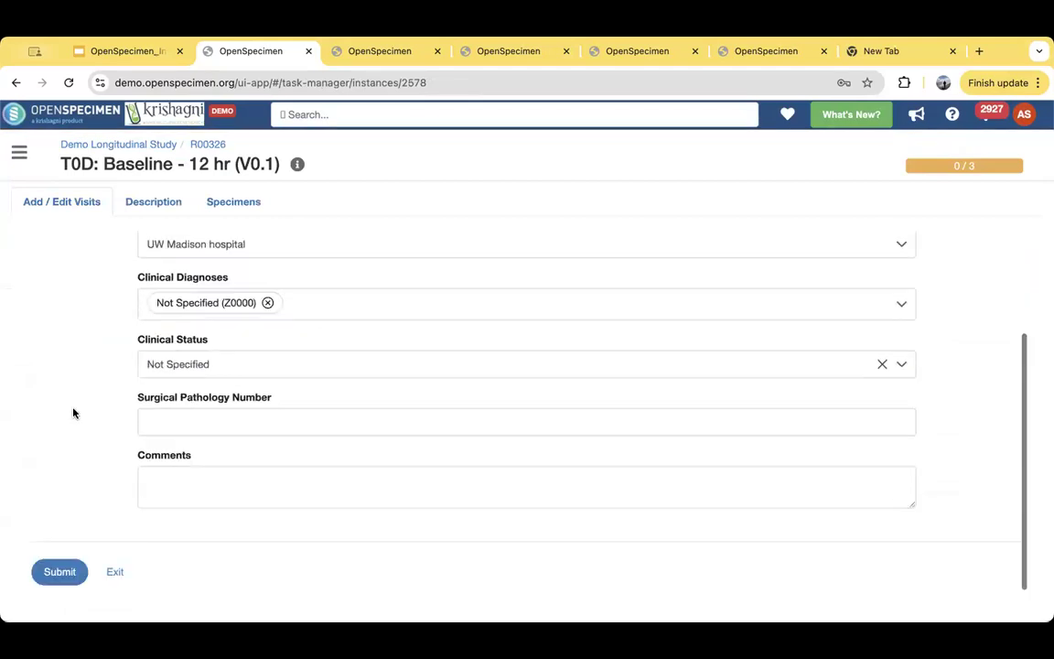
left_click(58, 571)
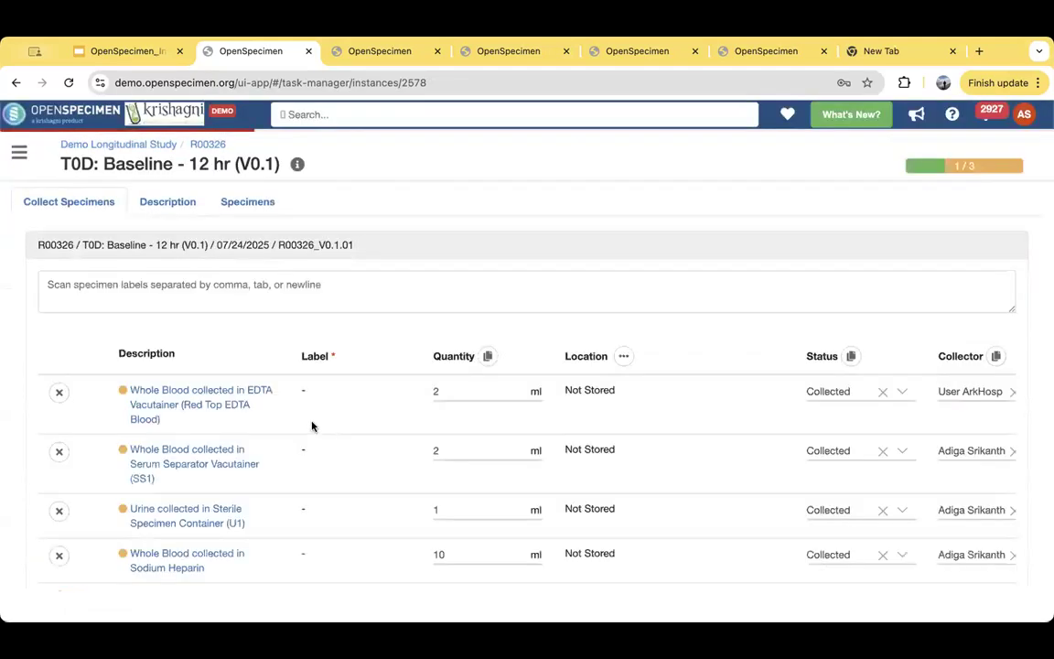
scroll(273, 466, "down", 3)
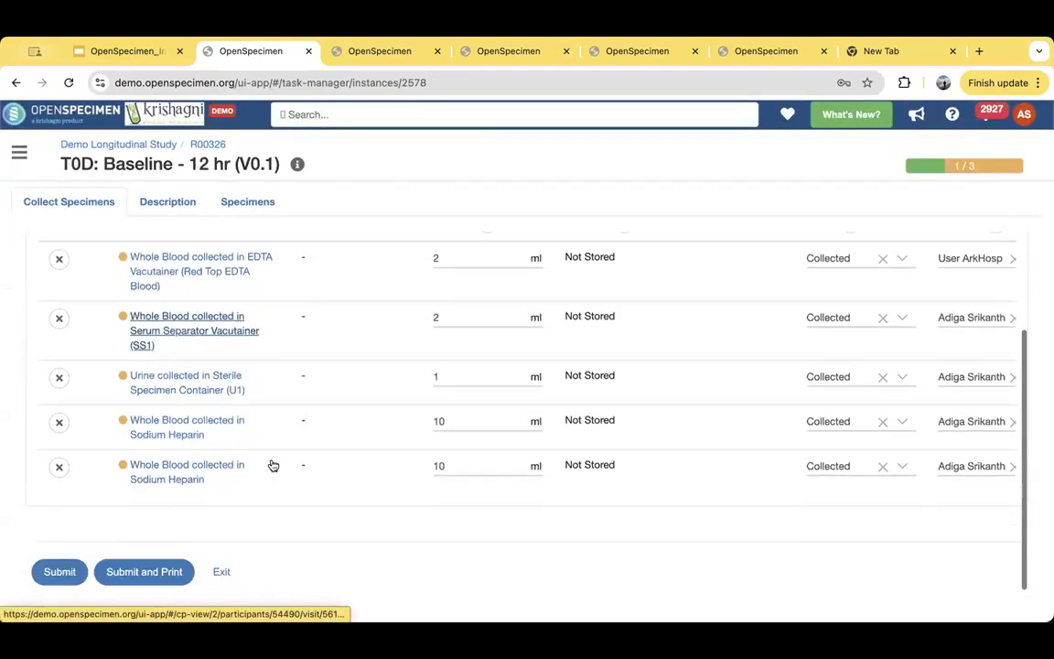
left_click(55, 572)
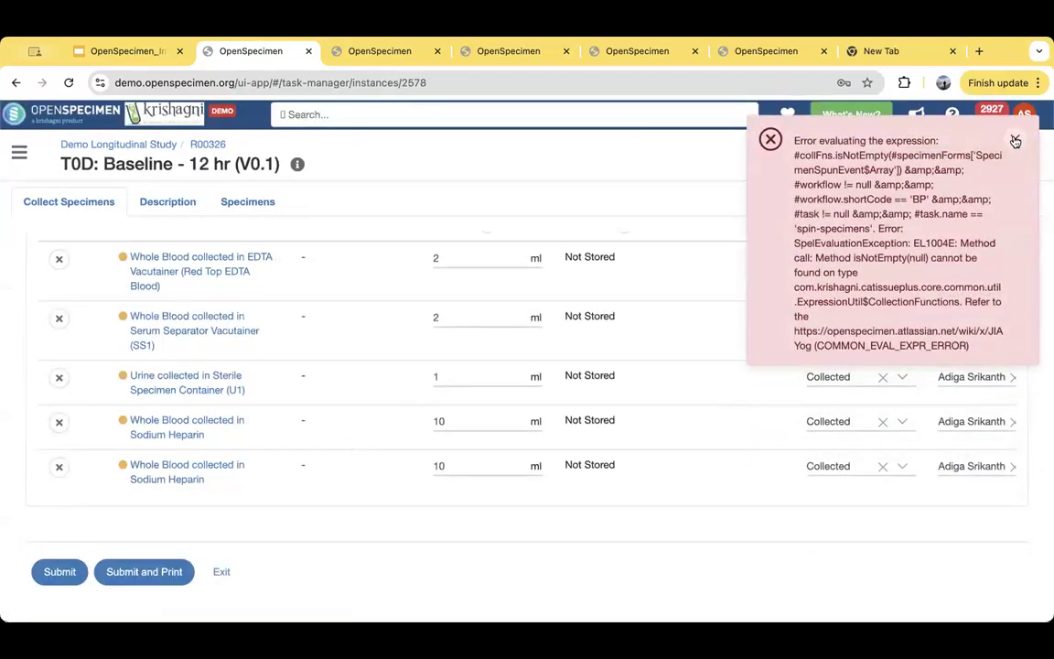
- Dismiss the error, check the participant's occurred and pending visits on the overview, and return to the participants list
left_click(1015, 140)
scroll(532, 243, "up", 3)
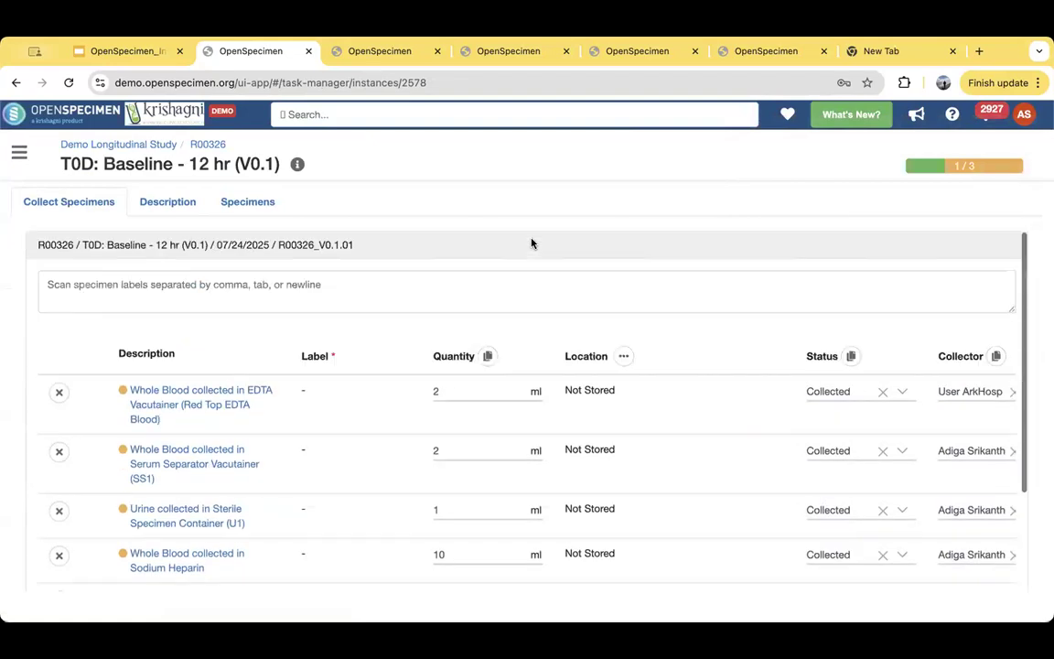
left_click(211, 144)
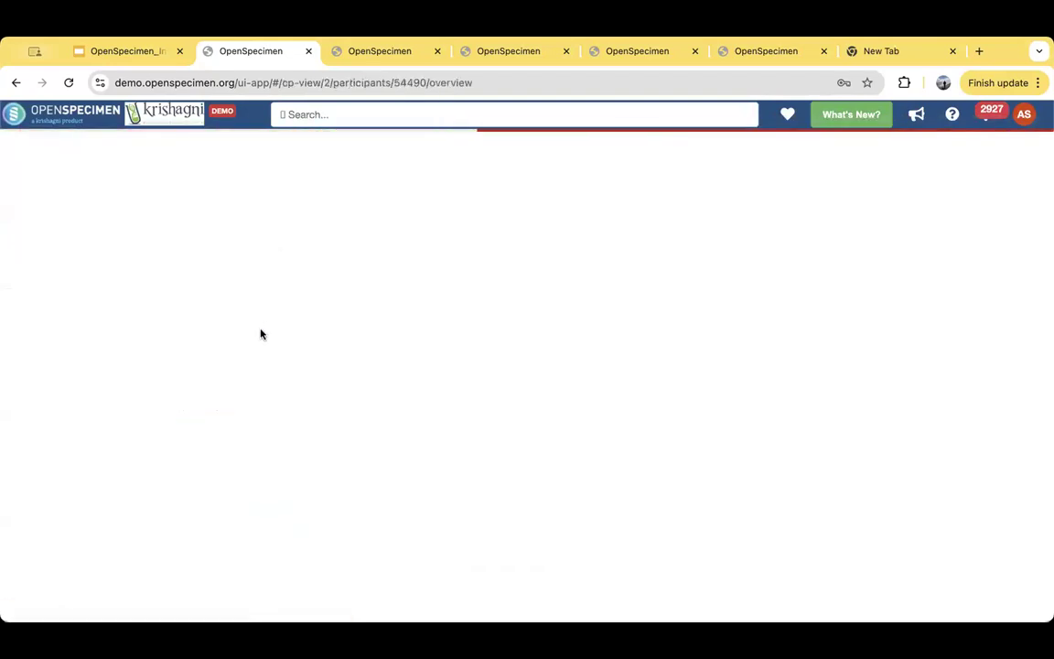
scroll(217, 422, "down", 2)
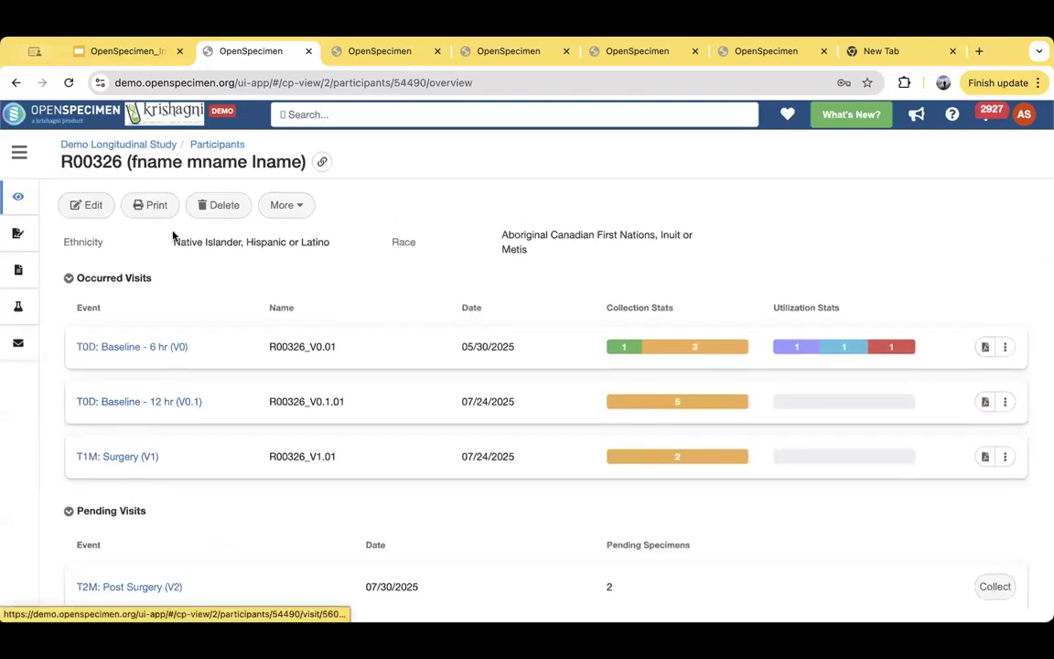
left_click(215, 145)
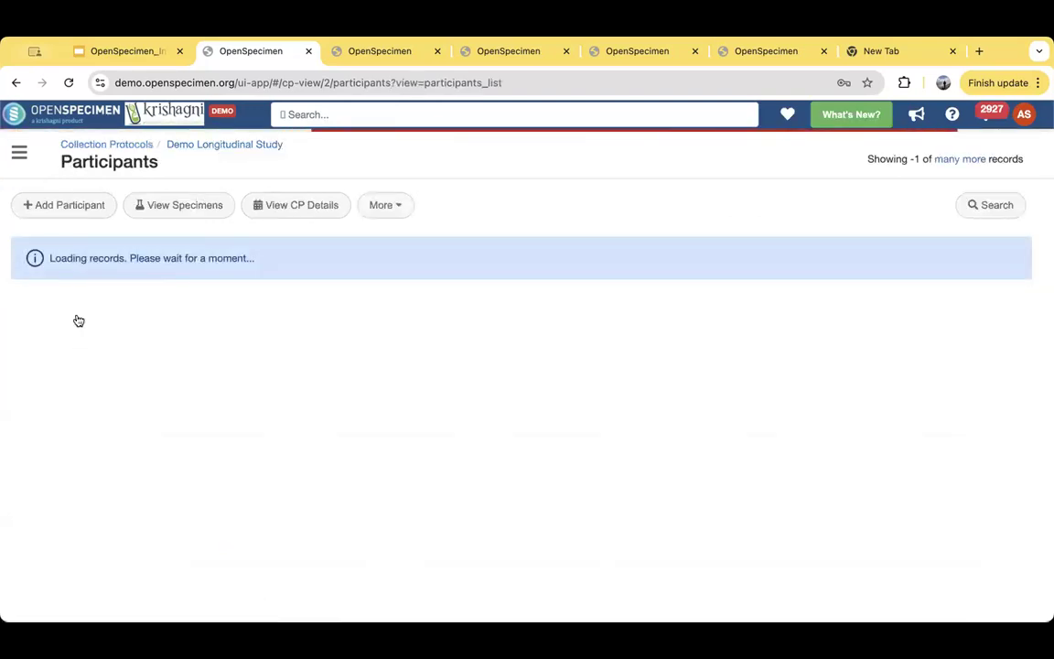
- Open the 01/01/2025 T0D: Baseline - 6 hr (V0) visit of the participant registered on 03/21/2025, and collapse its parent specimens
left_click(78, 296)
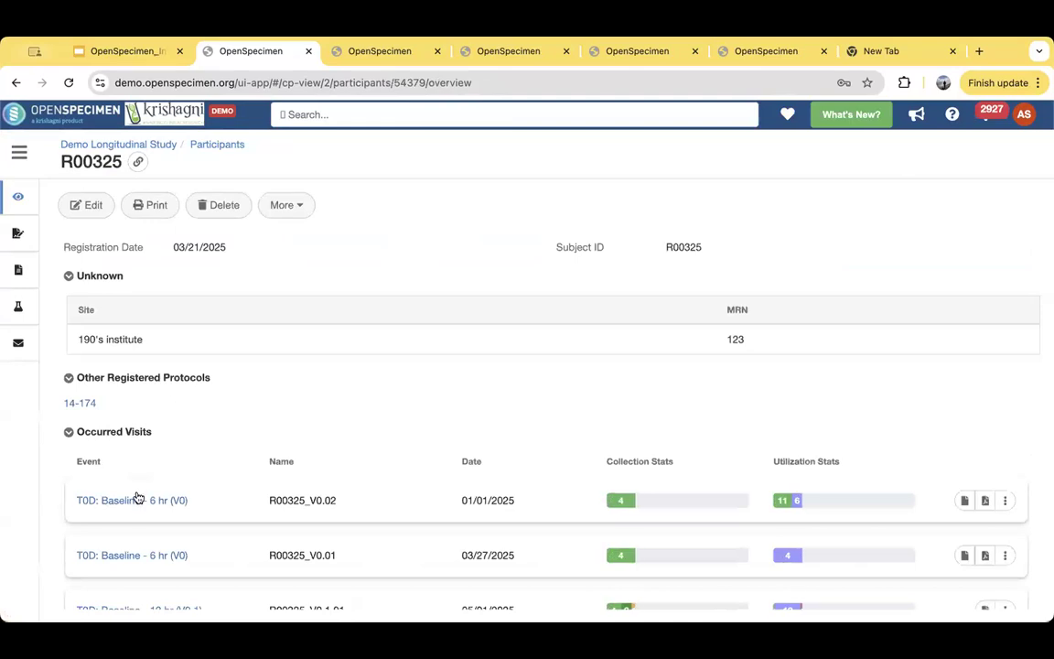
left_click(137, 500)
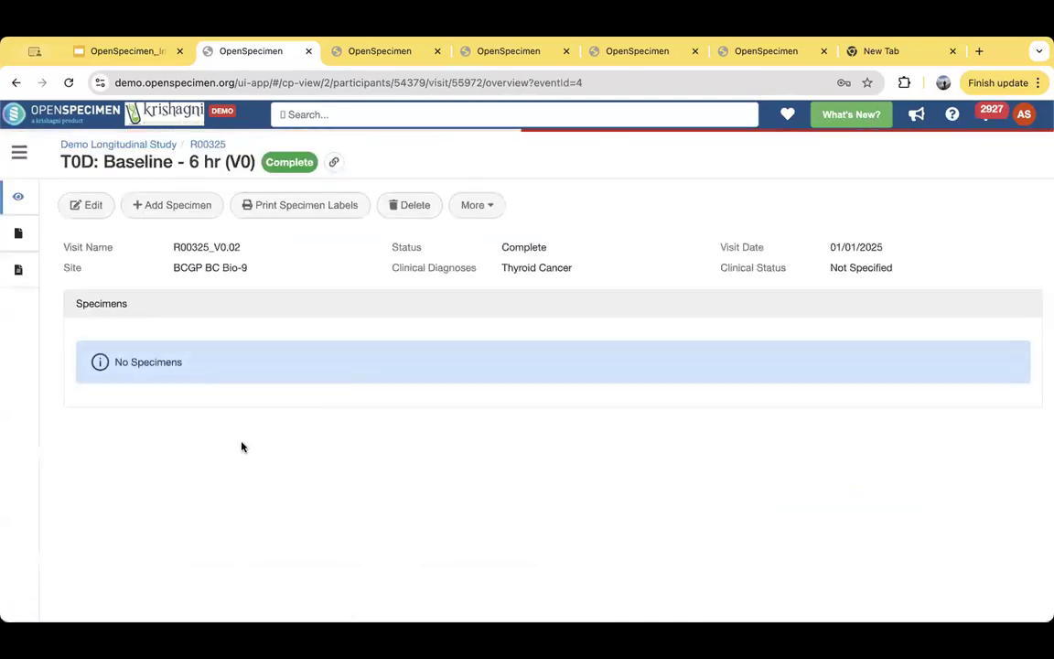
scroll(119, 326, "down", 2)
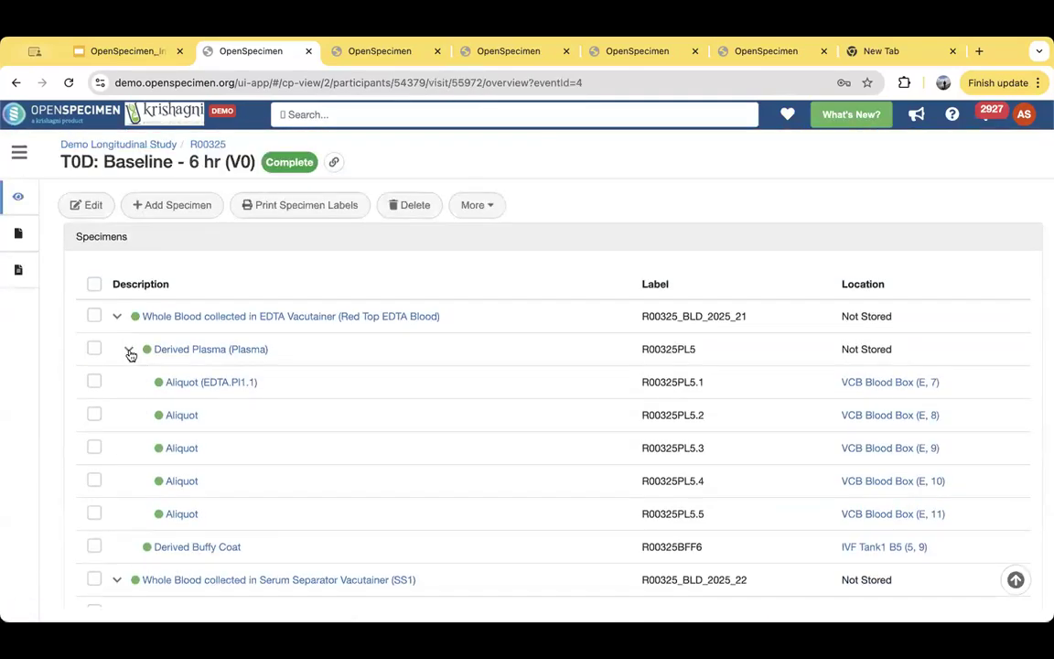
left_click(129, 351)
left_click(116, 317)
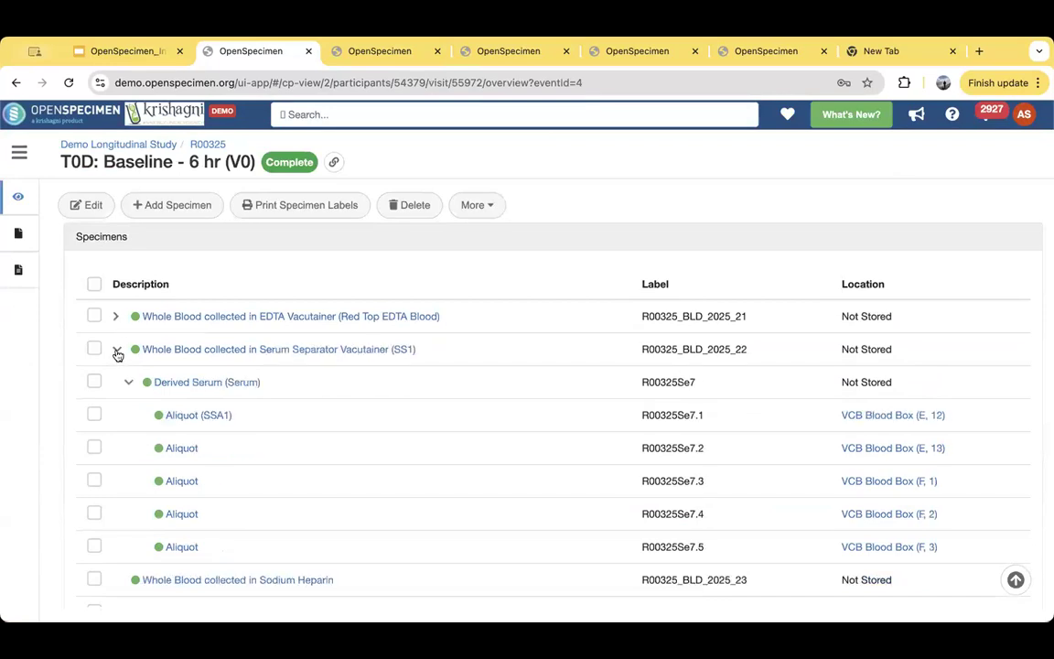
left_click(116, 349)
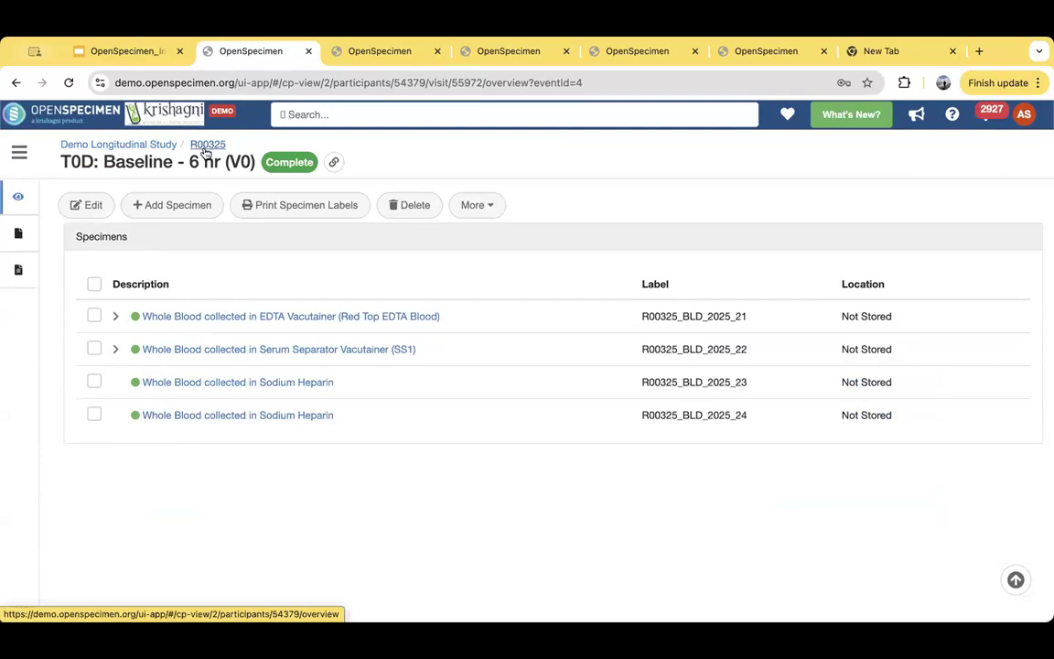
- Open the visit's EDTA Vacutainer whole blood specimen and review the details of its Received Event
left_click(247, 318)
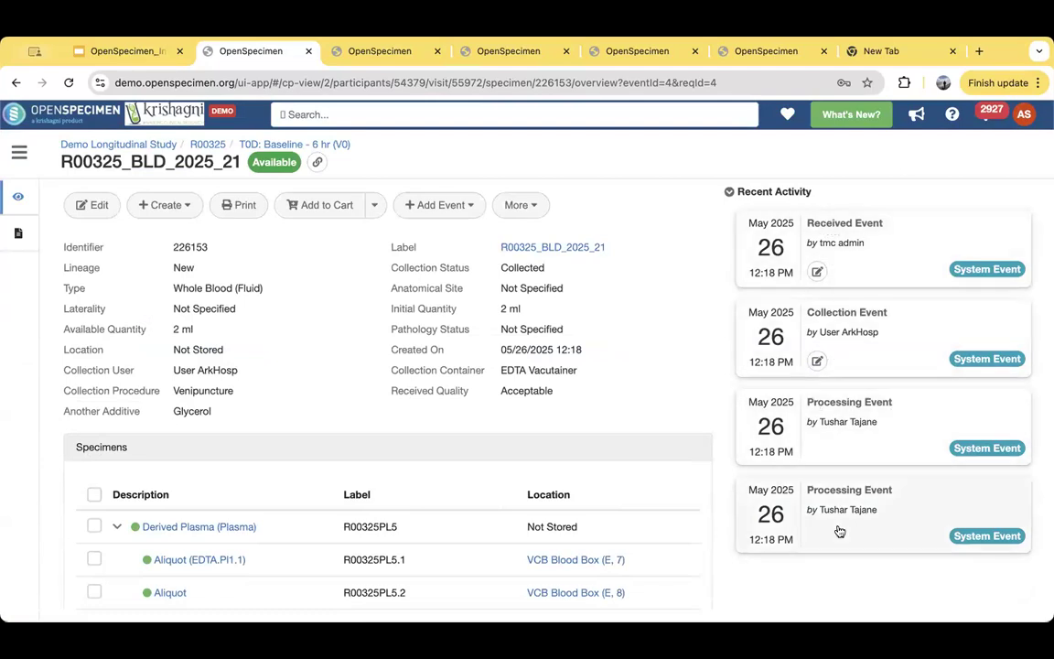
left_click(858, 237)
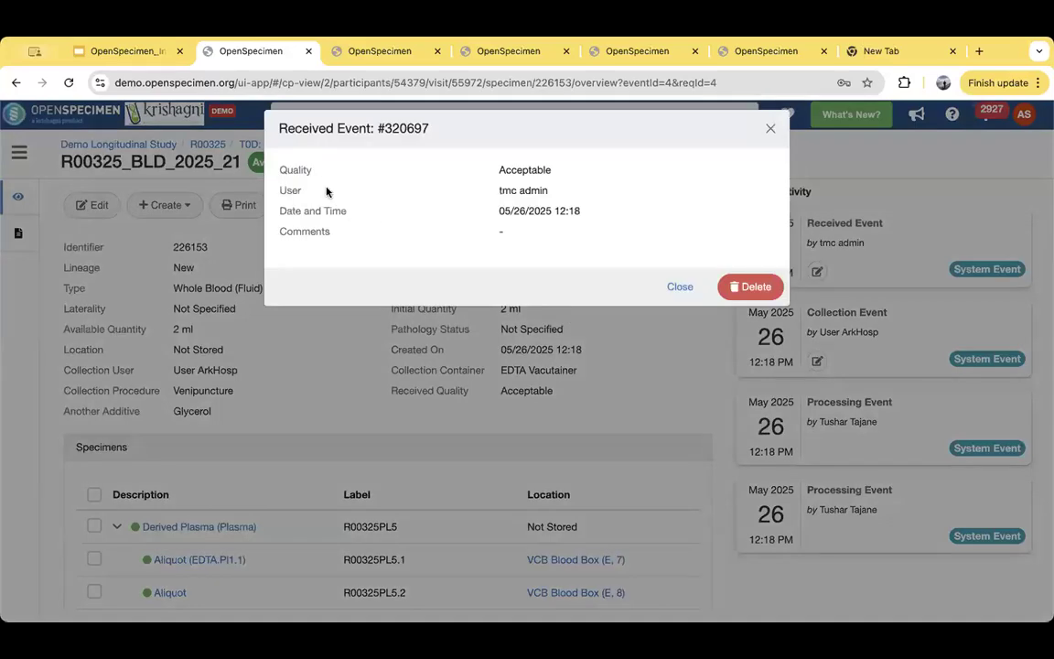
left_click_drag(302, 211, 566, 206)
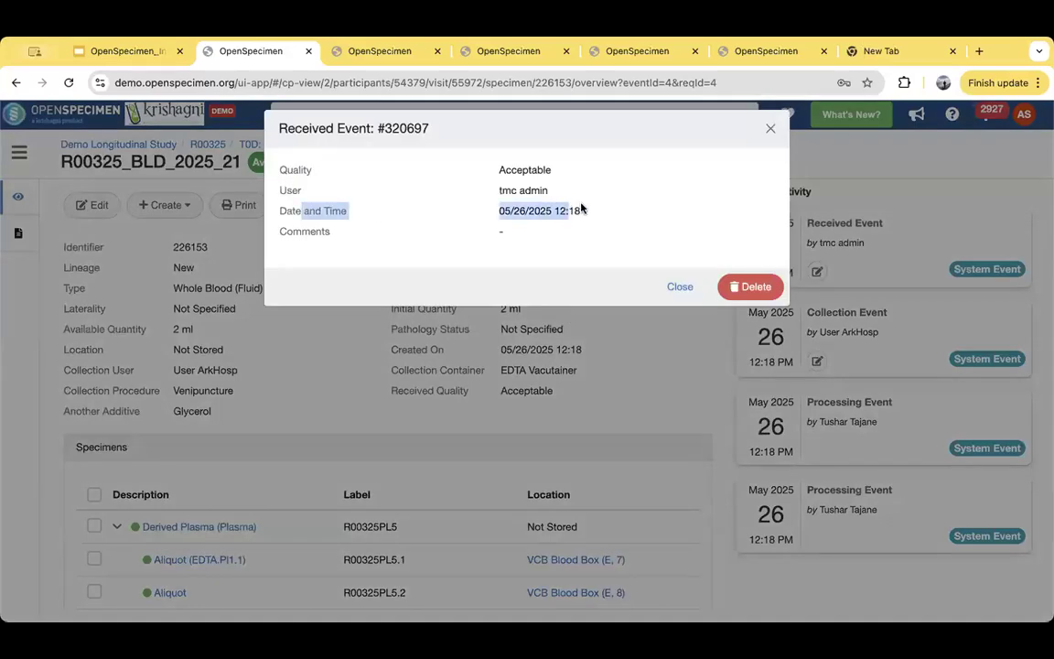
left_click(577, 210)
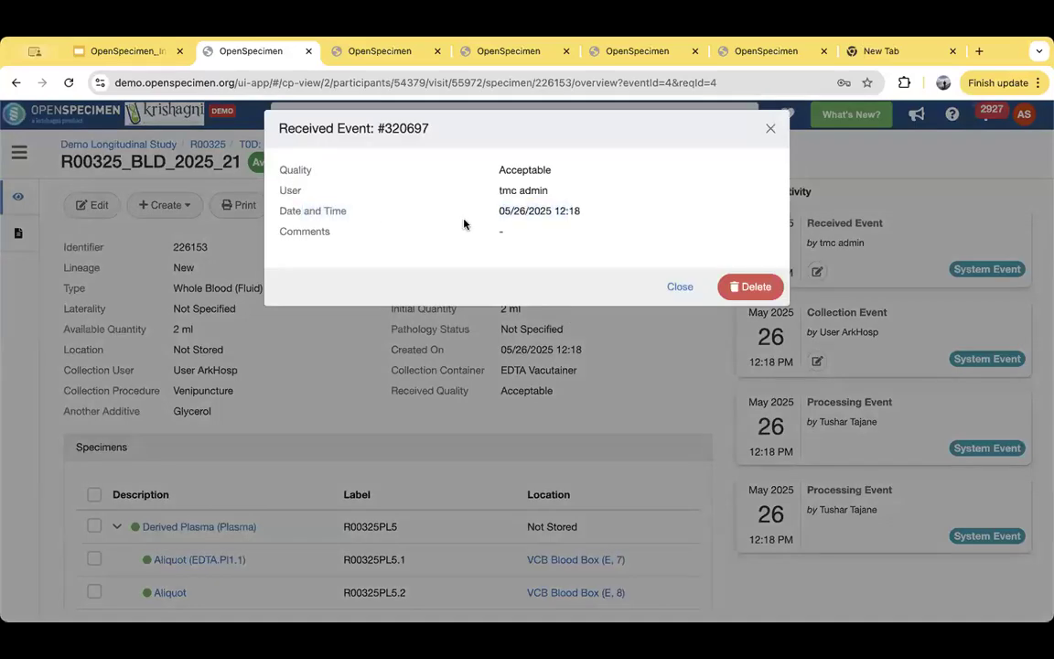
left_click(679, 286)
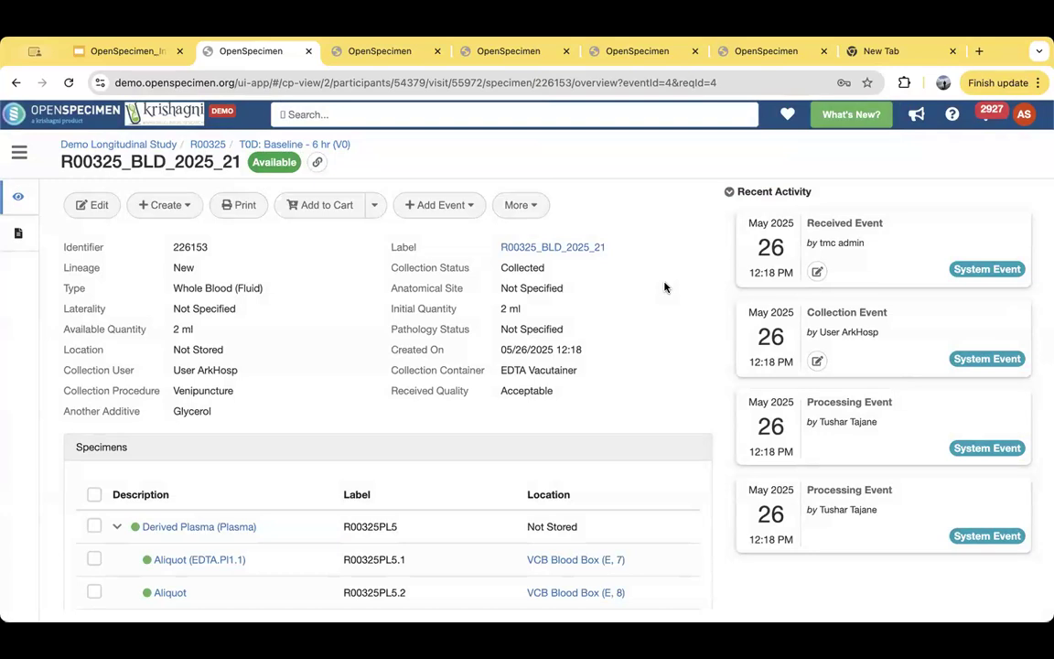
- Review the plasma aliquots stored in VCB Blood Box at (E, 7) and (E, 8), and return to their derived plasma parent
left_click(214, 565)
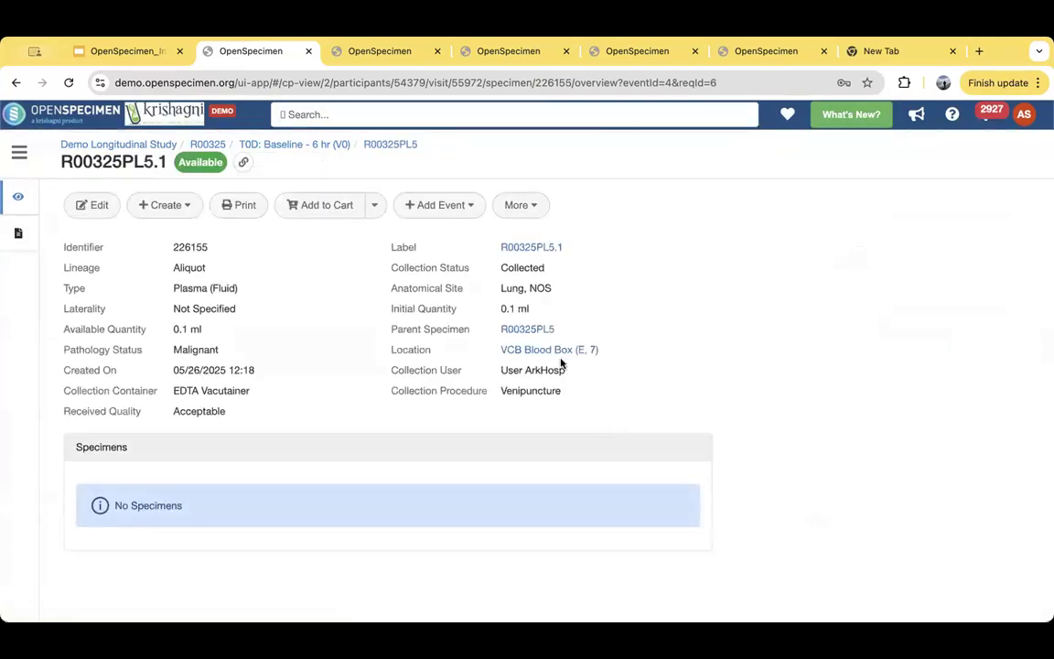
left_click(369, 144)
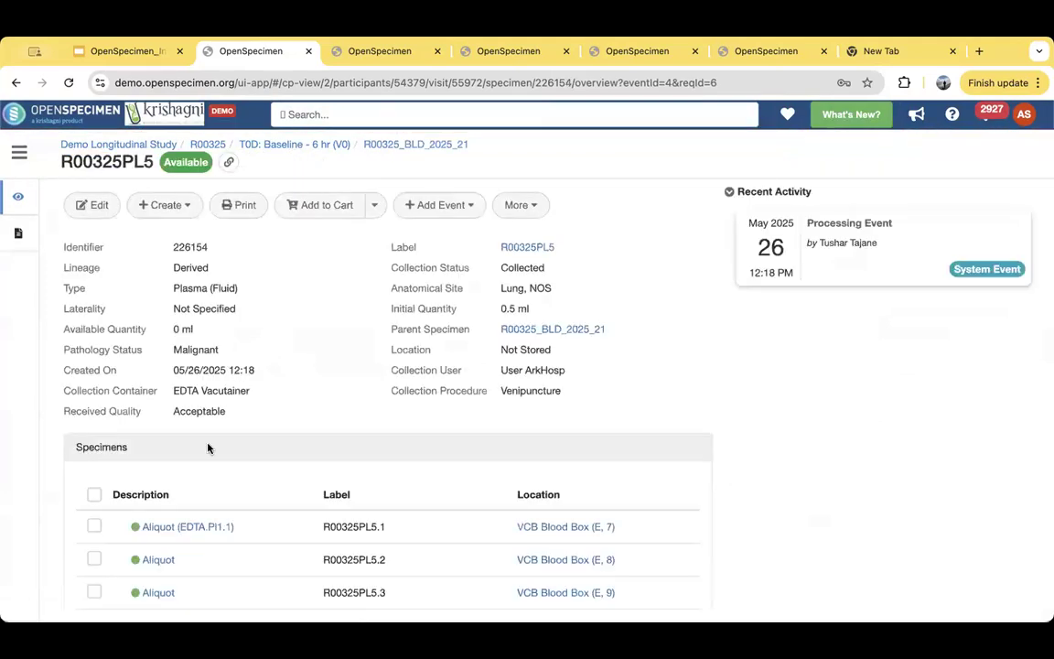
scroll(179, 452, "down", 2)
left_click(160, 477)
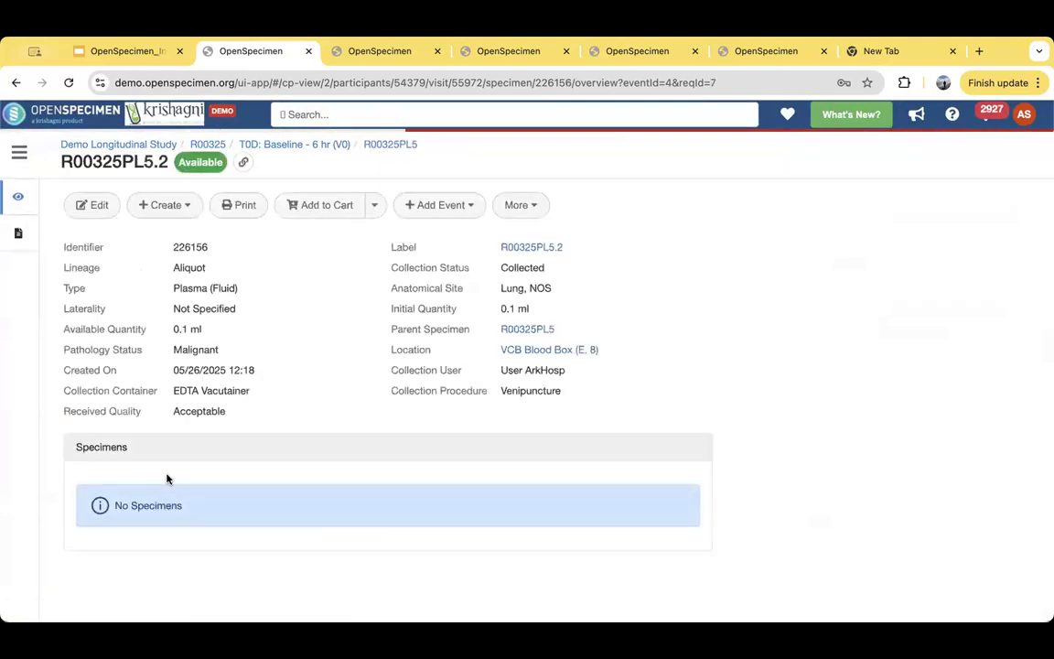
left_click(392, 148)
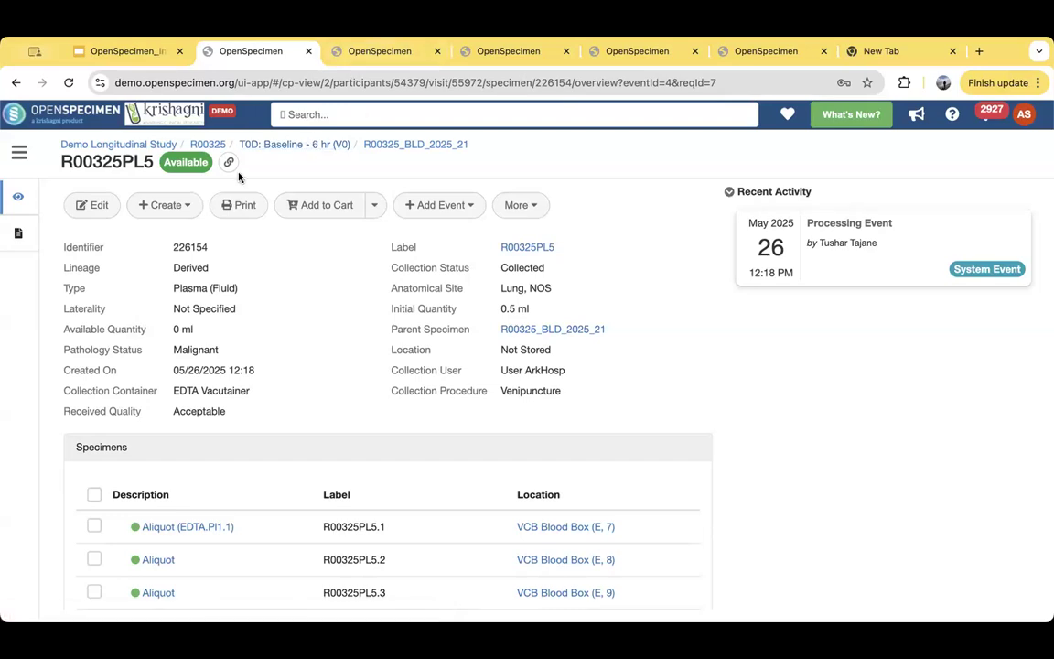
- Review the Derived Buffy Coat specimen under the EDTA whole blood, and return to the visit's specimen hierarchy
left_click(407, 144)
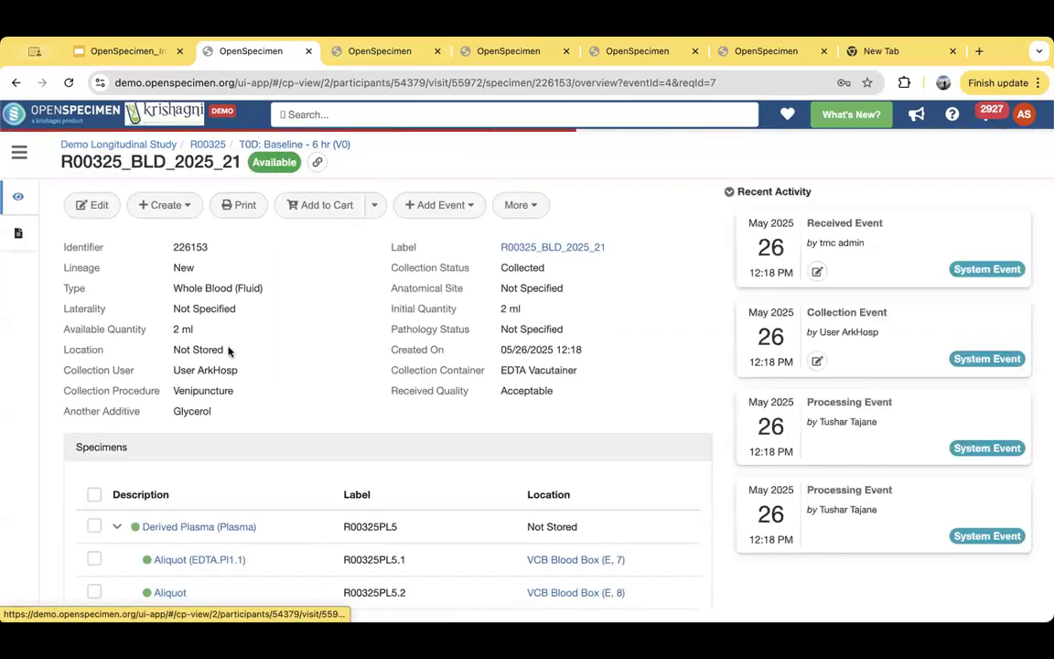
scroll(229, 349, "down", 3)
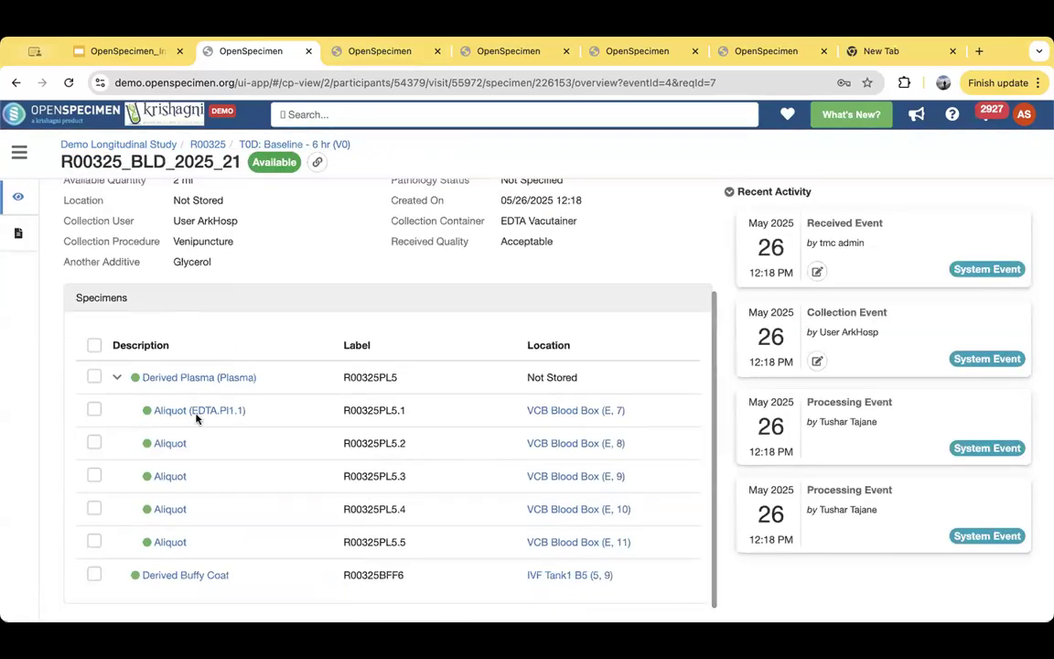
left_click(173, 574)
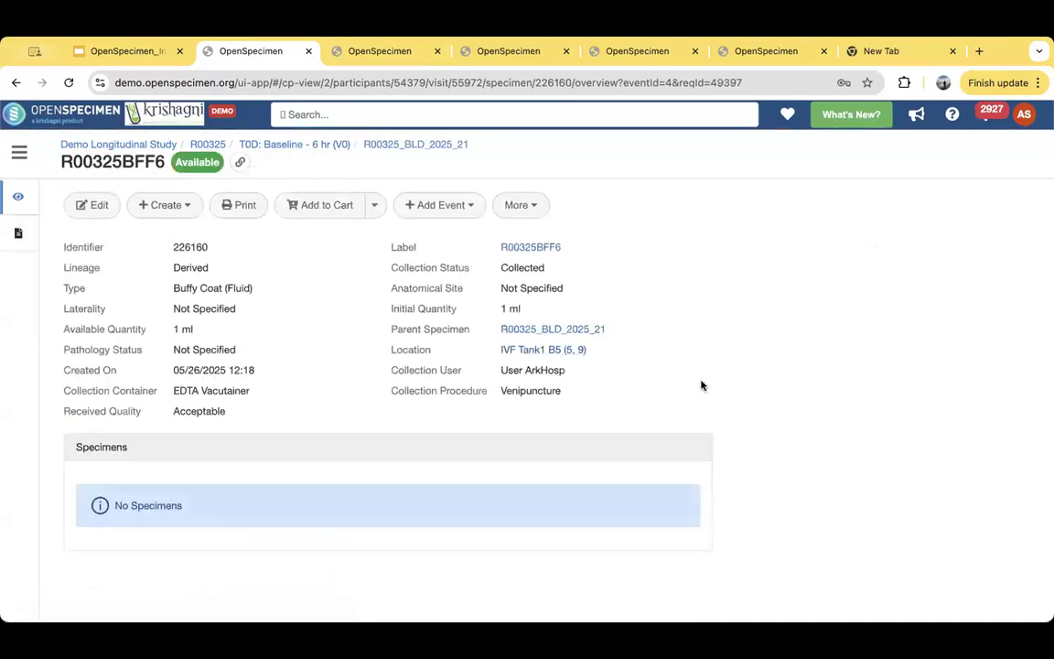
left_click(293, 145)
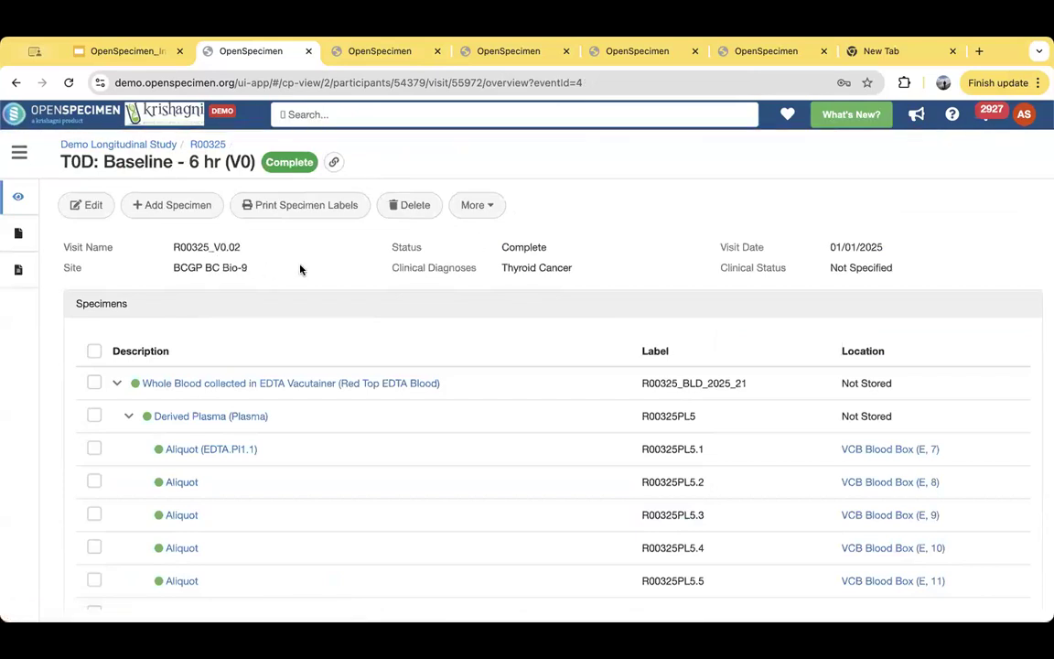
scroll(259, 344, "down", 5)
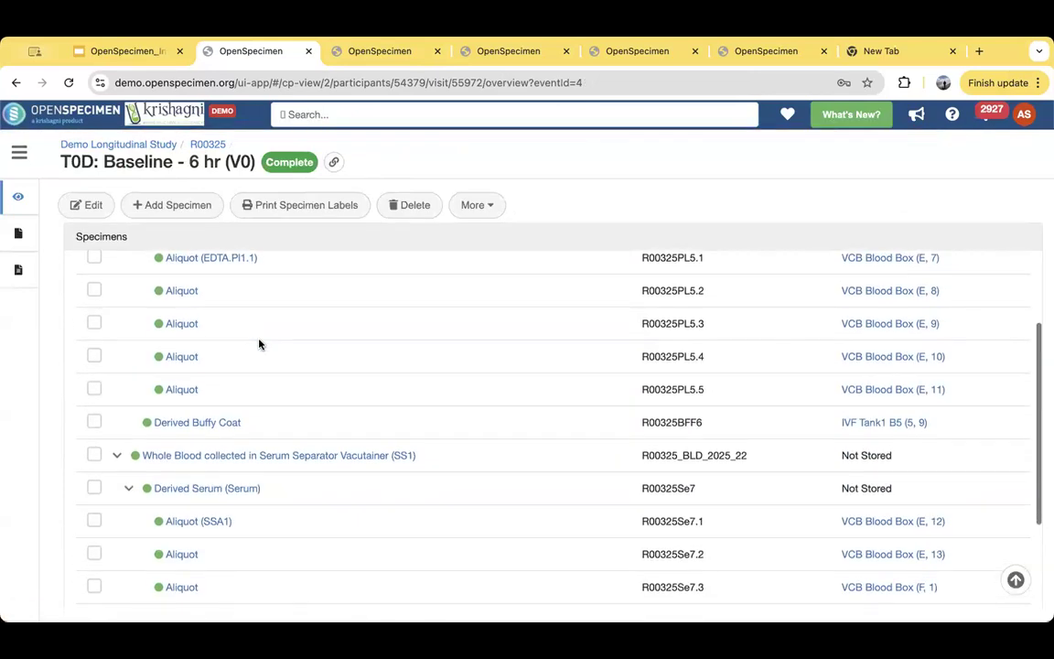
scroll(119, 270, "up", 5)
- Open the visit's forms and start a new Needle Biopsy Prostate Pathology Annotation record
mouse_move(40, 235)
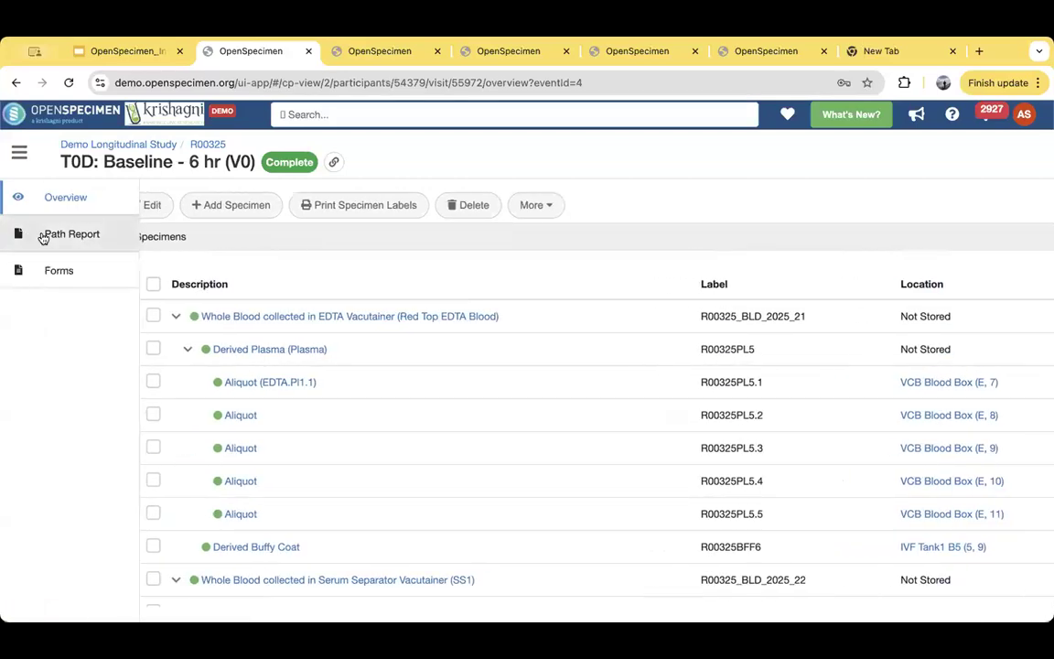
left_click(73, 273)
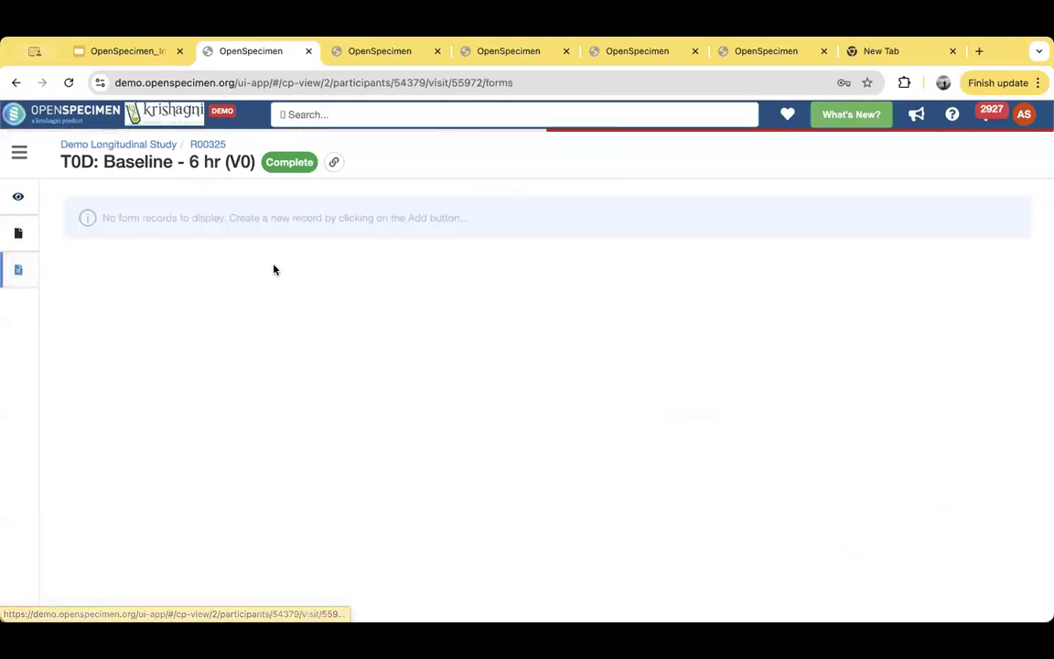
left_click(101, 210)
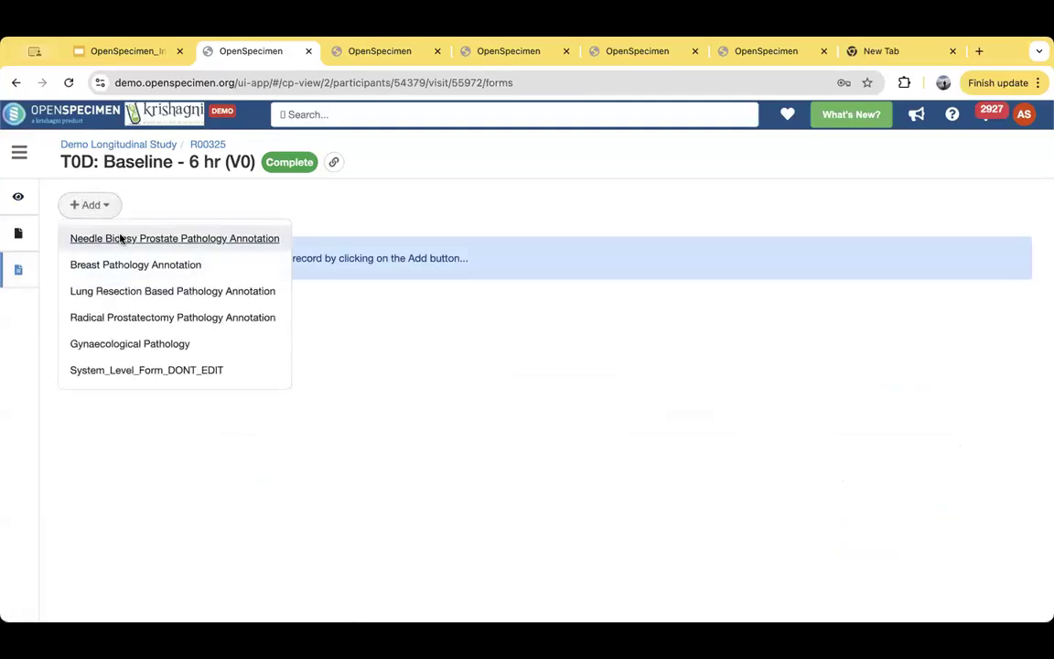
left_click(123, 238)
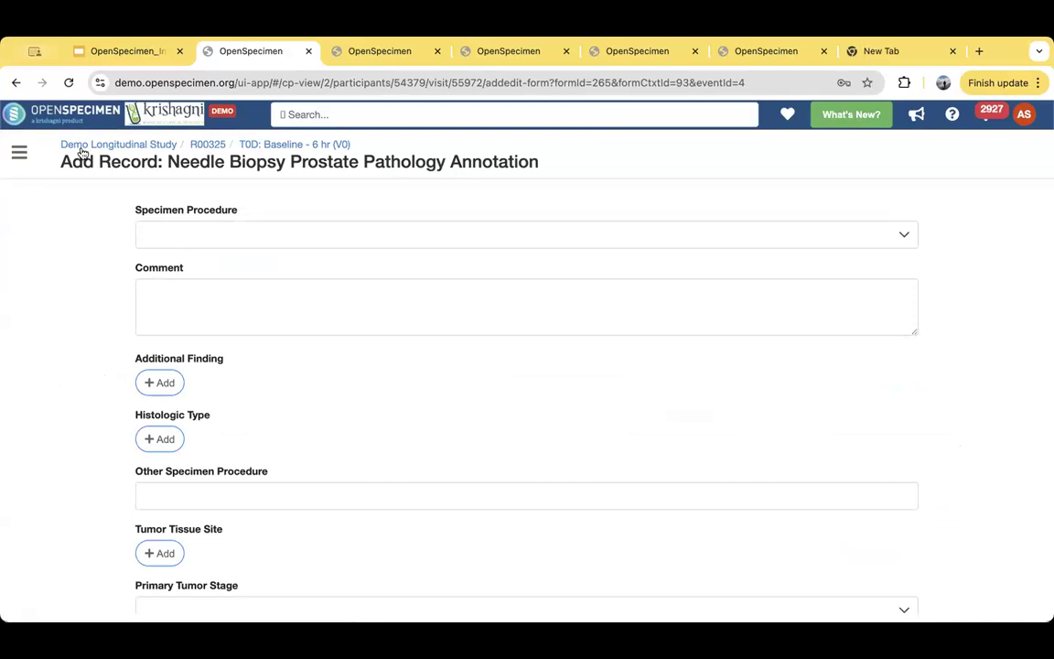
left_click(20, 148)
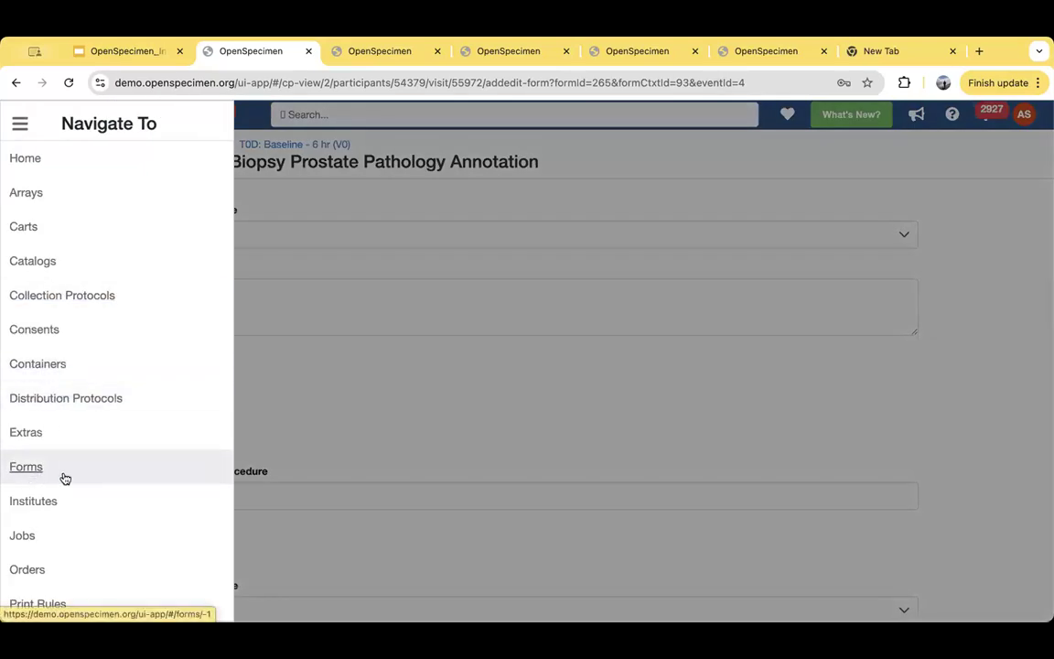
left_click(547, 376)
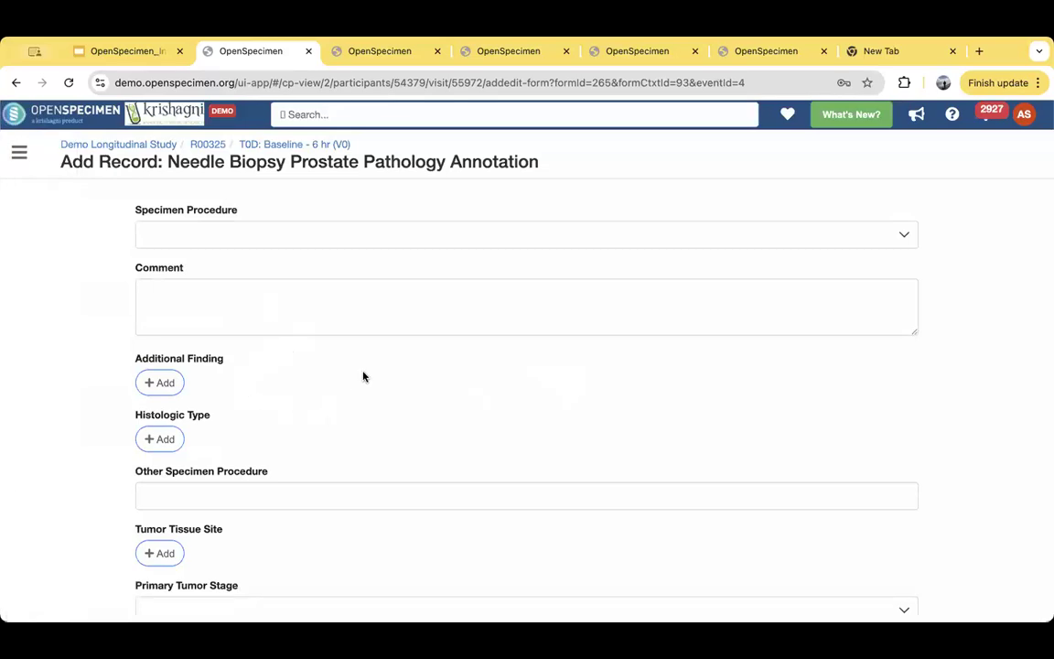
- Review the annotation form's fields from Specimen Procedure through Total Linear Carcinoma In Millimeter, and return to the visit overview without saving
left_click(316, 235)
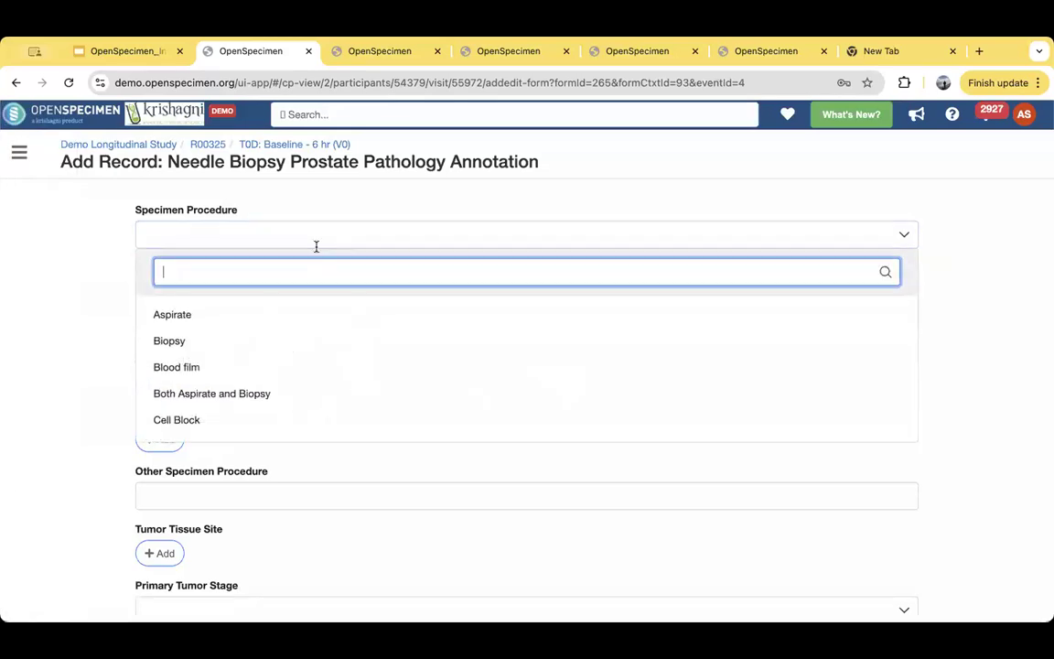
left_click(96, 332)
scroll(292, 458, "down", 5)
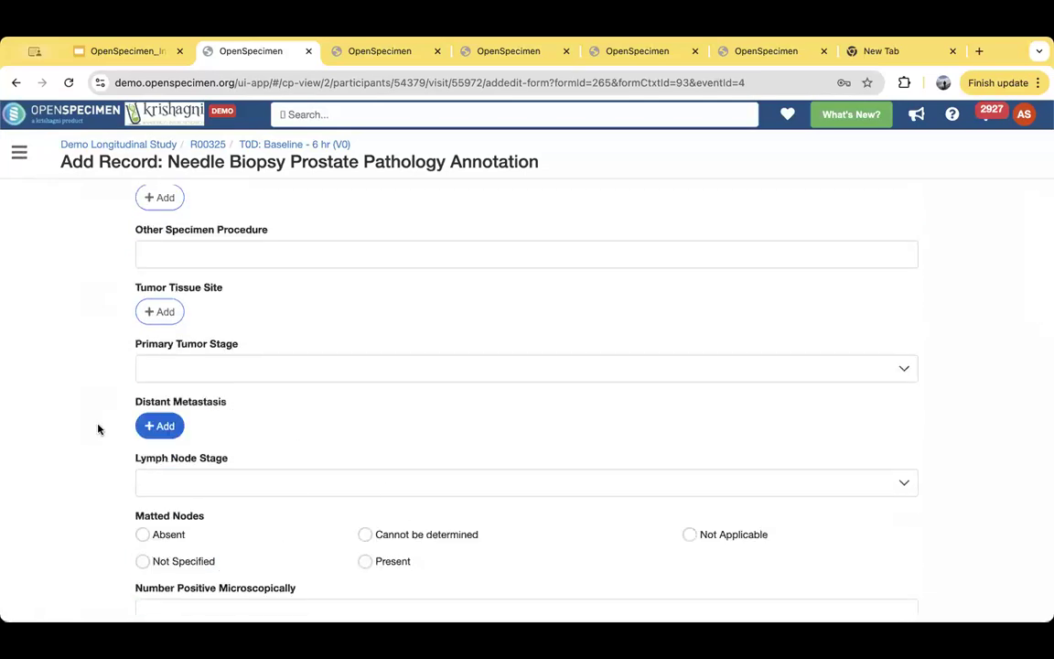
scroll(97, 428, "up", 3)
scroll(99, 429, "up", 2)
scroll(99, 429, "down", 10)
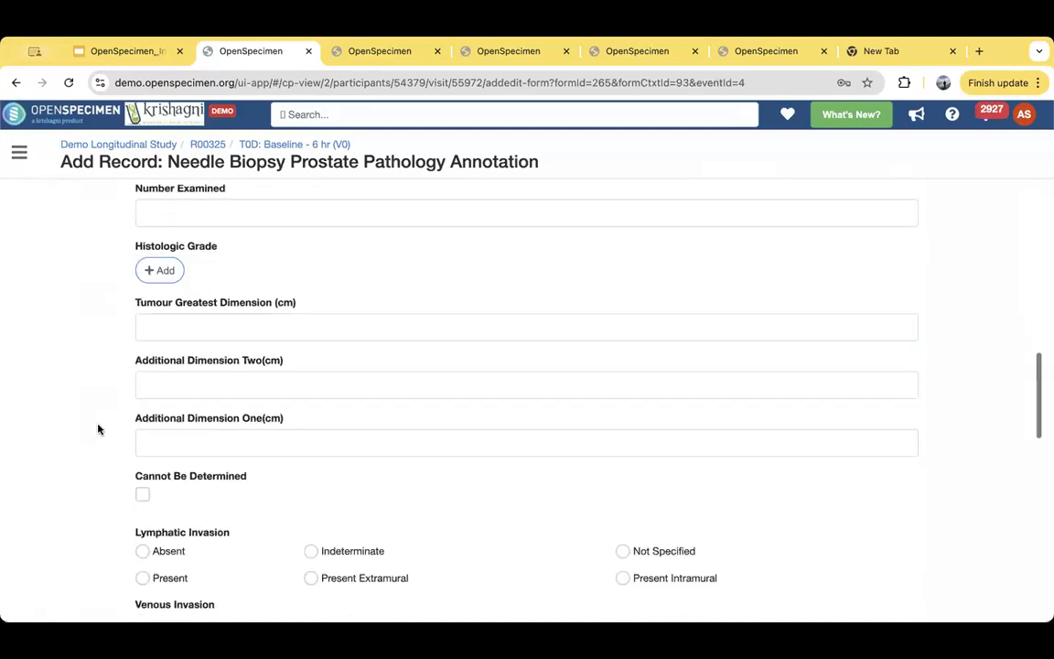
scroll(98, 429, "down", 5)
scroll(99, 429, "up", 5)
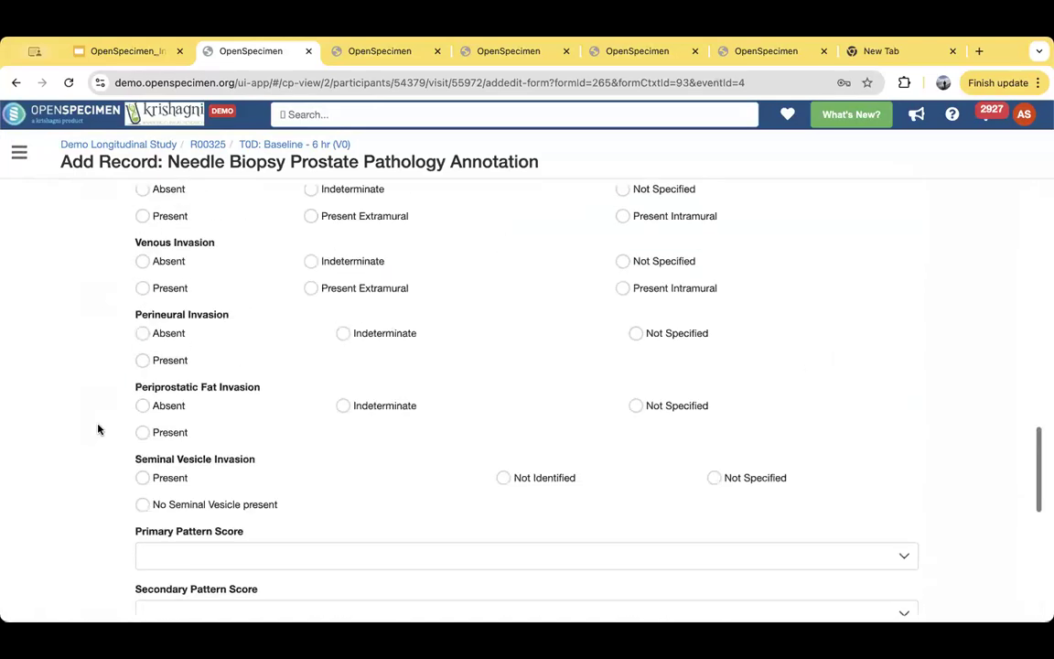
scroll(99, 429, "down", 8)
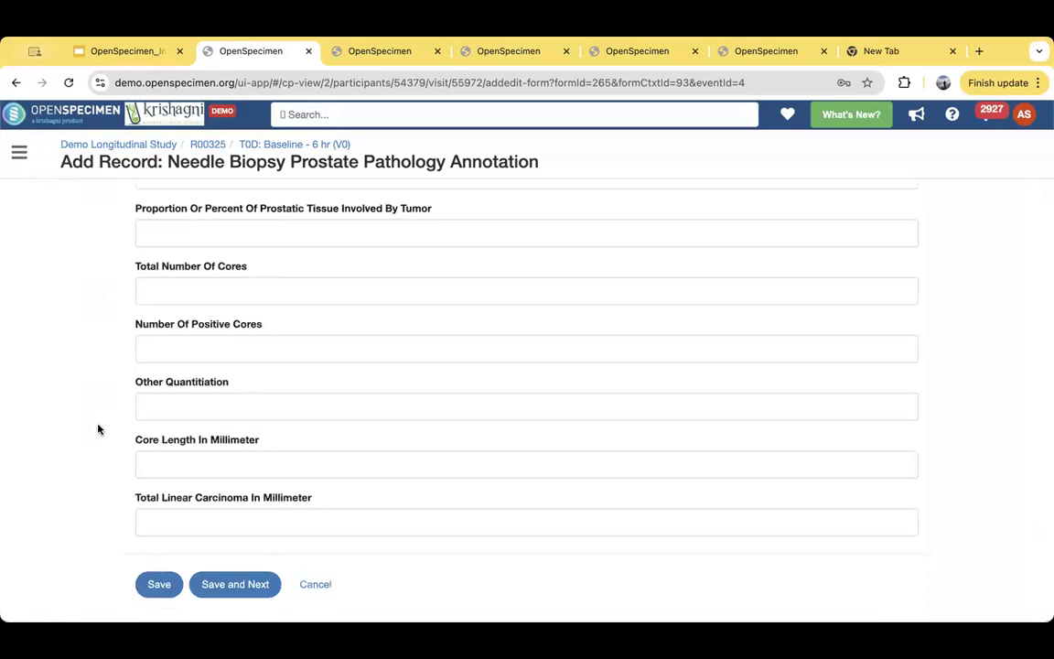
left_click(323, 144)
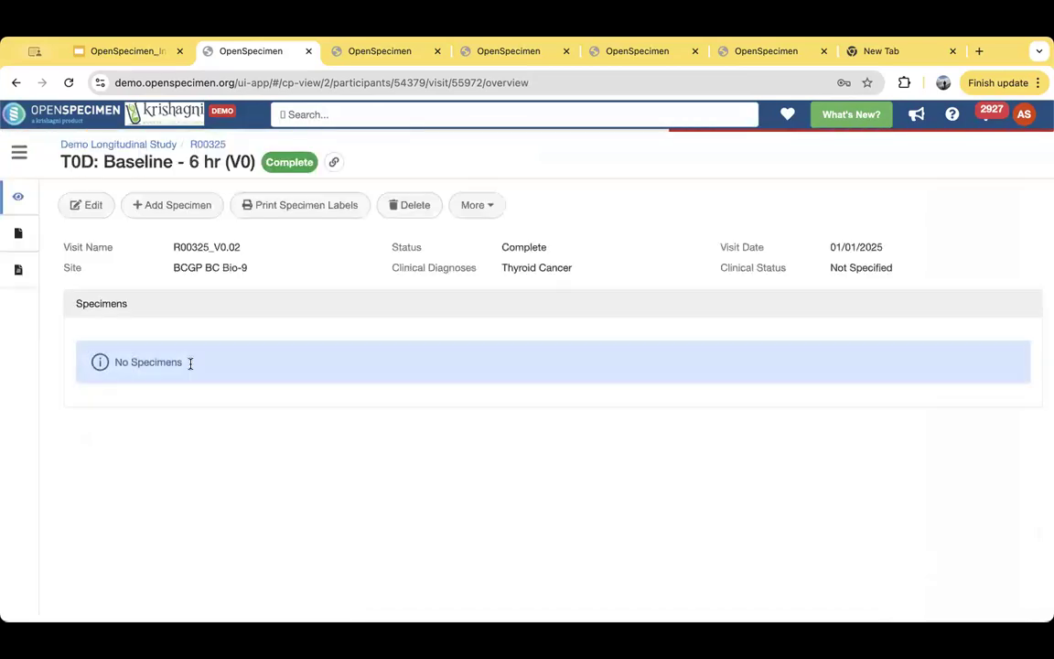
- Open the forms of the visit's specimen R00325_BLD_2025_21 and start a new DNA Extraction record
left_click(179, 388)
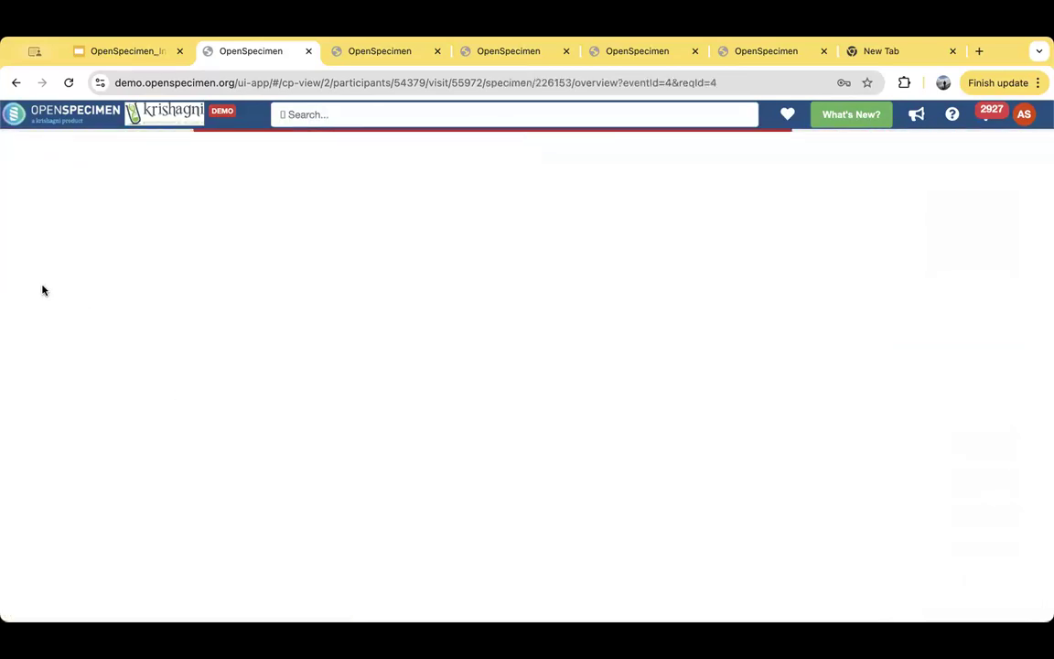
left_click(66, 241)
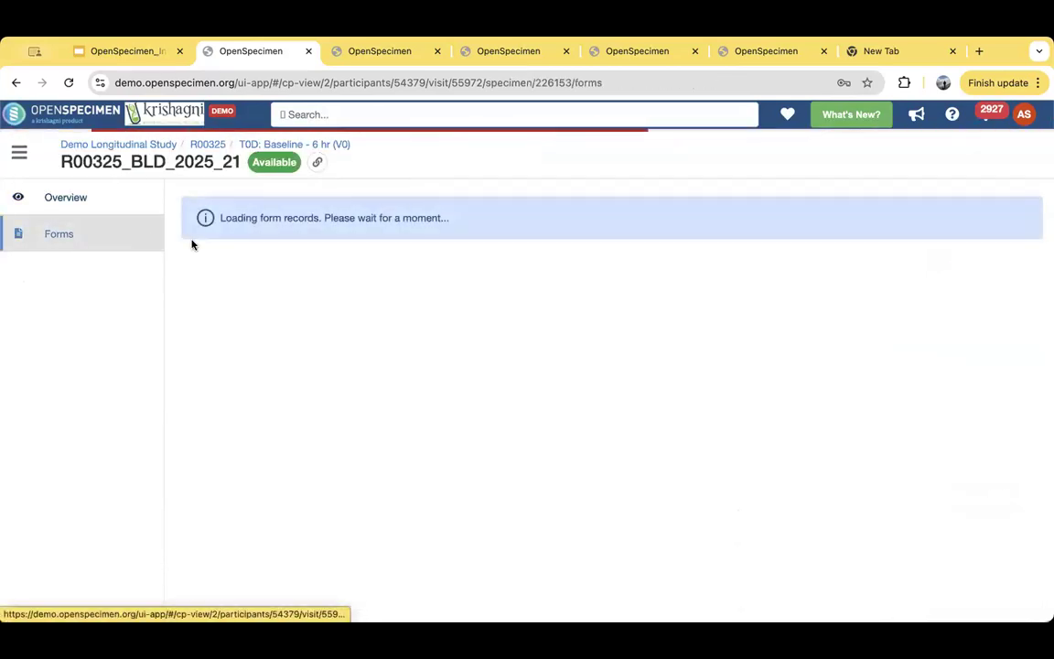
left_click(106, 210)
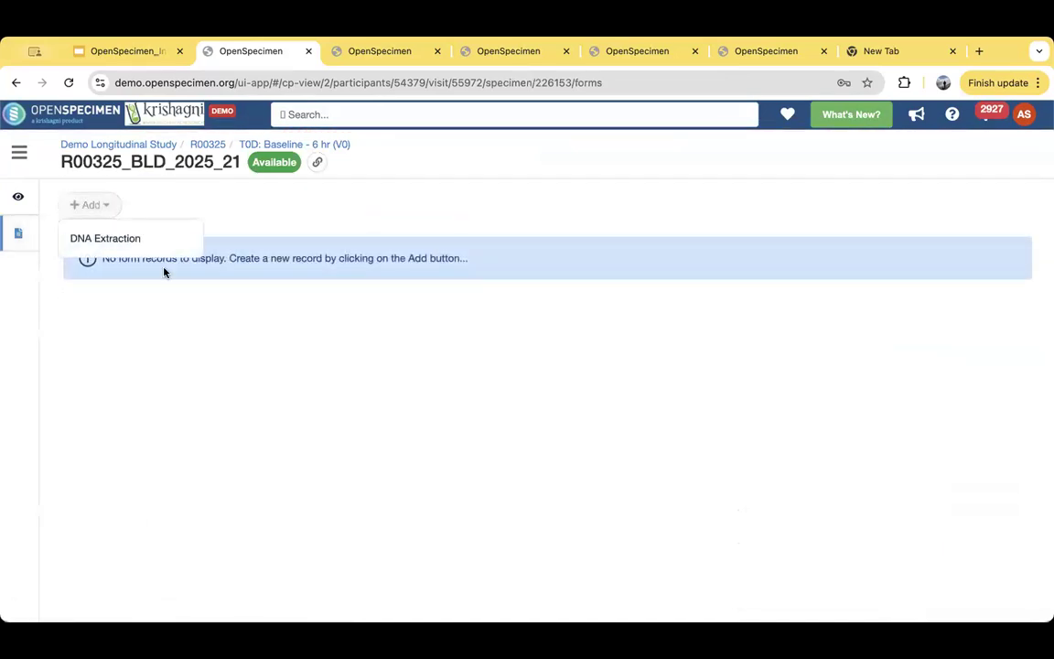
left_click(125, 240)
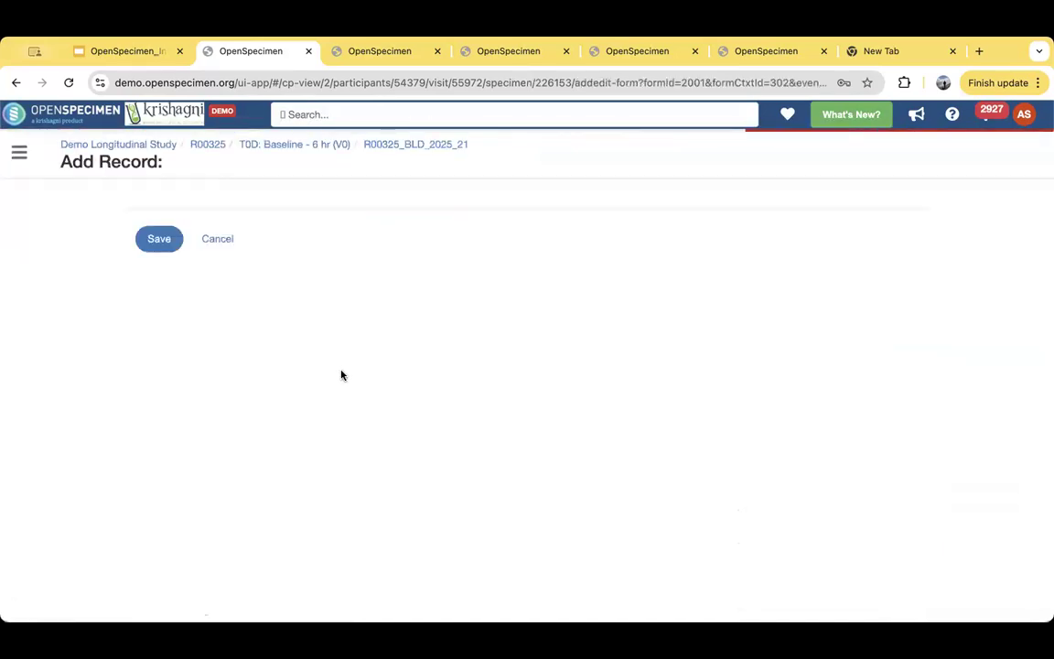
- Review the DNA Extraction form's fields from Percentage Purity through Additional comments, and leave the form without saving
scroll(13, 429, "down", 2)
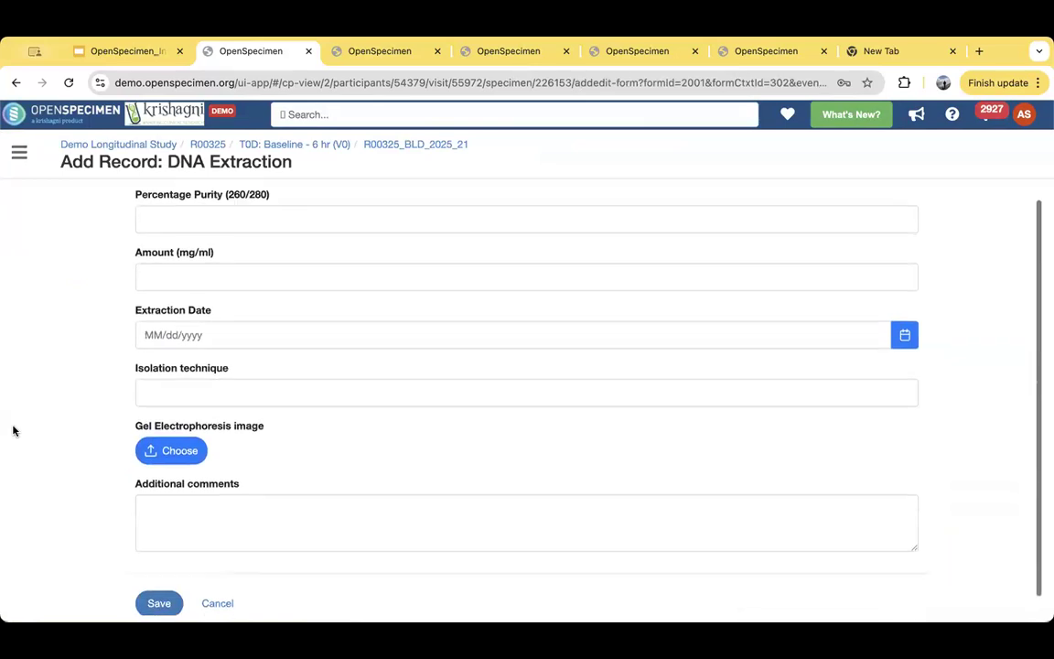
scroll(13, 430, "up", 2)
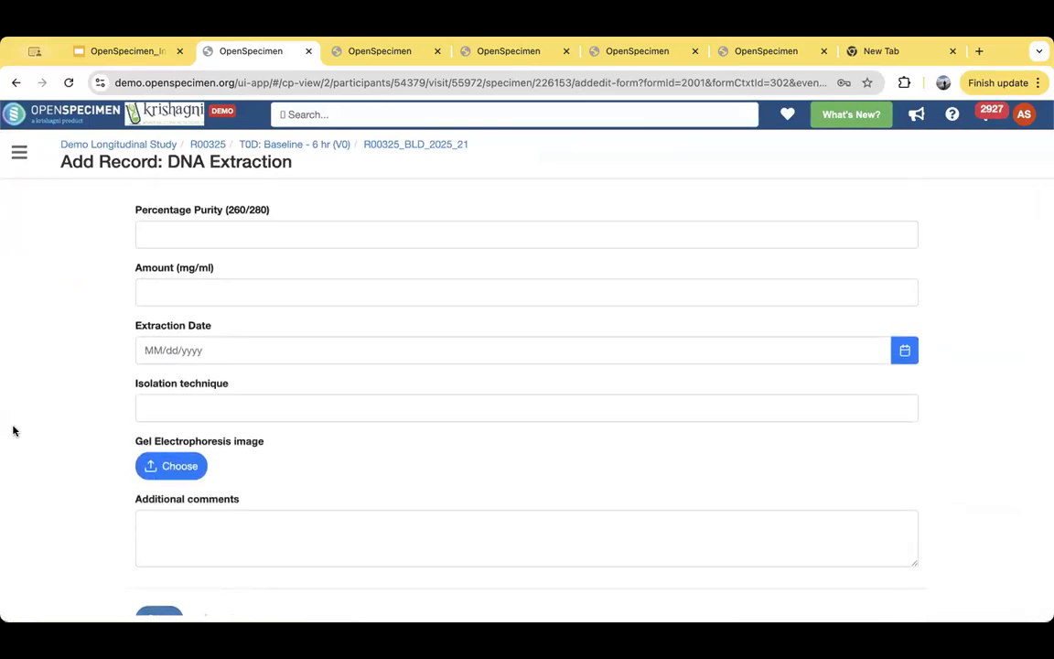
scroll(13, 430, "down", 2)
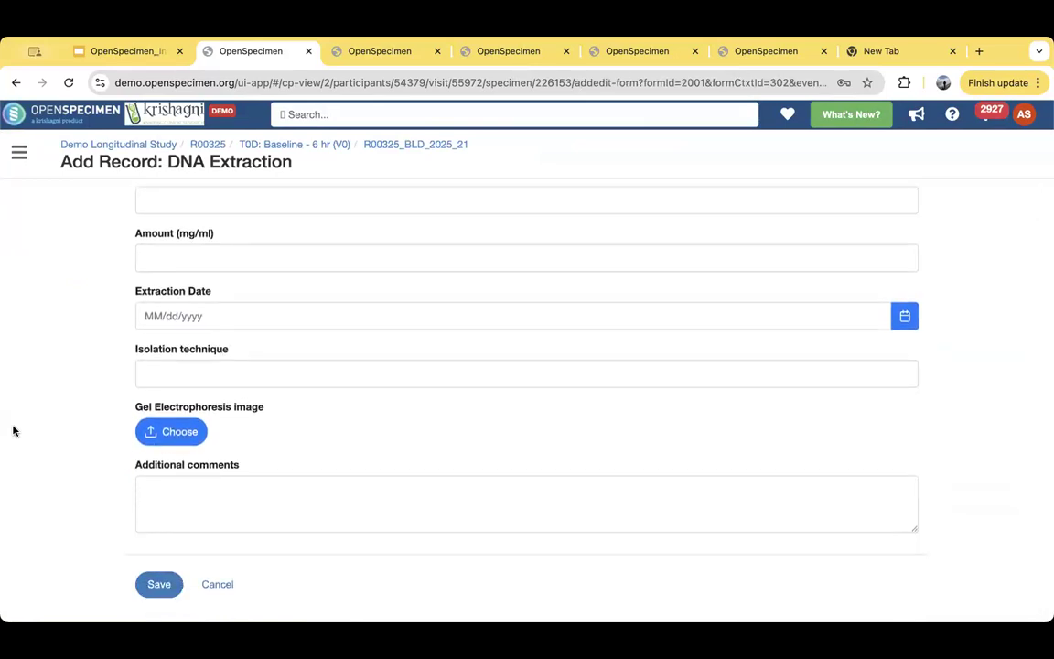
left_click(220, 585)
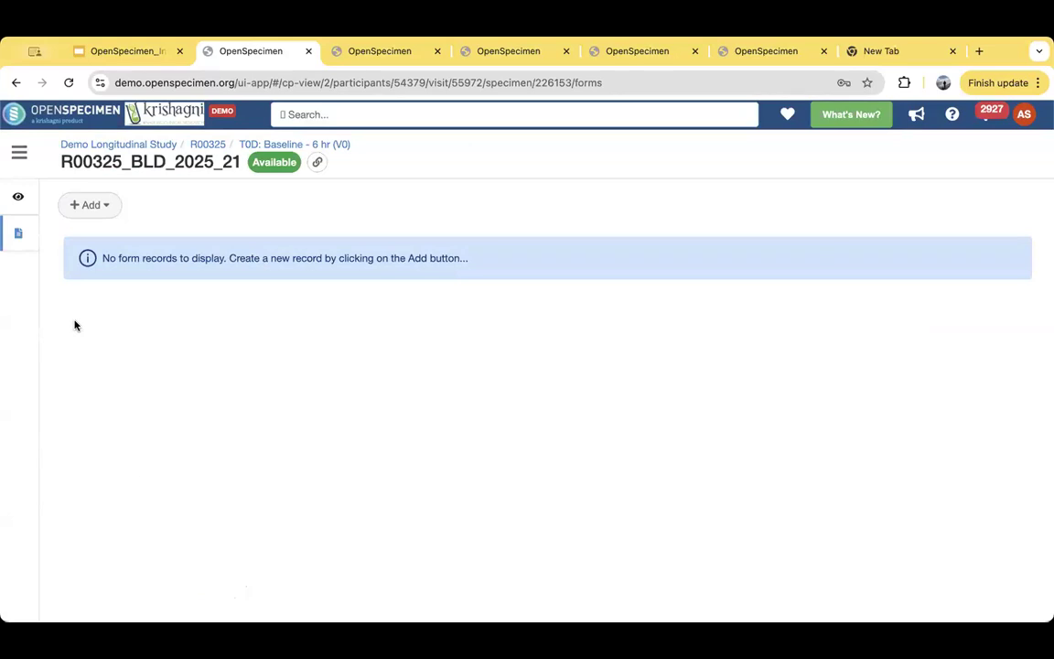
- Return to the Demo Longitudinal Study participants list and go to the list of workflow batches
left_click(121, 145)
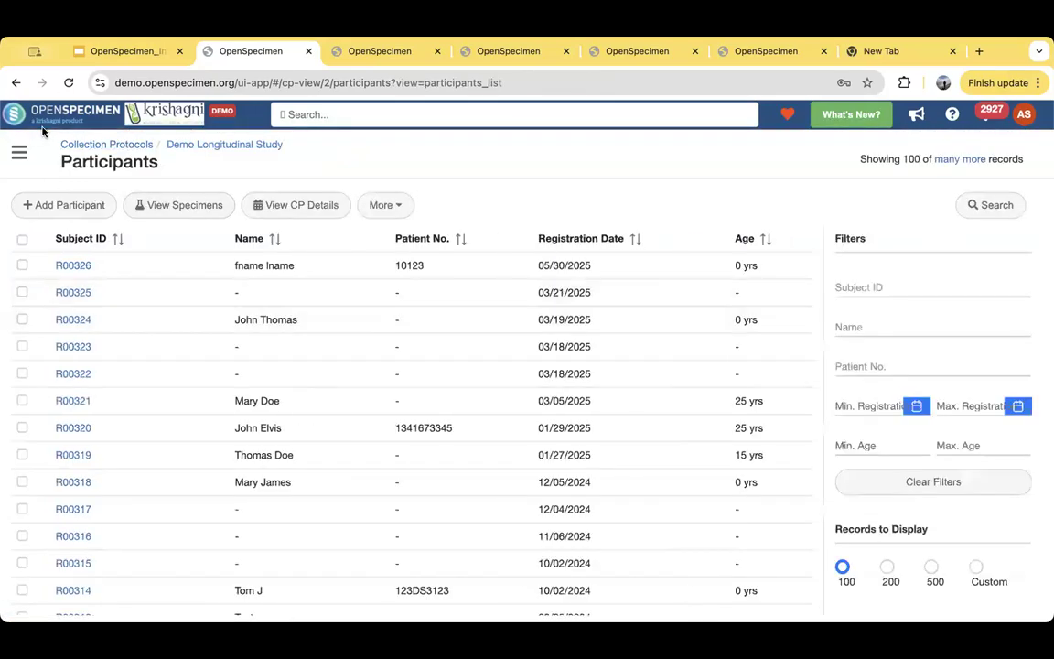
left_click(20, 152)
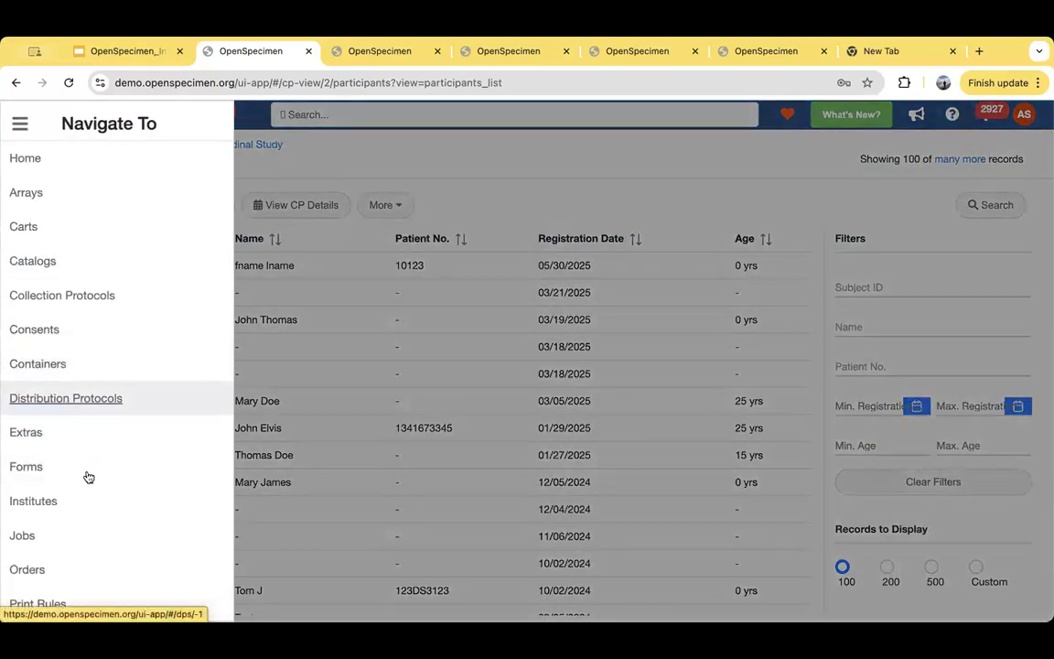
scroll(85, 471, "down", 3)
scroll(64, 467, "down", 2)
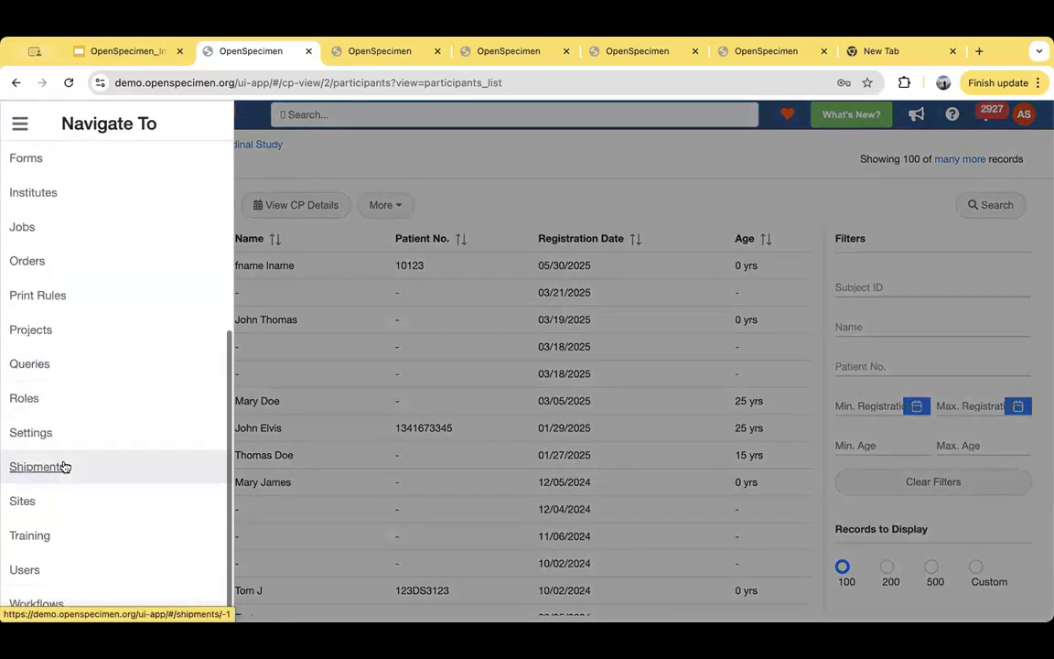
left_click(37, 603)
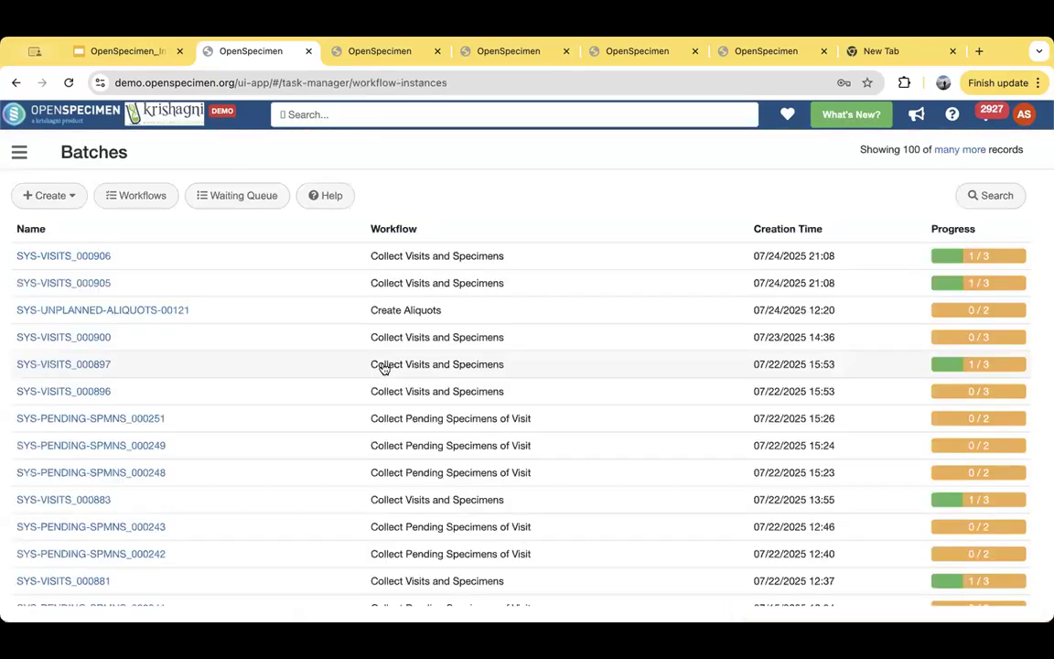
- View the Serum Processing WF batch list and DNA batch DNA-PS-00006, and bring up plasma processing batch UZG-PL-0049
left_click(414, 50)
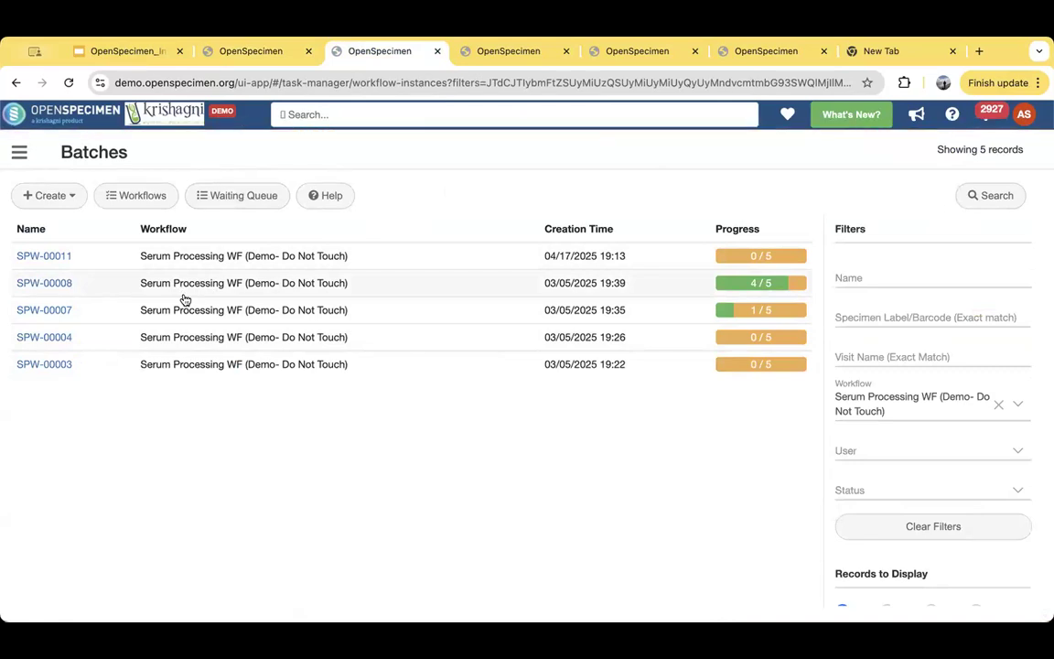
left_click(523, 50)
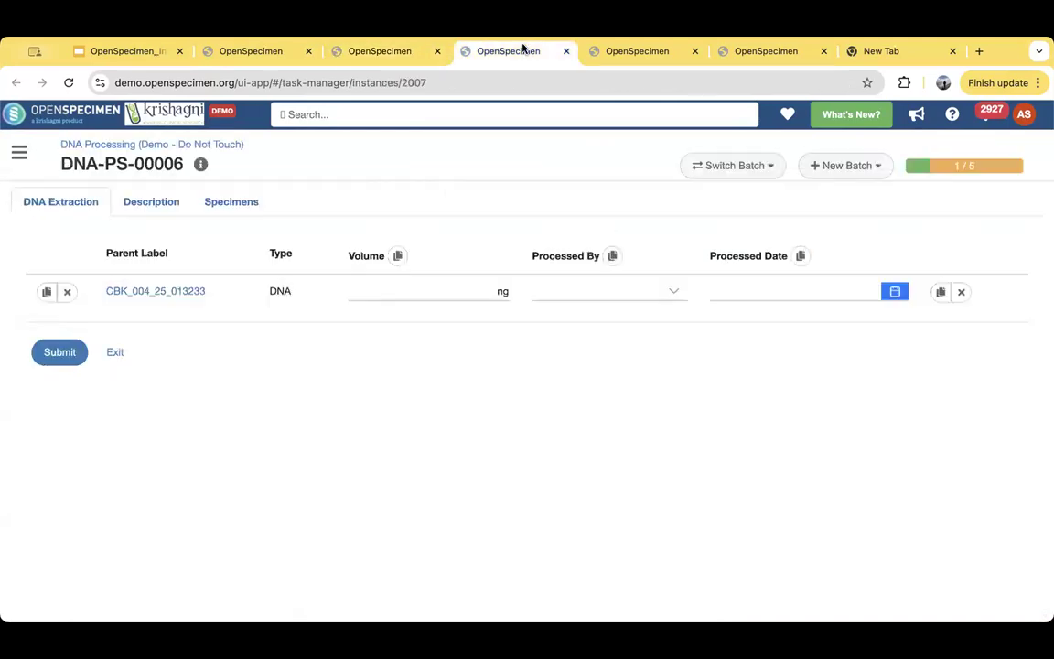
left_click(658, 59)
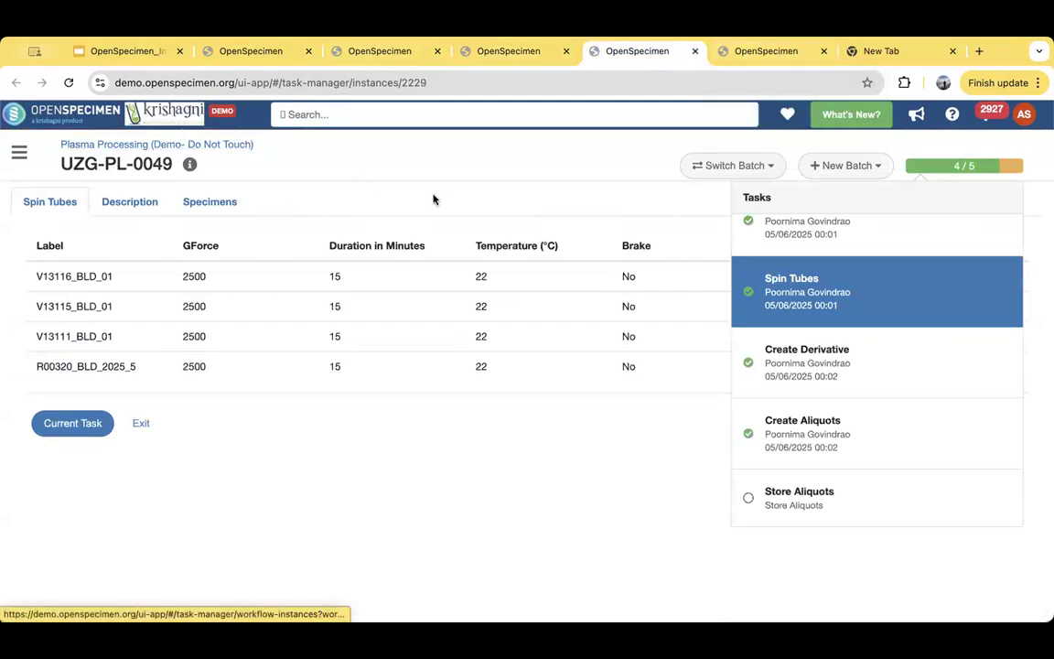
- Examine the Create Derivative task of batch UZG-PL-0049, look through its task list, and open the Receive Specimens task
left_click(838, 347)
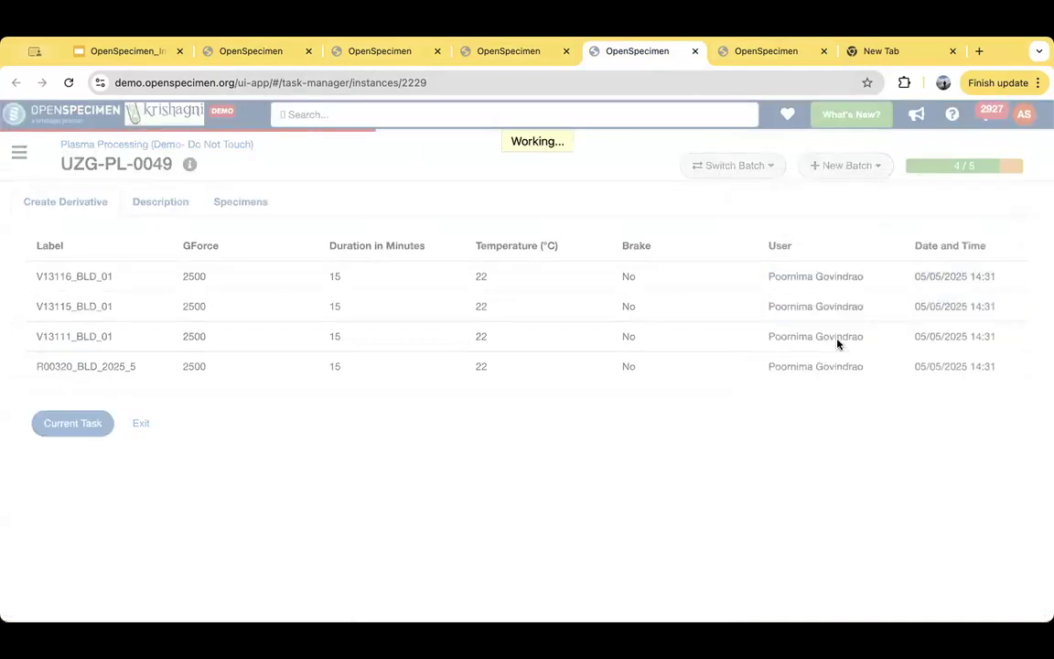
left_click(957, 164)
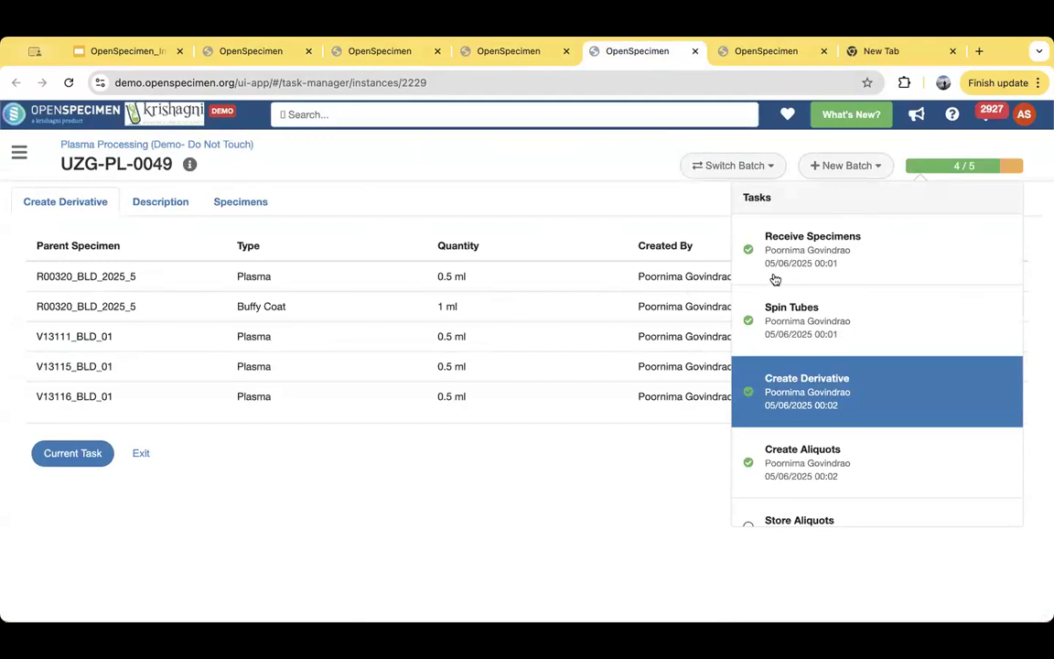
left_click(819, 261)
scroll(808, 408, "down", 1)
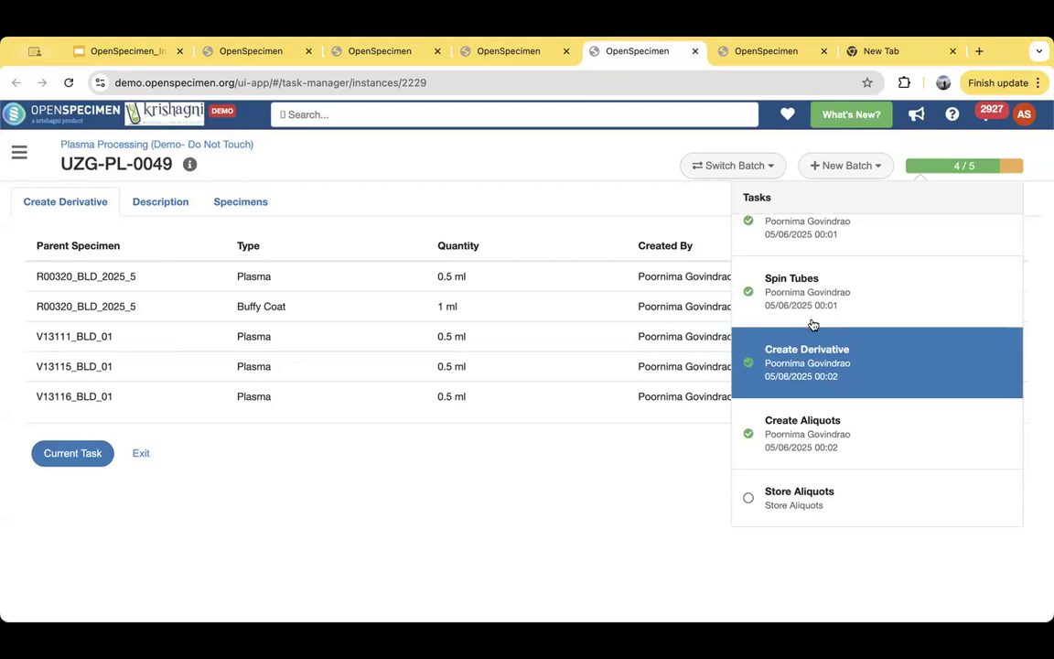
scroll(816, 254, "up", 1)
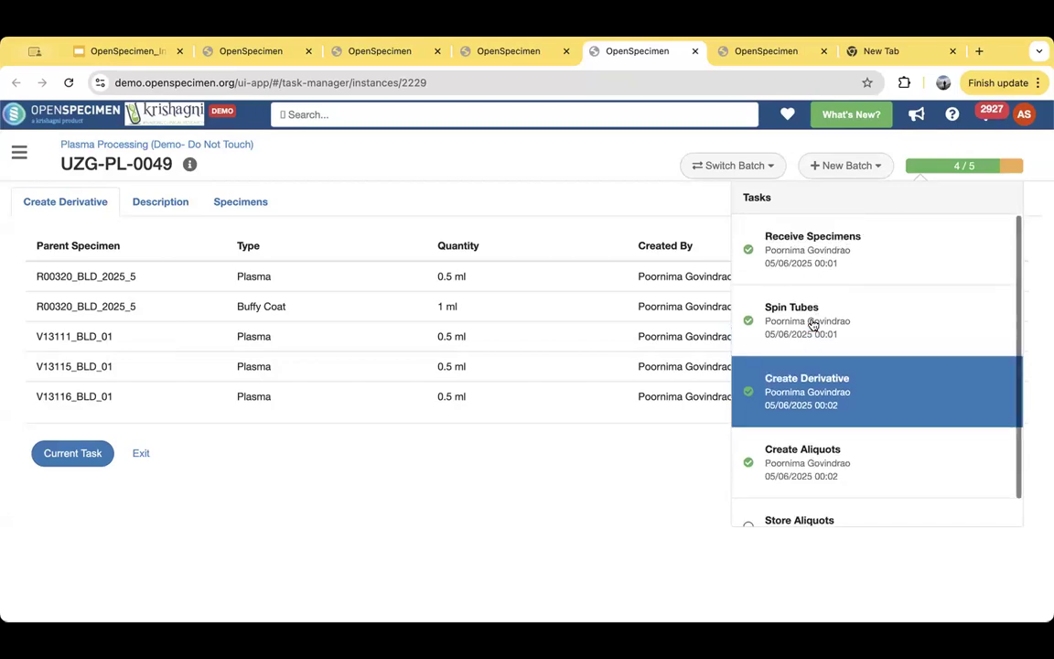
left_click(810, 265)
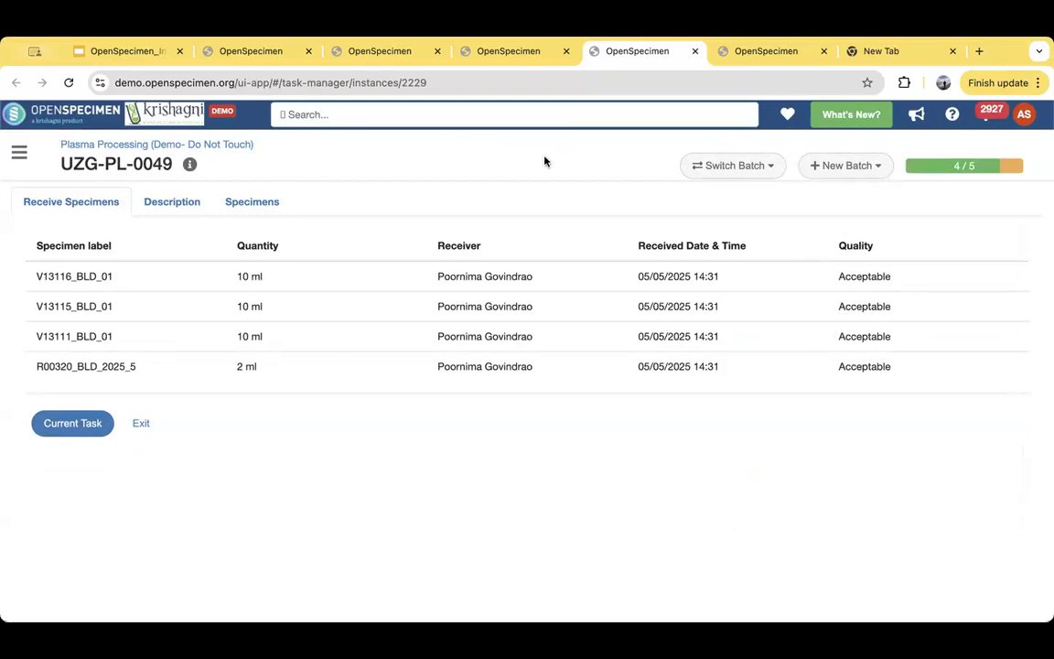
- Review the Spin Tubes and Create Derivative task records of the plasma processing batch
left_click(956, 167)
left_click(778, 340)
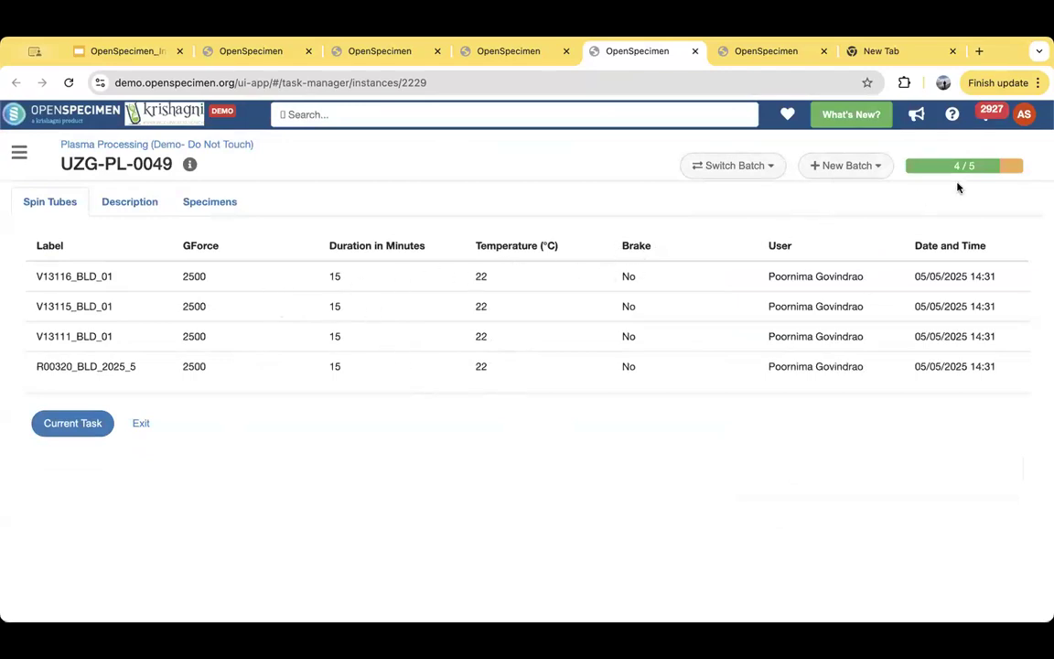
left_click(984, 166)
left_click(840, 404)
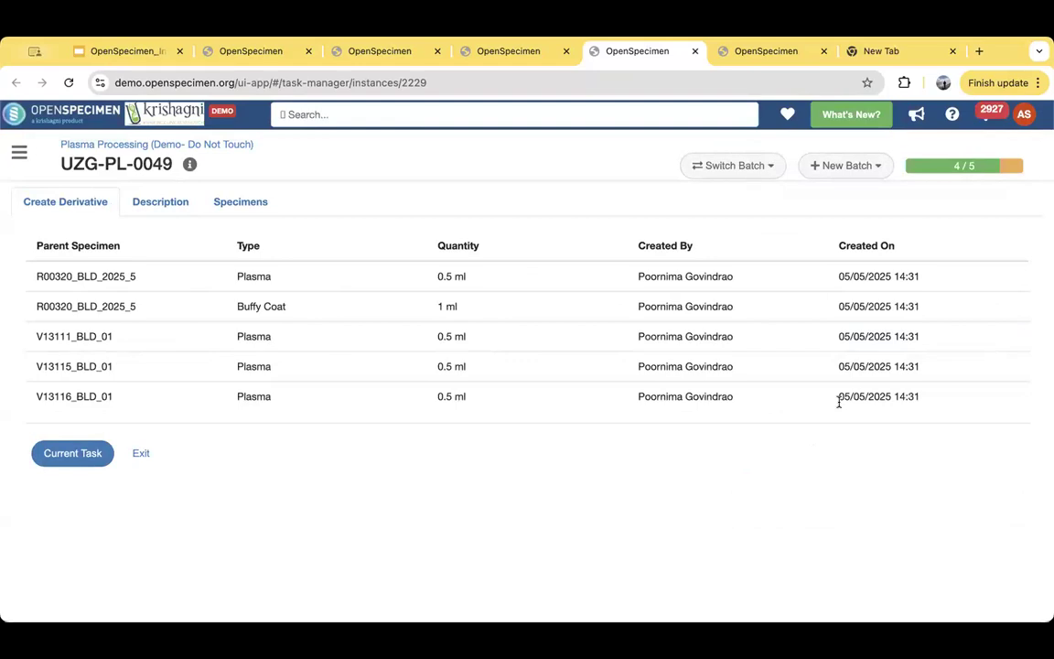
- Review the plasma batch's Create Aliquots task record and check its task list
left_click(931, 170)
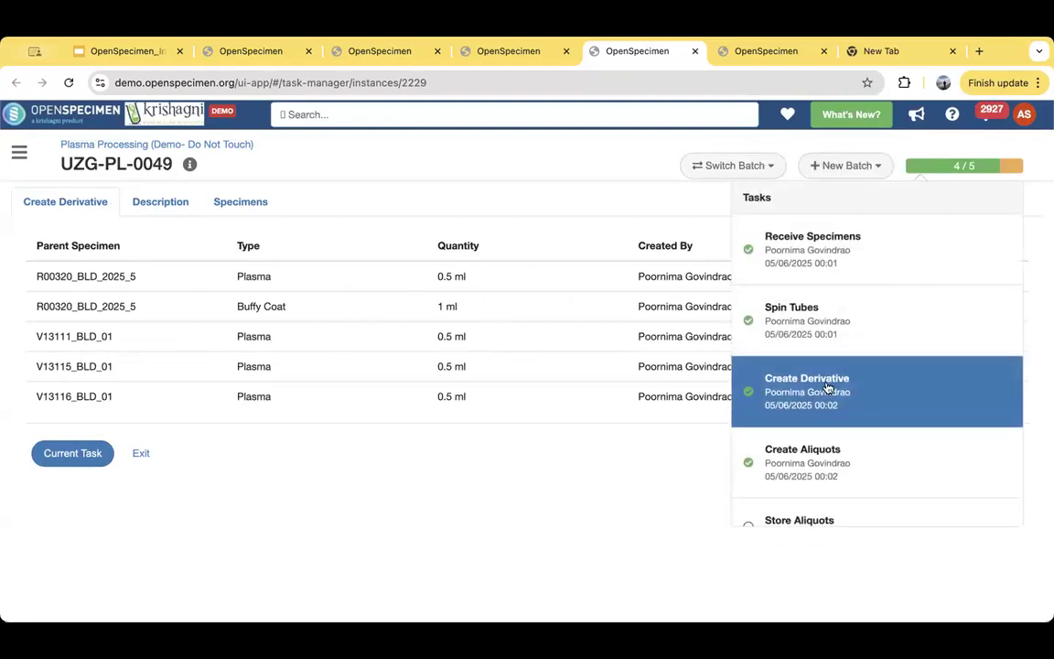
left_click(804, 457)
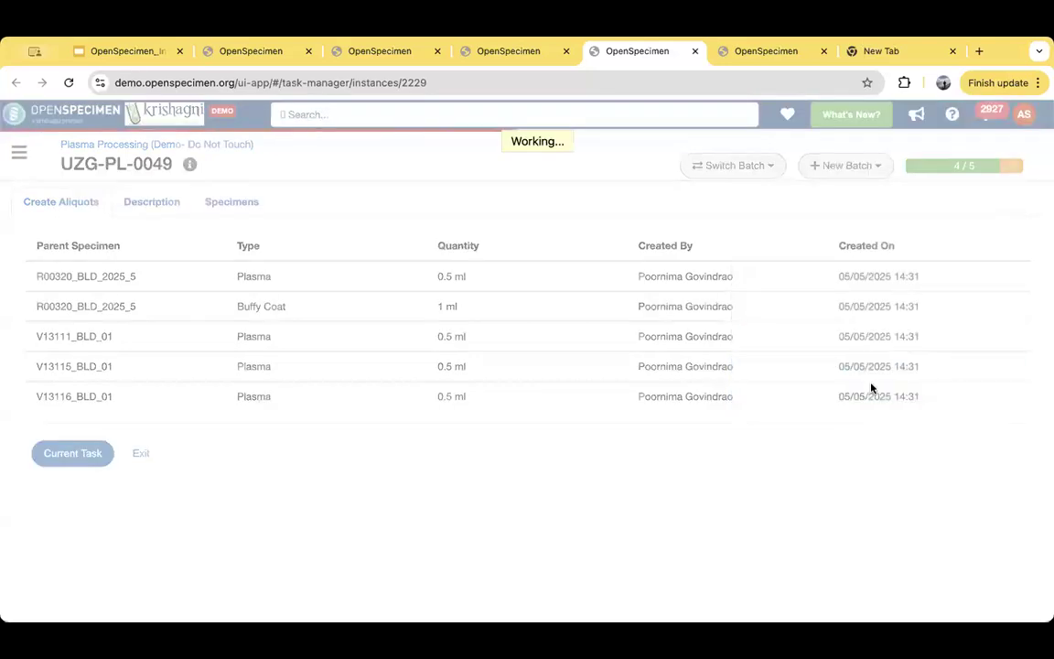
left_click(951, 170)
left_click(618, 502)
- In batch DNA-PS-00006, review the Preparing DNA Extraction record, return to the current DNA Extraction task, and show the task list
left_click(515, 55)
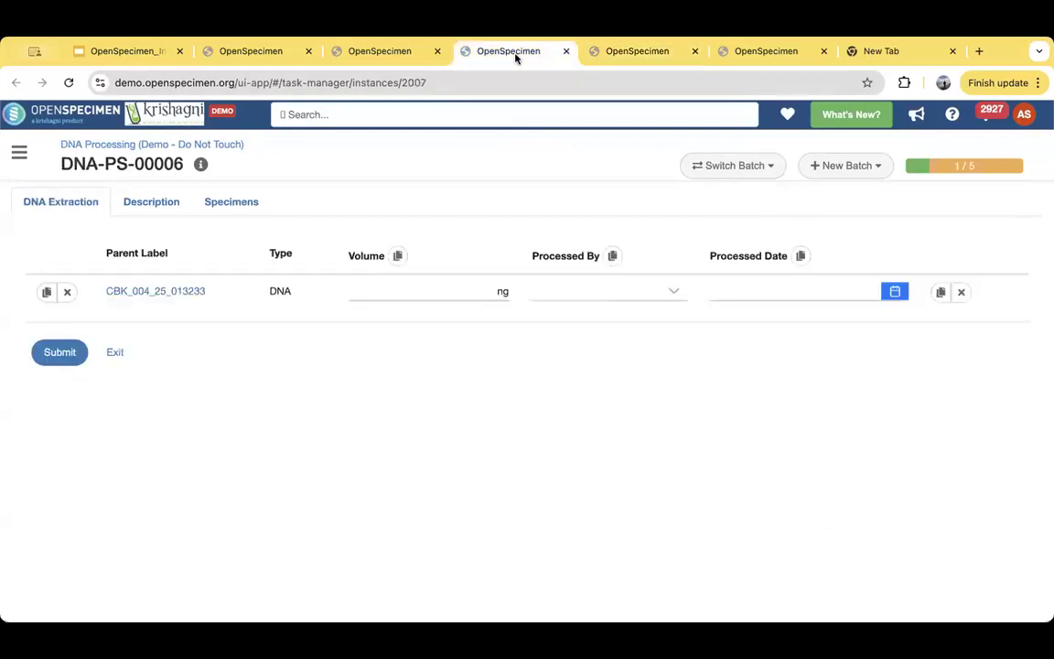
left_click(942, 170)
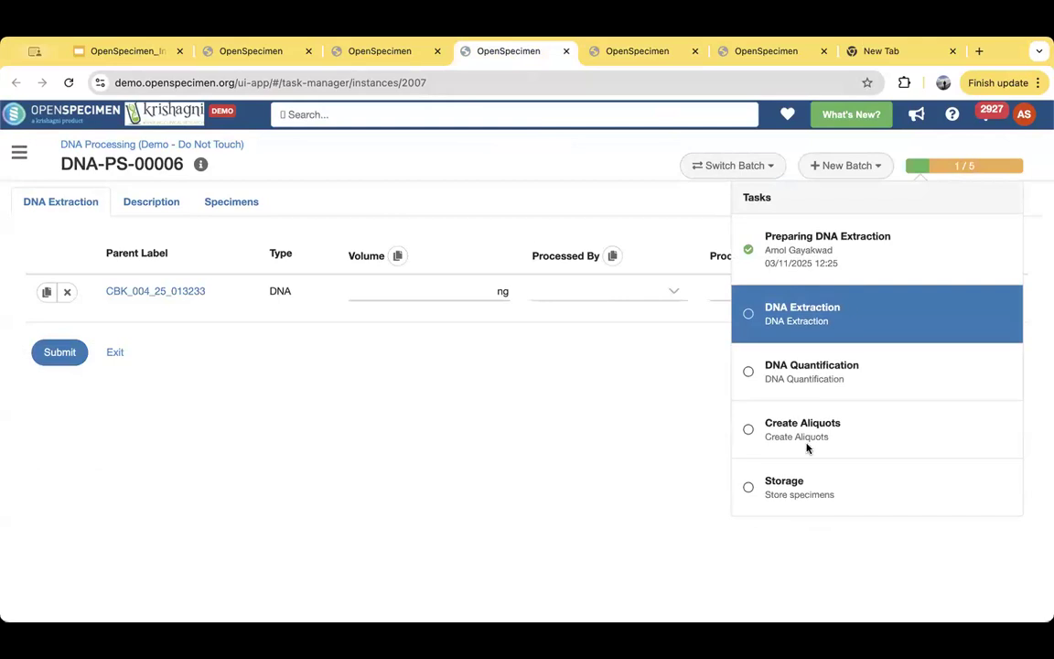
left_click(844, 256)
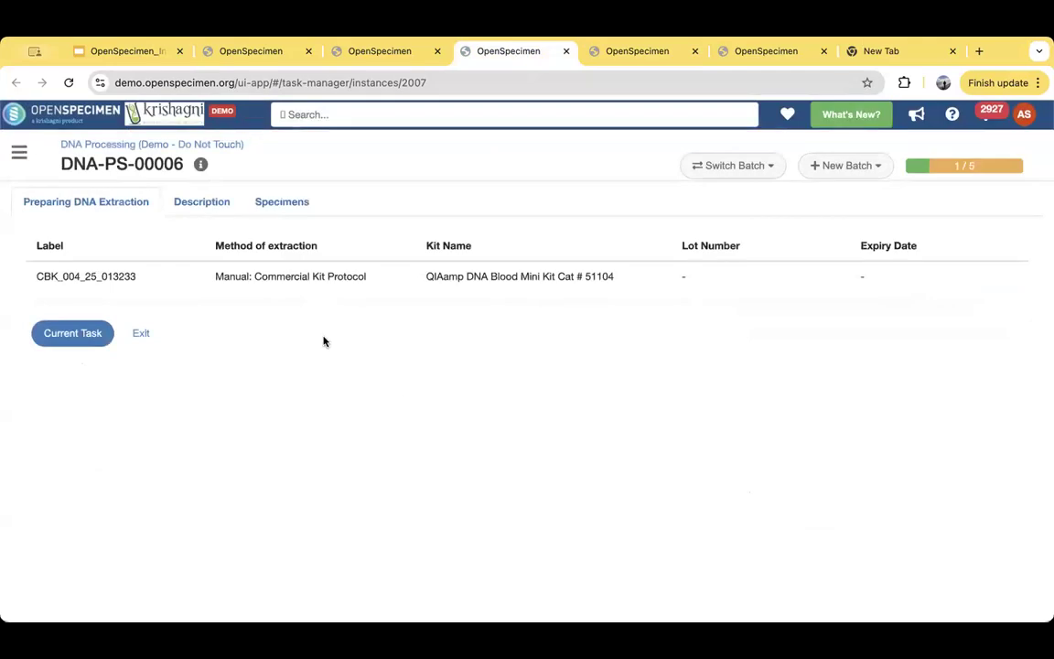
left_click(96, 335)
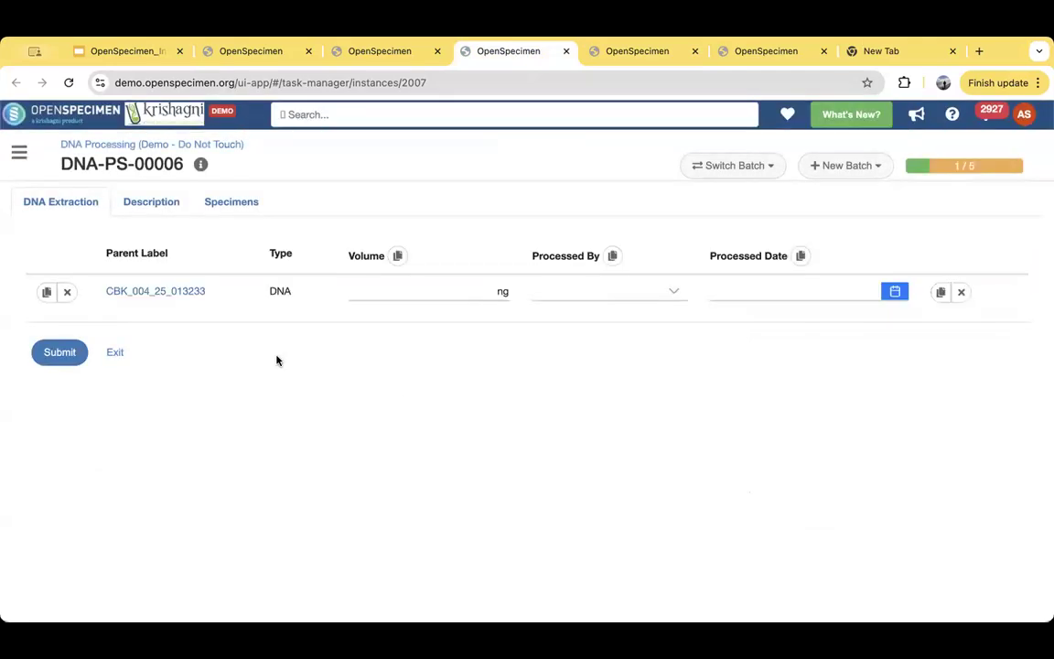
left_click(450, 295)
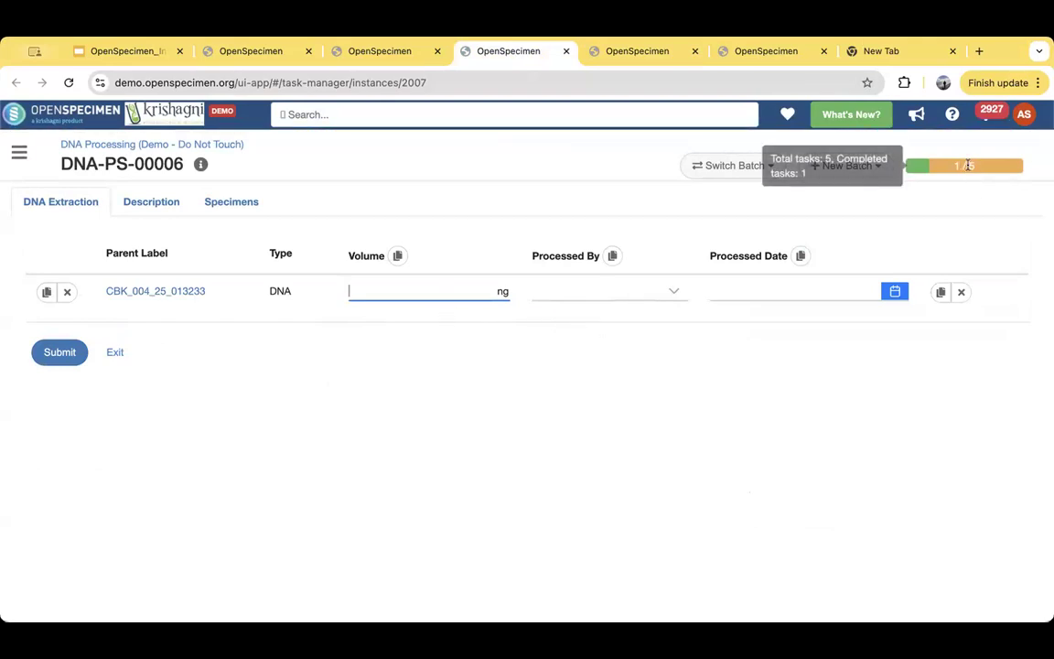
left_click(924, 165)
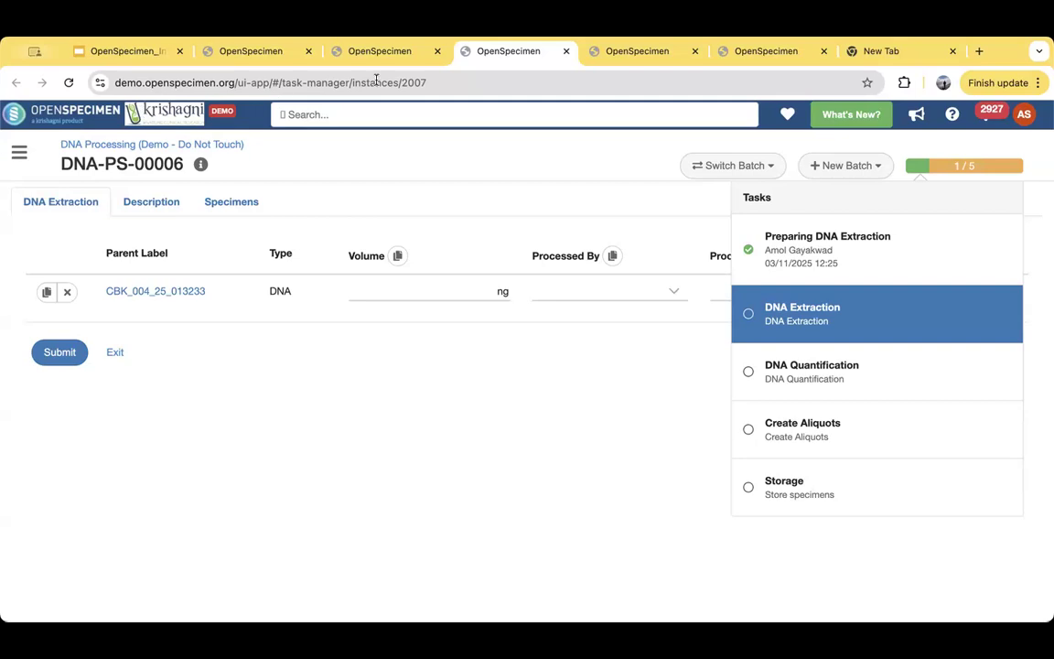
- Review the tasks of serum batch SPW-00008 from Clotting to Store & assign barcodes, and return to the unfiltered Batches list
left_click(775, 52)
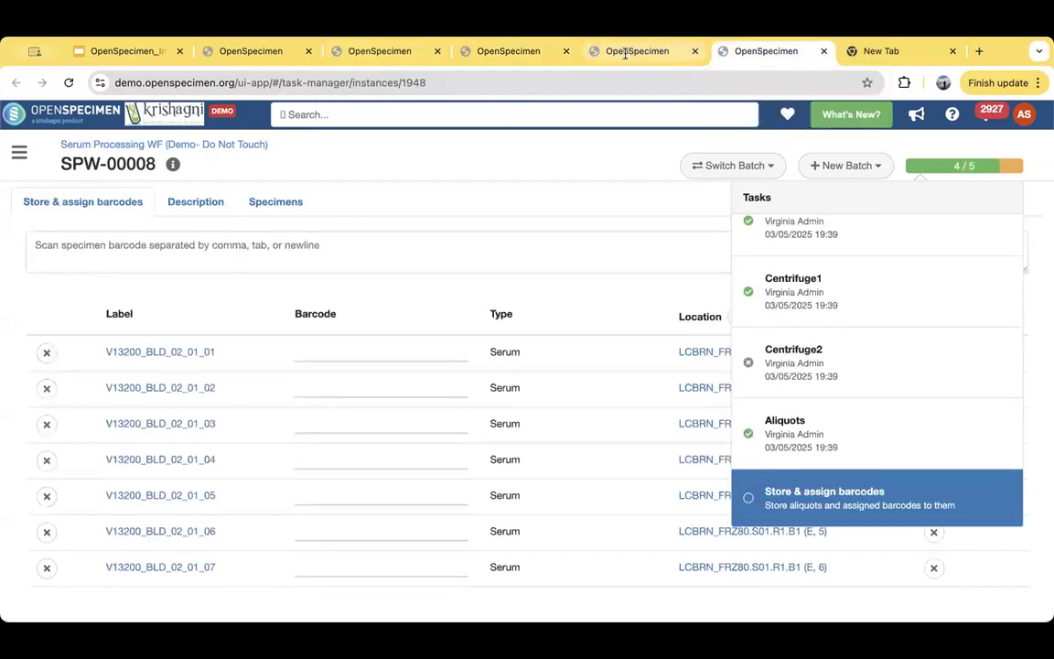
scroll(835, 389, "up", 1)
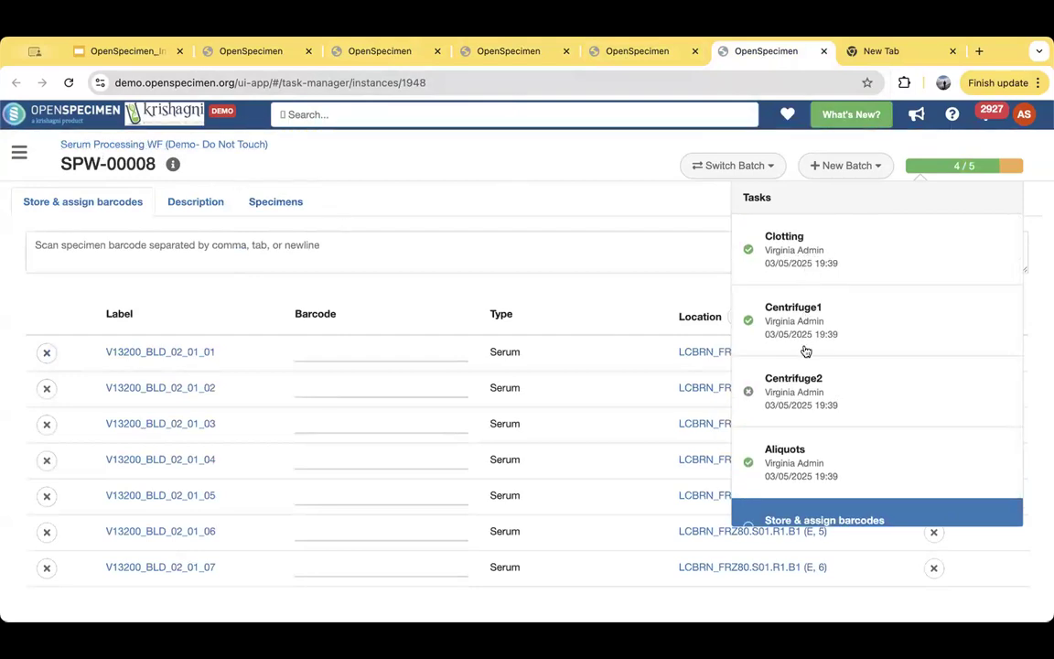
scroll(805, 351, "down", 1)
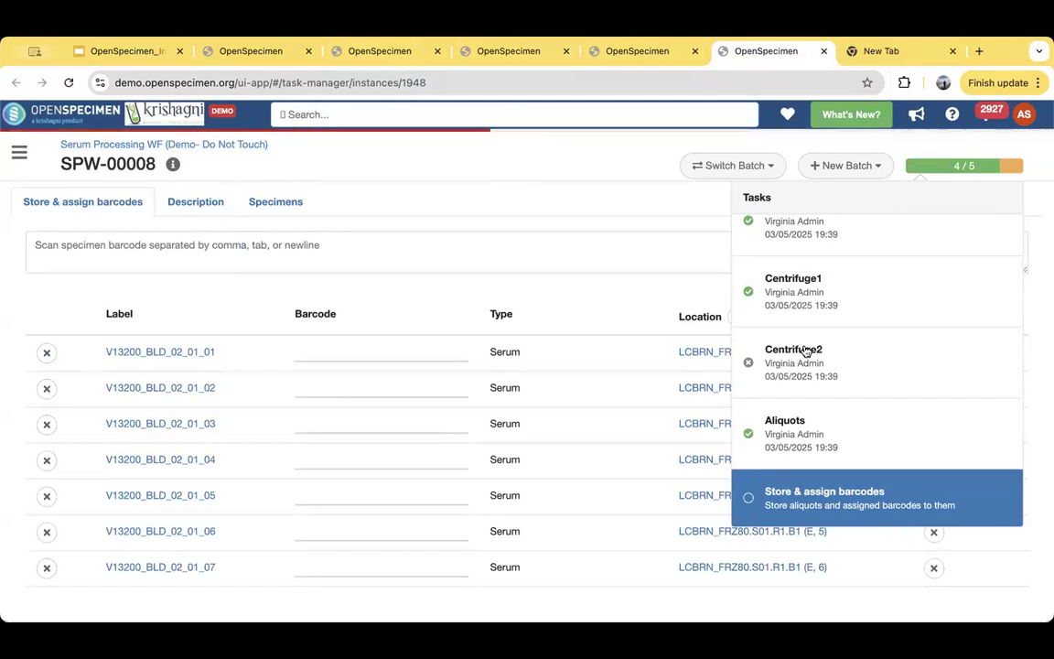
scroll(804, 350, "up", 1)
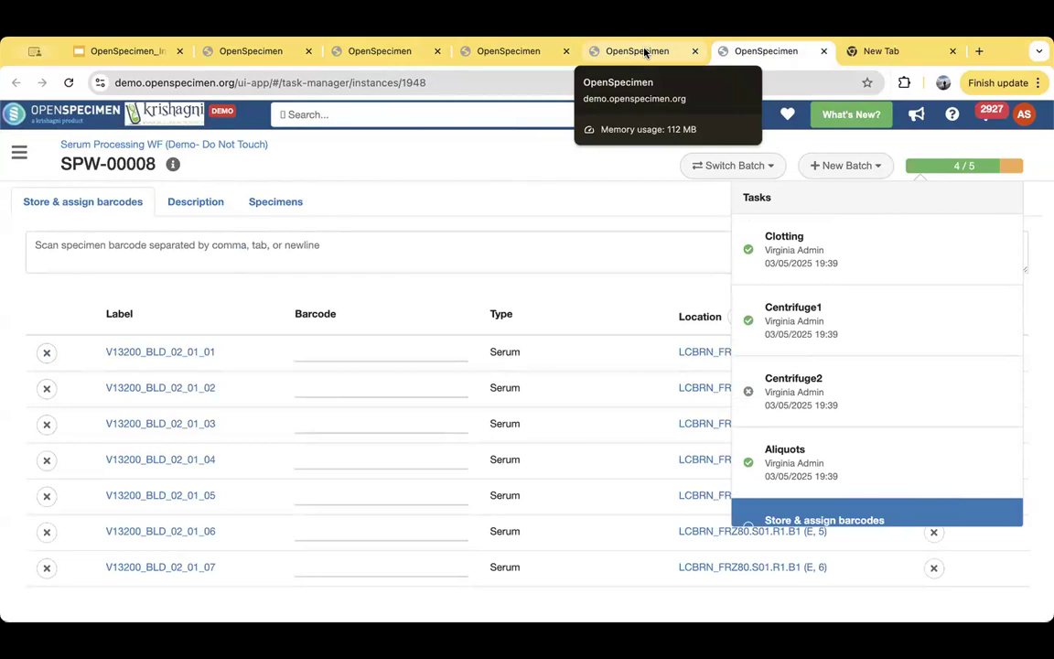
left_click(357, 53)
left_click(278, 52)
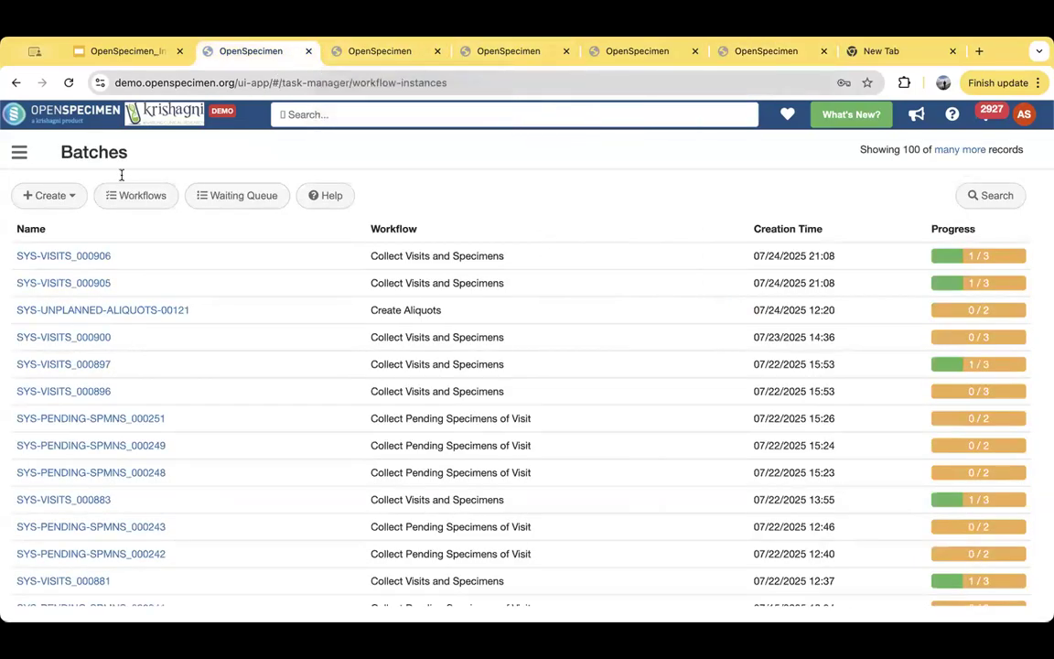
- Filter the distribution protocols by the title "demo" and open A Demo Distribution Protocol
left_click(19, 152)
scroll(102, 488, "down", 3)
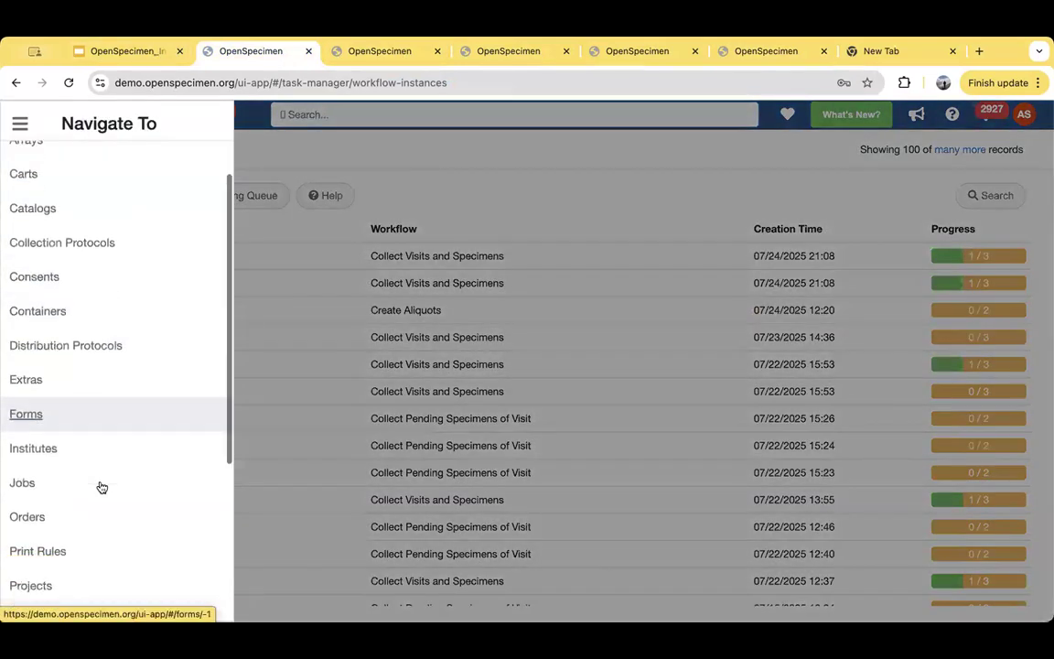
left_click(85, 332)
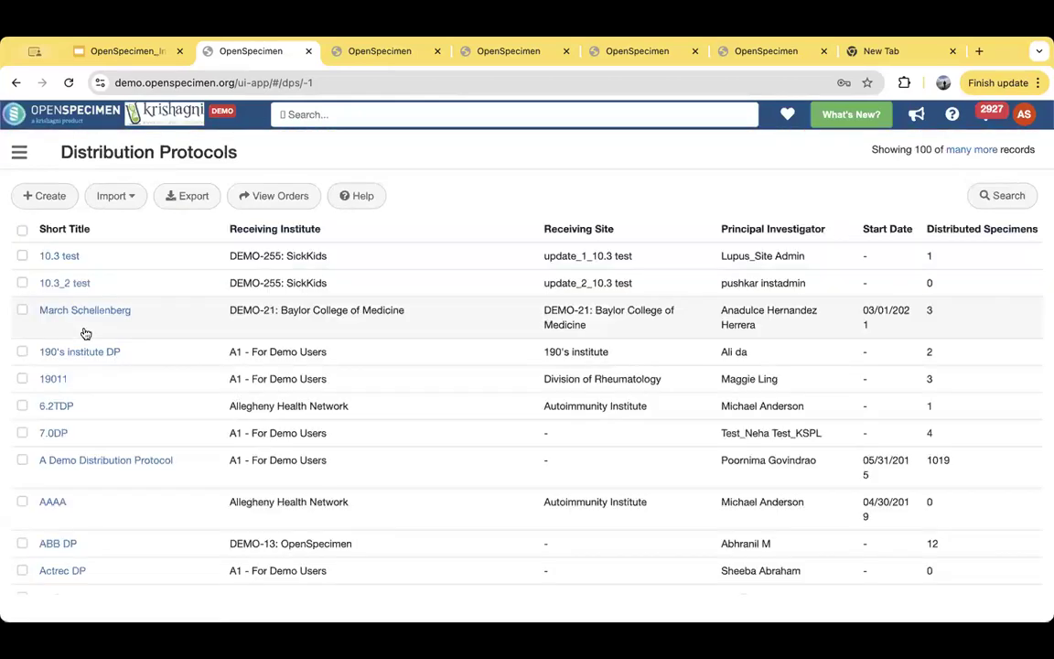
left_click(1004, 197)
left_click(899, 277)
type("demo")
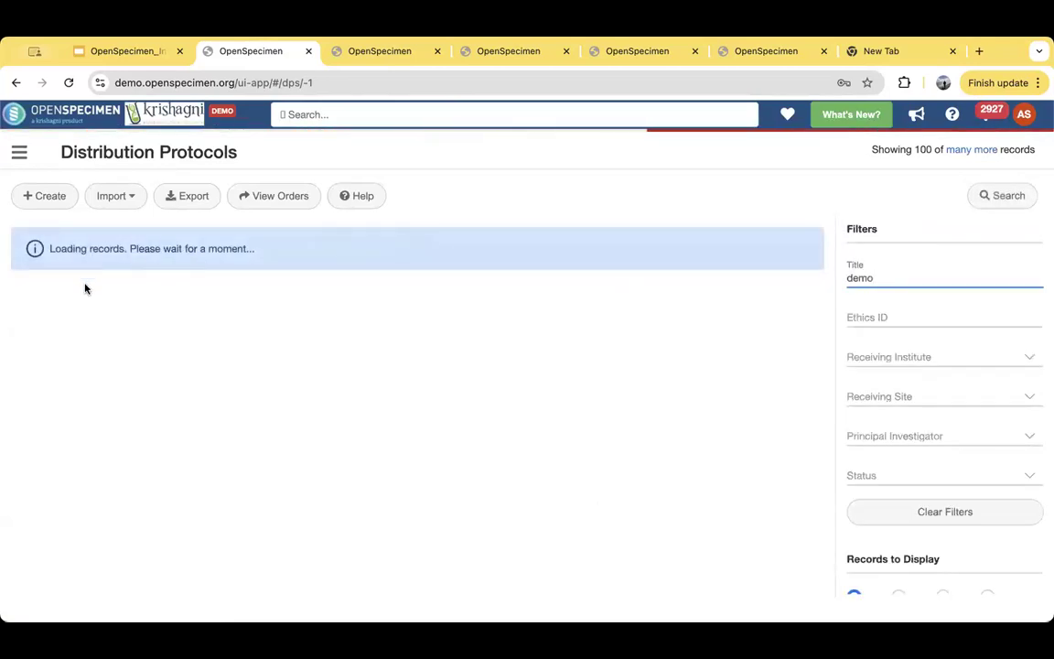
left_click(91, 264)
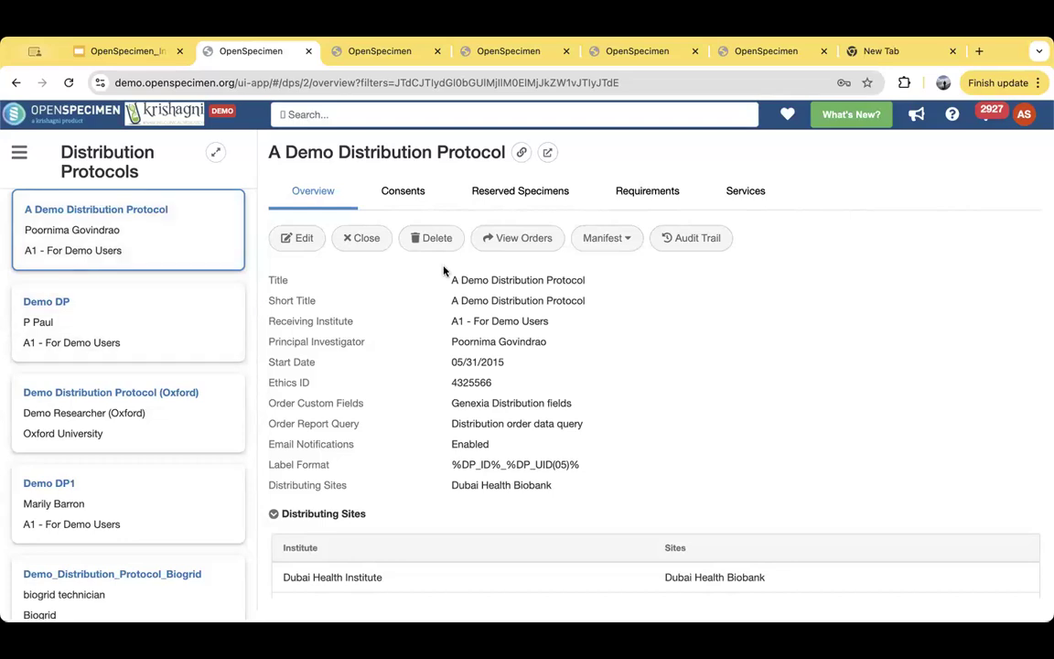
- Review the distribution protocol's requirements, consents and reserved specimens, and return to its overview
left_click(657, 193)
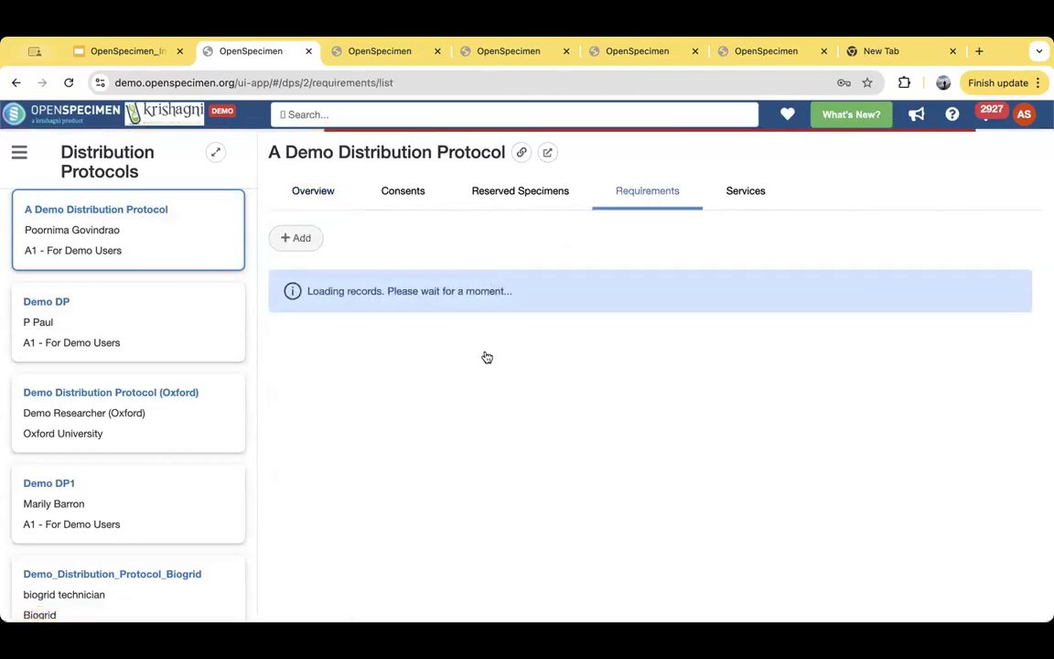
left_click(413, 194)
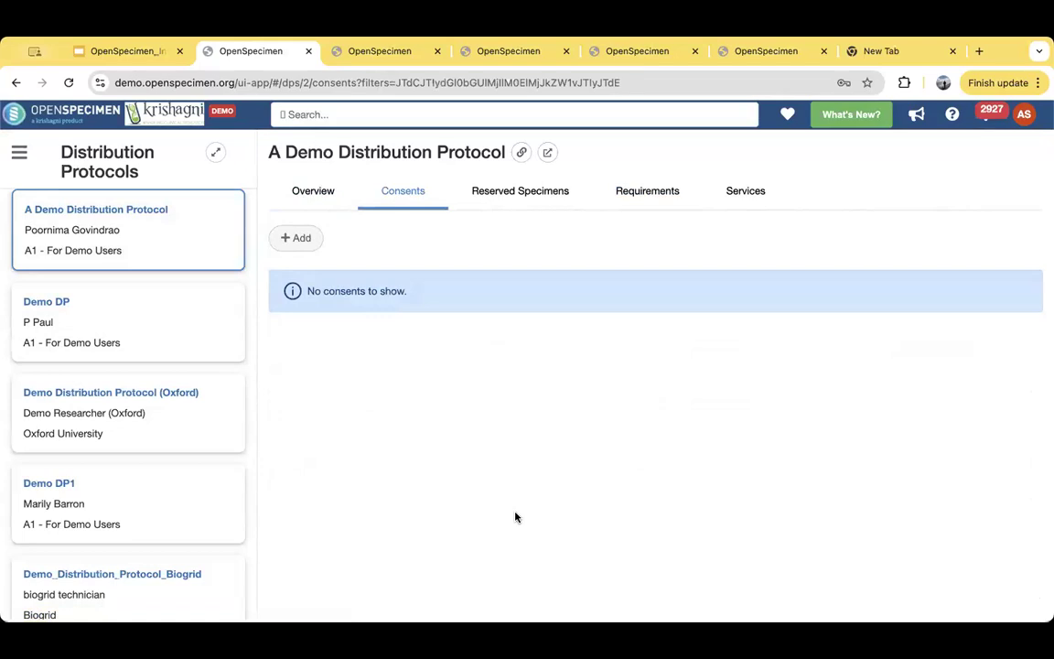
left_click(302, 199)
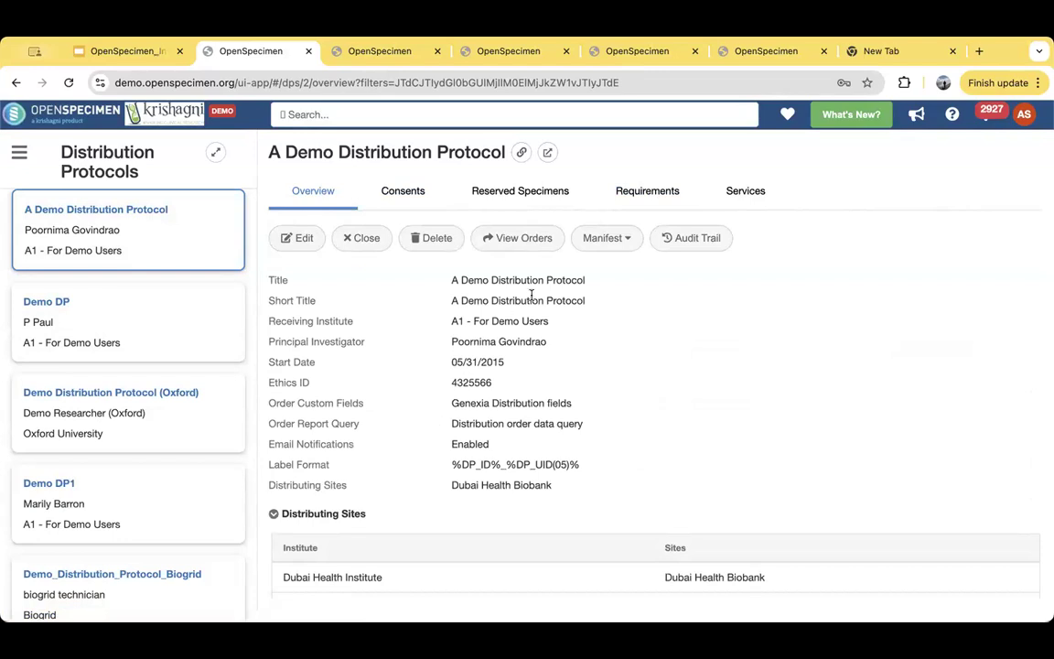
left_click(517, 194)
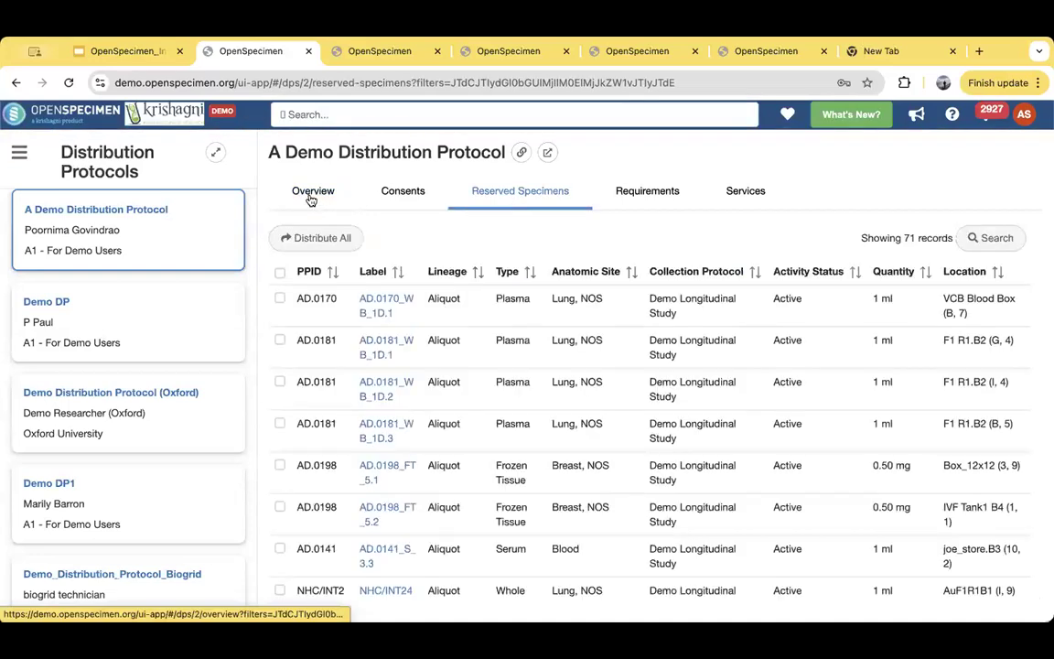
left_click(311, 195)
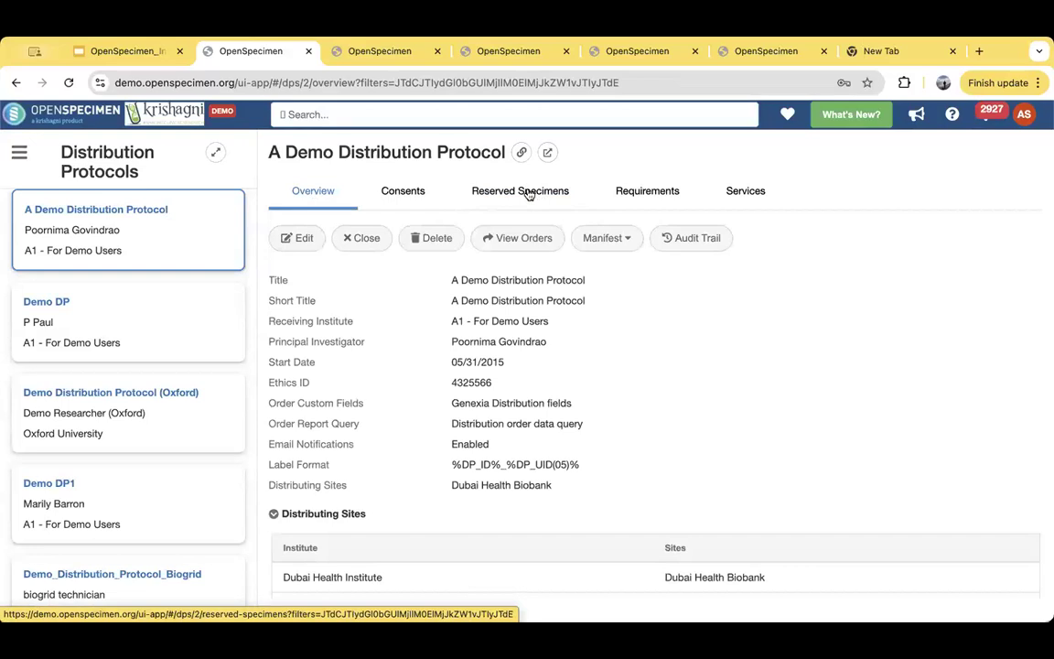
left_click(526, 196)
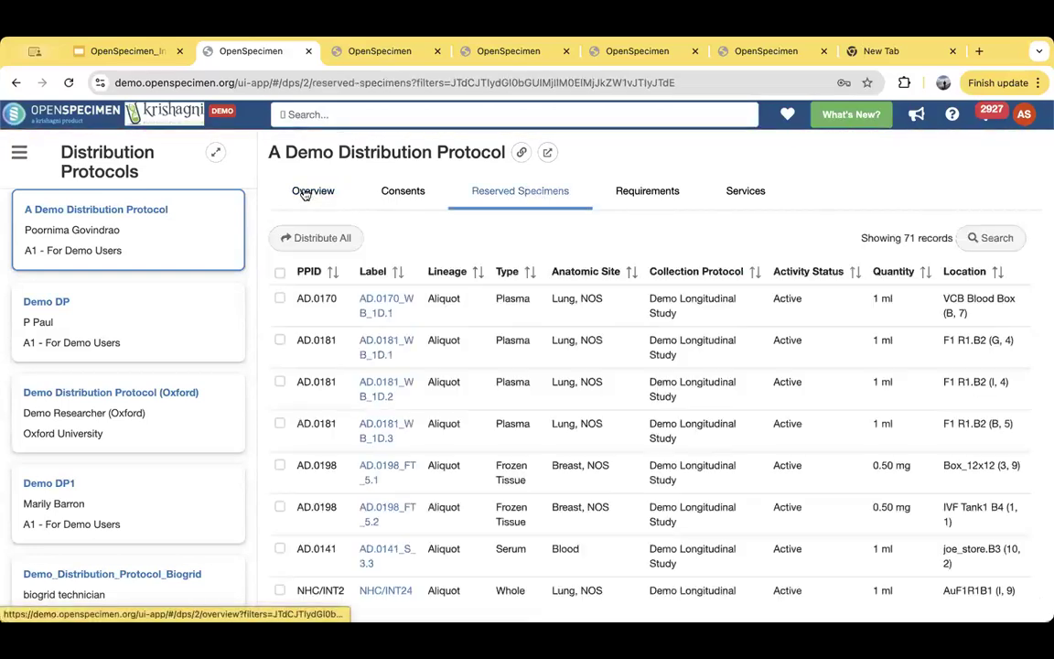
left_click(305, 193)
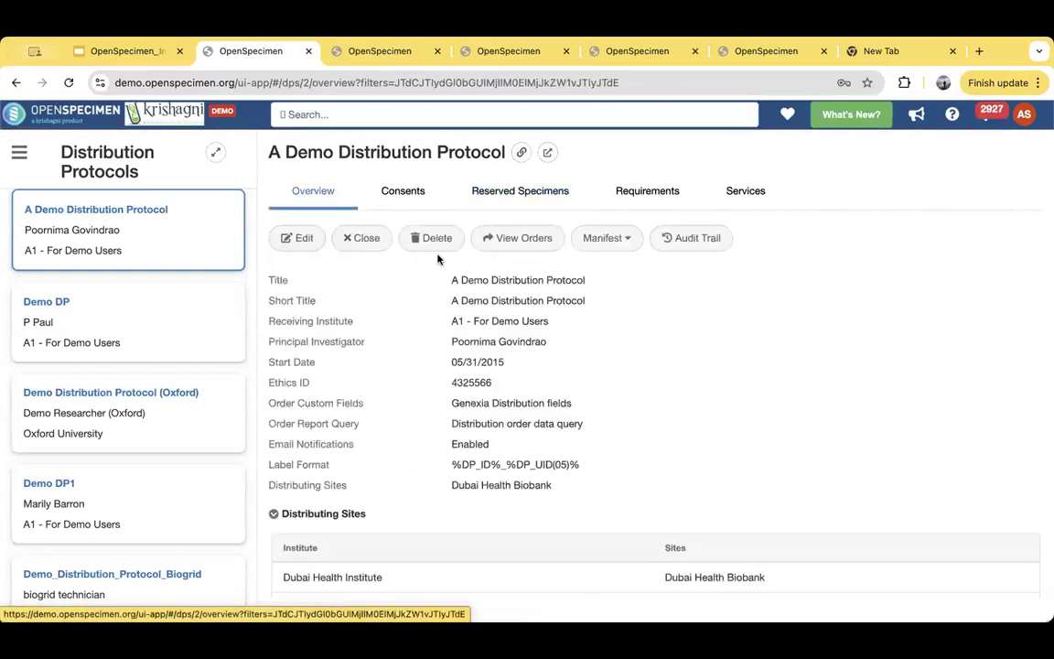
- Open the newest order of A Demo Distribution Protocol, #860, and check its specimens and overview
left_click(534, 240)
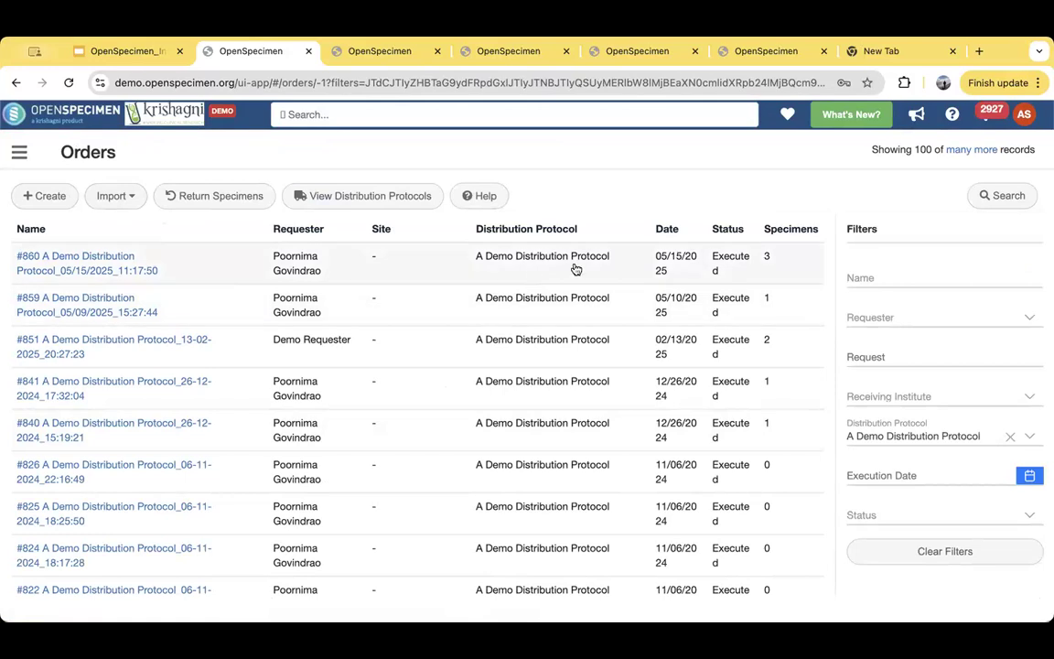
left_click(97, 266)
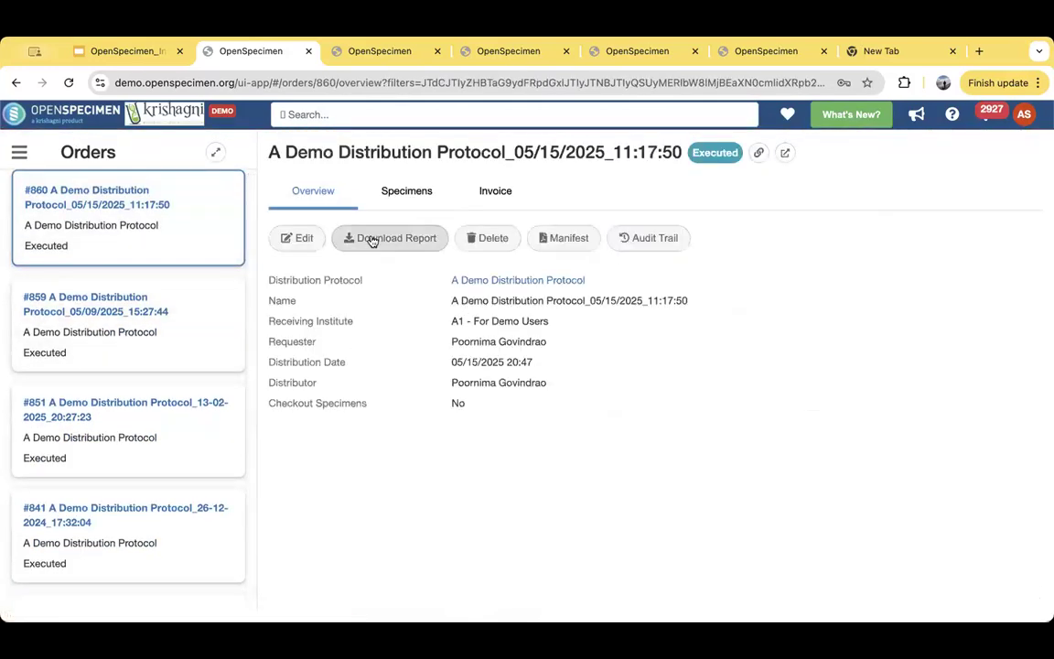
left_click(409, 195)
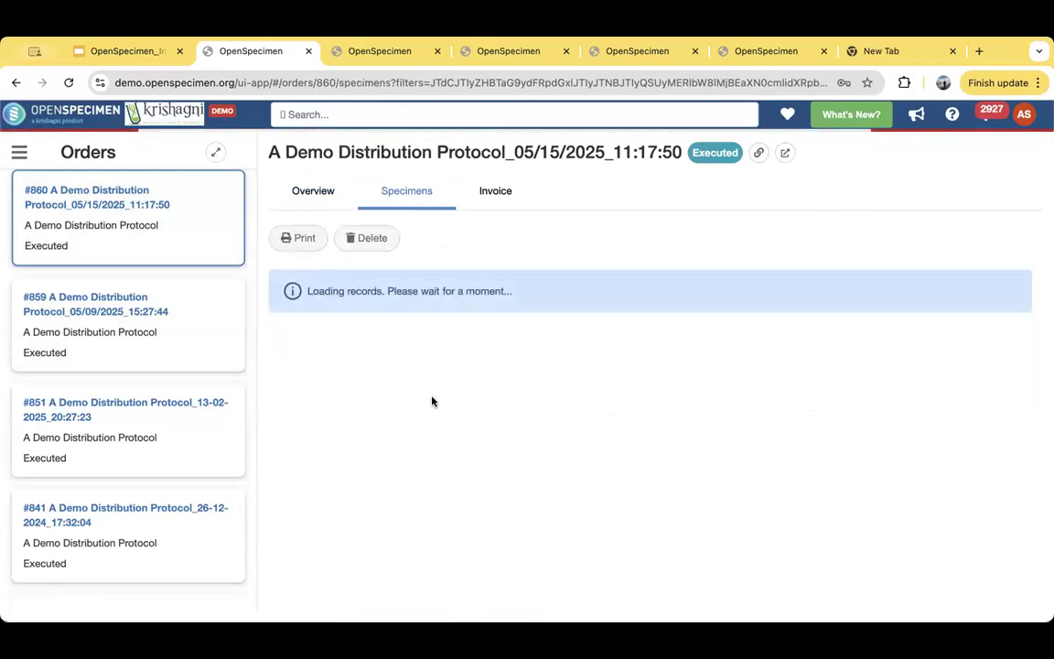
left_click(303, 191)
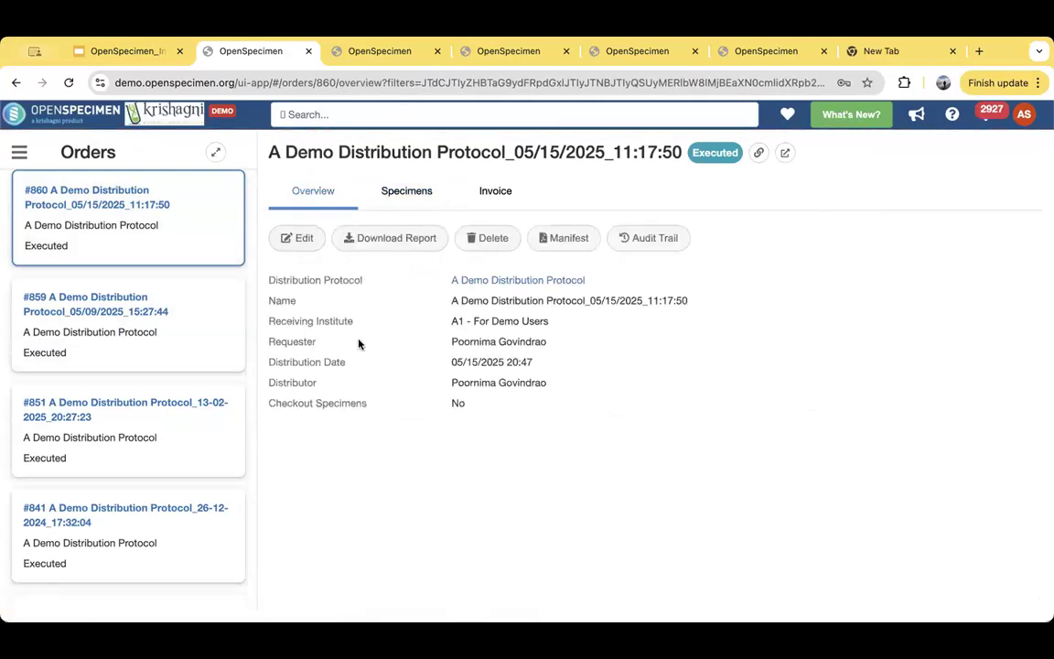
- Examine the order's requester and distributor details, its specimens and its invoice, and return to the overview
left_click_drag(293, 341, 596, 344)
left_click_drag(294, 381, 555, 383)
left_click(382, 414)
left_click(403, 193)
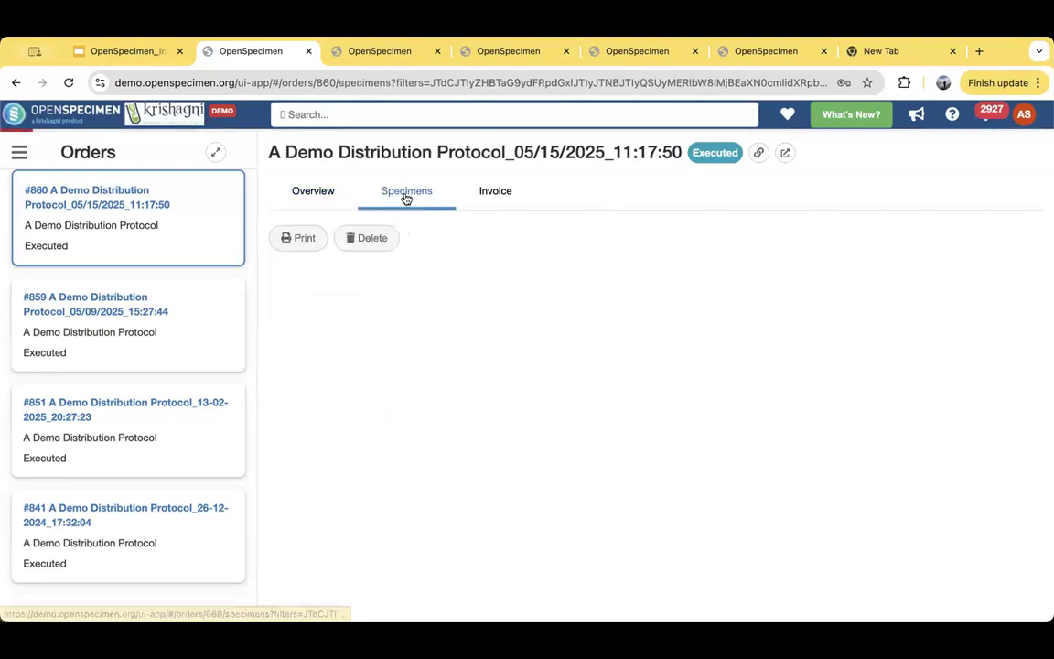
left_click(503, 200)
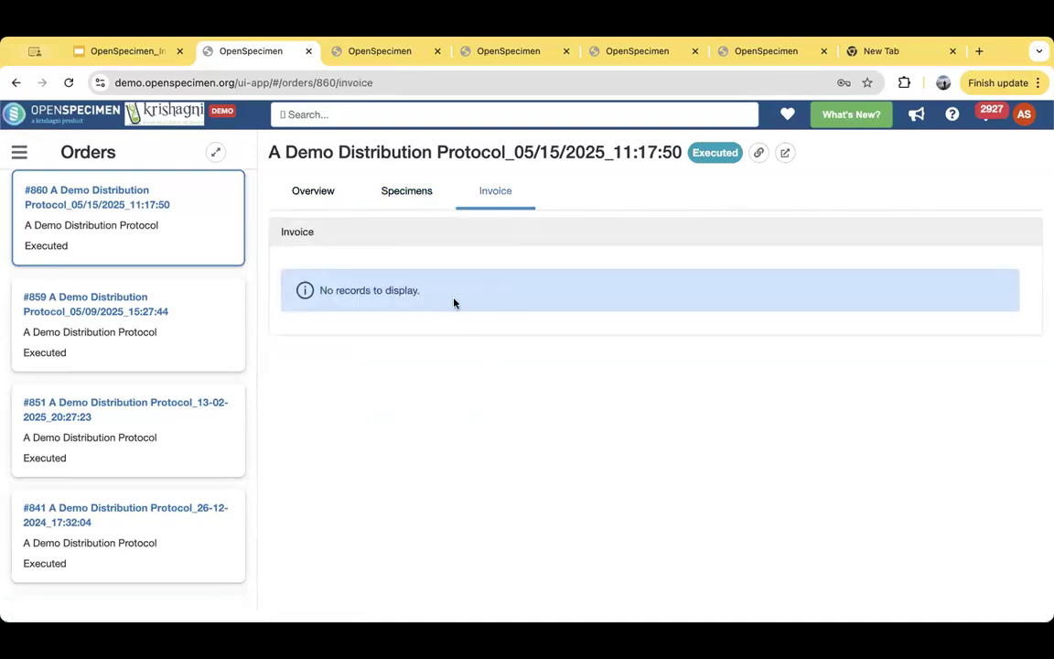
left_click(324, 198)
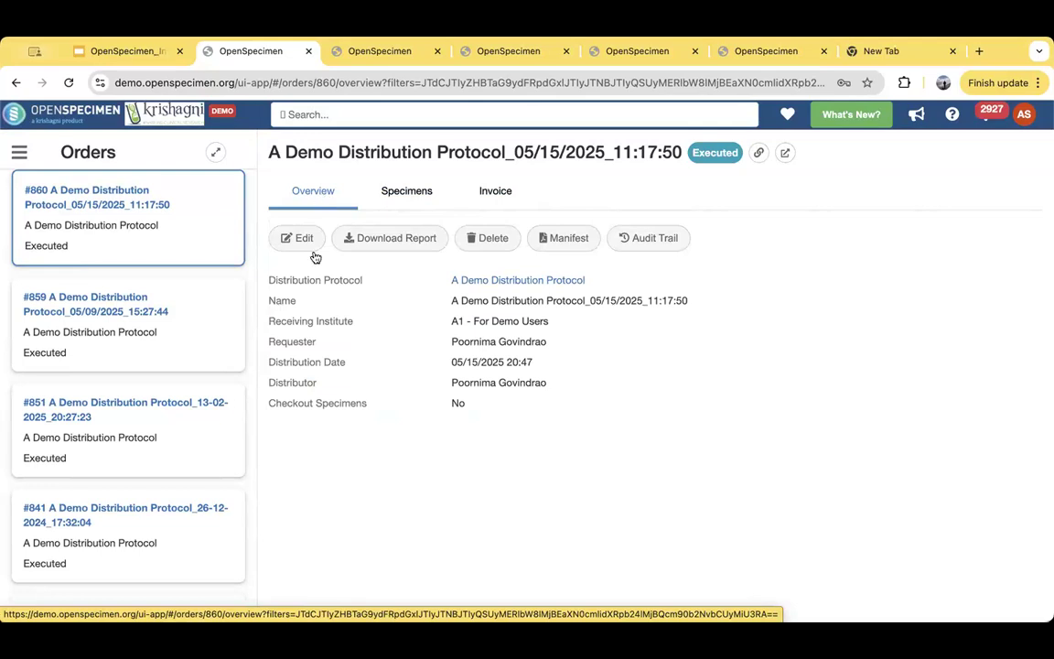
- Open the saved queries and list those in the Queries for Demo folder
left_click(20, 150)
scroll(117, 479, "down", 3)
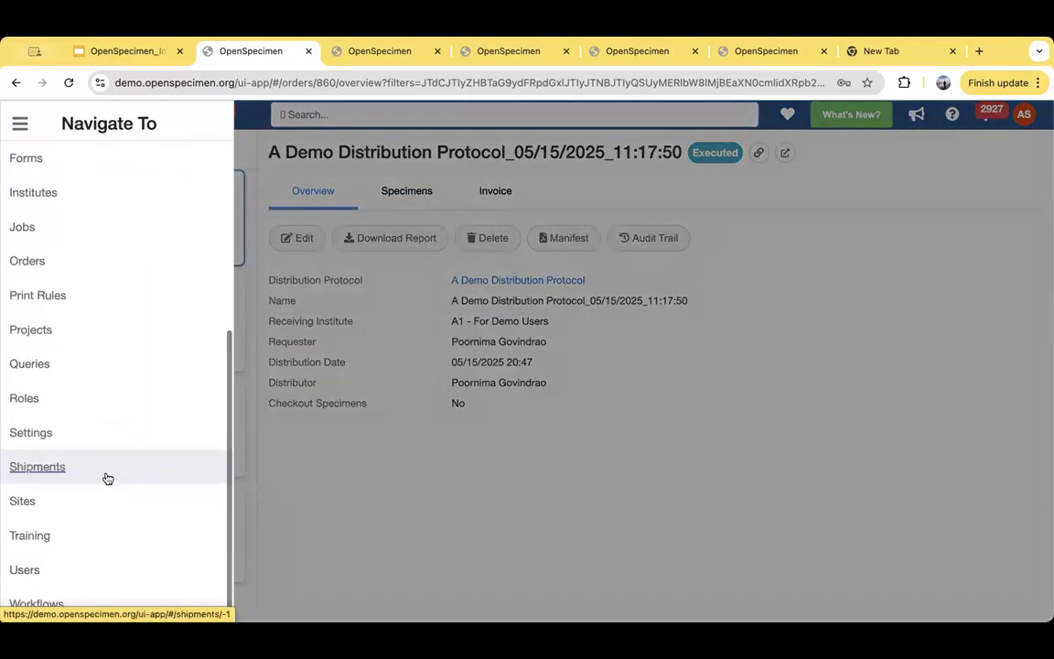
left_click(31, 367)
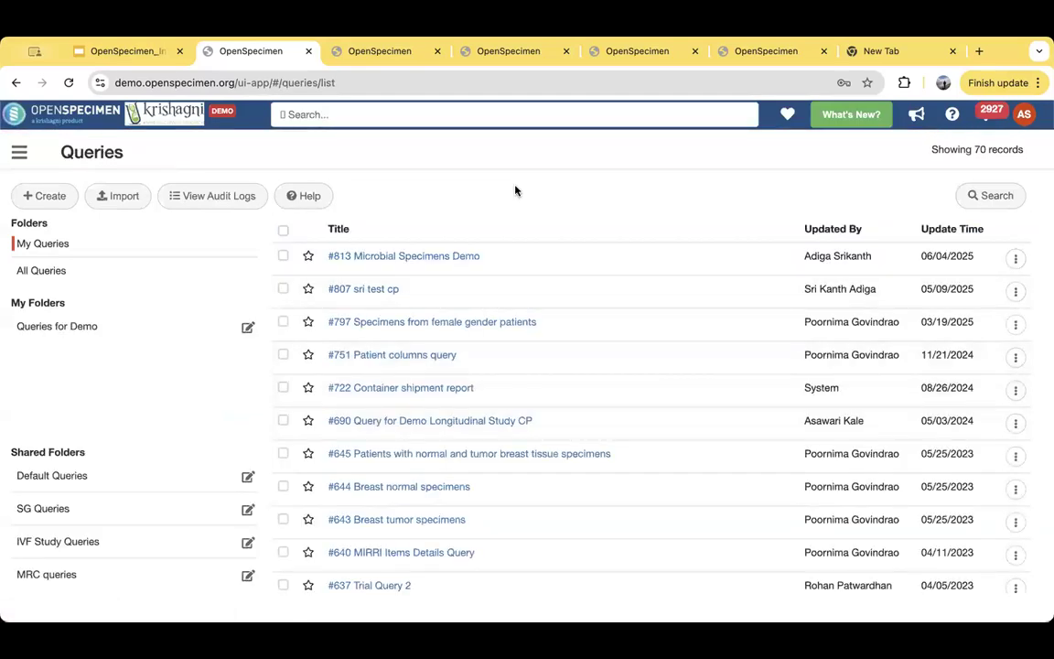
left_click(93, 328)
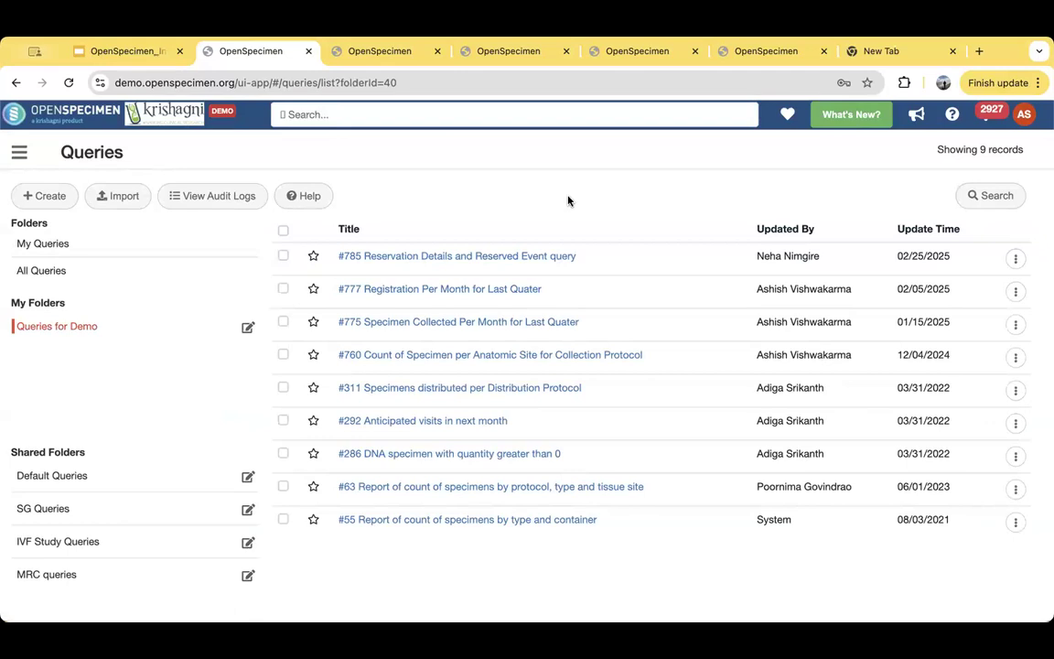
- Start a new query and choose Demo Longitudinal Study as its collection protocol
left_click(63, 212)
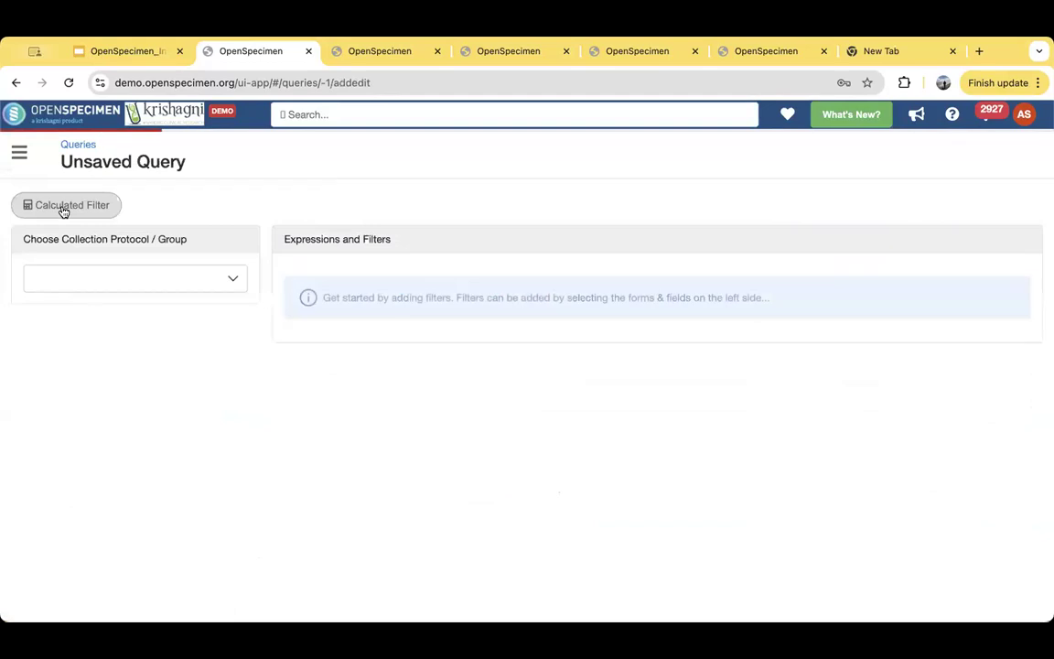
left_click(133, 284)
left_click(132, 316)
type("demo")
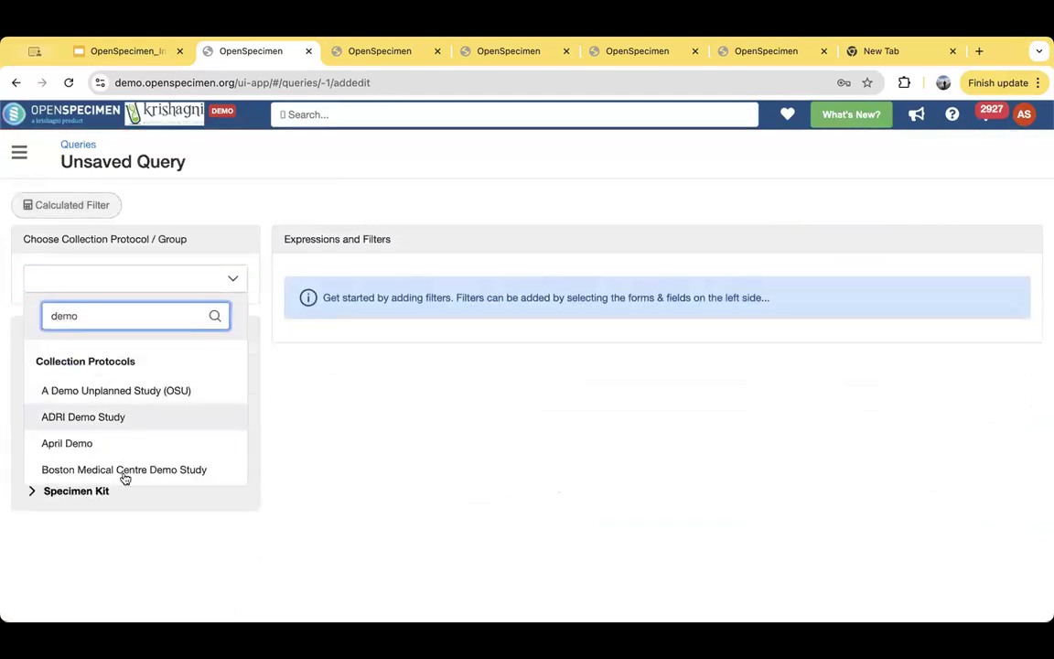
type(" lo")
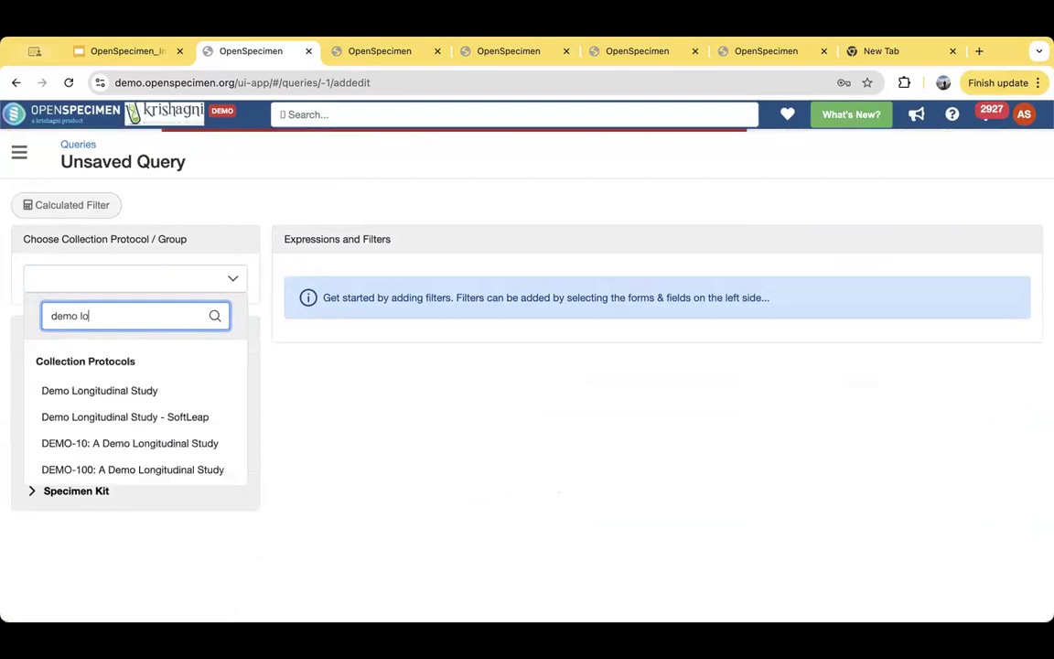
left_click(148, 395)
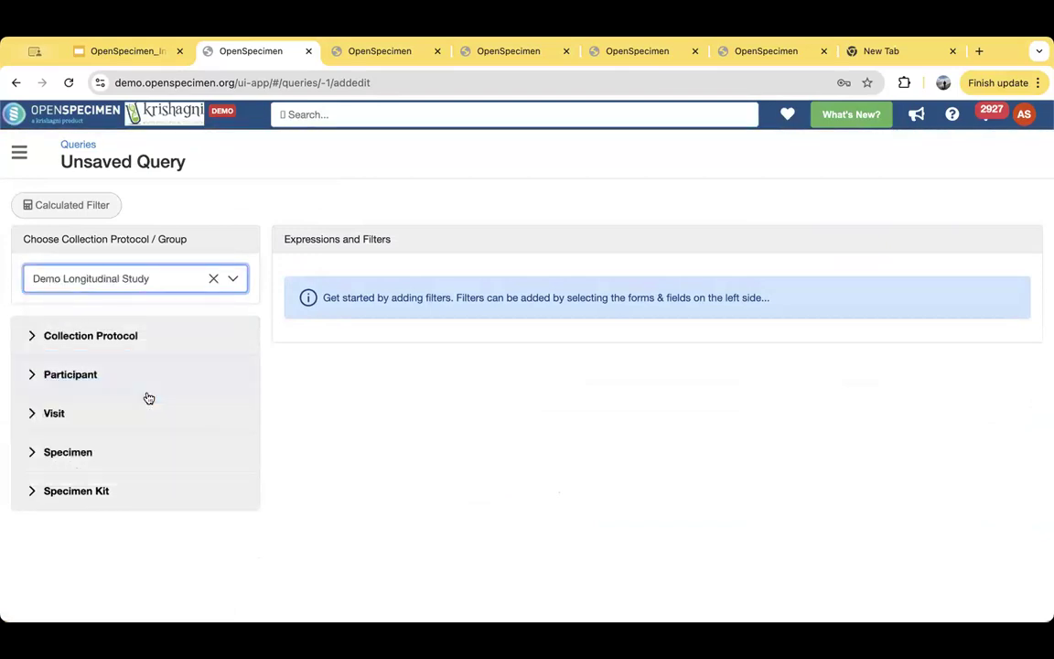
- Add a participant filter with Gender Equals Female and check the query's count results
left_click(34, 377)
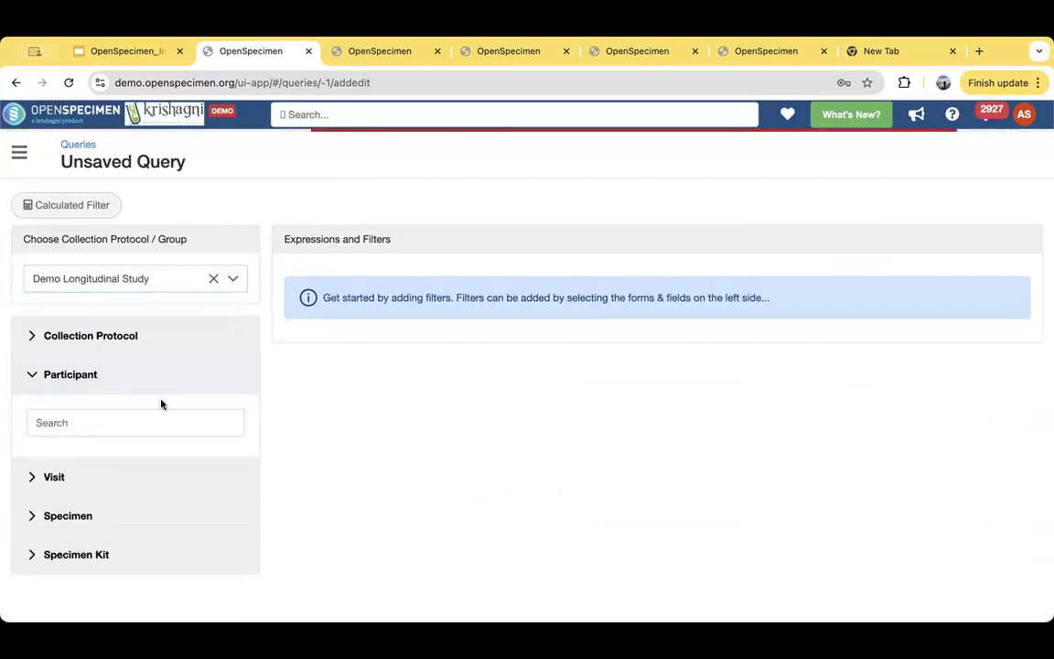
left_click(103, 420)
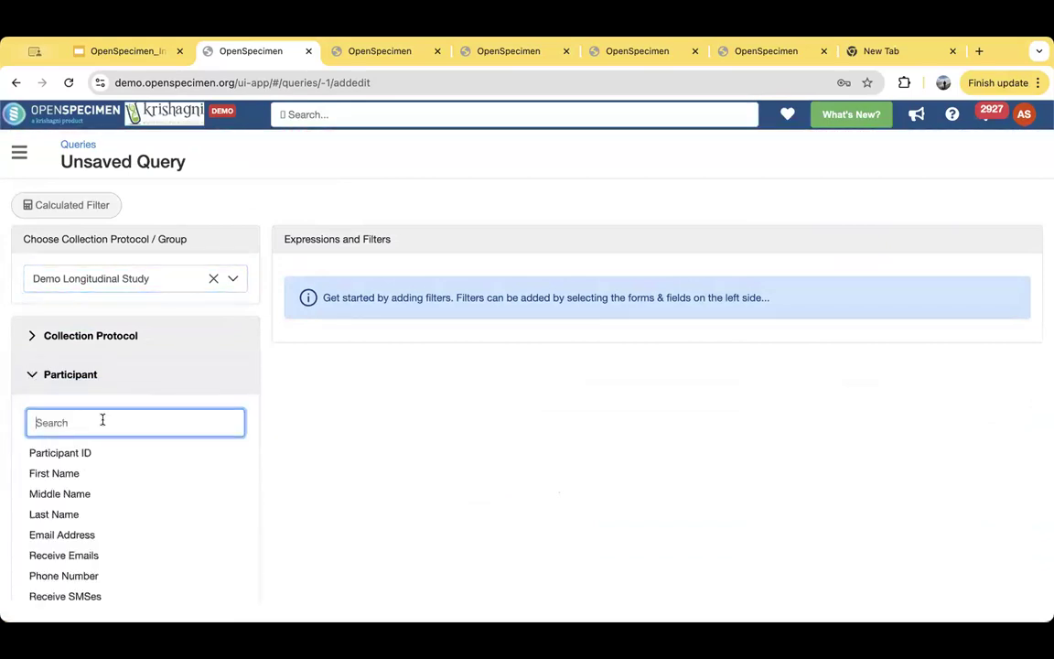
type("gende")
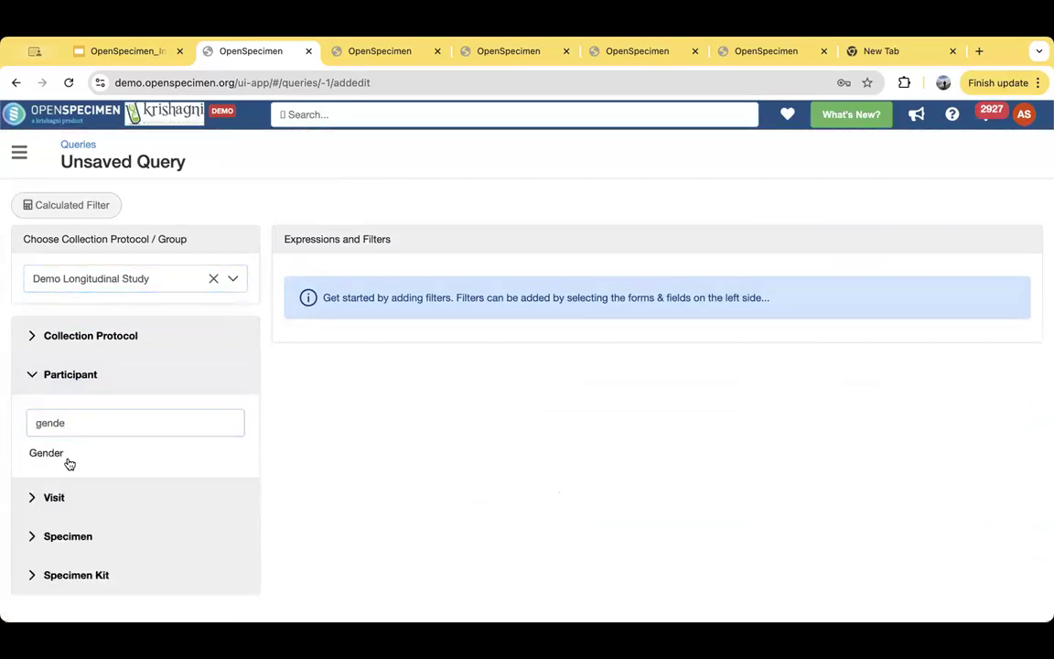
left_click(73, 453)
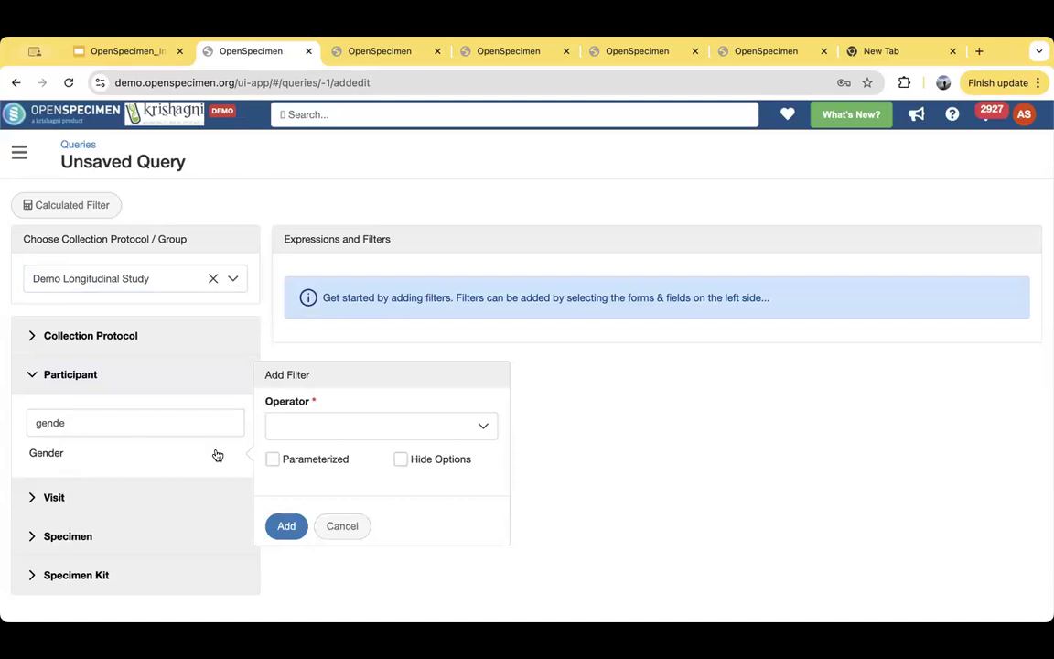
left_click(344, 430)
left_click(413, 446)
left_click(386, 457)
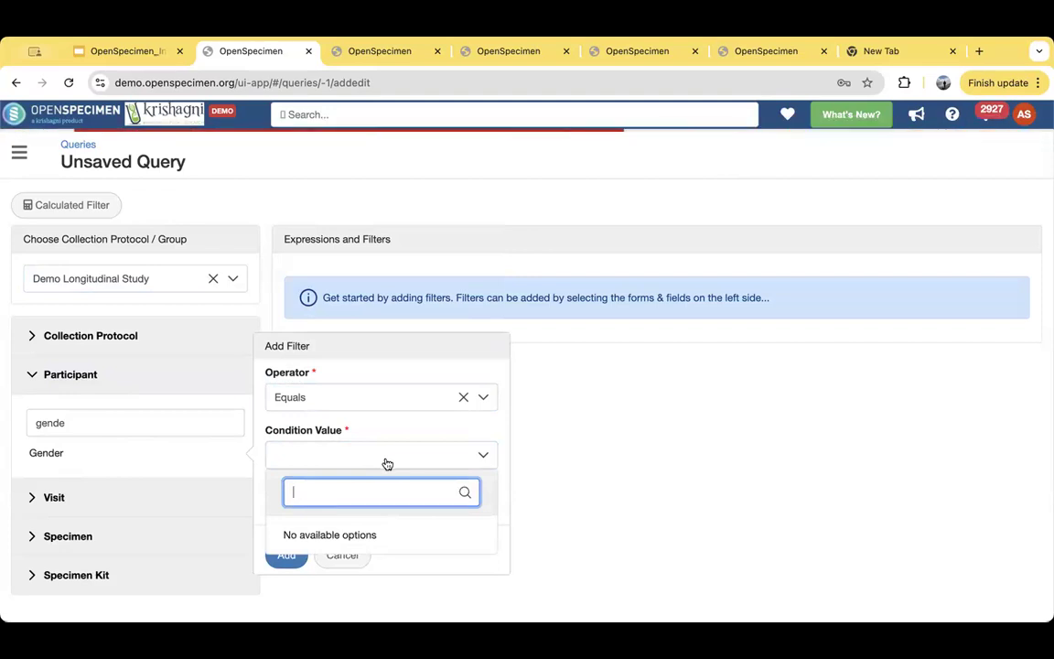
left_click(307, 318)
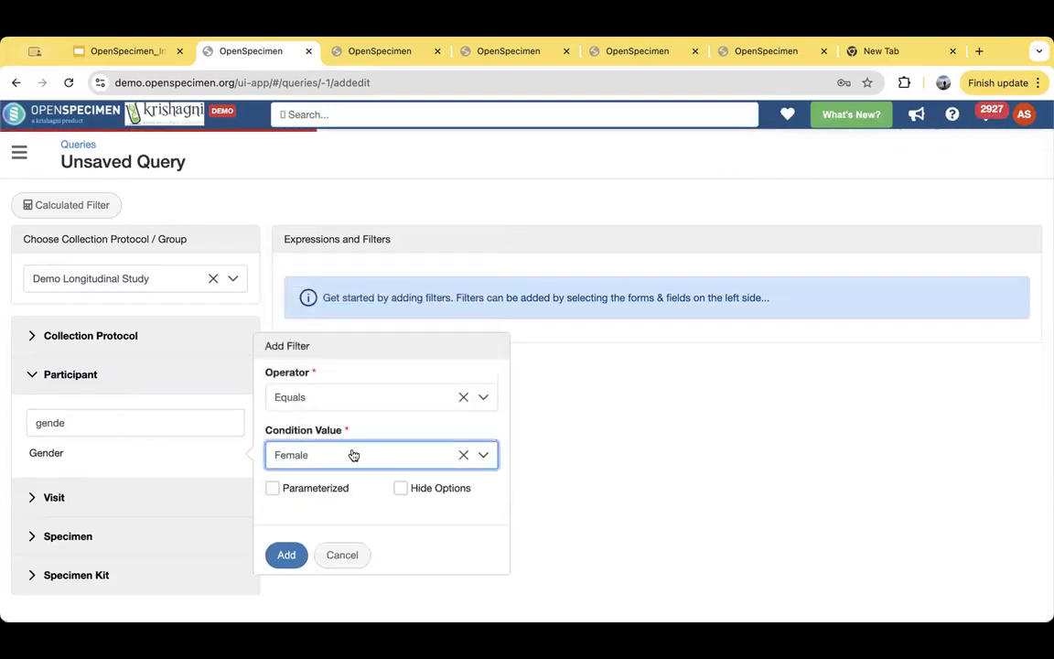
left_click(286, 554)
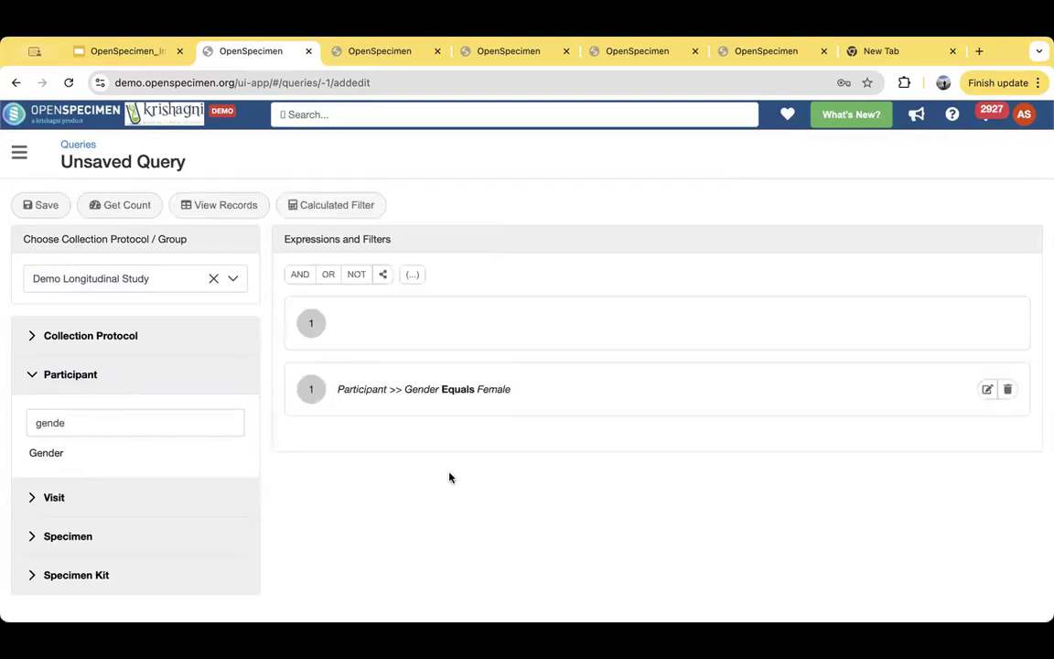
left_click(133, 210)
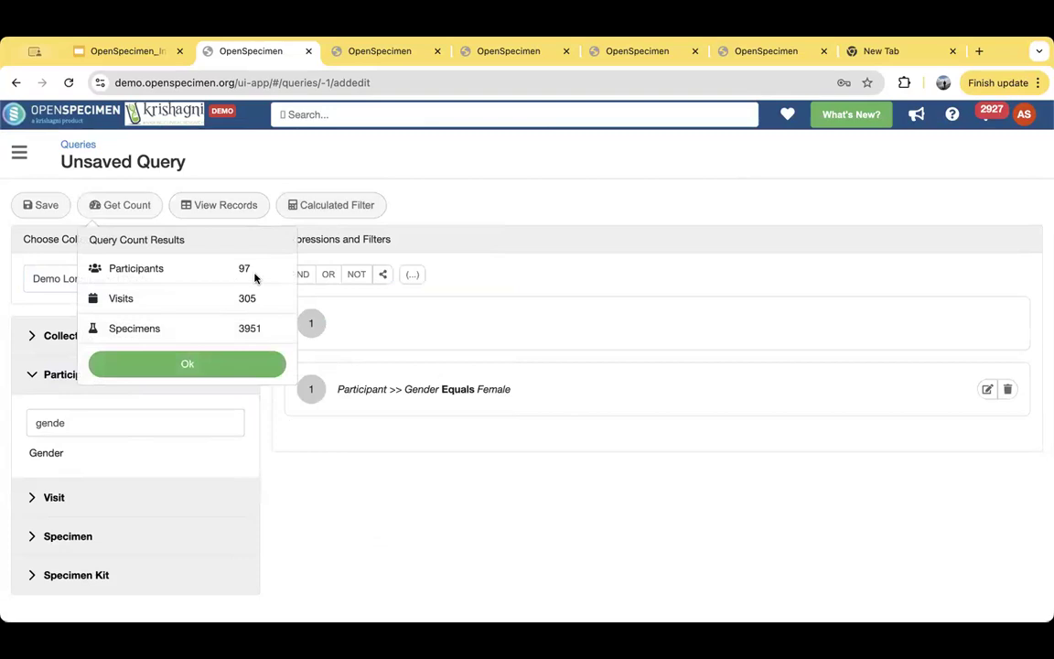
left_click(221, 370)
- Add a specimen filter with Anatomic Site Equals Breast, NOS and check the query's count results
left_click(73, 536)
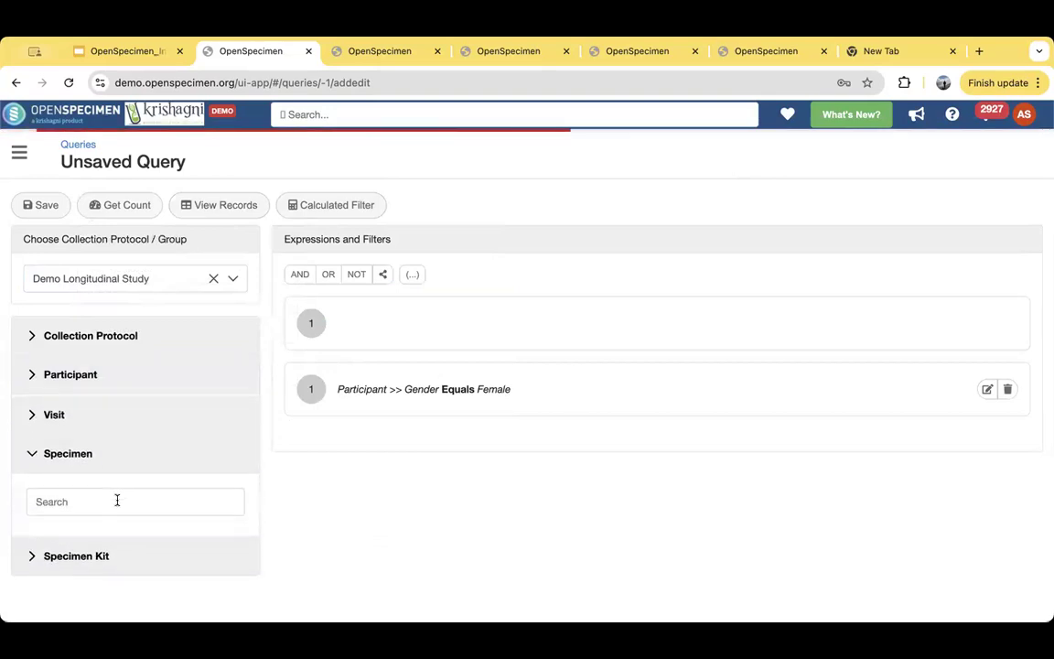
left_click(82, 501)
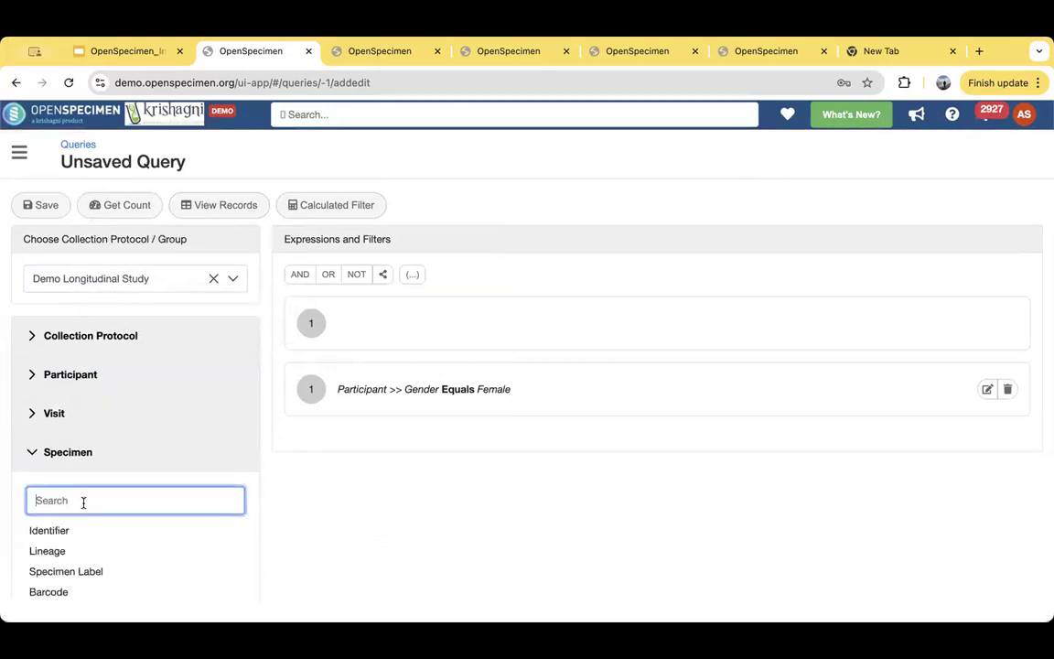
type("ana")
left_click(64, 531)
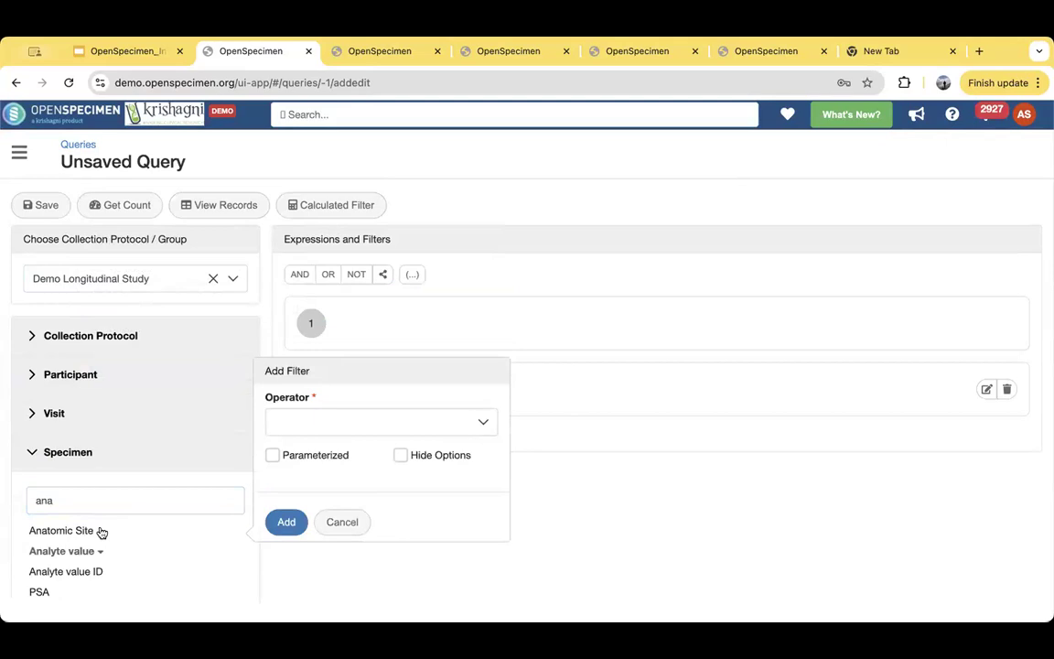
left_click(293, 427)
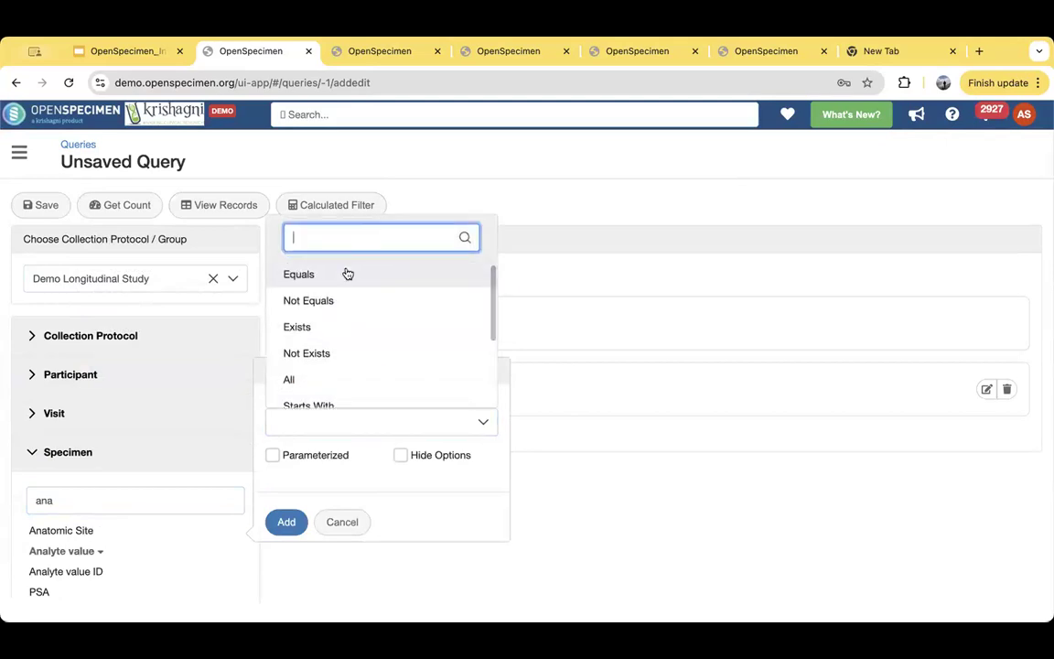
left_click(348, 273)
left_click(335, 430)
type("brest")
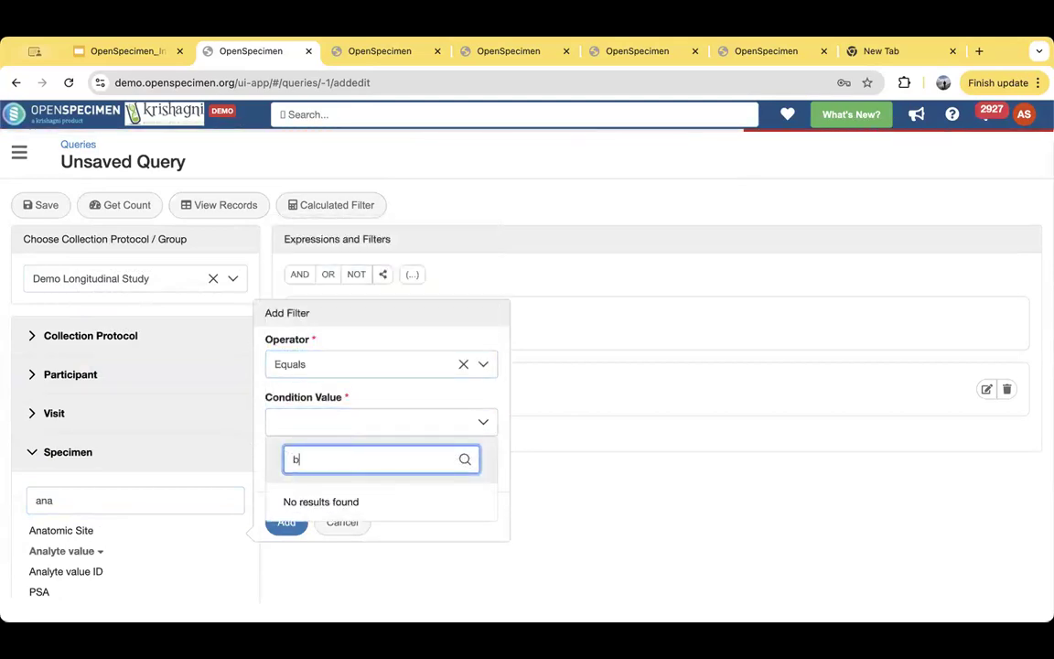
key("BackSpace")
key("BackSpace")
type("ast")
scroll(384, 348, "down", 1)
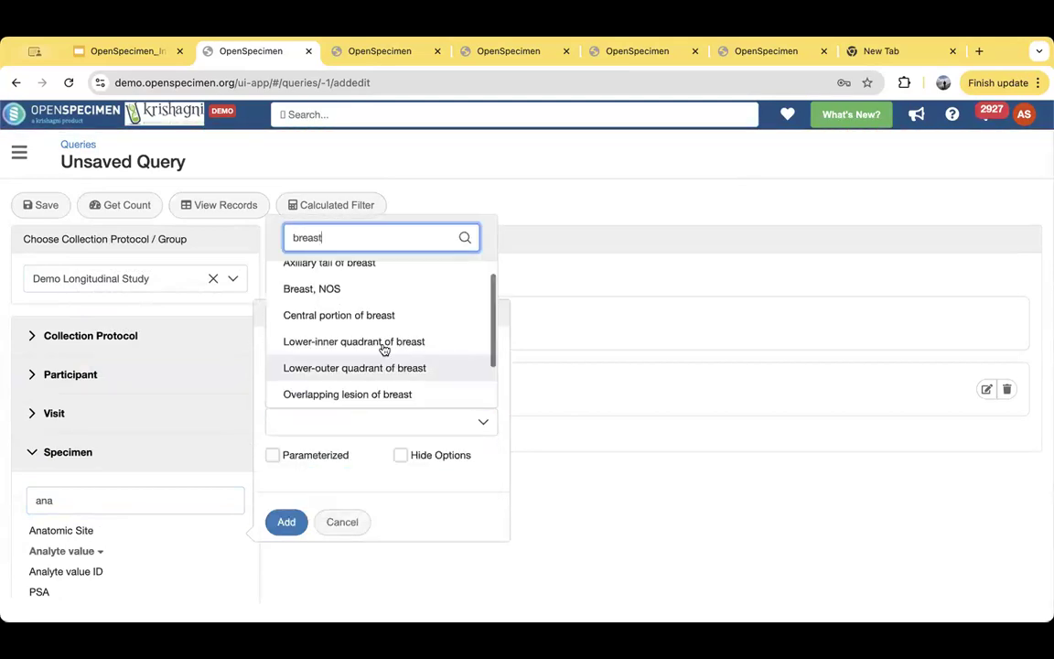
left_click(338, 291)
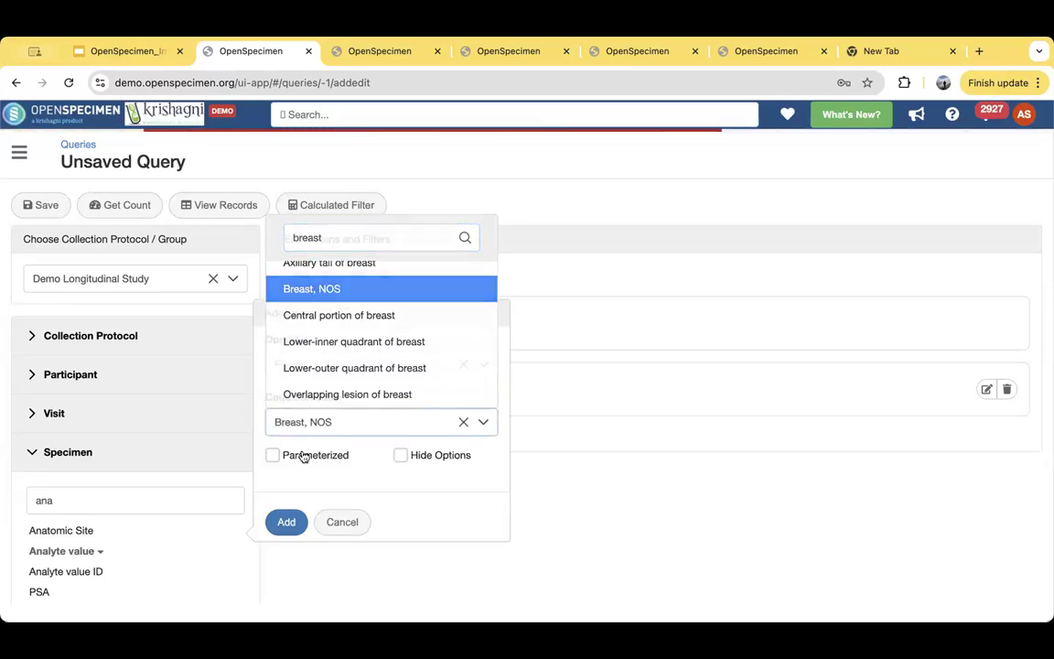
left_click(284, 522)
left_click(151, 207)
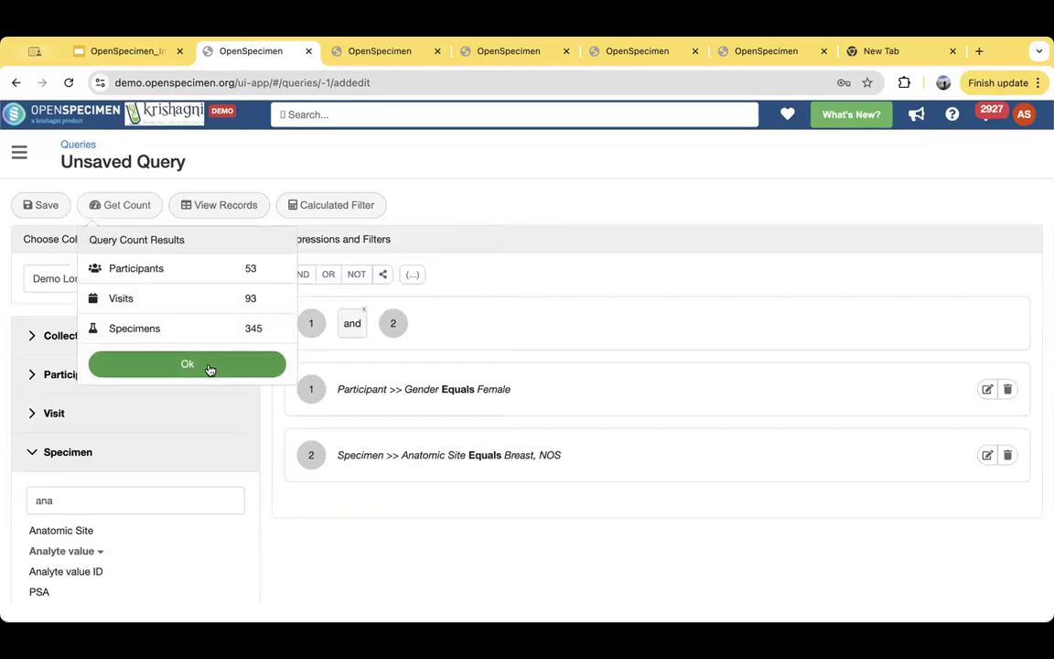
left_click(208, 368)
- Add a specimen filter with Type Equals DNA and check the query's count results
left_click(100, 498)
key("ctrl+a")
type("type")
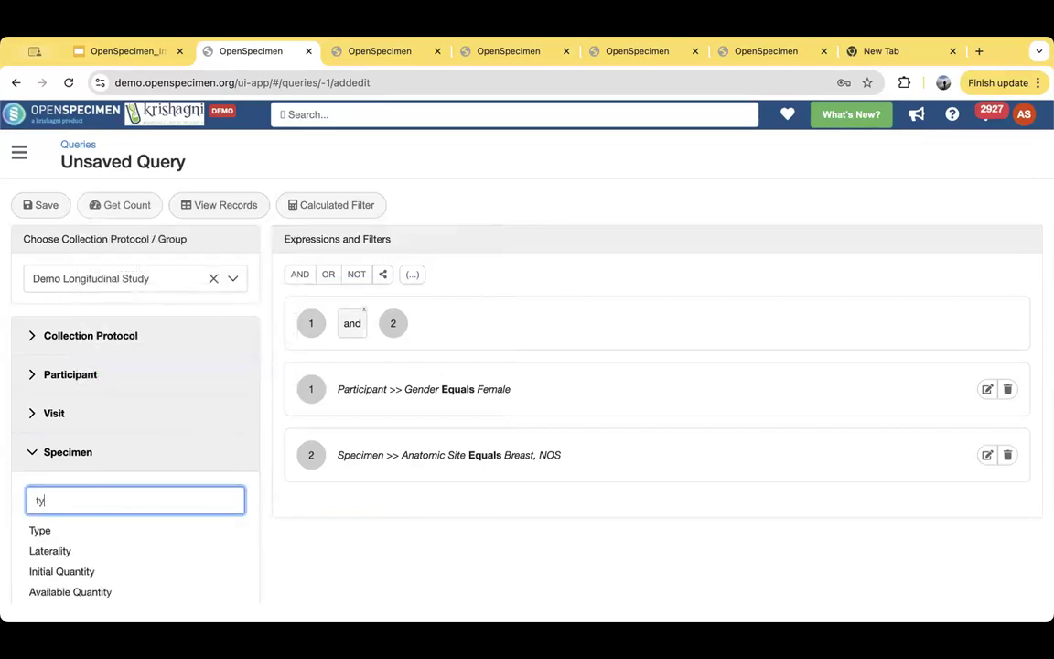
left_click(41, 530)
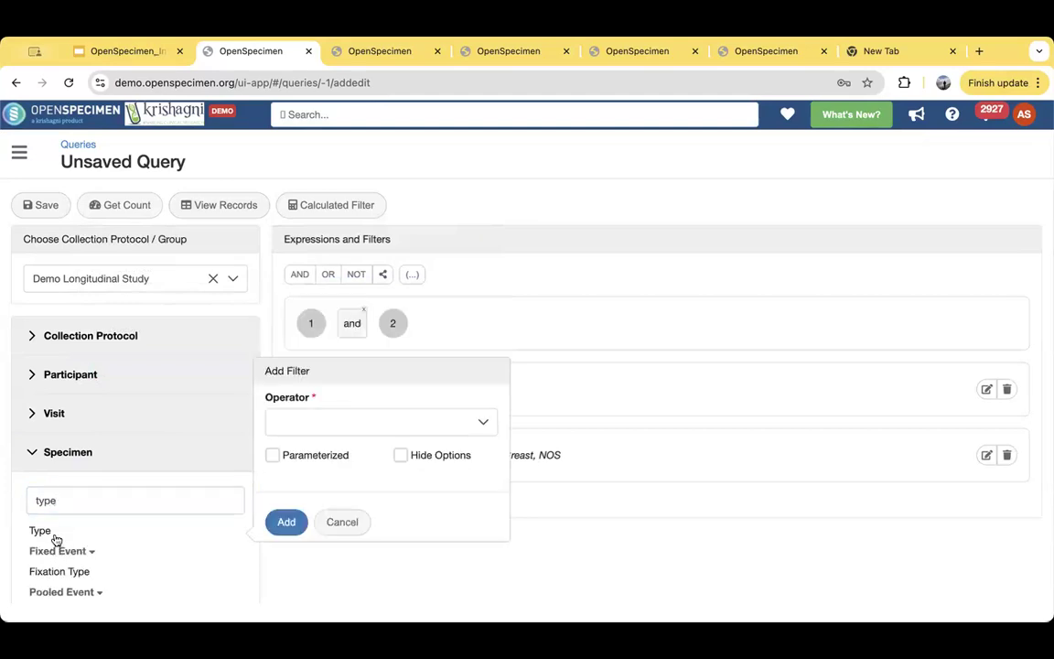
left_click(313, 425)
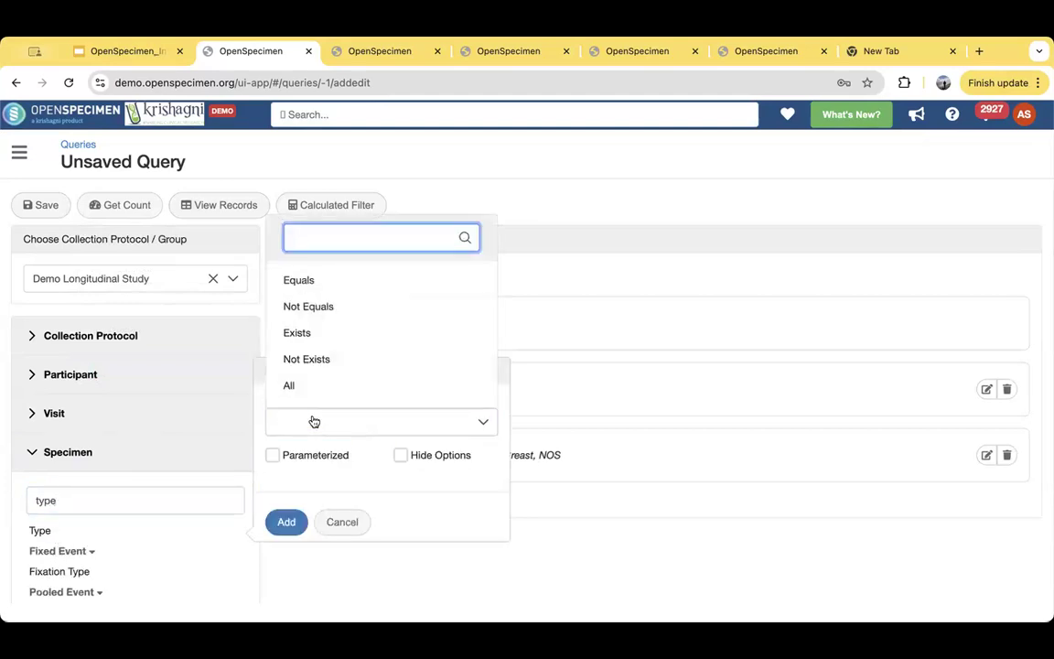
left_click(324, 279)
left_click(329, 432)
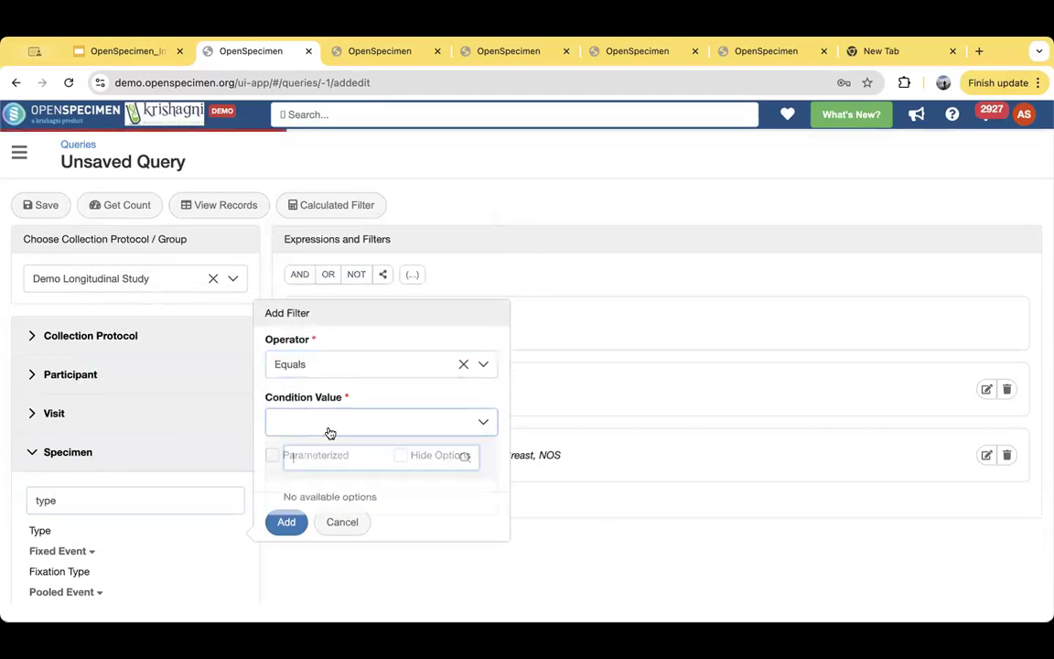
type("dna")
left_click(294, 294)
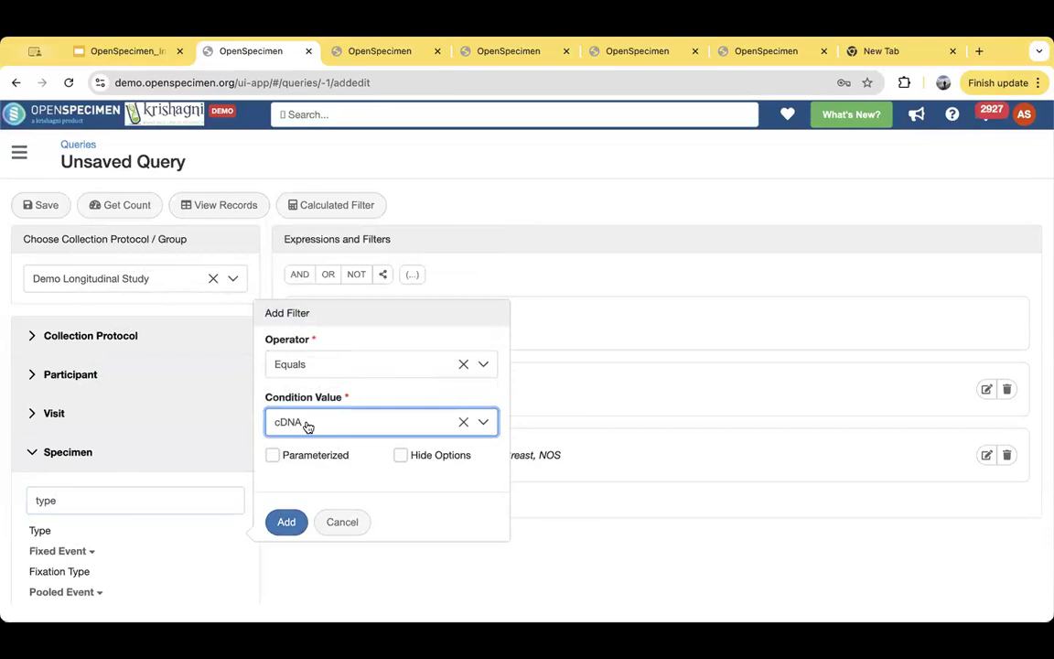
left_click(309, 423)
left_click(314, 306)
left_click(287, 523)
left_click(135, 209)
left_click(219, 367)
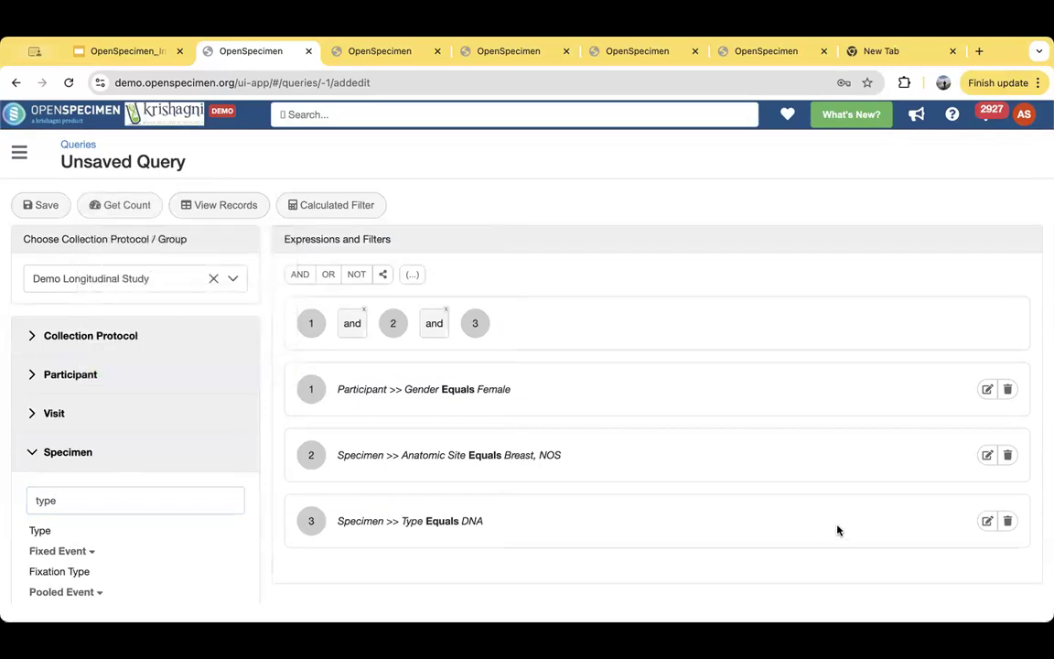
- Change the specimen Type filter's operator to All and make it parameterized with the description Specimen Type
left_click(987, 521)
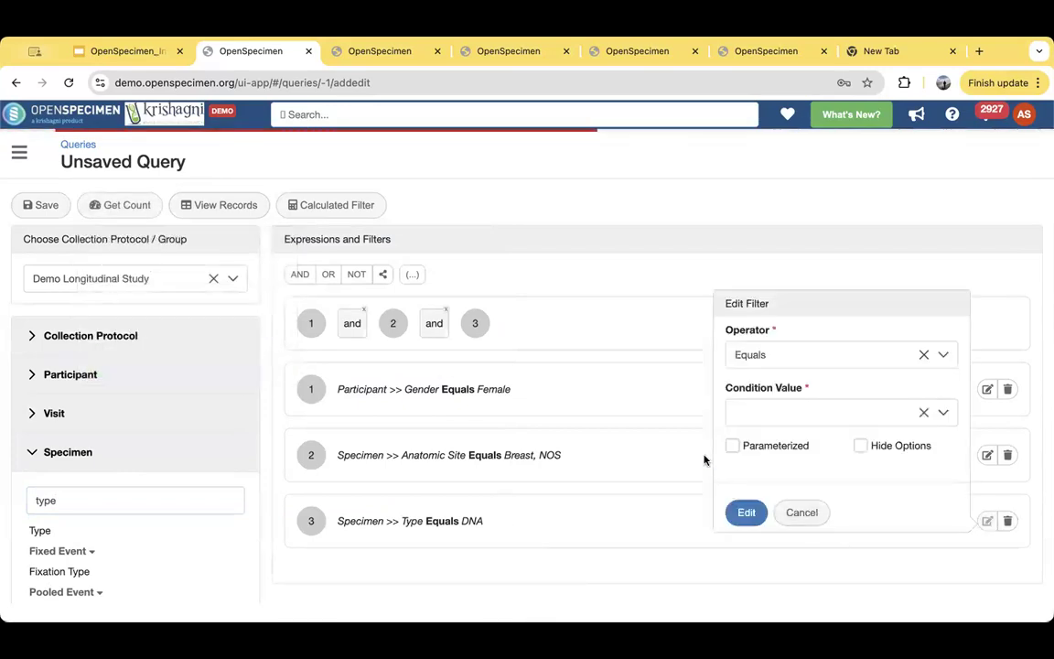
left_click(922, 355)
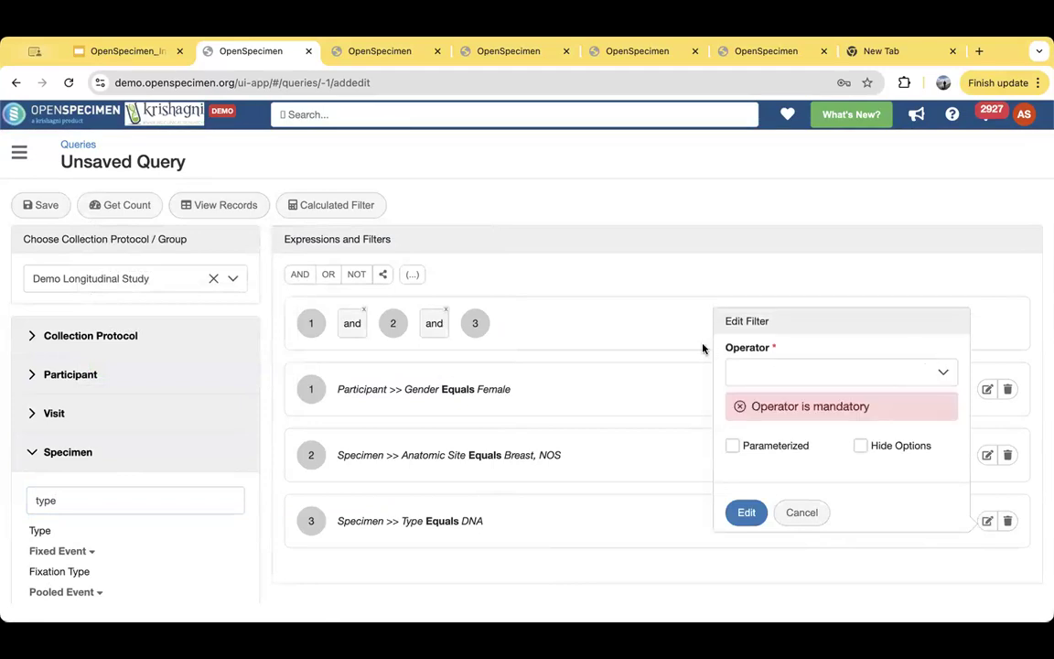
left_click(780, 376)
scroll(759, 494, "down", 2)
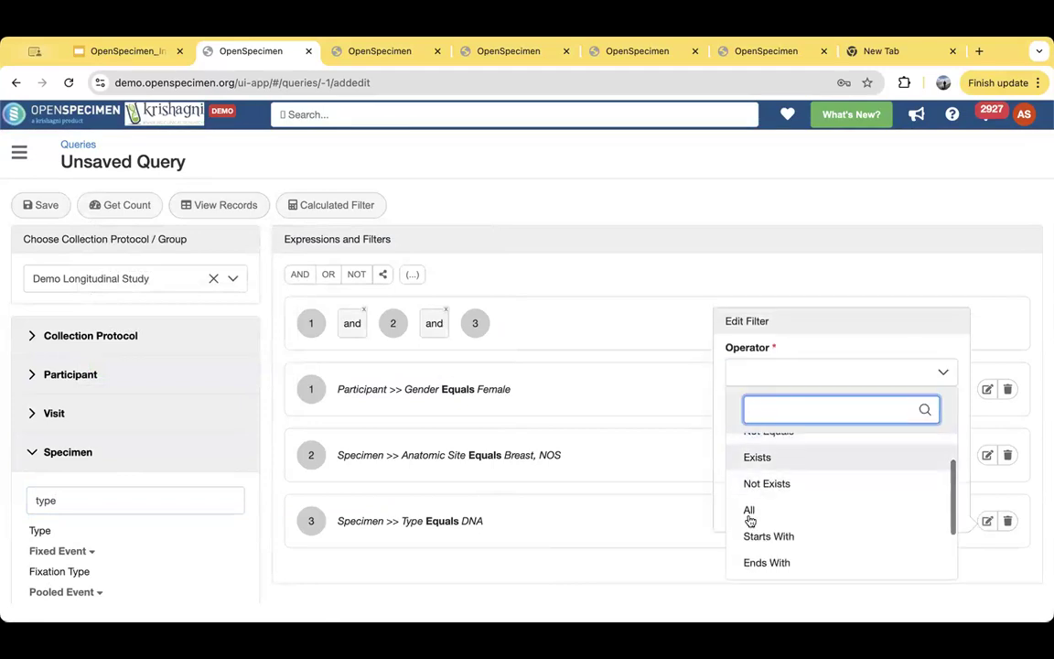
left_click(749, 510)
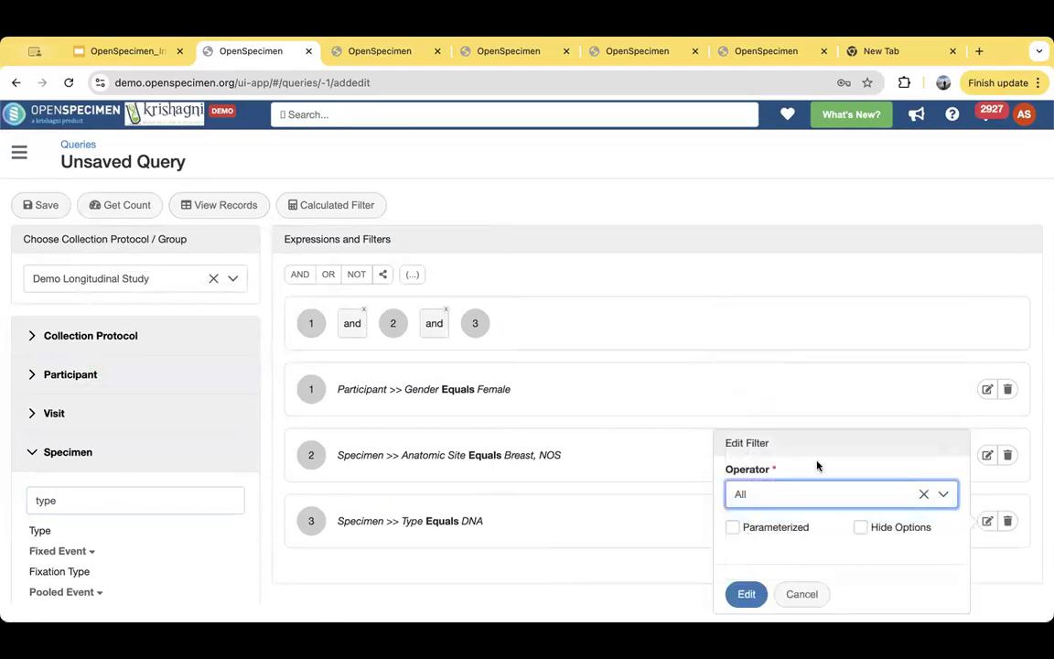
left_click(733, 528)
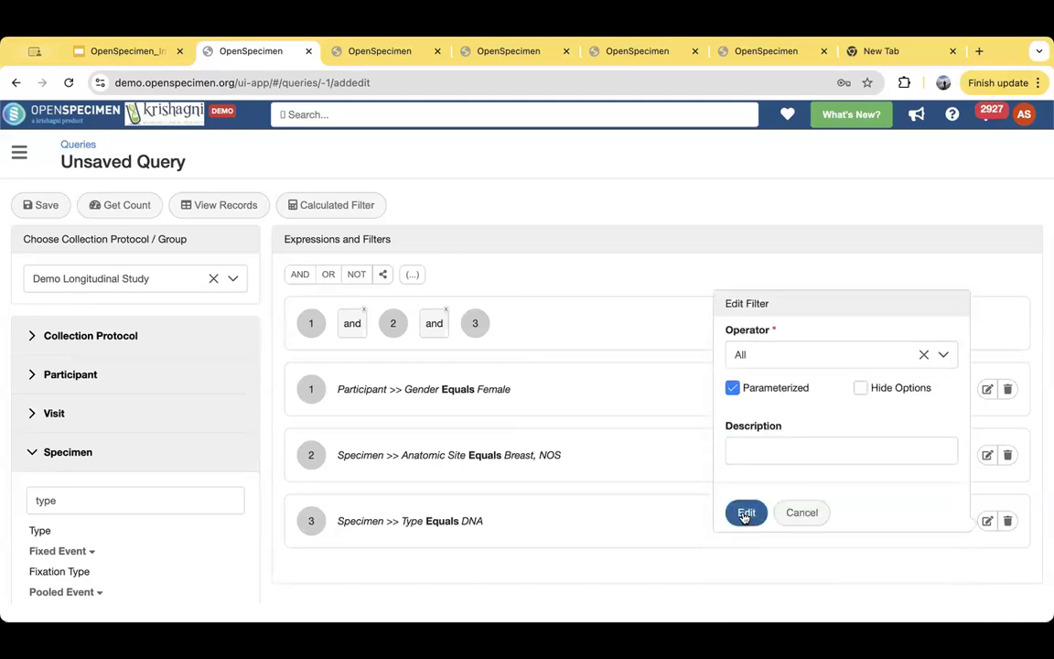
left_click(775, 446)
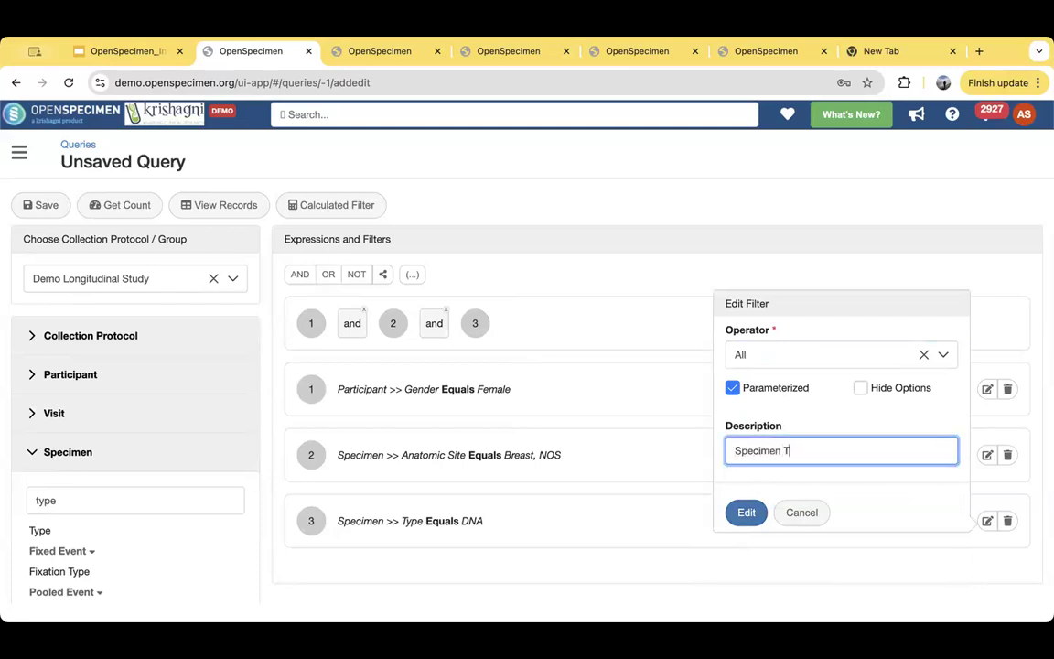
type("Specimen Type")
left_click(744, 512)
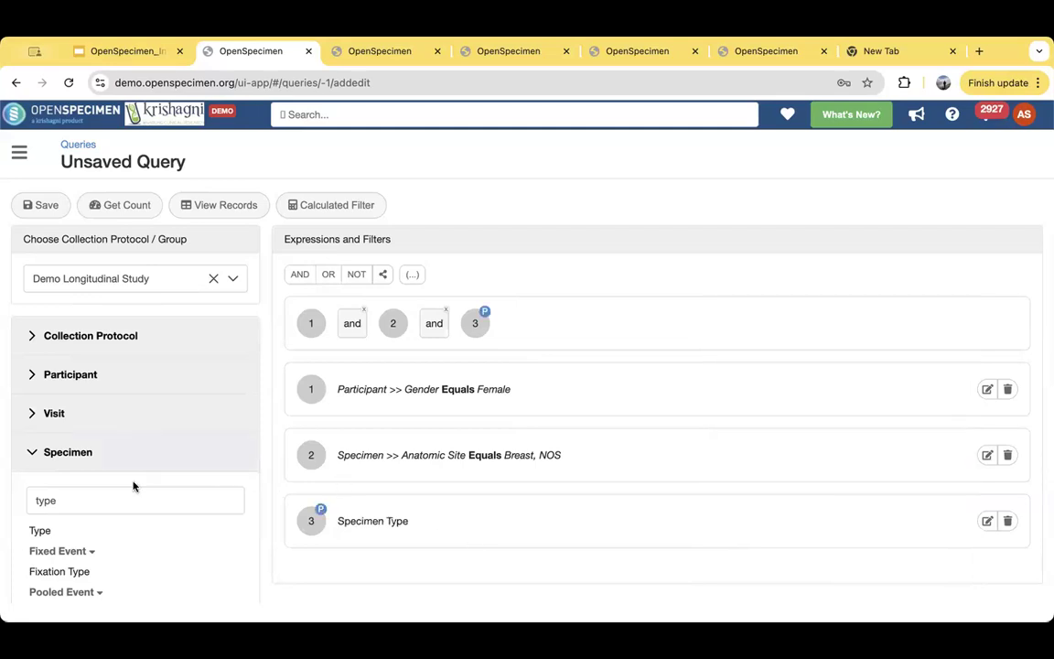
left_click(43, 382)
scroll(167, 534, "down", 5)
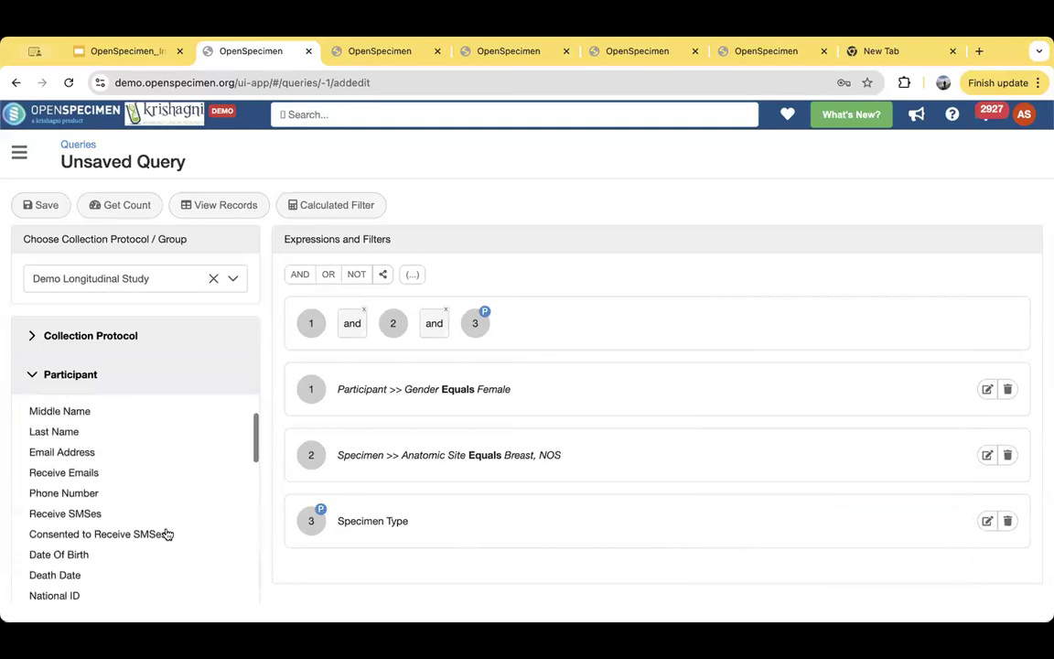
scroll(168, 534, "down", 1)
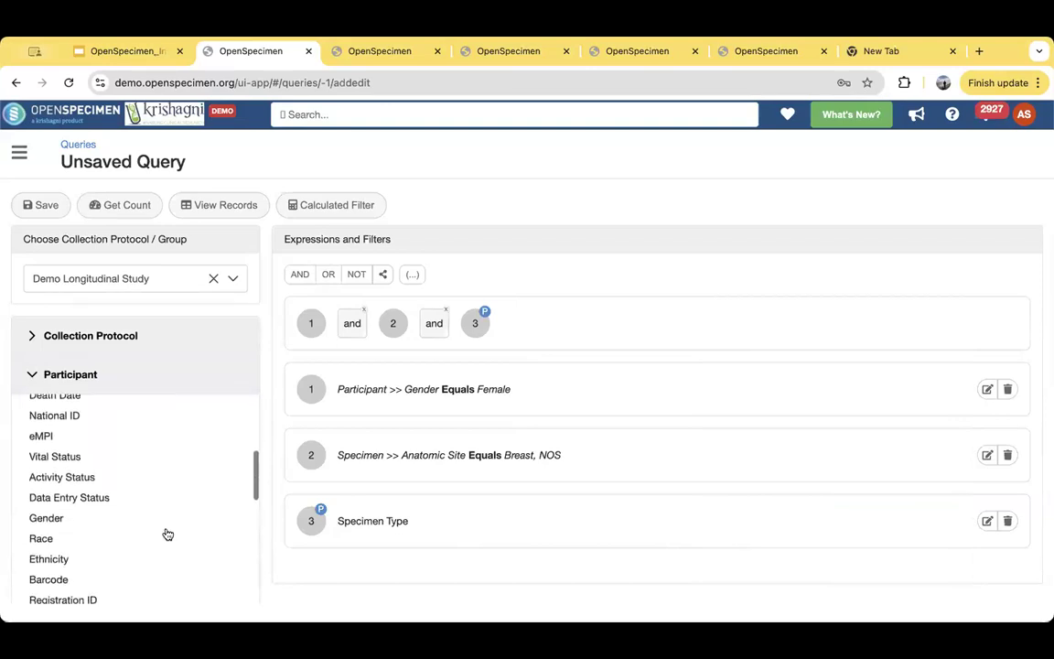
left_click(41, 532)
left_click(30, 377)
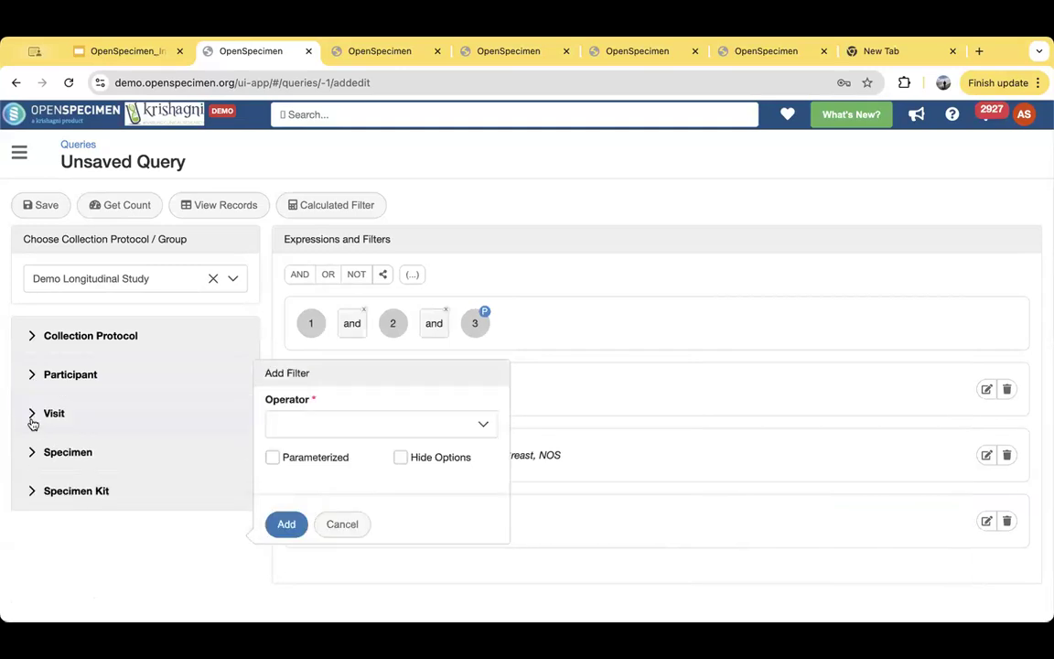
- Add a parameterized specimen filter on Lineage with the operator All
left_click(34, 455)
scroll(136, 545, "down", 2)
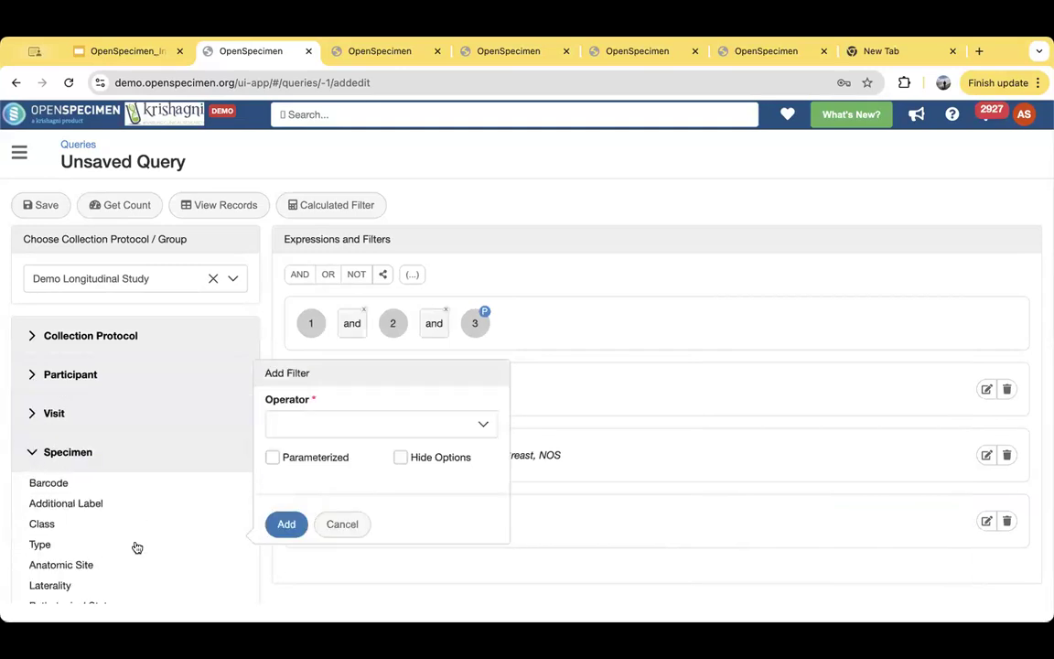
scroll(136, 547, "down", 2)
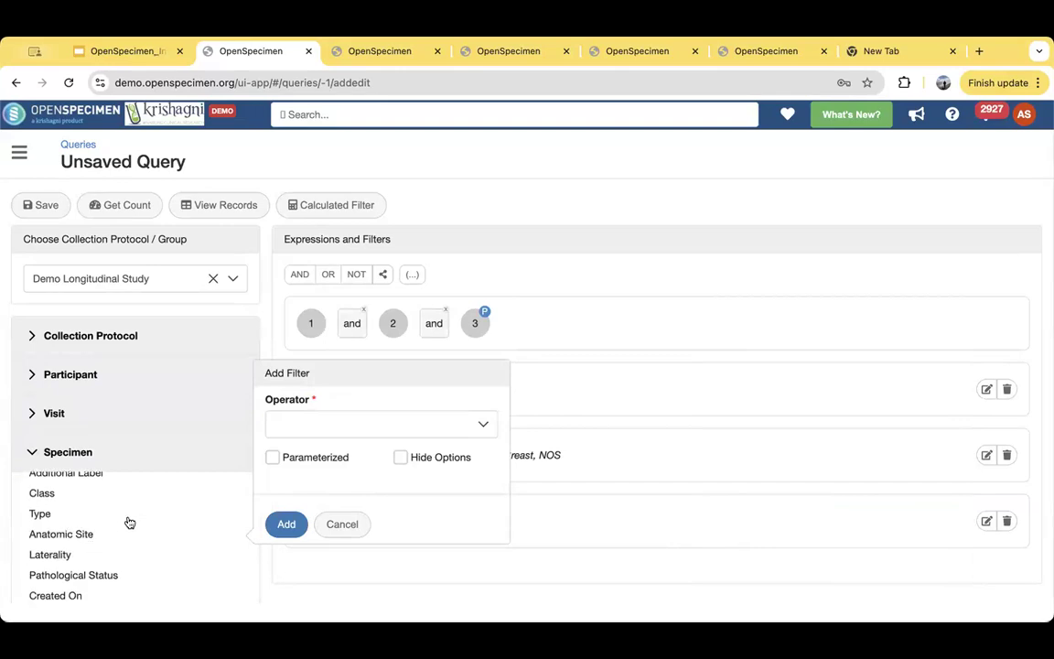
scroll(125, 535, "up", 5)
left_click(106, 501)
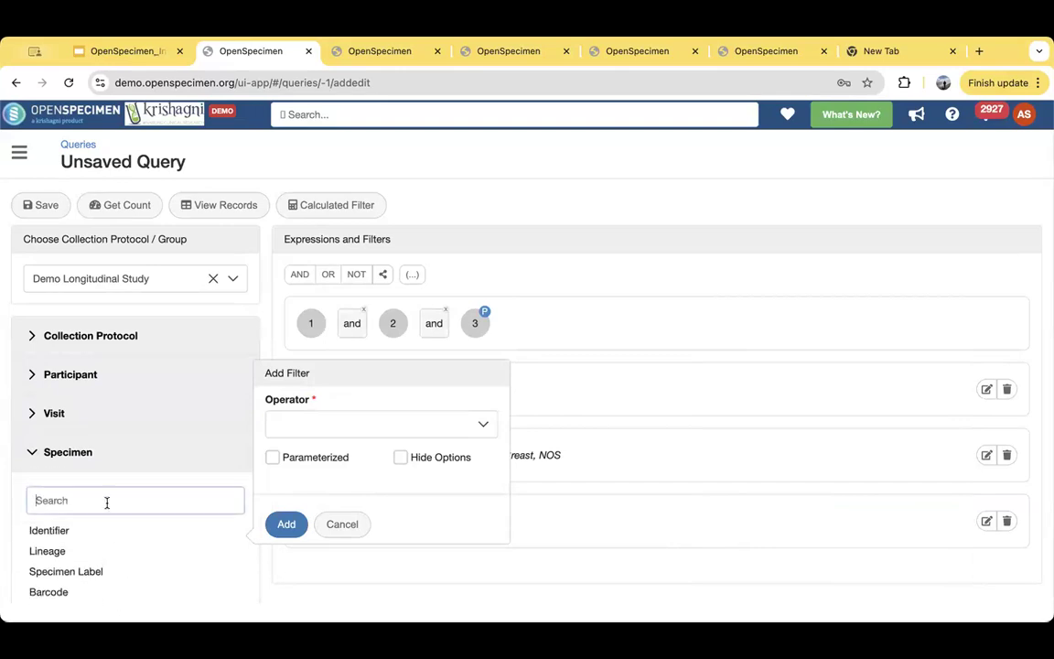
type("lin")
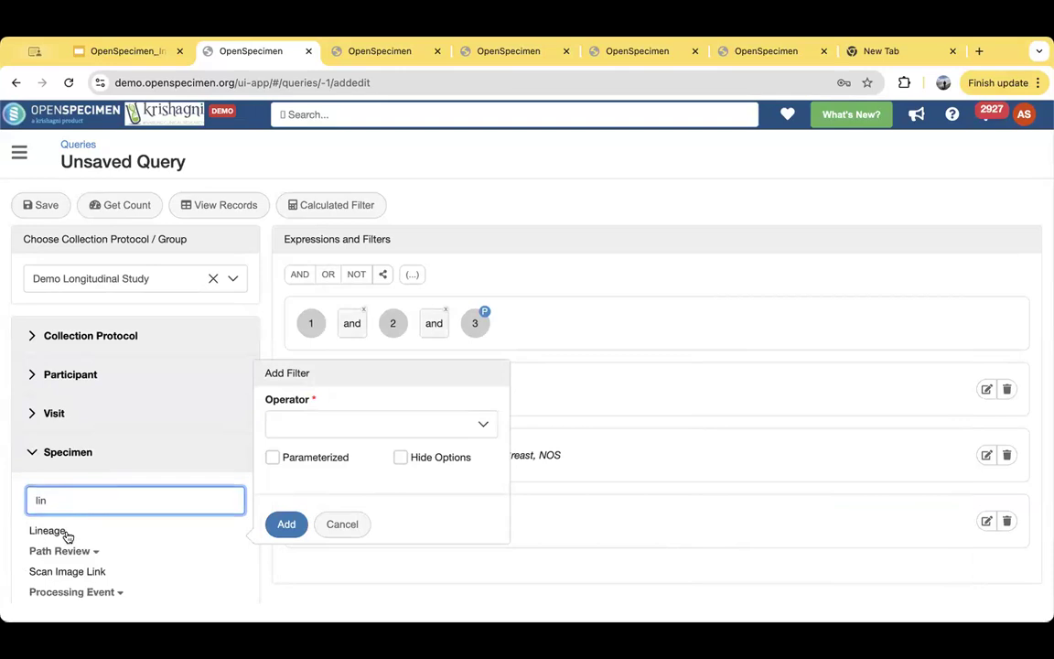
left_click(292, 428)
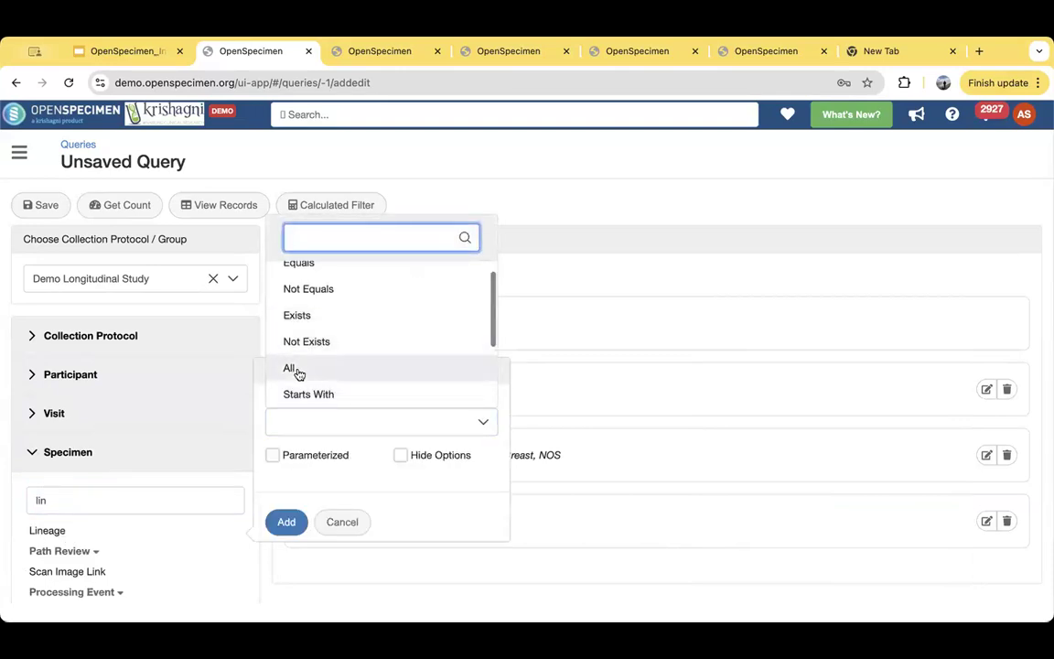
left_click(294, 367)
left_click(271, 456)
left_click(316, 455)
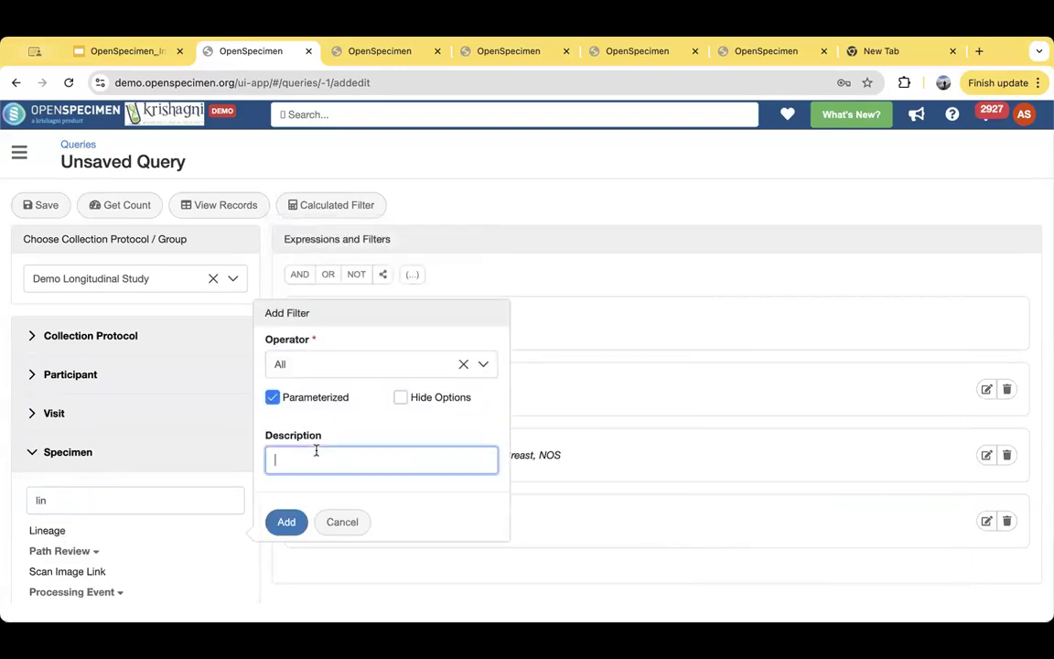
left_click(286, 523)
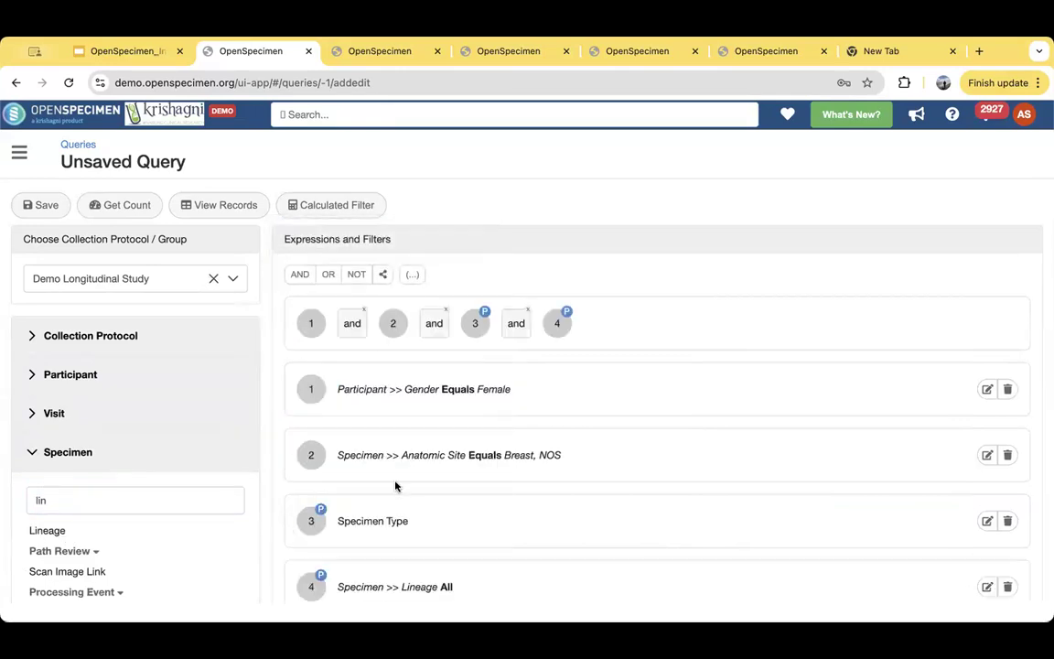
- View the query's records and select the participant fields PPID, Registration Site and Registration Date as result columns
scroll(423, 494, "down", 2)
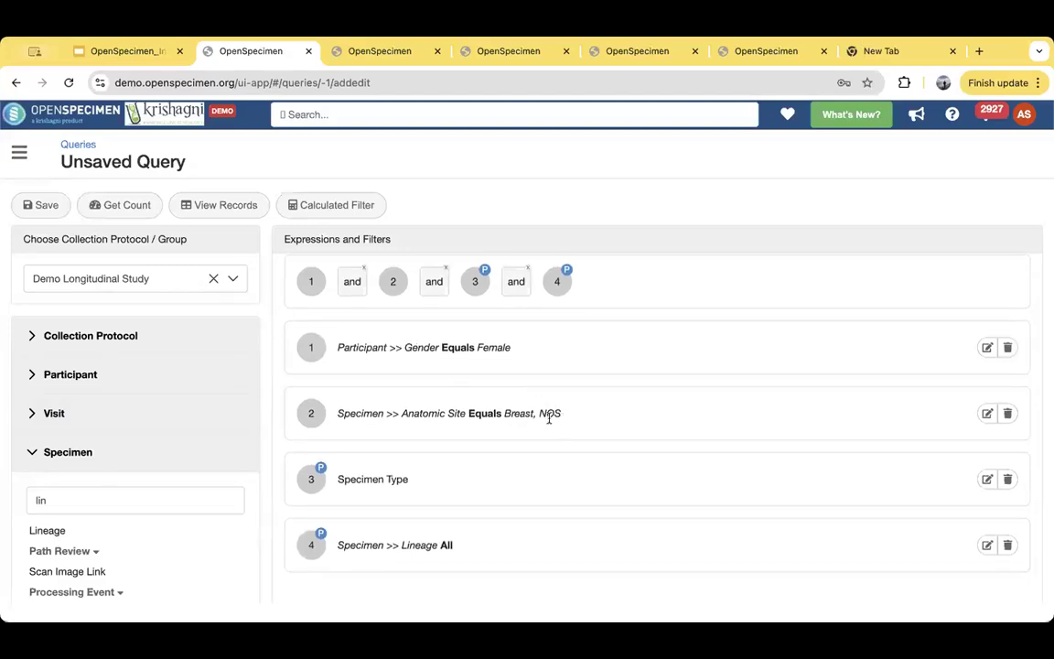
left_click(247, 207)
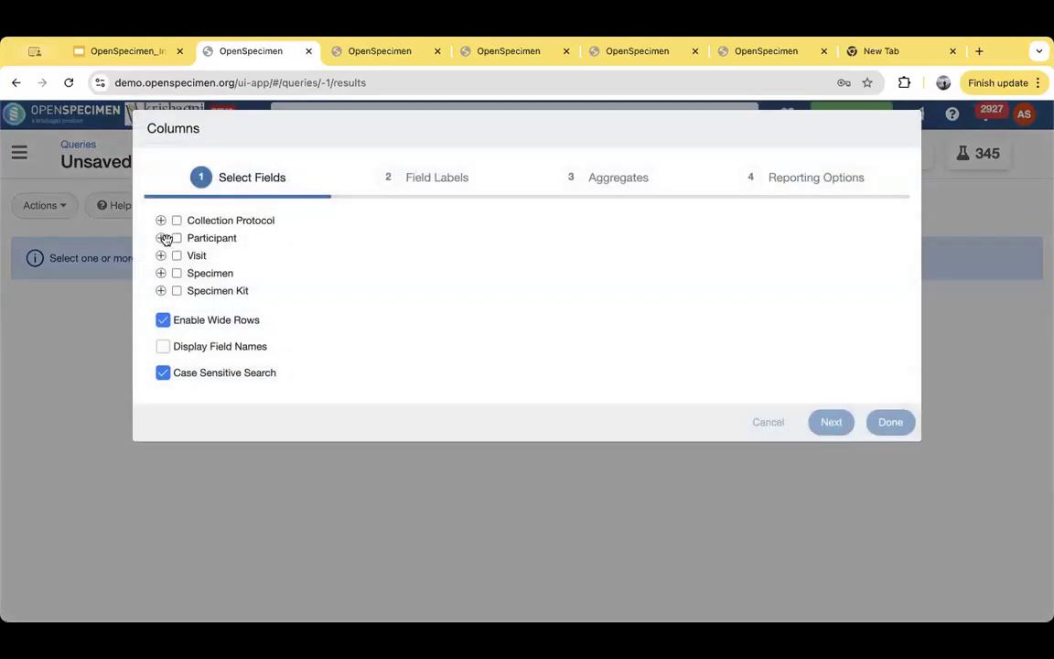
left_click(161, 239)
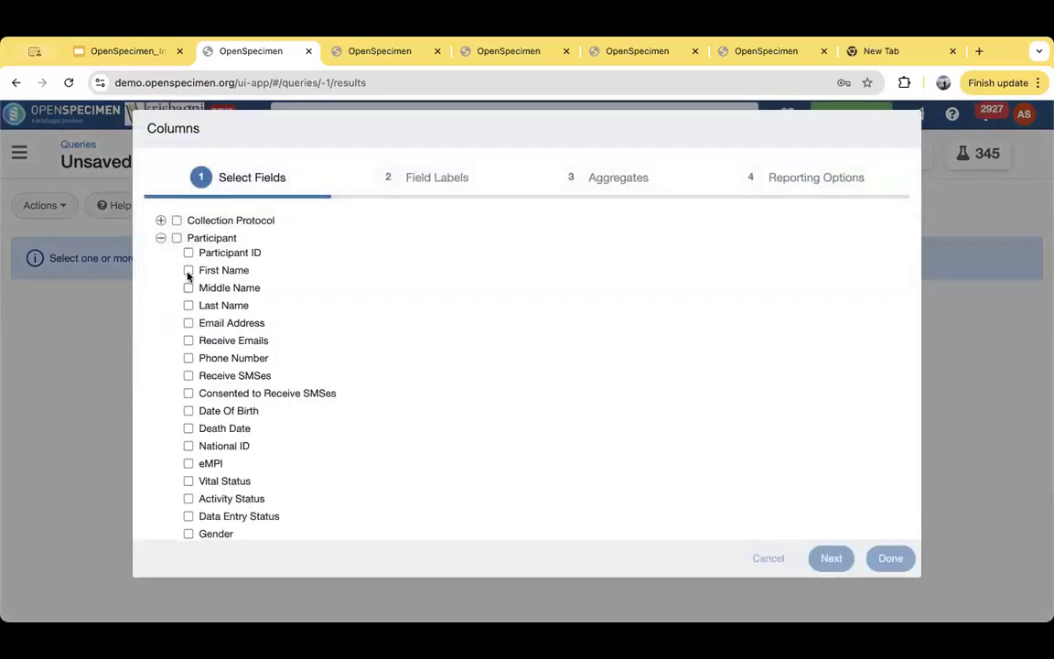
scroll(183, 407, "down", 3)
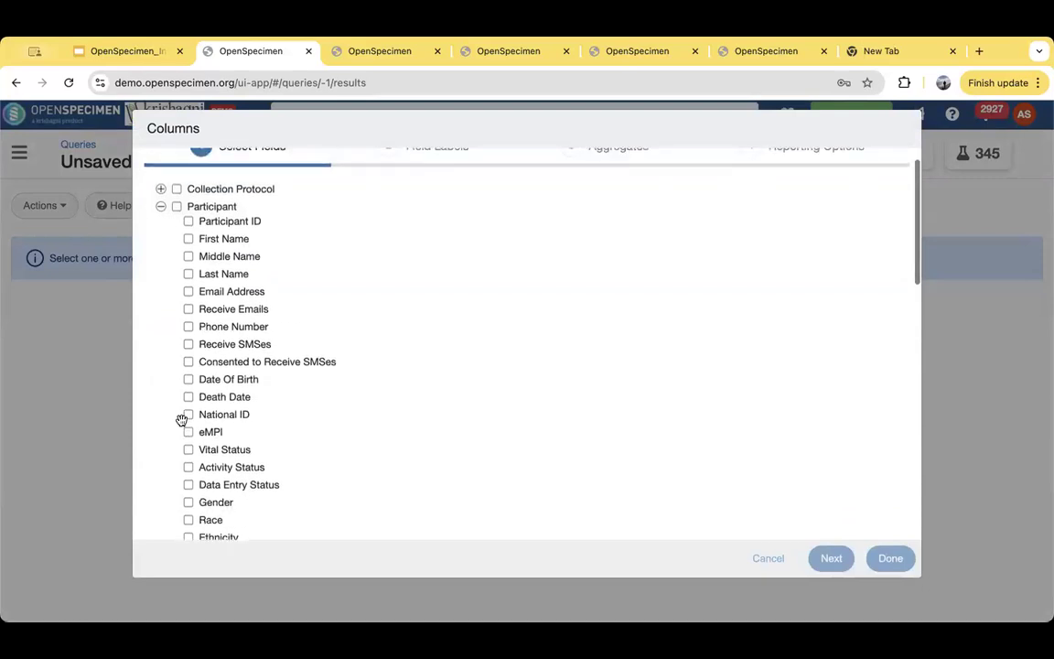
scroll(182, 419, "down", 3)
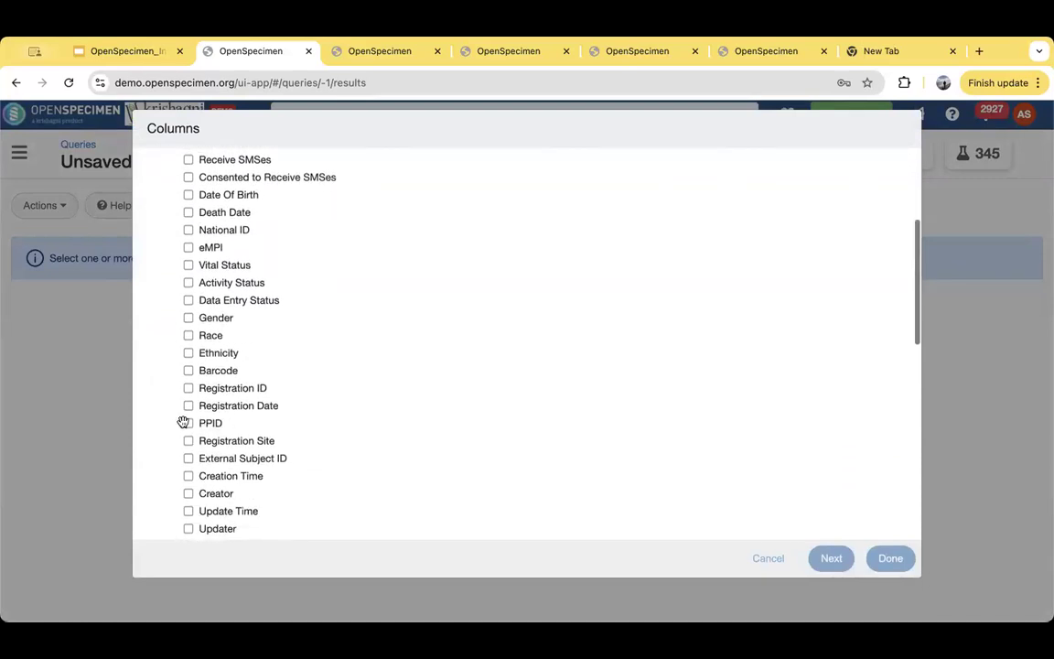
left_click(189, 423)
scroll(190, 448, "down", 2)
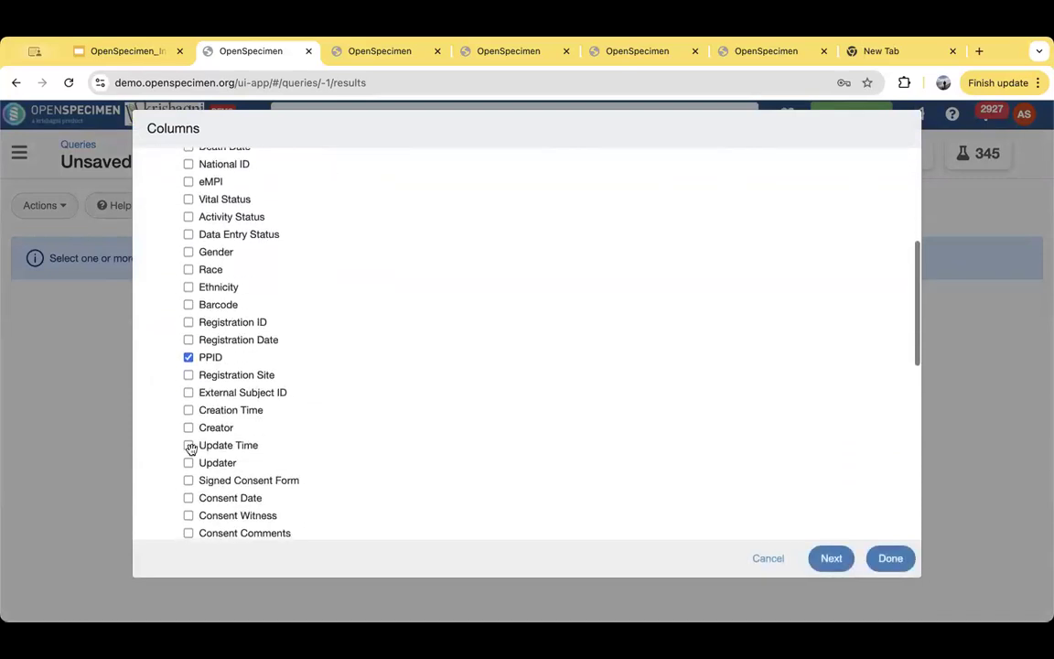
left_click(188, 376)
scroll(157, 223, "up", 8)
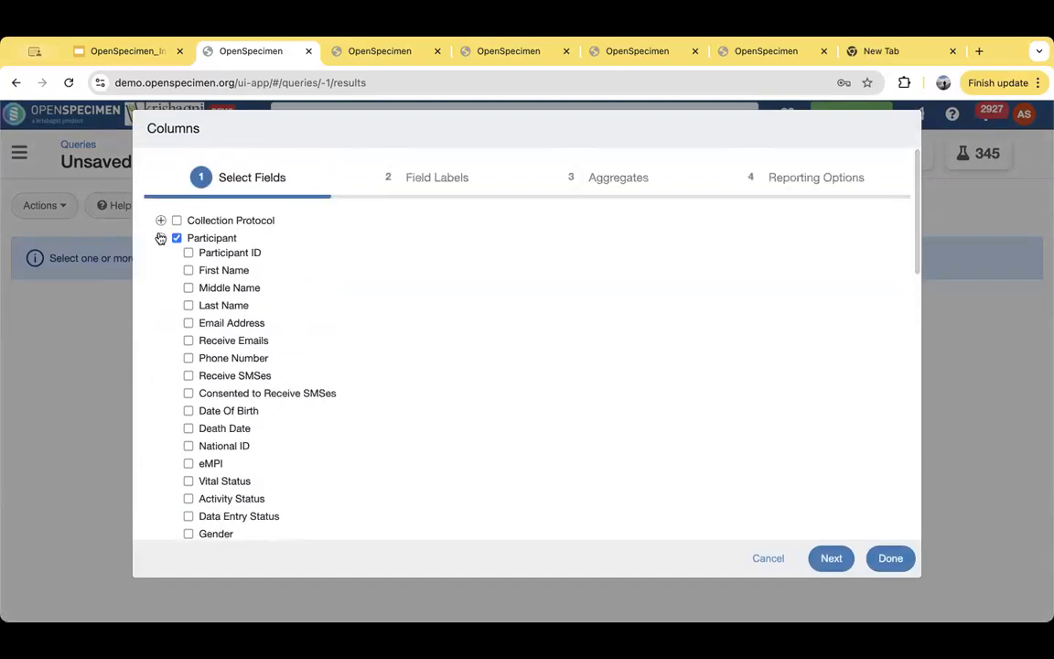
scroll(284, 463, "down", 6)
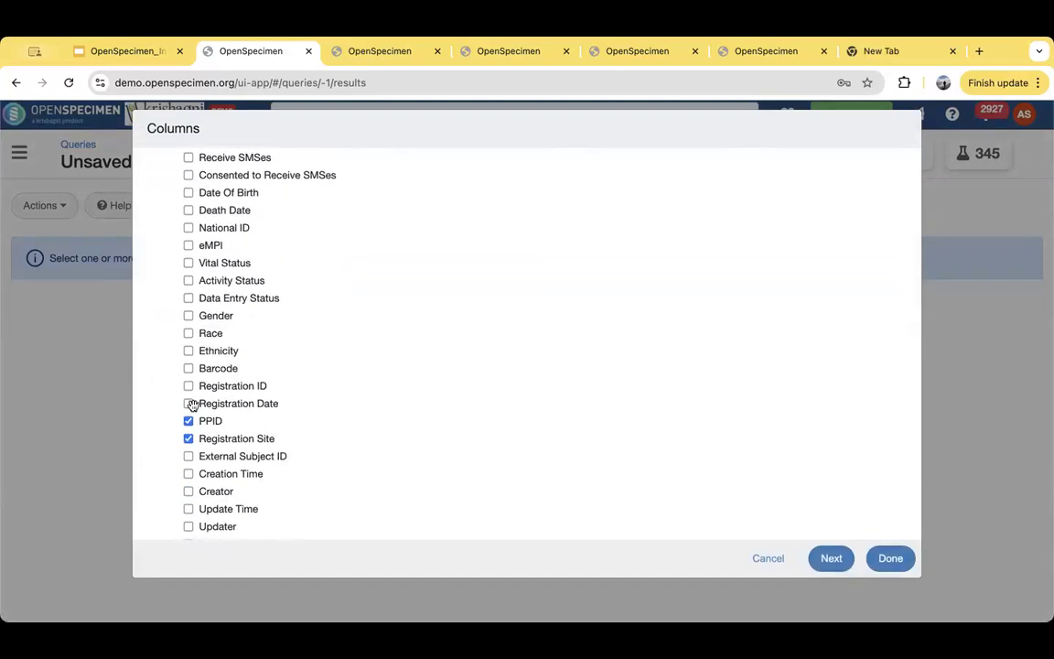
left_click(189, 404)
scroll(383, 441, "up", 8)
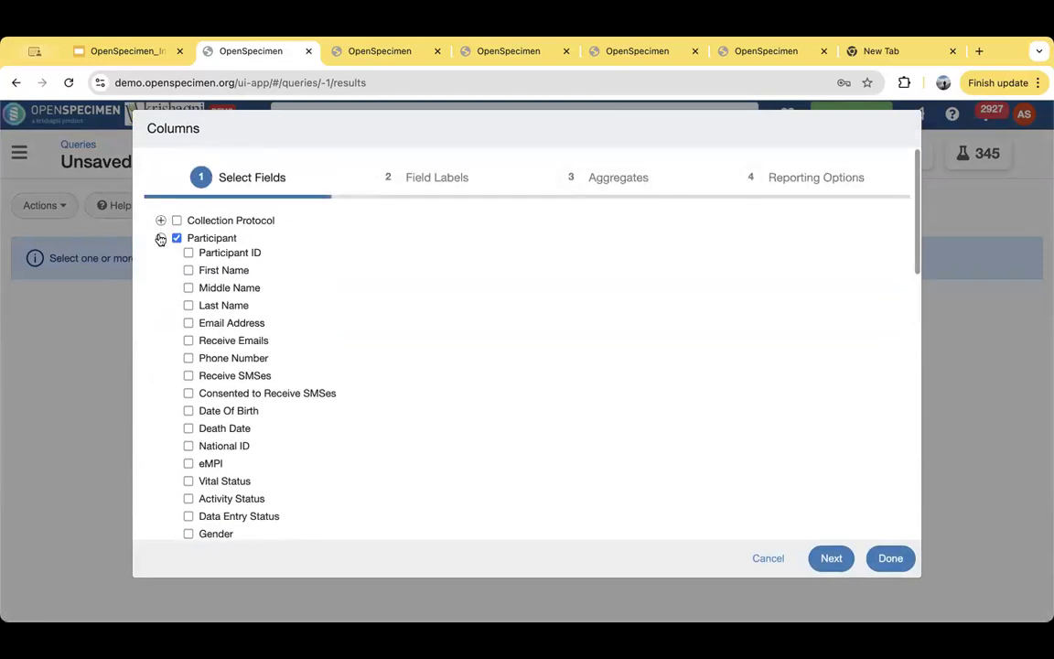
left_click(161, 238)
- Select the specimen fields Specimen Label, Type and Available Quantity as result columns
left_click(161, 272)
scroll(268, 337, "down", 1)
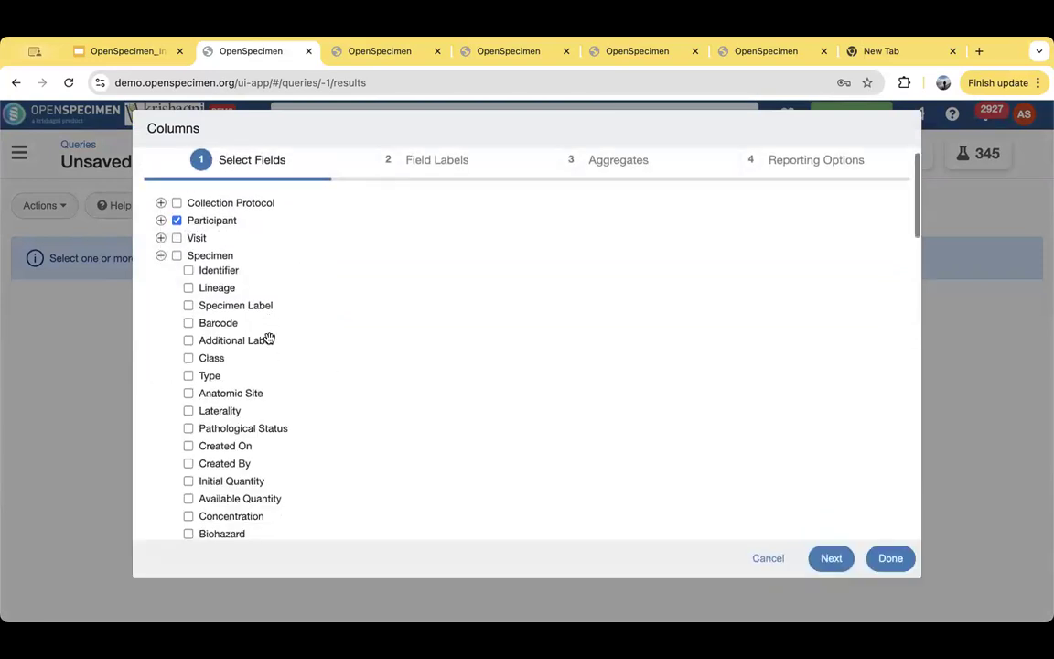
left_click(188, 287)
scroll(201, 300, "down", 2)
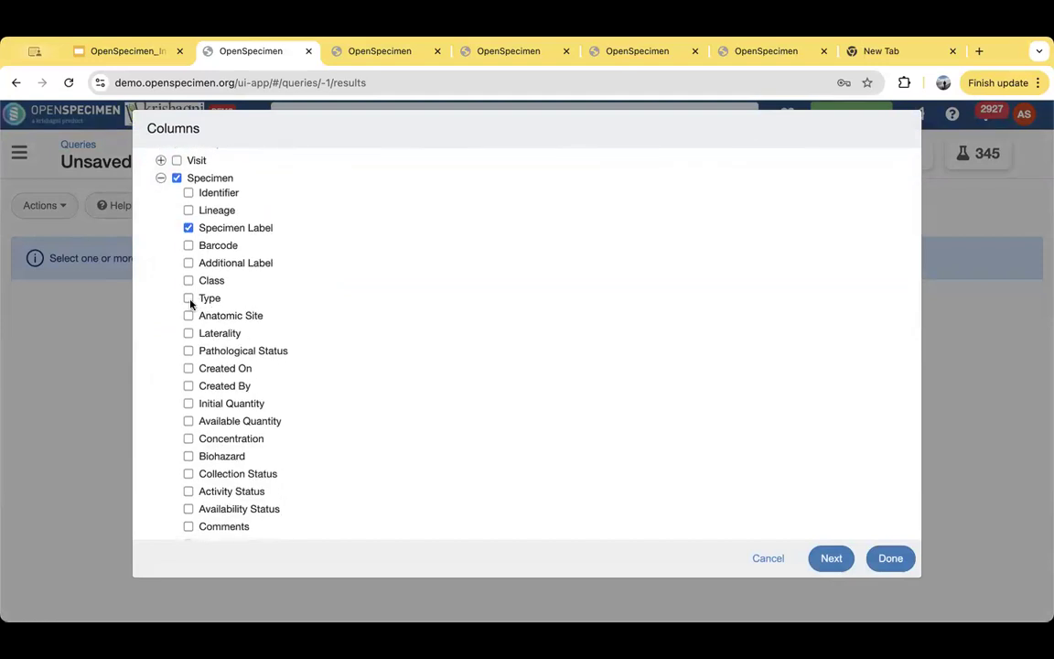
left_click(189, 300)
scroll(332, 455, "down", 5)
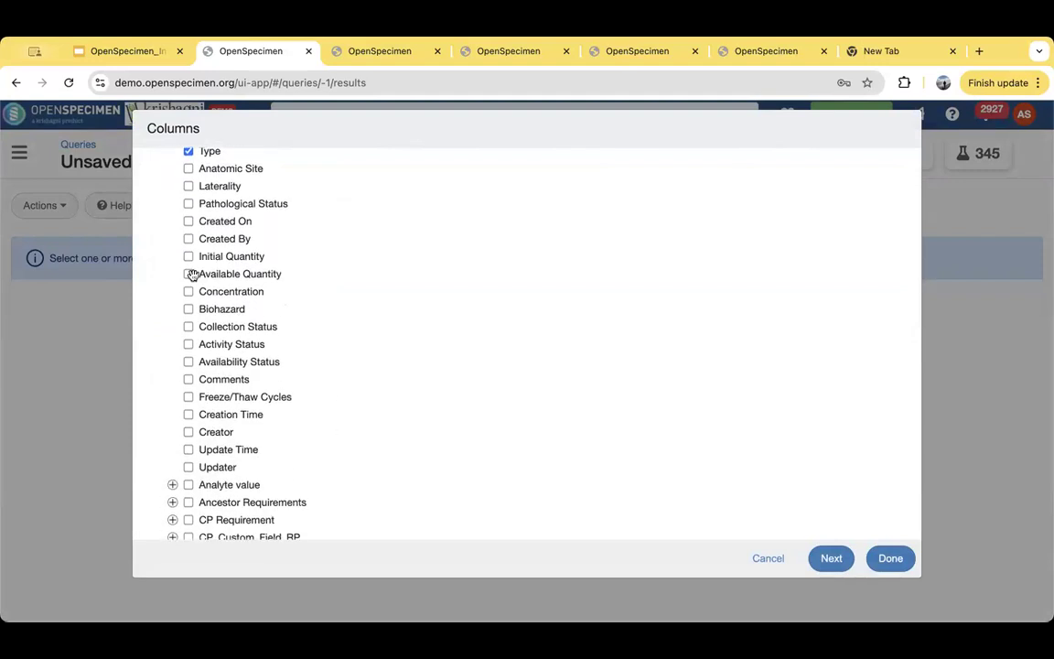
left_click(188, 274)
- Locate the Container Details group among the specimen forms and expand it with all of its fields left unselected
scroll(379, 417, "down", 5)
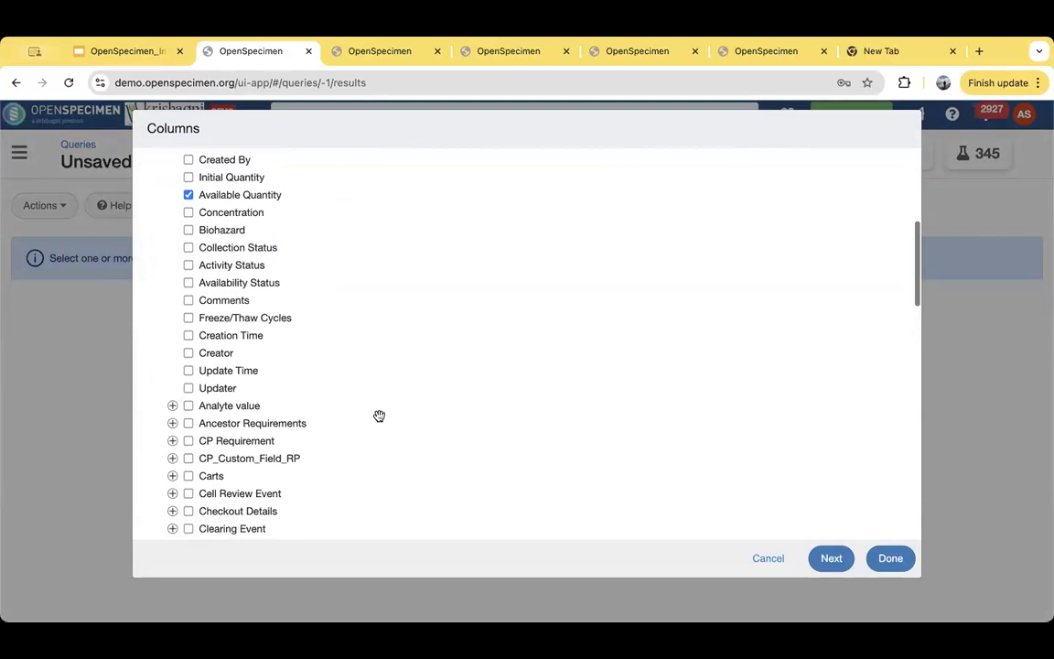
scroll(378, 416, "down", 7)
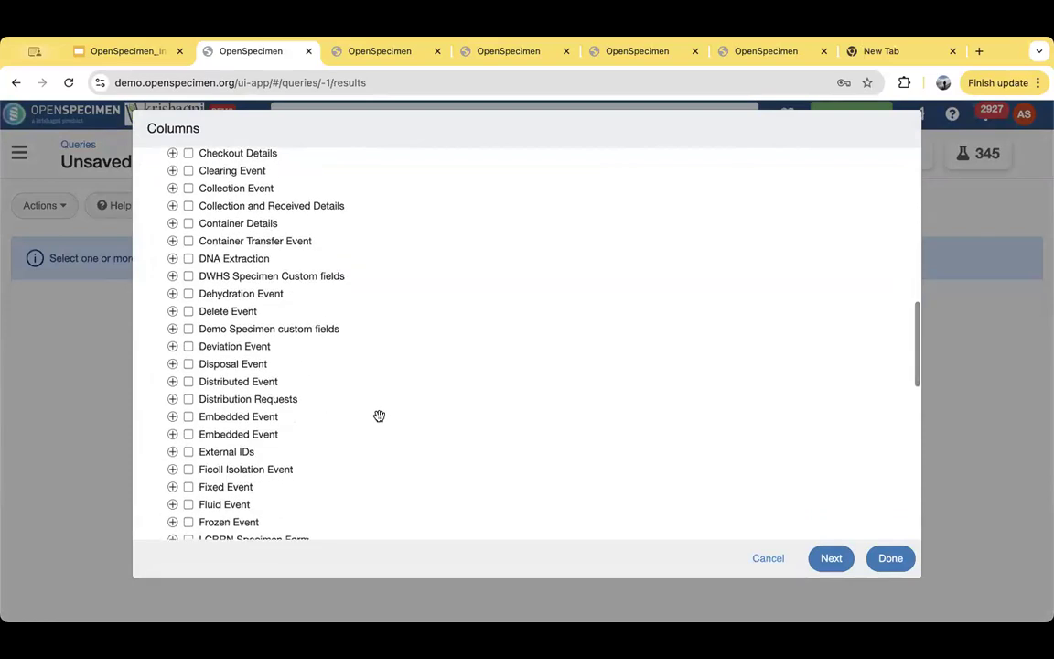
scroll(379, 416, "down", 1)
scroll(379, 416, "down", 3)
scroll(379, 417, "down", 4)
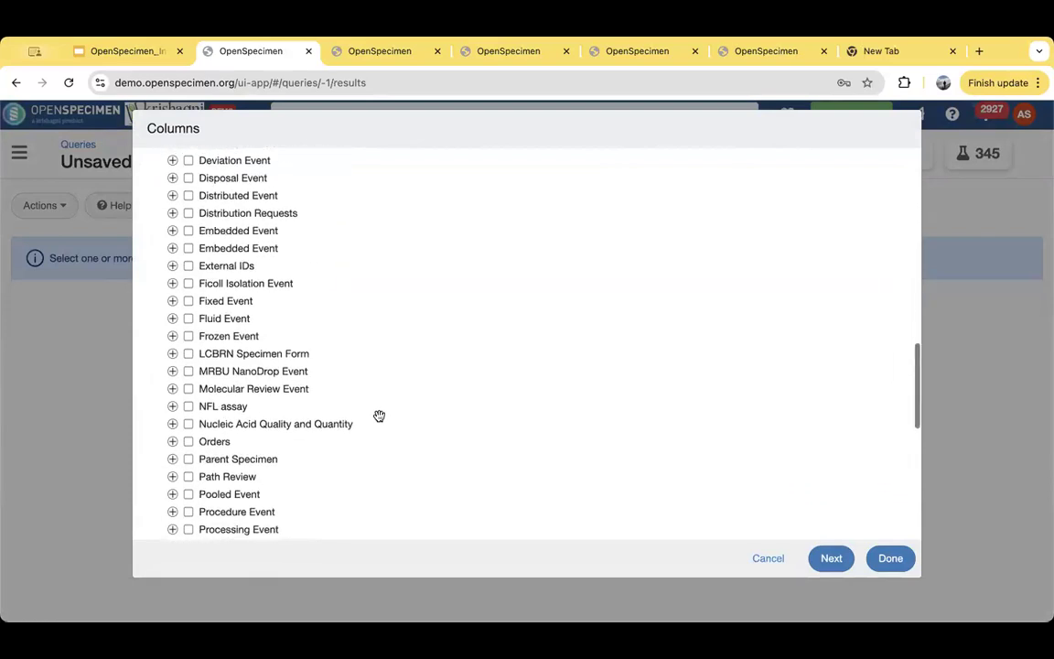
scroll(379, 416, "down", 4)
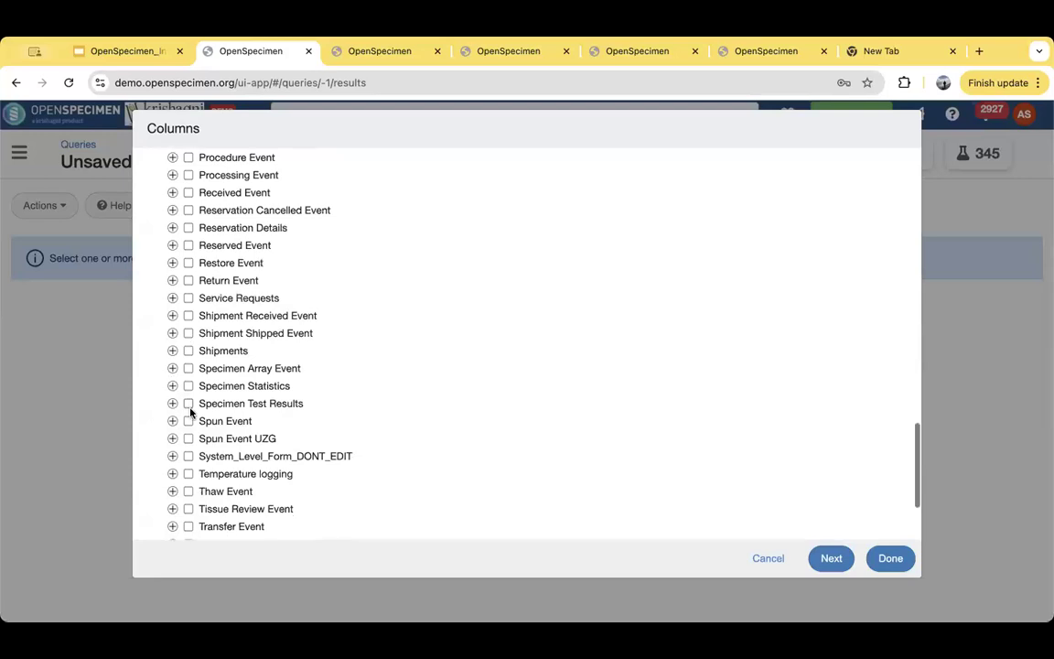
scroll(190, 413, "down", 2)
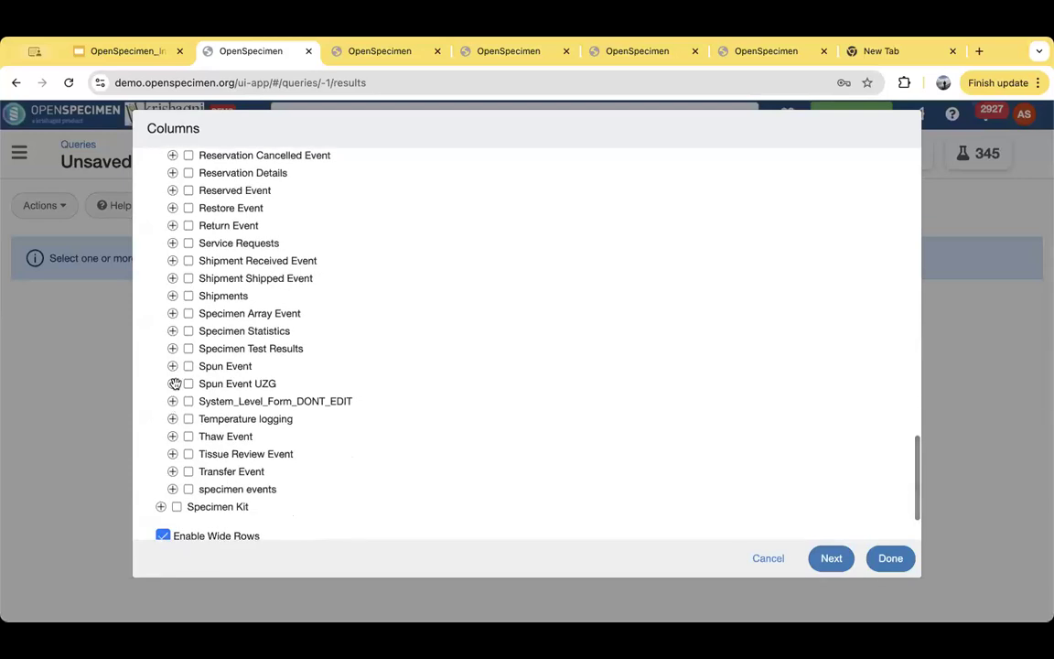
scroll(181, 306, "up", 10)
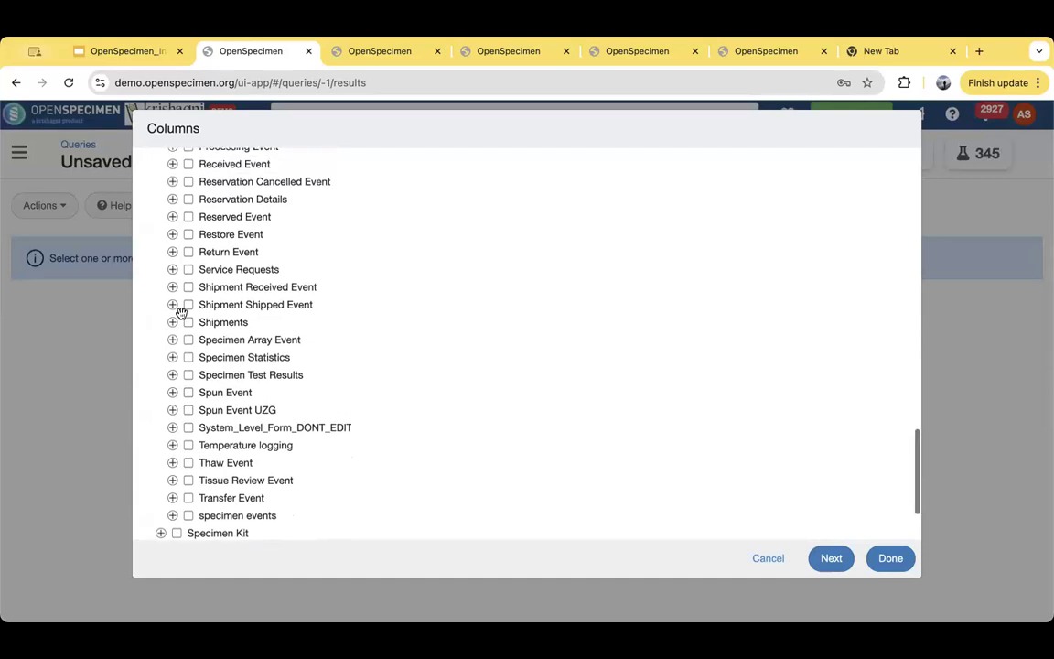
scroll(188, 371, "up", 11)
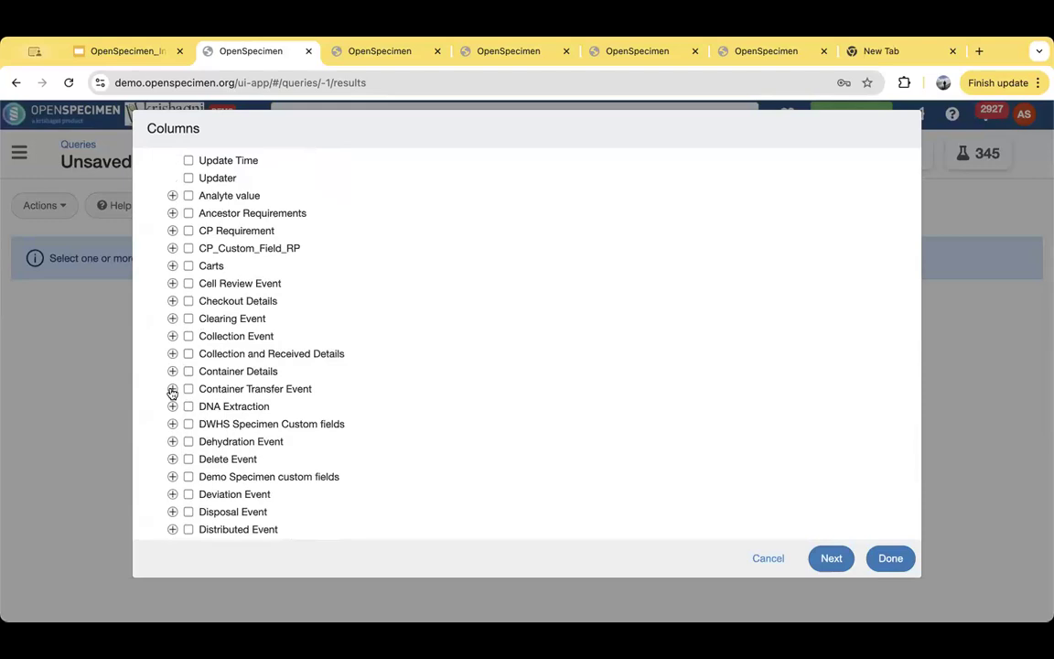
left_click(189, 371)
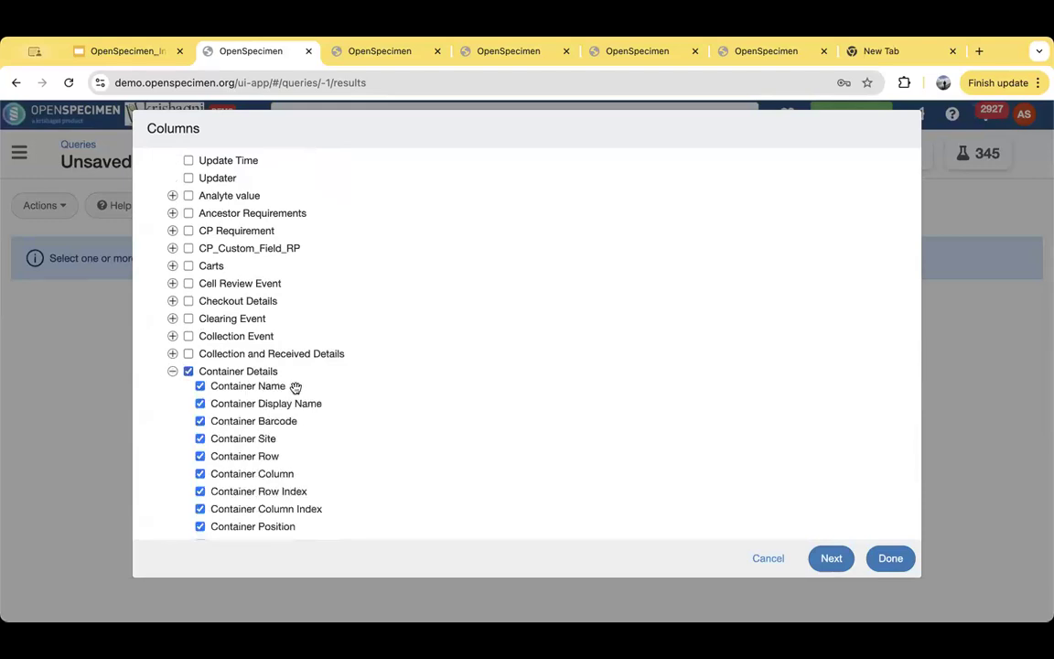
left_click(188, 372)
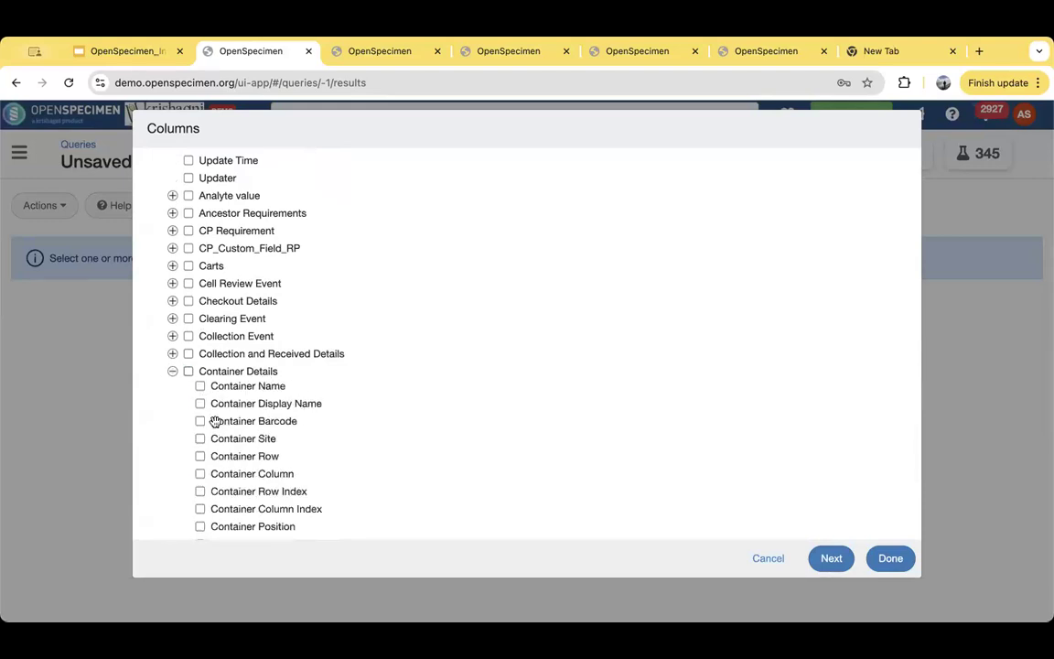
- Select the fields Container Name, Container Row, Container Column and Container Hierarchy as result columns and show the records
scroll(212, 423, "down", 2)
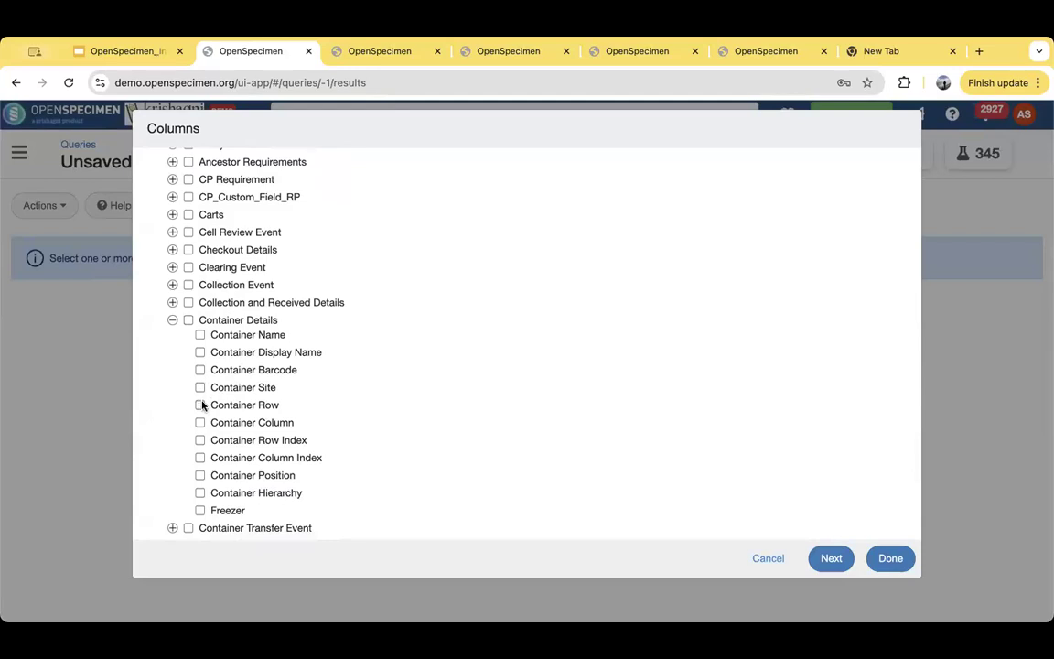
left_click(200, 405)
left_click(200, 423)
left_click(200, 493)
left_click(895, 559)
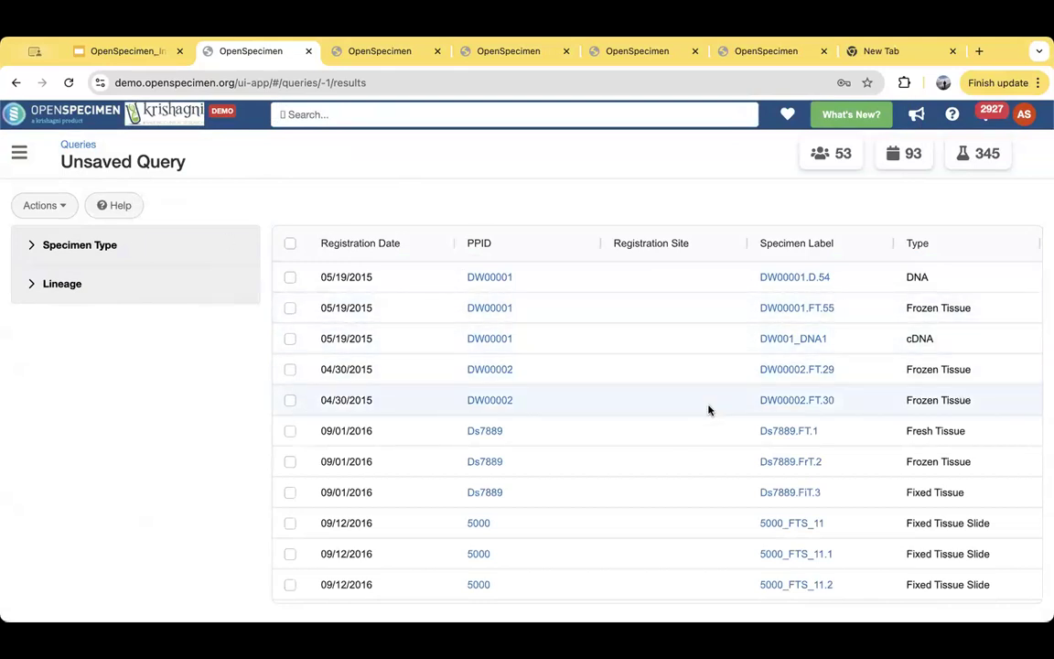
- Review the storage location columns in the results and narrow the Container Row and Container Column columns
scroll(708, 407, "right", 5)
scroll(708, 407, "left", 5)
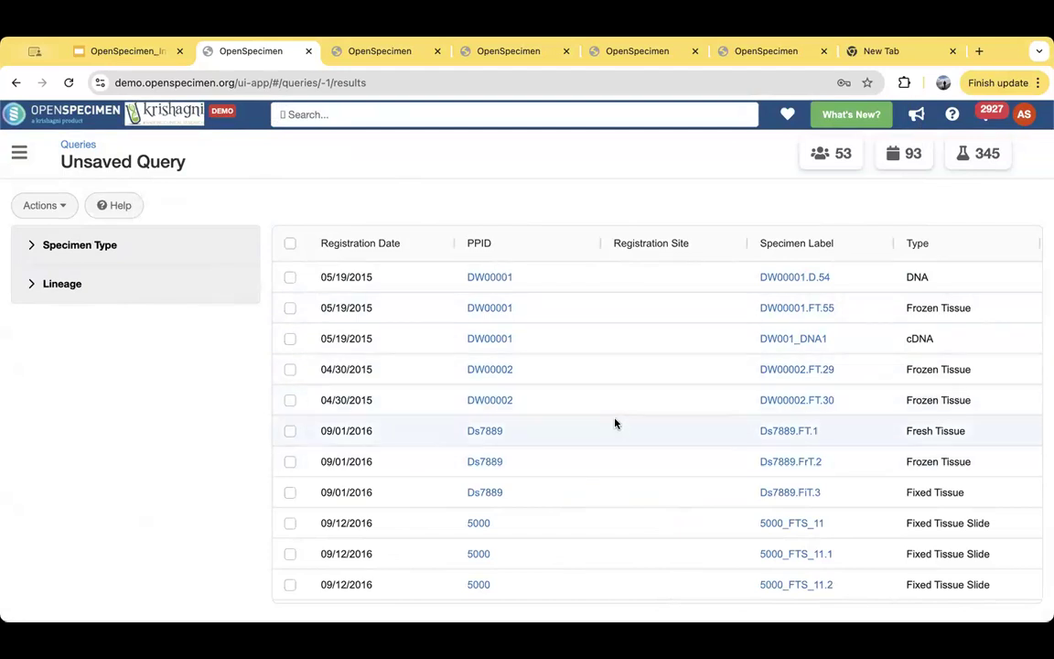
scroll(624, 403, "right", 10)
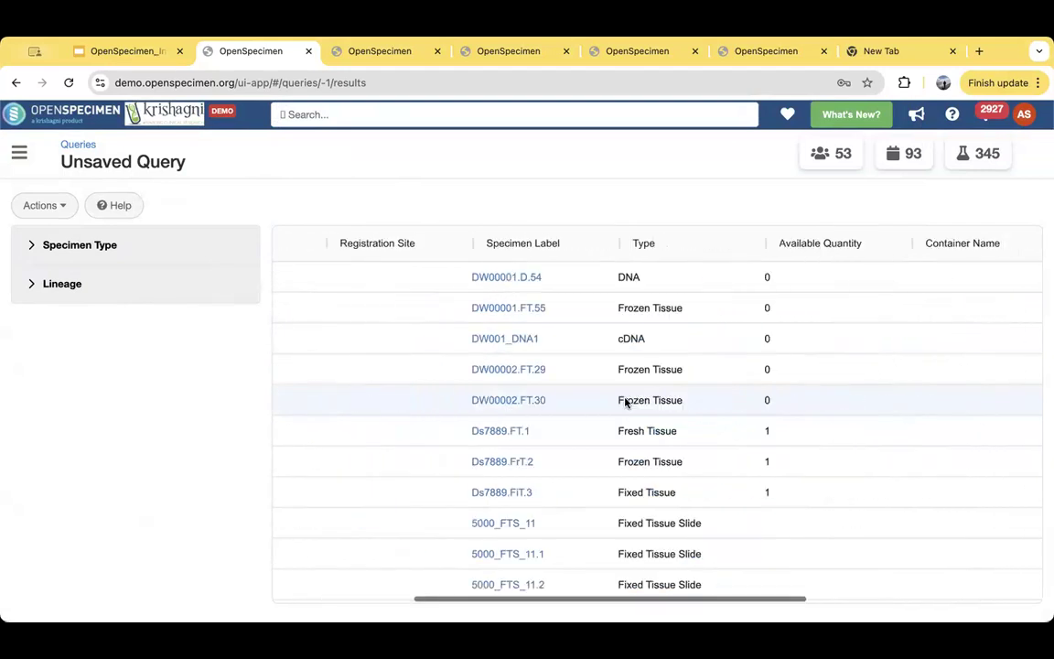
scroll(625, 403, "down", 5)
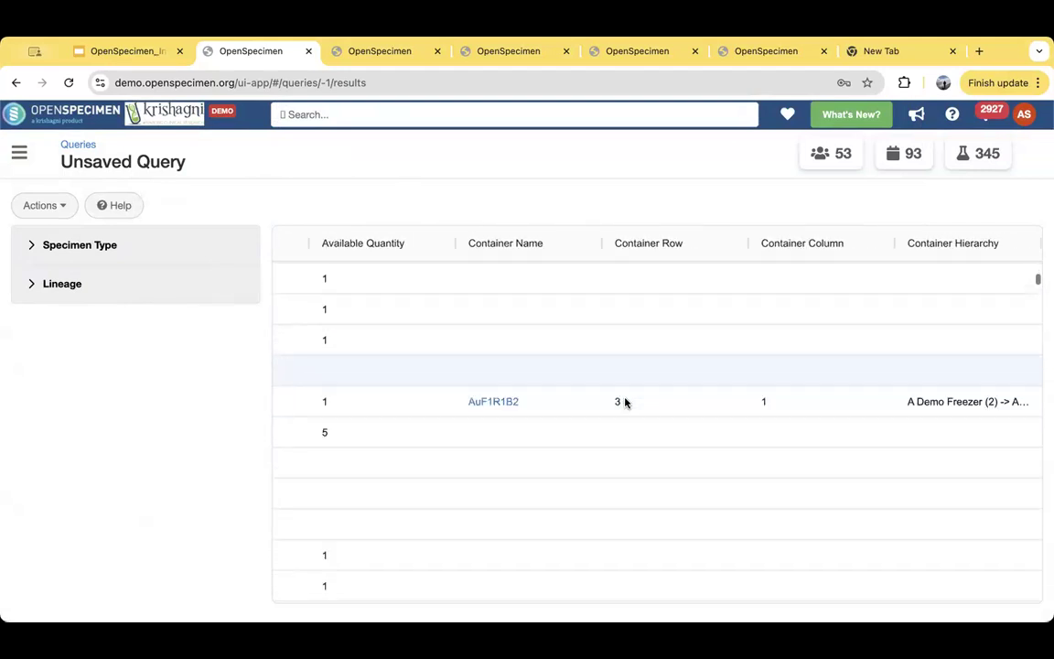
scroll(569, 384, "left", 2)
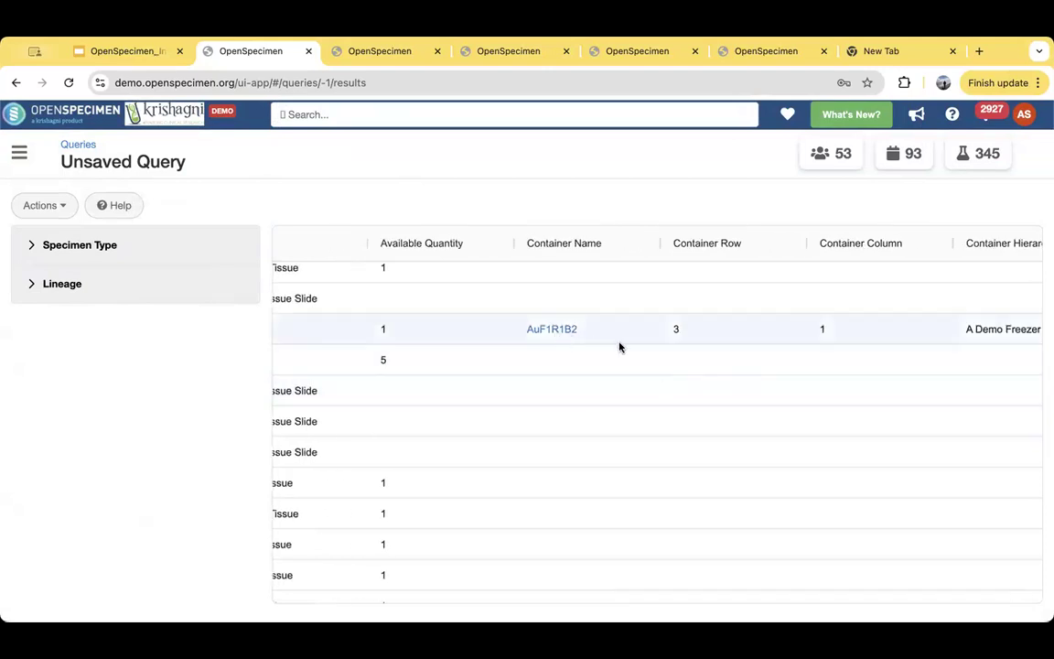
scroll(781, 372, "right", 2)
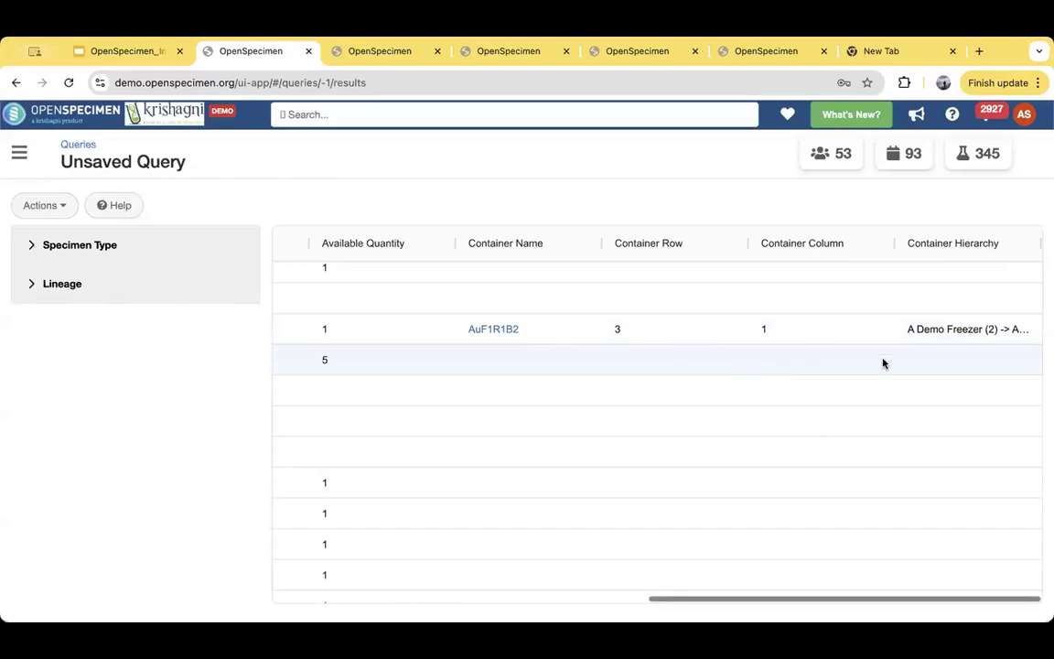
left_click(971, 331)
double_click(965, 330)
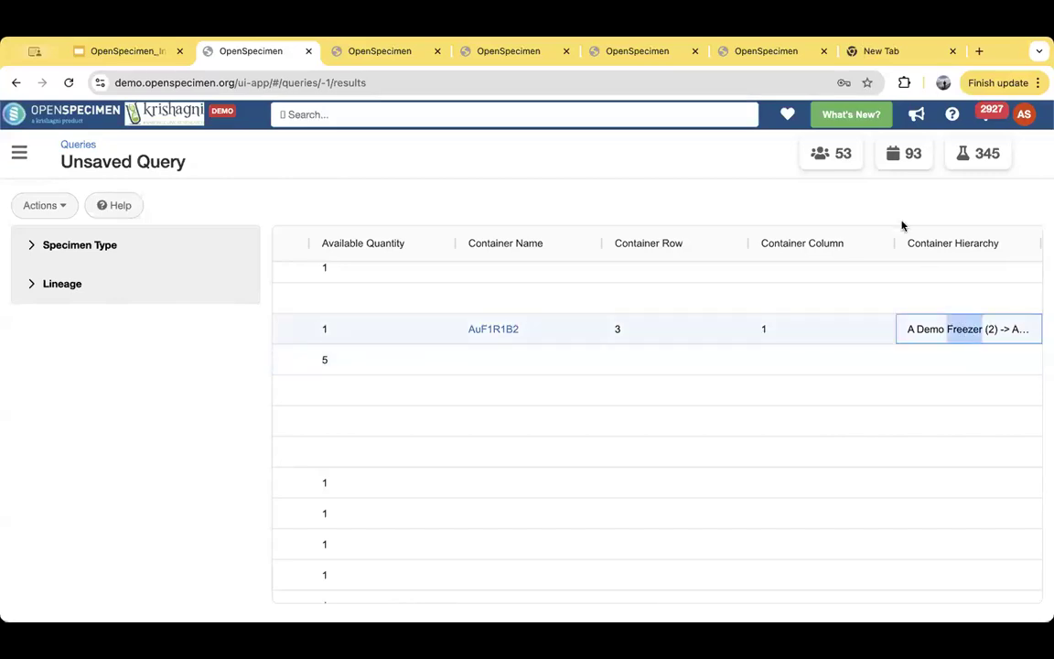
left_click_drag(894, 244, 639, 271)
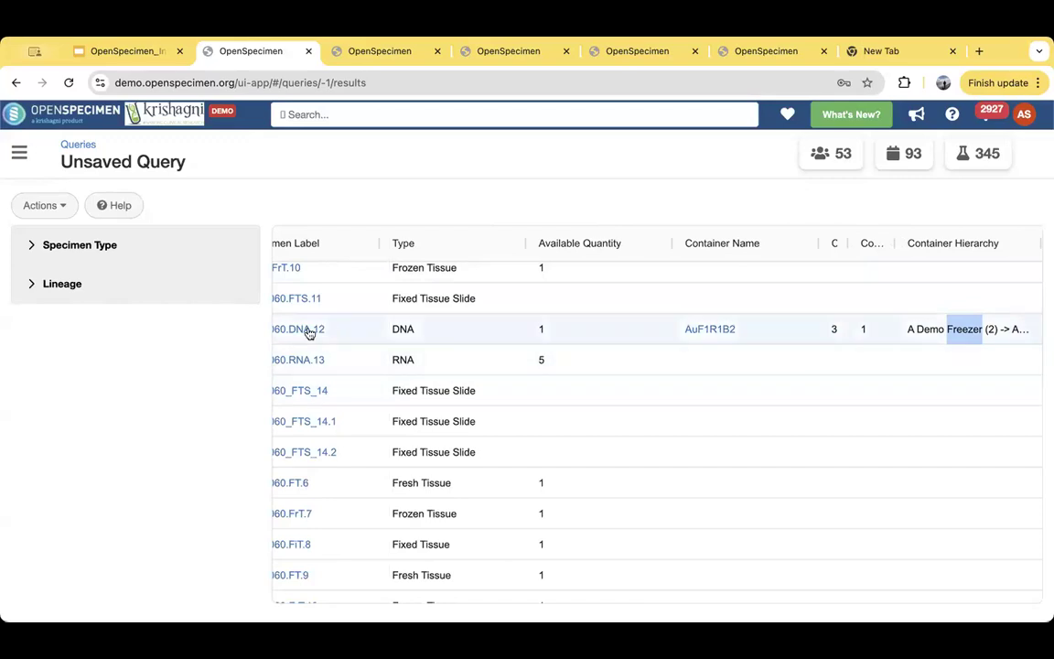
- Filter the query results to the specimen type DNA and the lineage Aliquot
left_click(34, 246)
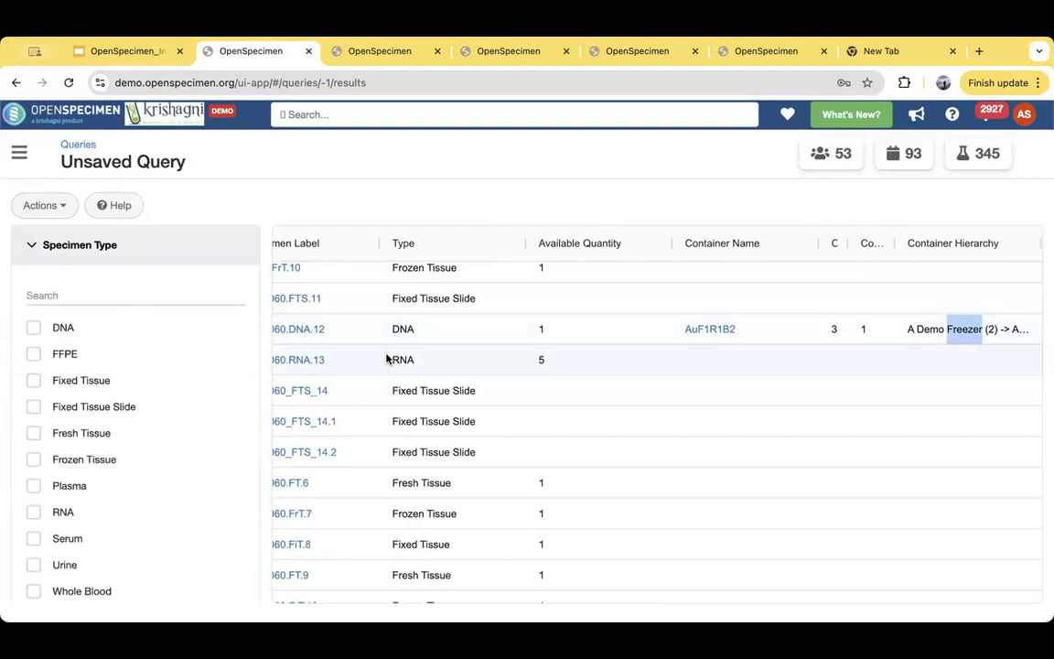
scroll(387, 357, "left", 10)
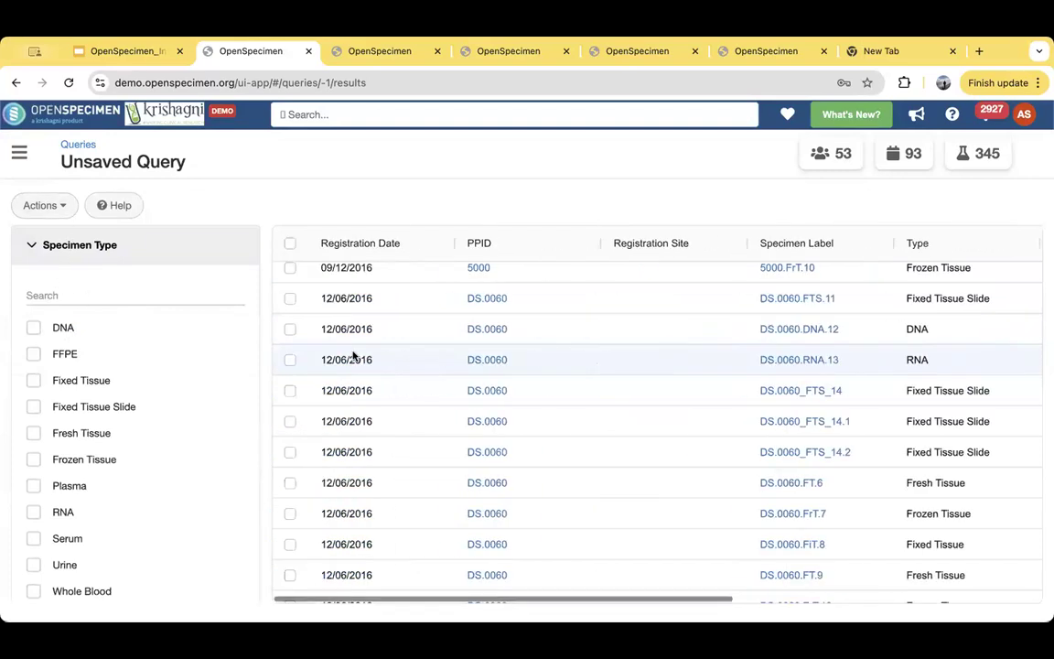
left_click(32, 330)
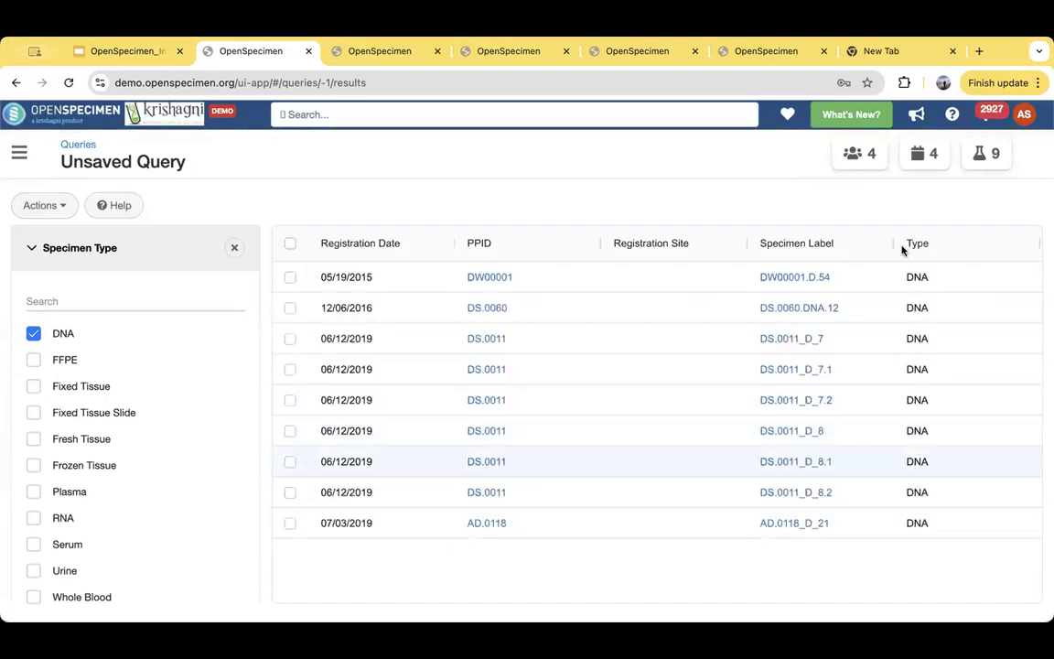
left_click(31, 246)
left_click(30, 291)
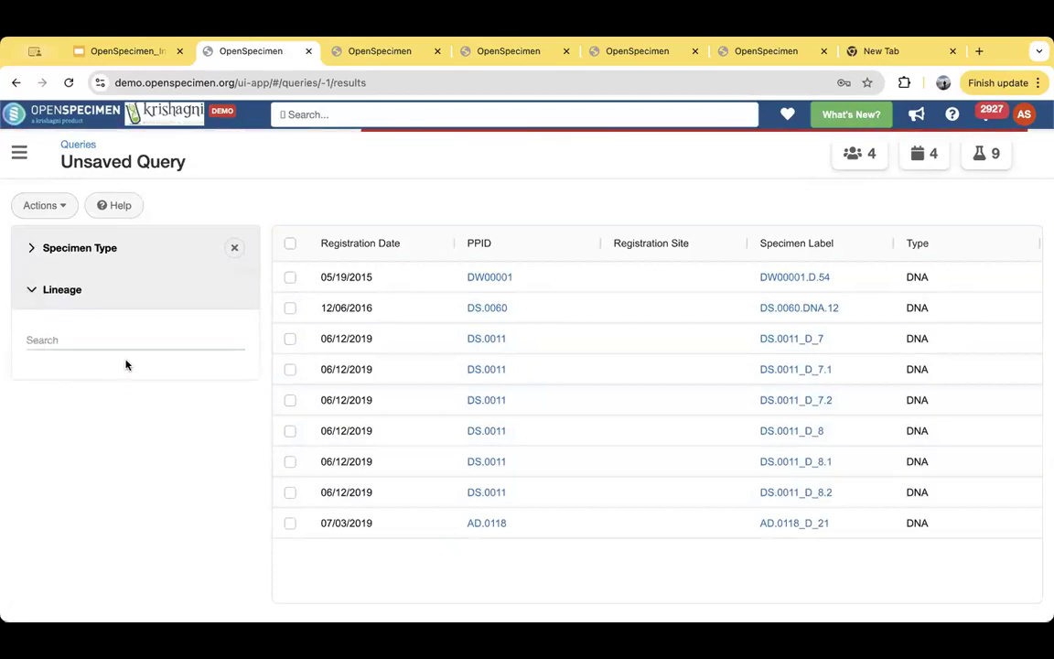
left_click(33, 373)
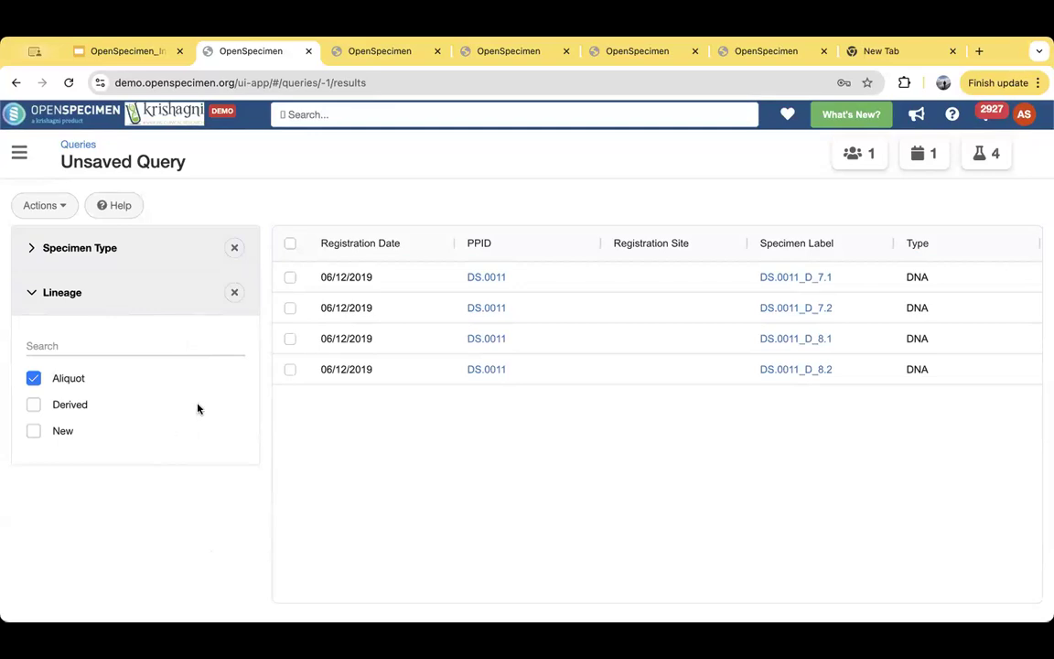
- Select all specimens in the filtered results, look at My Default Cart and return to the query
left_click(290, 245)
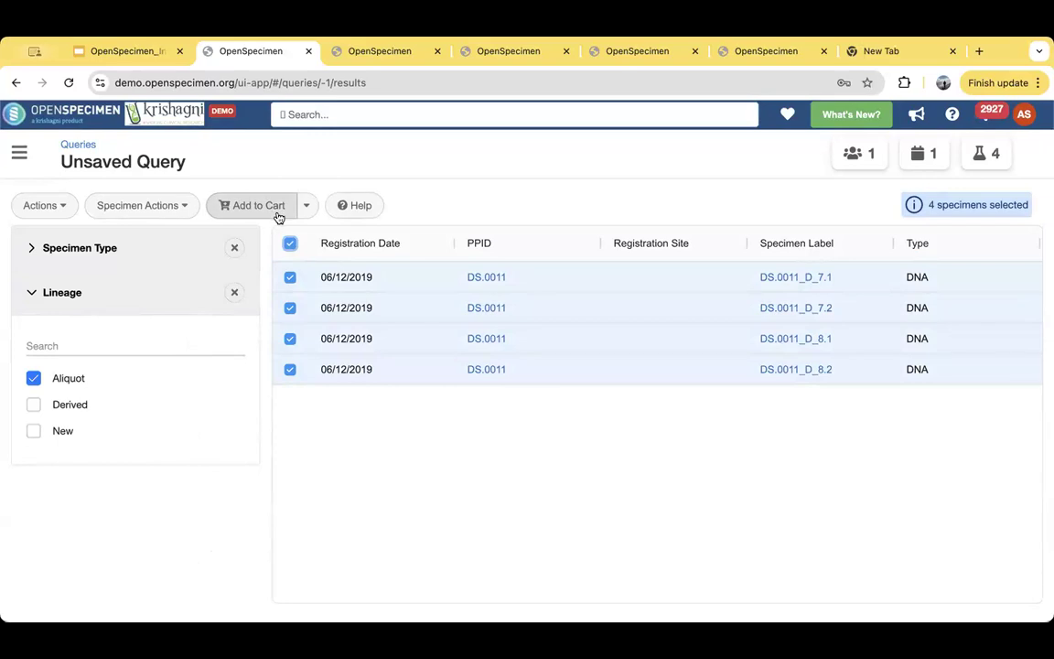
left_click(307, 205)
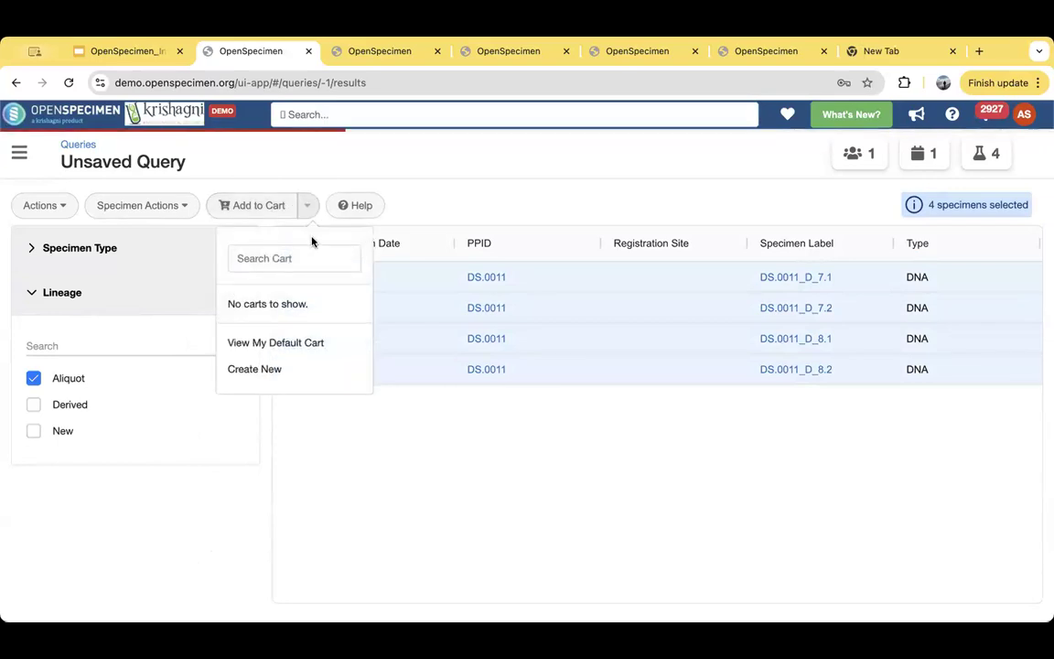
left_click(338, 449)
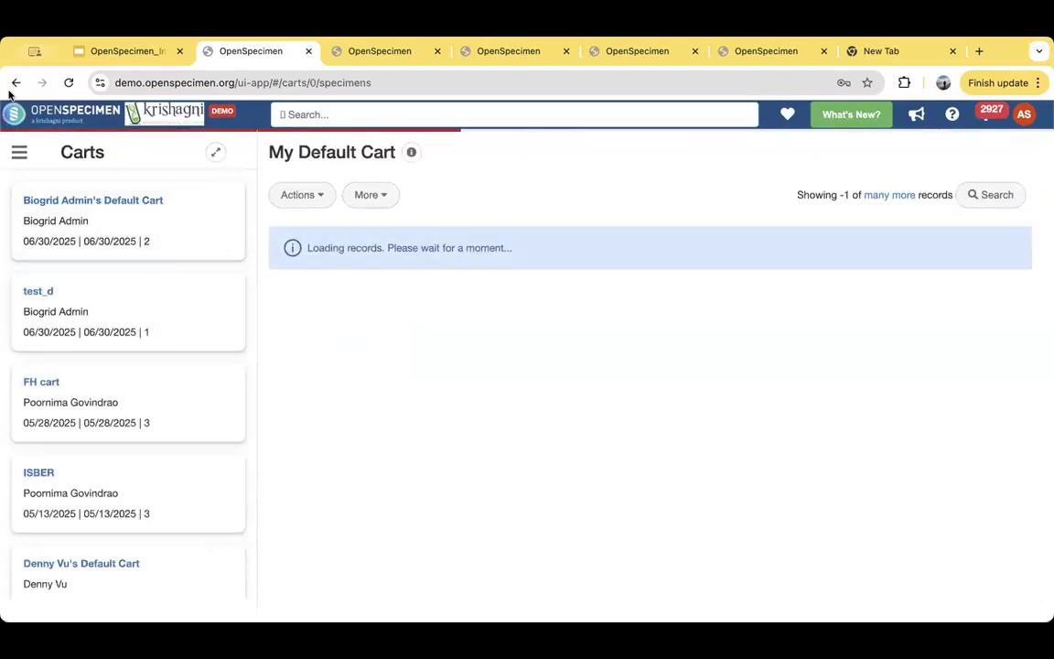
left_click(17, 84)
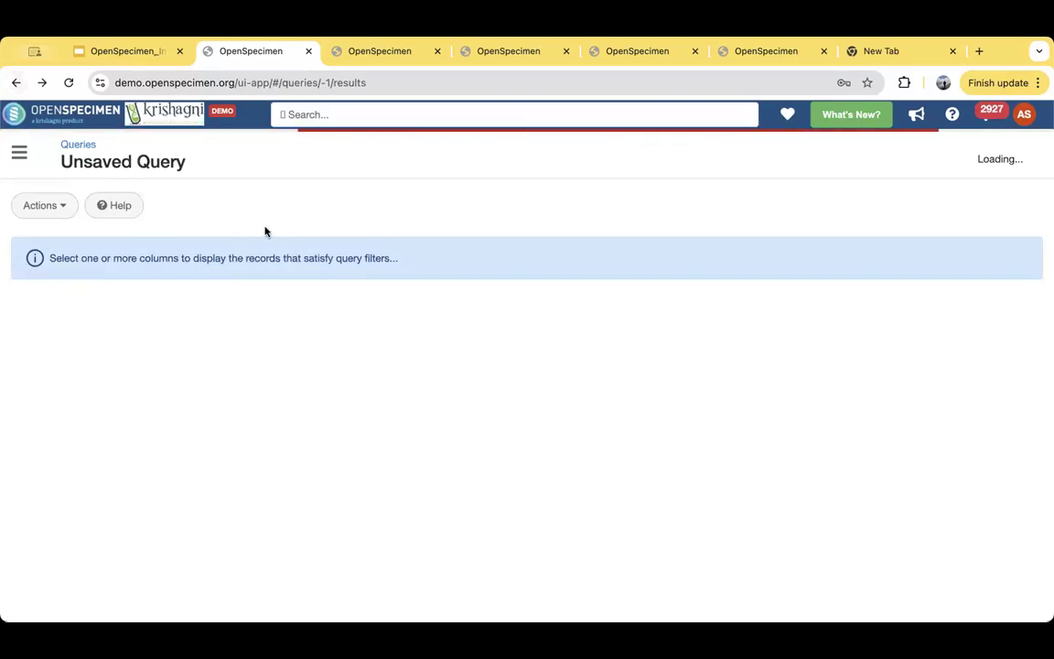
- Open the Count of Specimen per Anatomic Site for Collection Protocol query from the Queries for Demo folder
left_click(78, 145)
left_click(1012, 142)
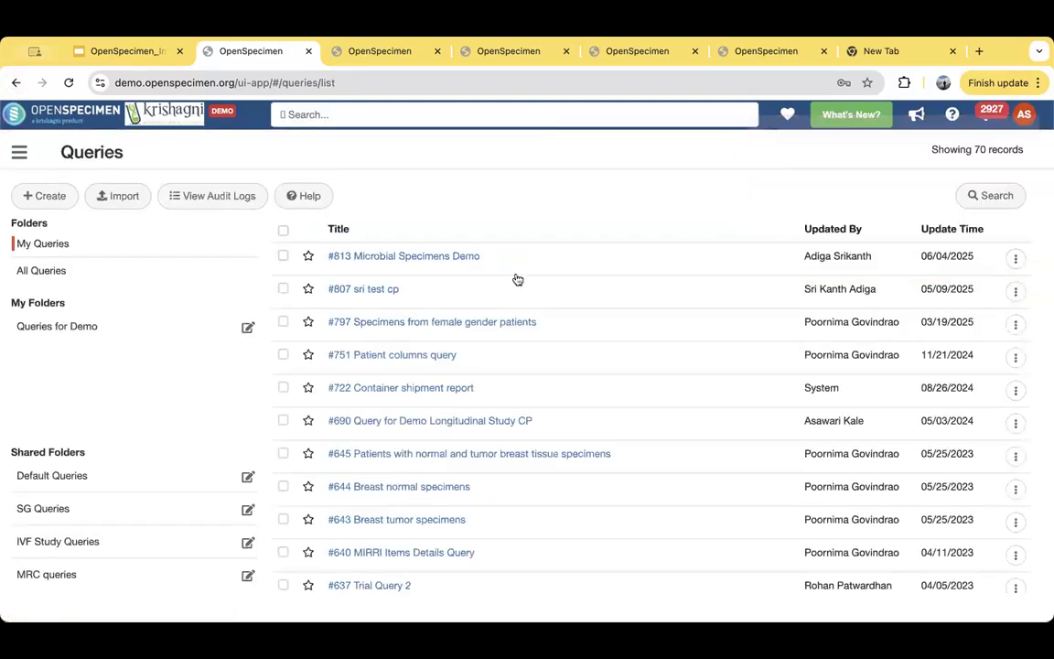
left_click(69, 328)
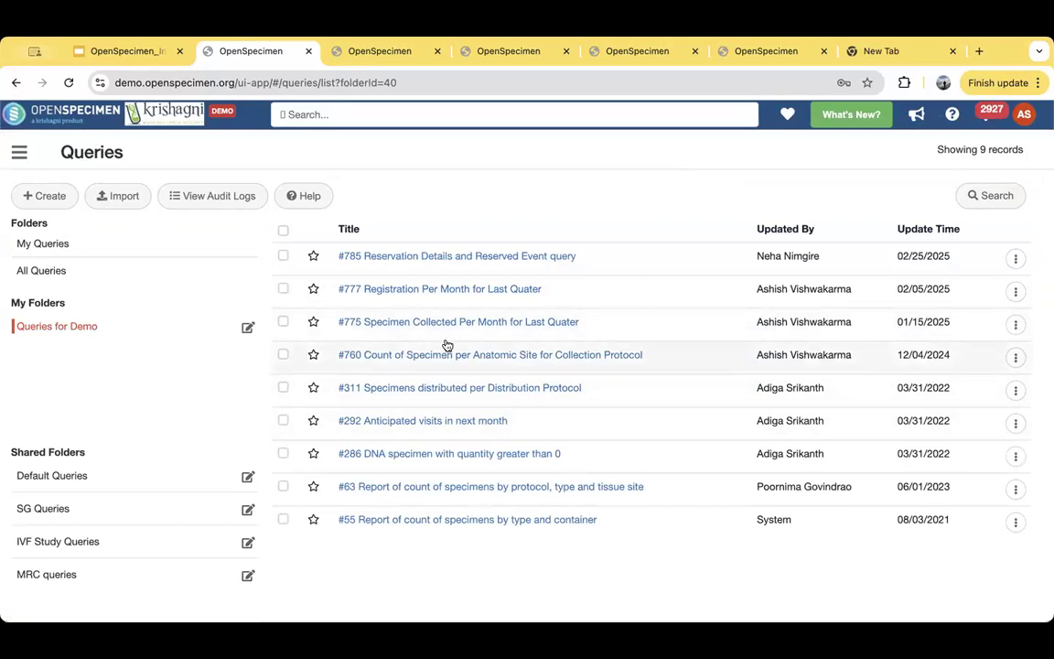
left_click(512, 356)
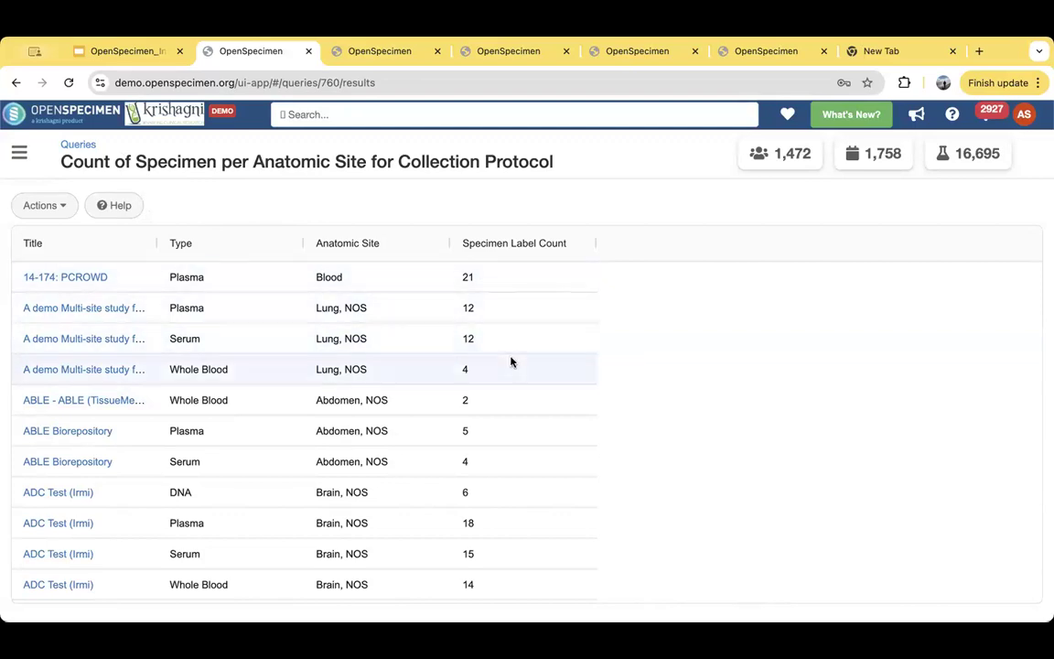
- Open the Report of count of specimens by protocol, type and tissue site from Queries for Demo and examine its specimen type columns
left_click(79, 144)
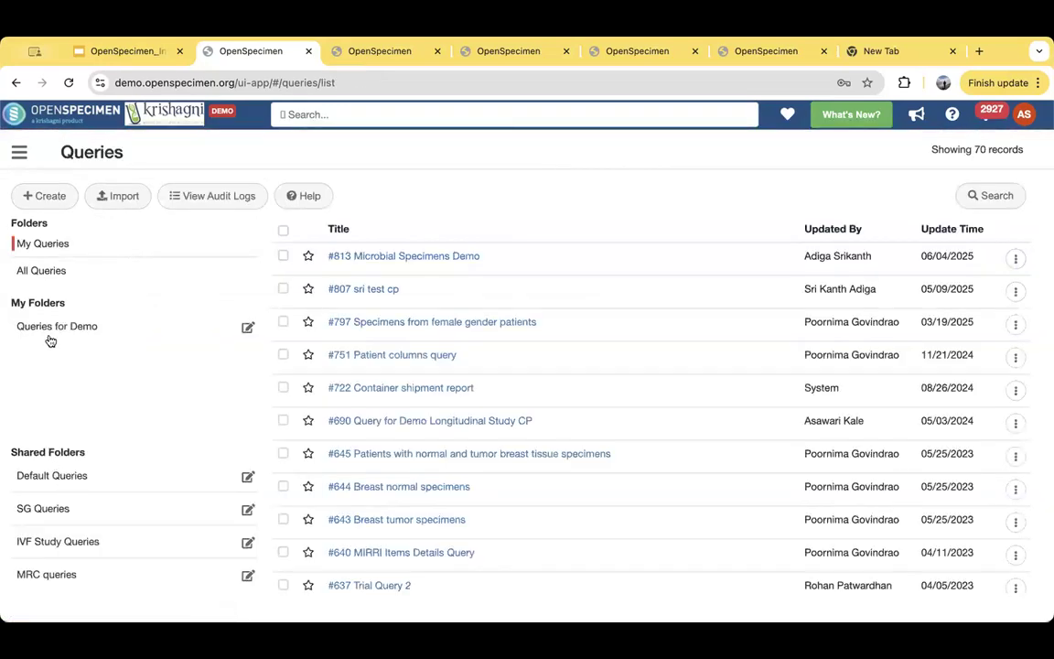
left_click(52, 331)
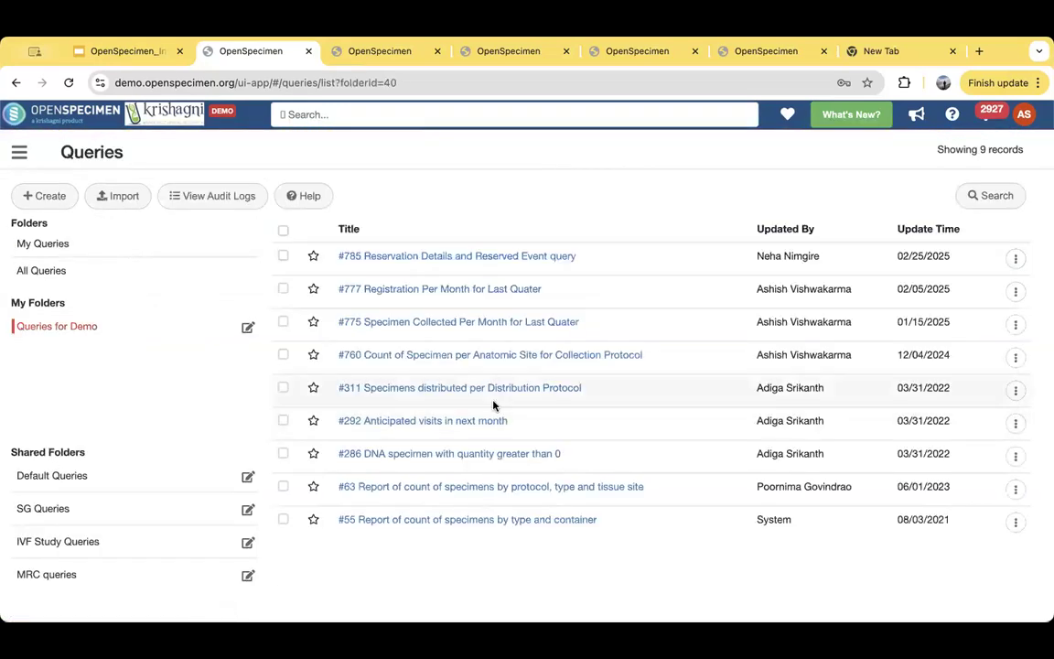
left_click(528, 487)
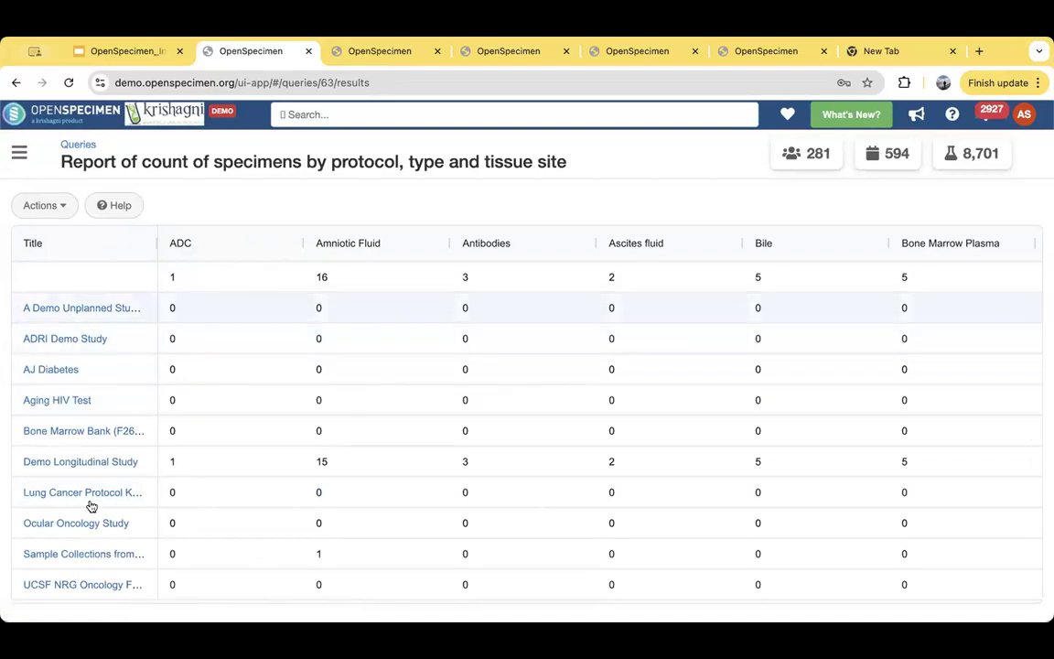
scroll(554, 374, "right", 8)
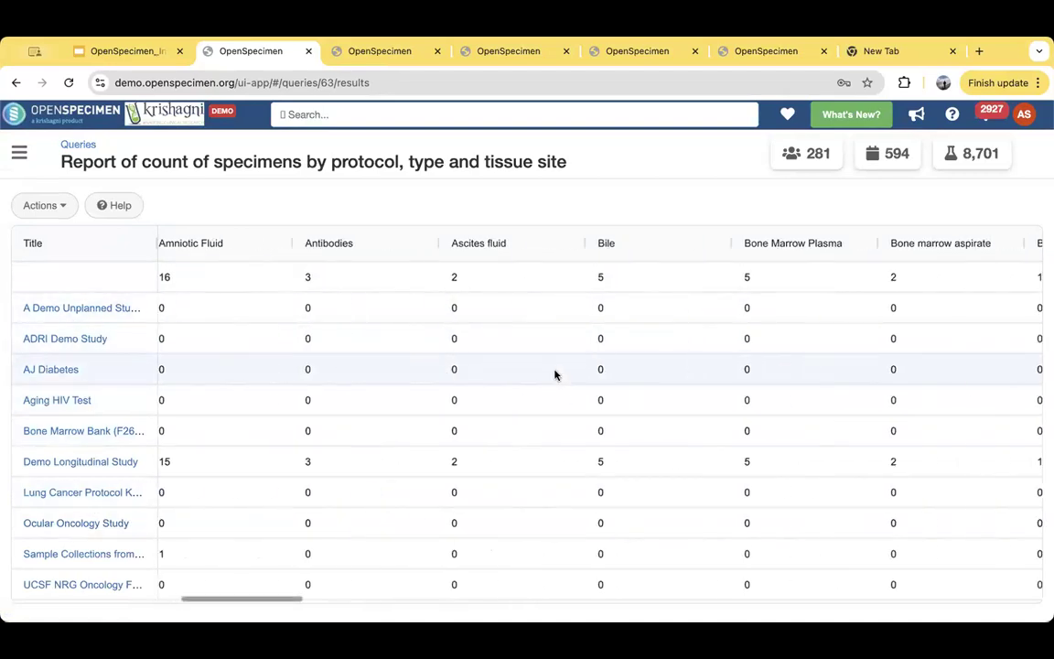
scroll(555, 374, "right", 10)
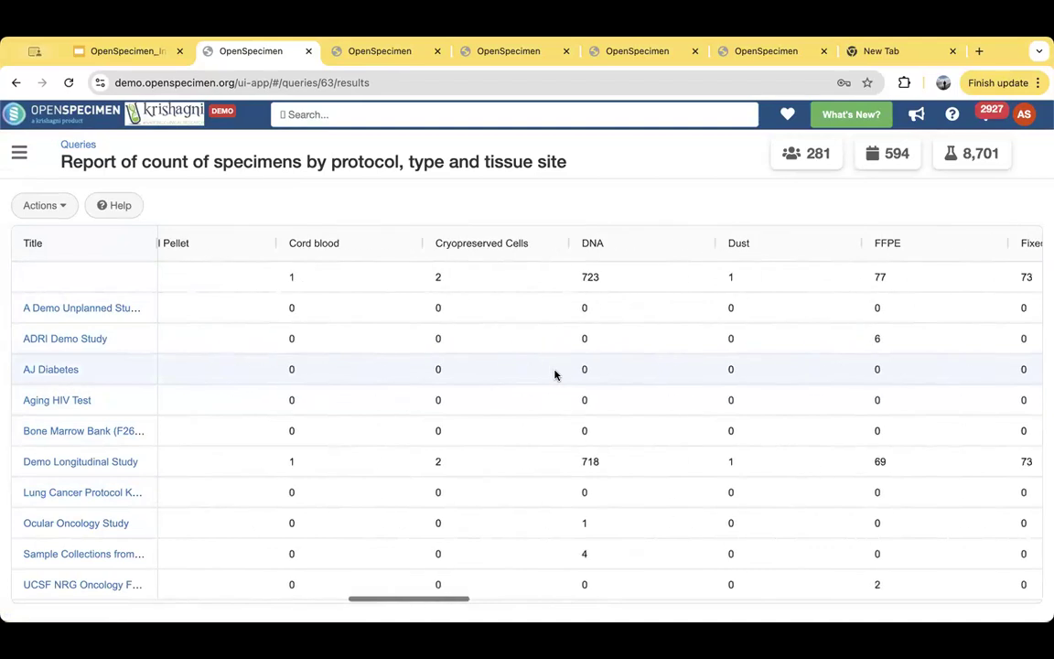
- Examine more specimen type columns across the report, including the fresh tissue, frozen tissue and H&E columns
scroll(710, 342, "right", 10)
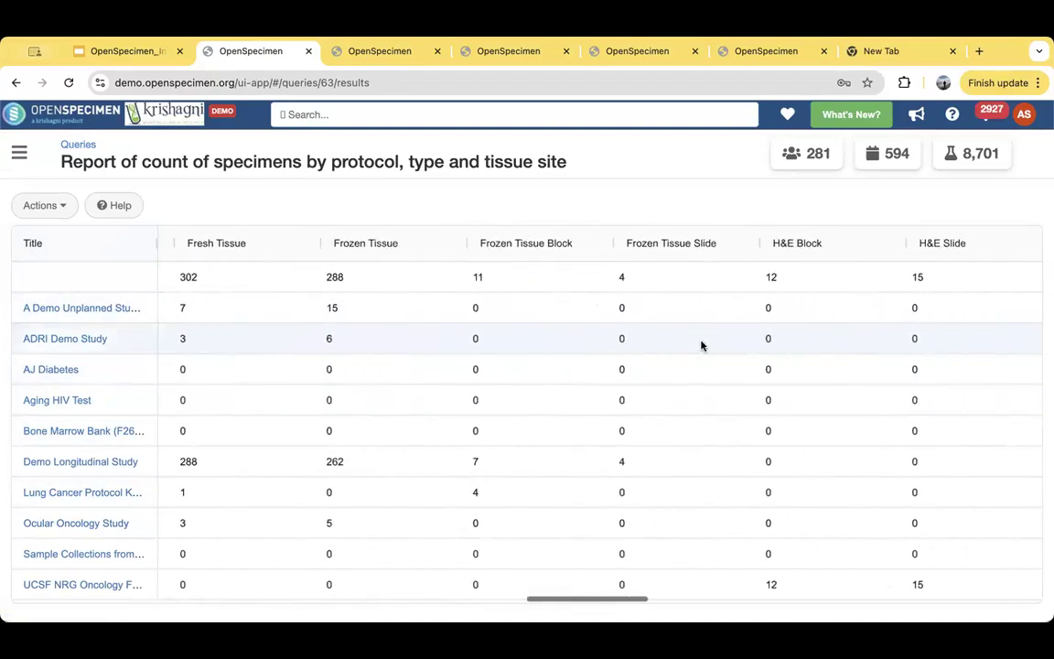
scroll(506, 360, "left", 10)
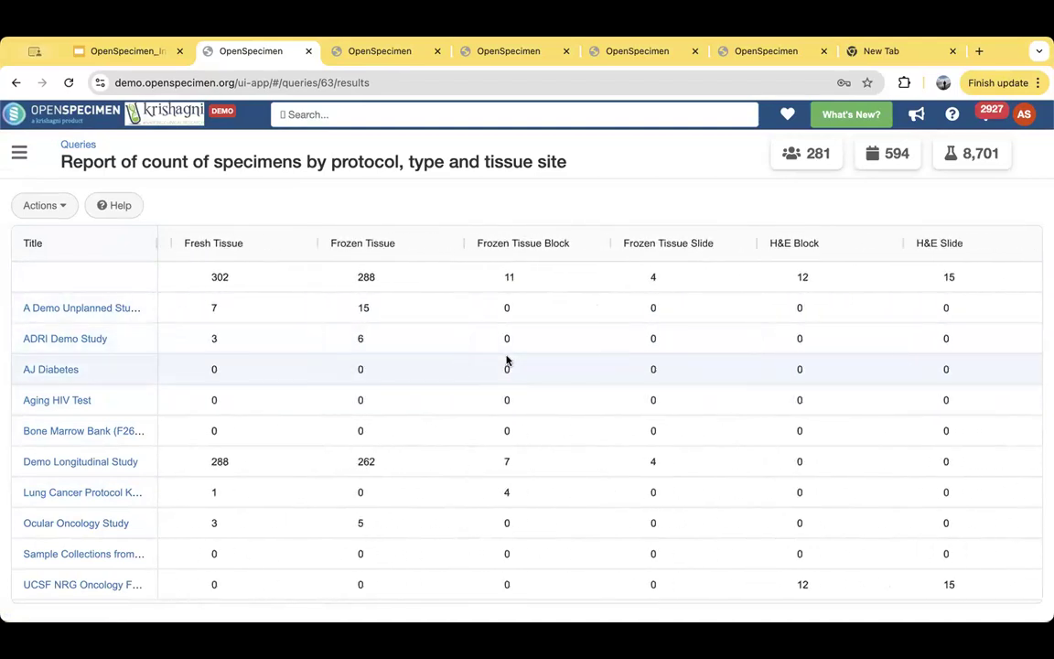
scroll(506, 360, "left", 4)
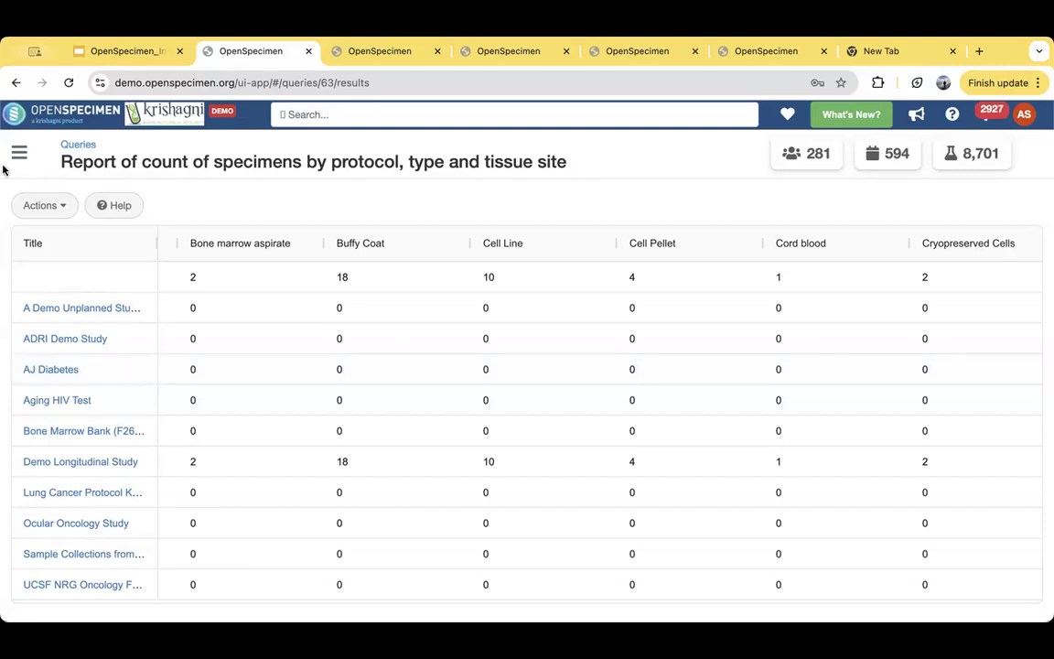
- Leave the report for the Queries list and log out of the current account
left_click(79, 145)
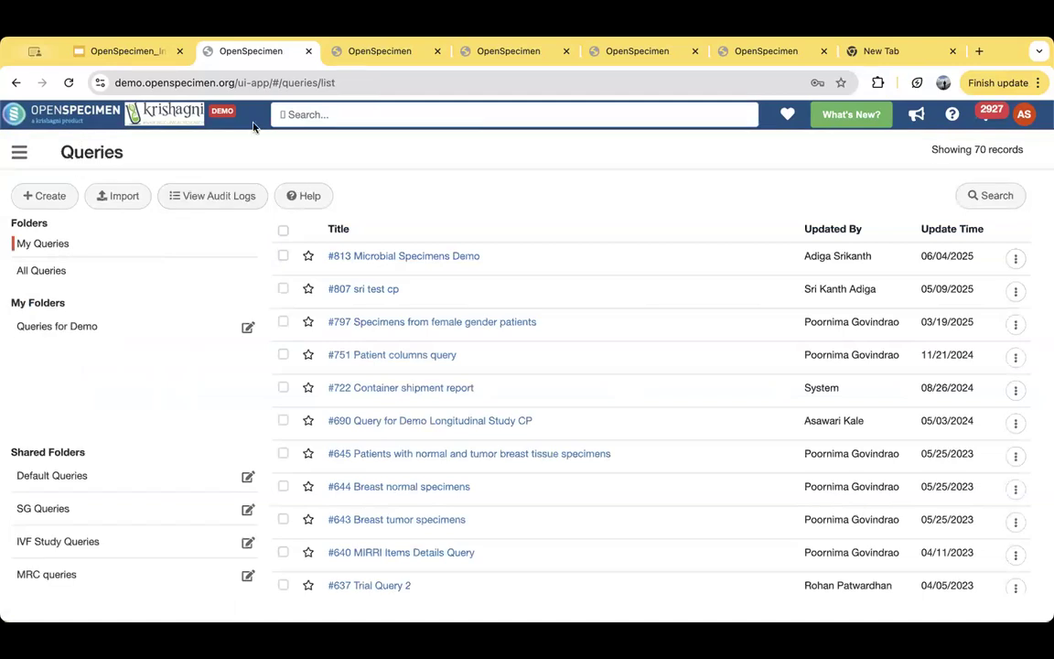
left_click(1023, 114)
left_click(986, 199)
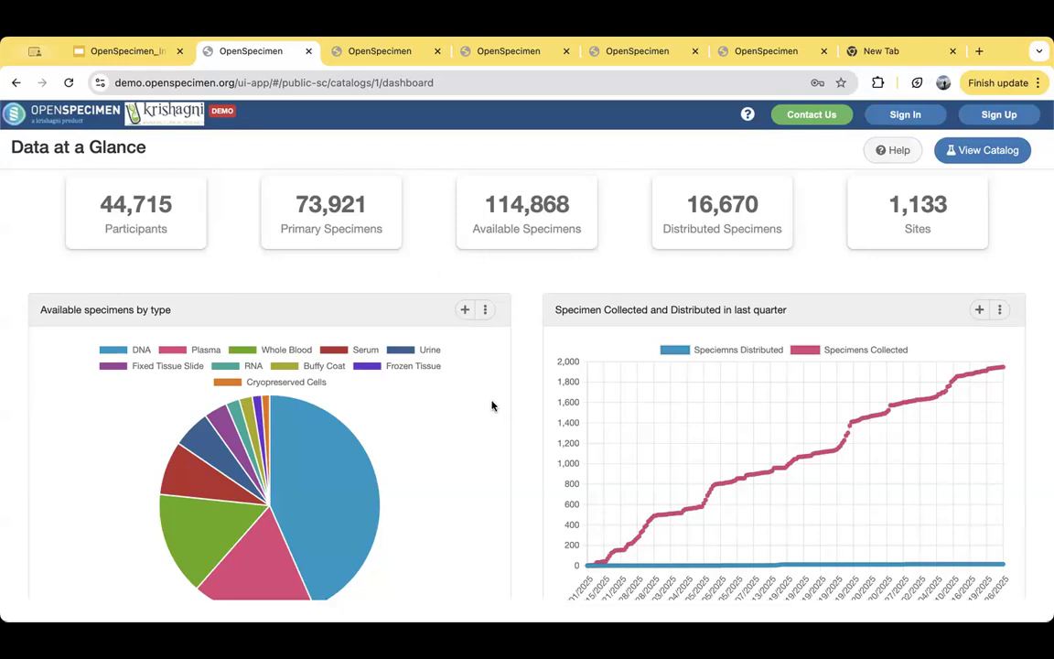
- Examine the public Data at a Glance dashboard's charts, from available specimens by type through to participant gender
scroll(411, 383, "down", 1)
scroll(411, 383, "up", 1)
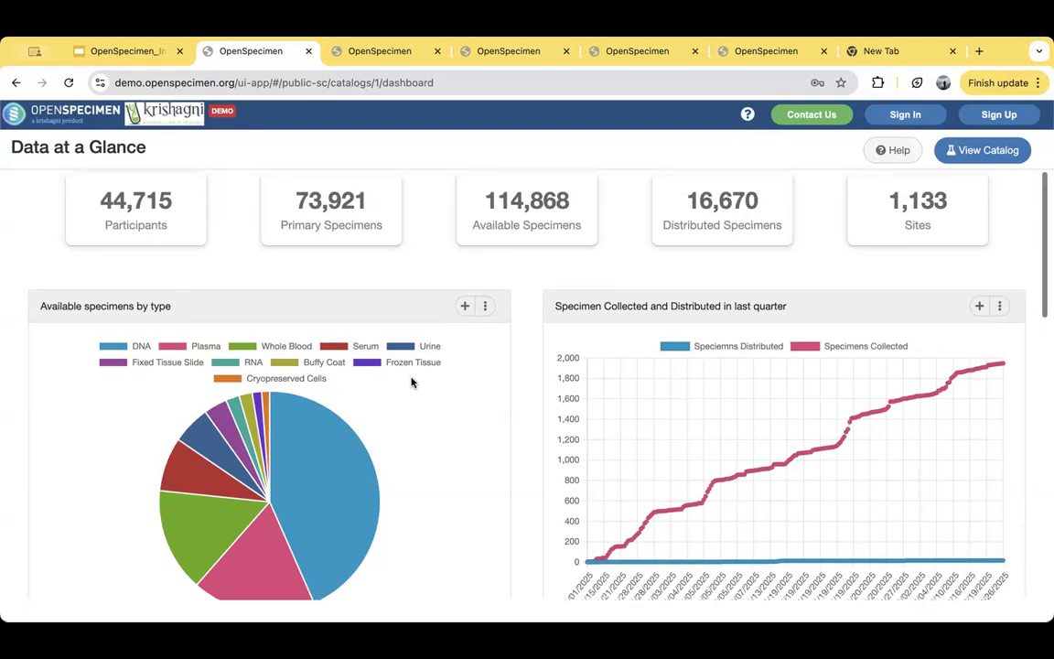
scroll(412, 383, "down", 1)
scroll(412, 382, "down", 3)
scroll(412, 383, "down", 2)
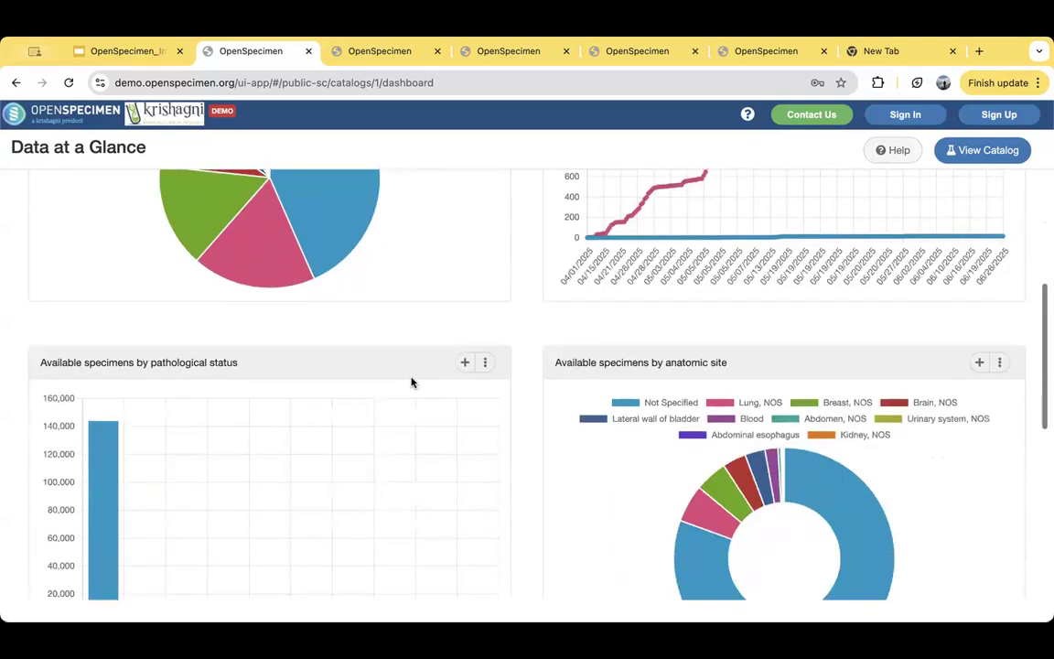
scroll(412, 382, "up", 5)
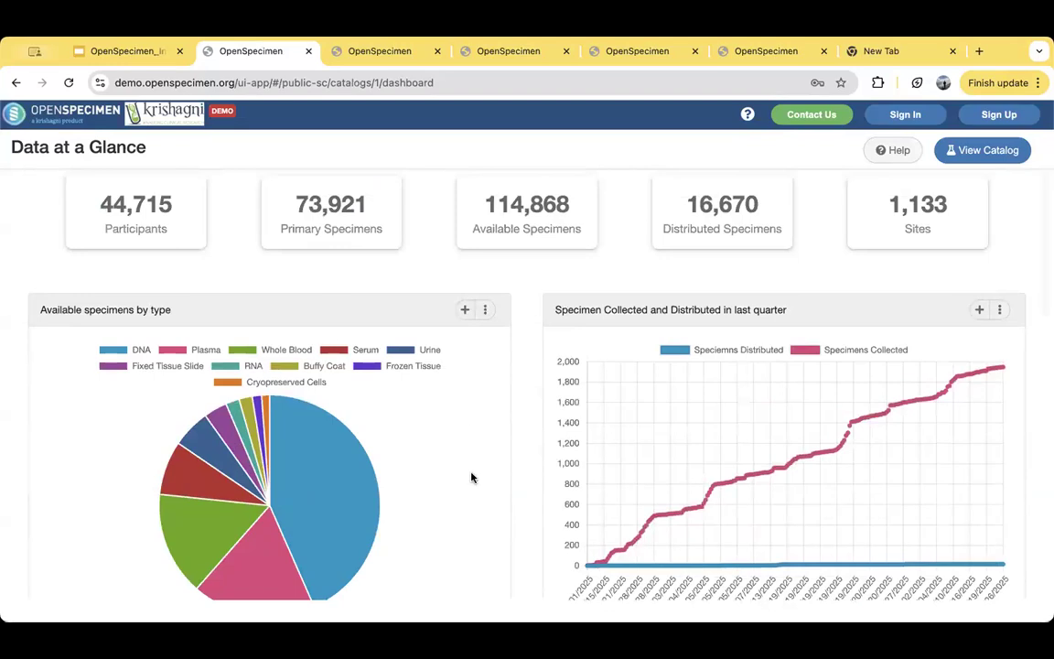
scroll(470, 474, "down", 1)
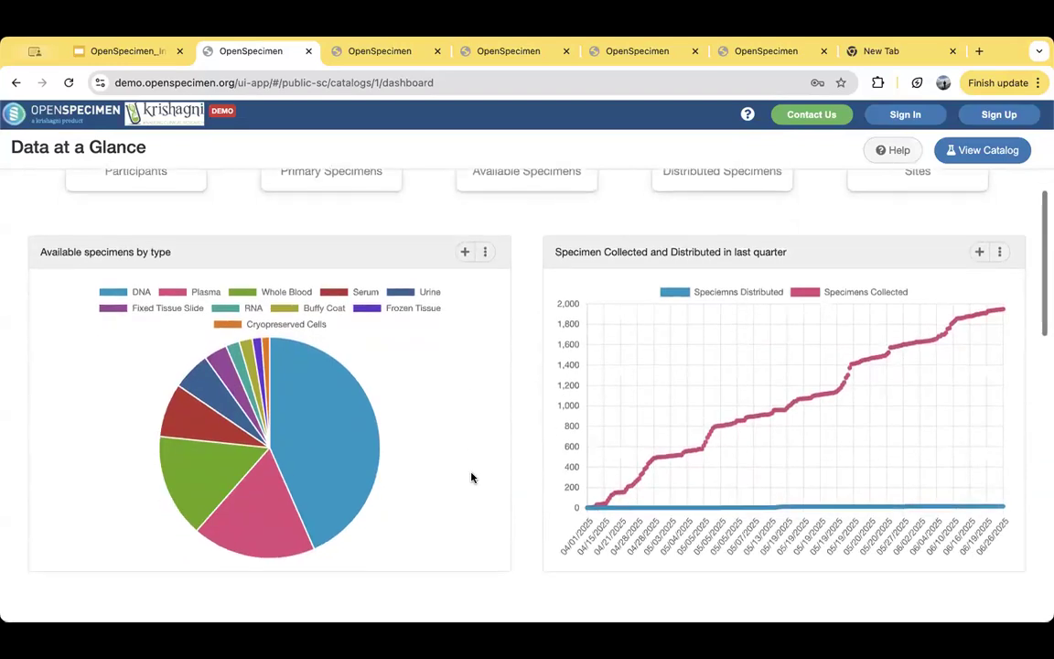
scroll(471, 476, "down", 1)
scroll(471, 477, "down", 5)
scroll(471, 476, "down", 3)
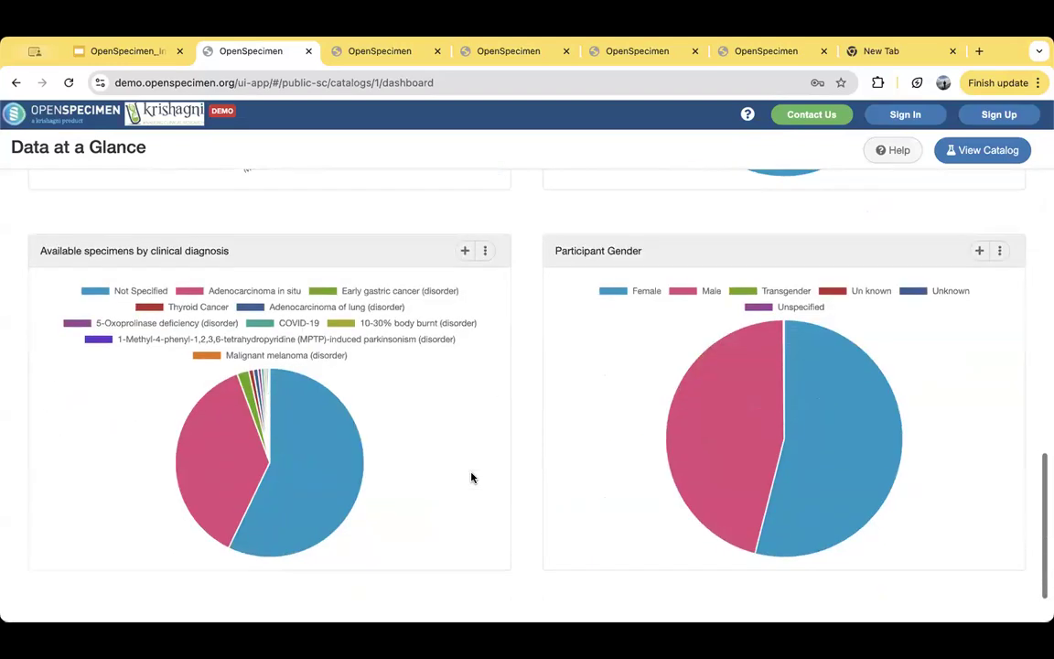
scroll(471, 477, "up", 10)
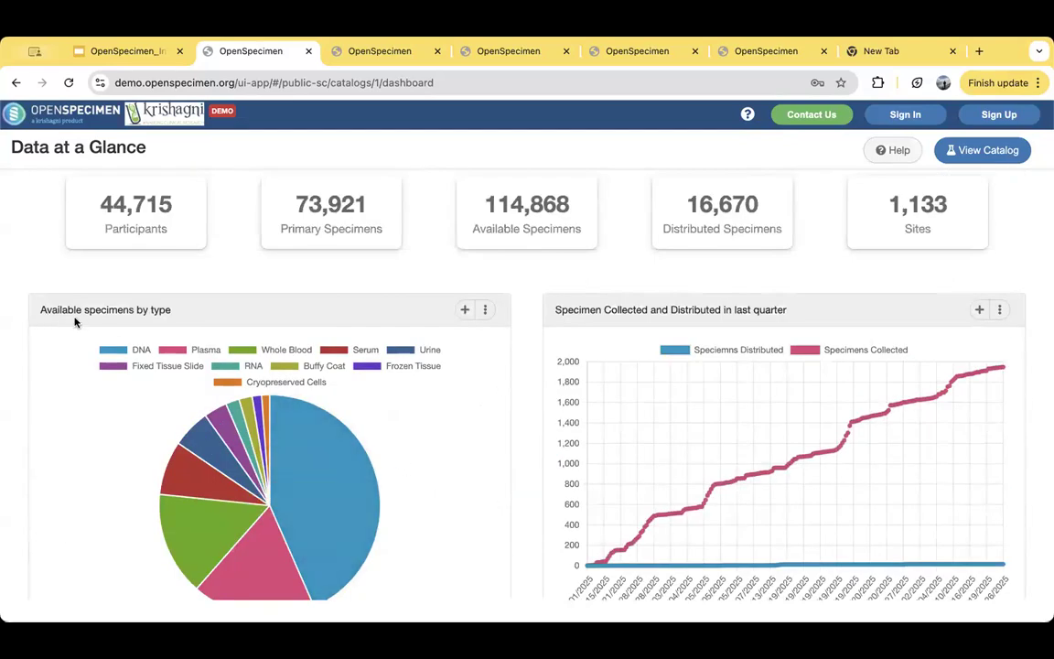
scroll(312, 361, "down", 1)
scroll(312, 362, "down", 4)
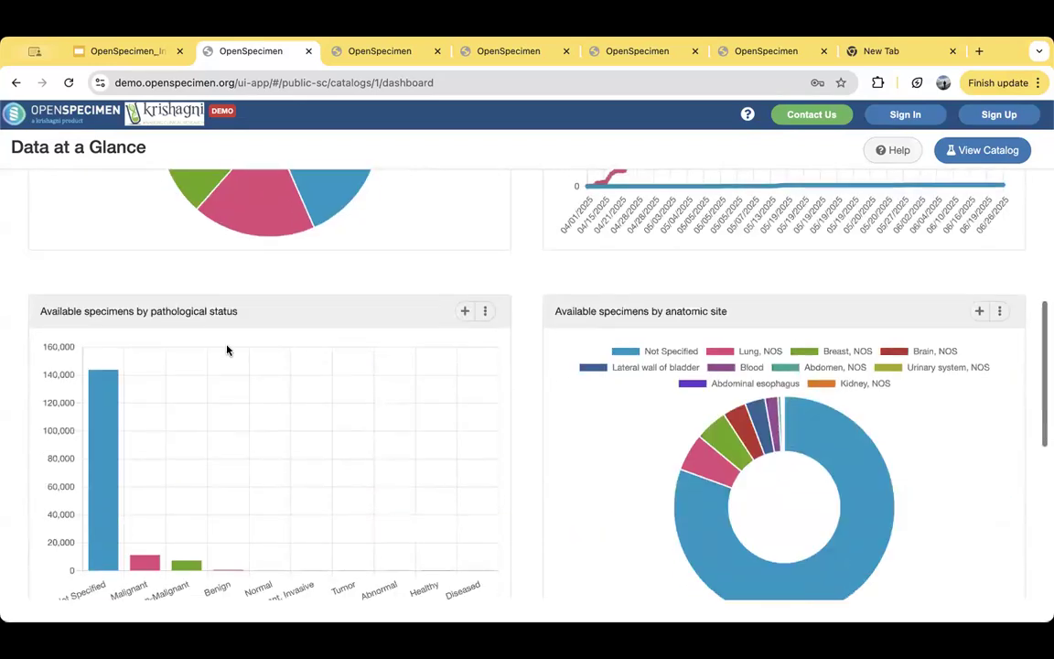
scroll(655, 464, "down", 1)
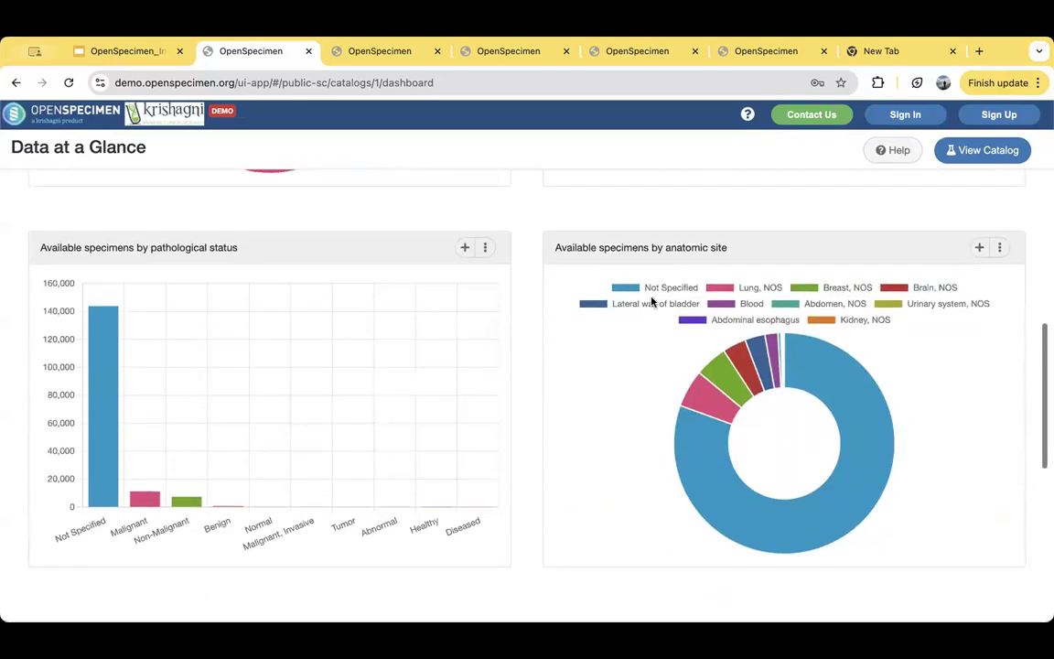
scroll(825, 479, "down", 4)
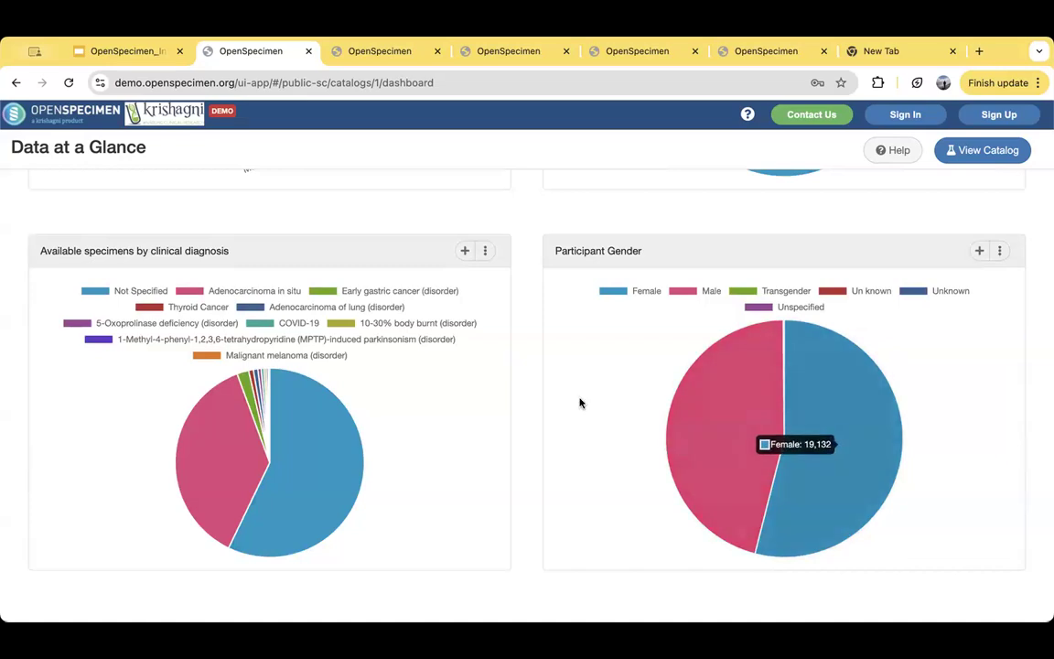
scroll(564, 392, "up", 10)
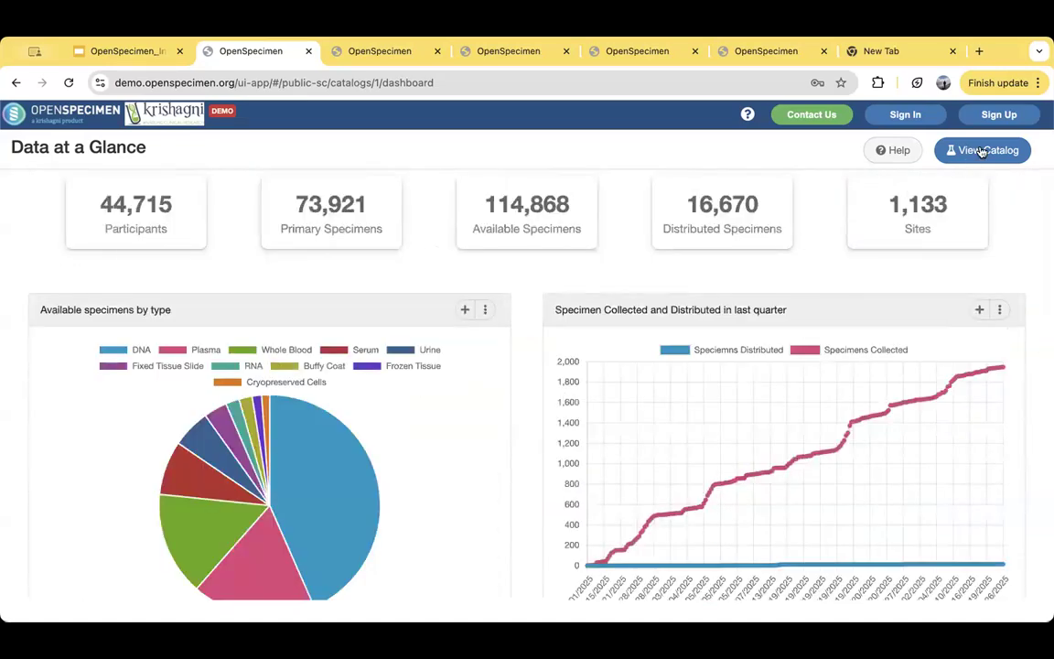
- Open the public Specimen Catalog and filter its items to the gender Male
left_click(981, 149)
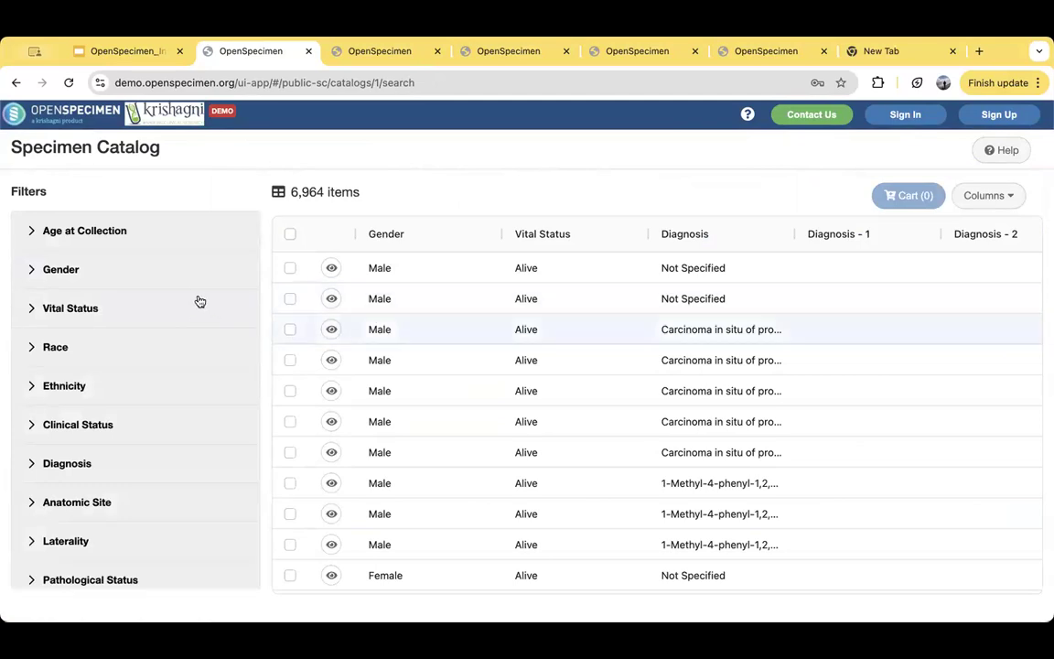
left_click(30, 273)
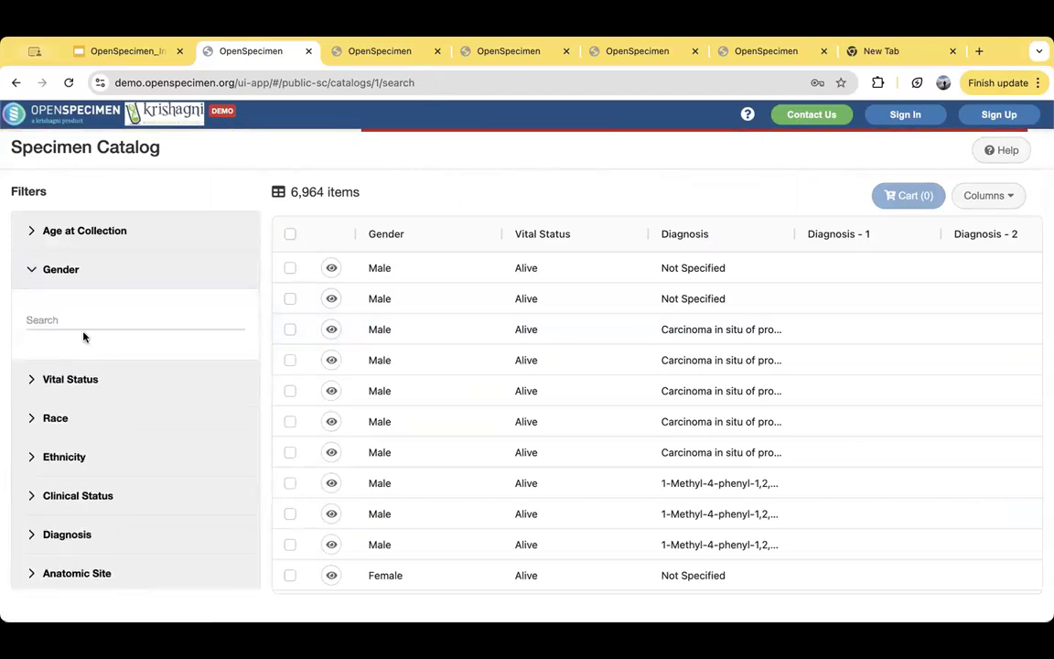
left_click(34, 380)
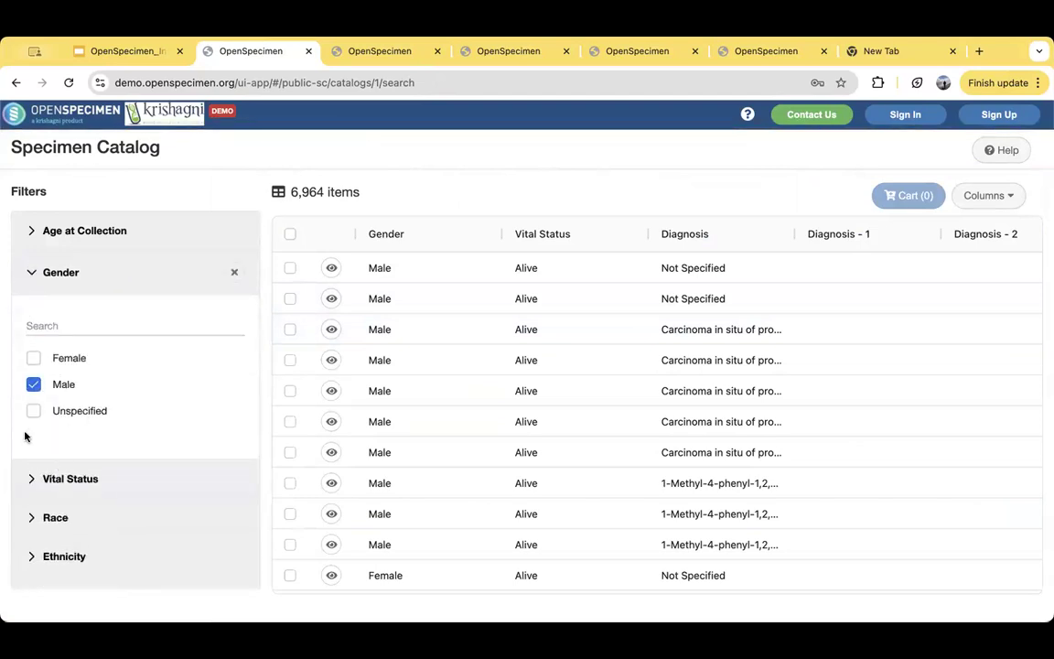
- Filter the catalog items to an Age at Collection between 20 and 50
left_click(29, 265)
left_click(30, 230)
left_click(59, 280)
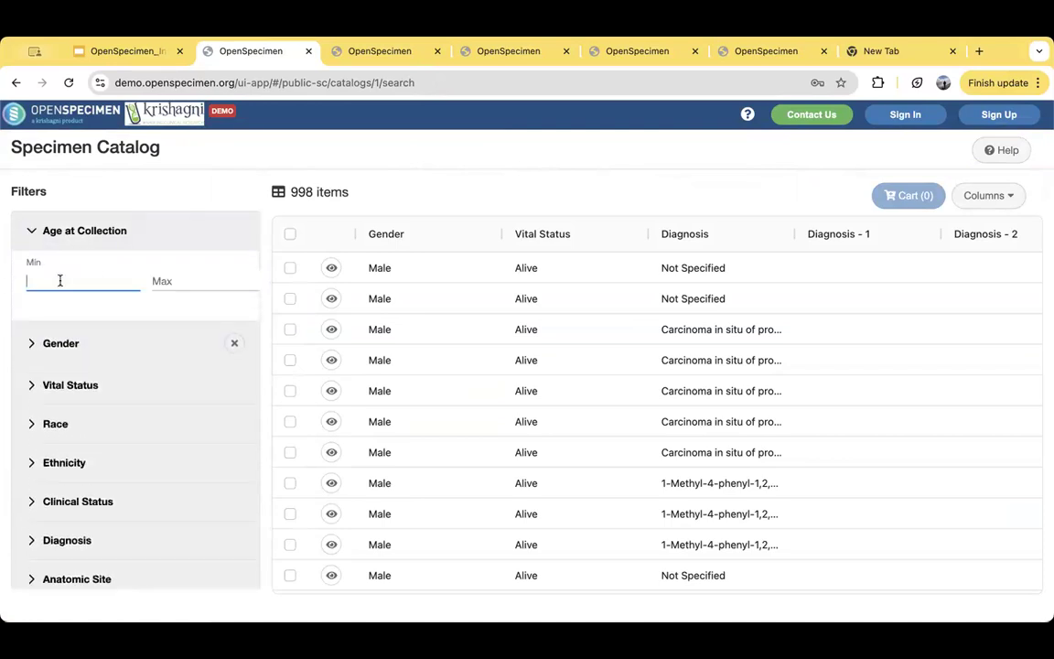
type("20")
key("Tab")
type("50")
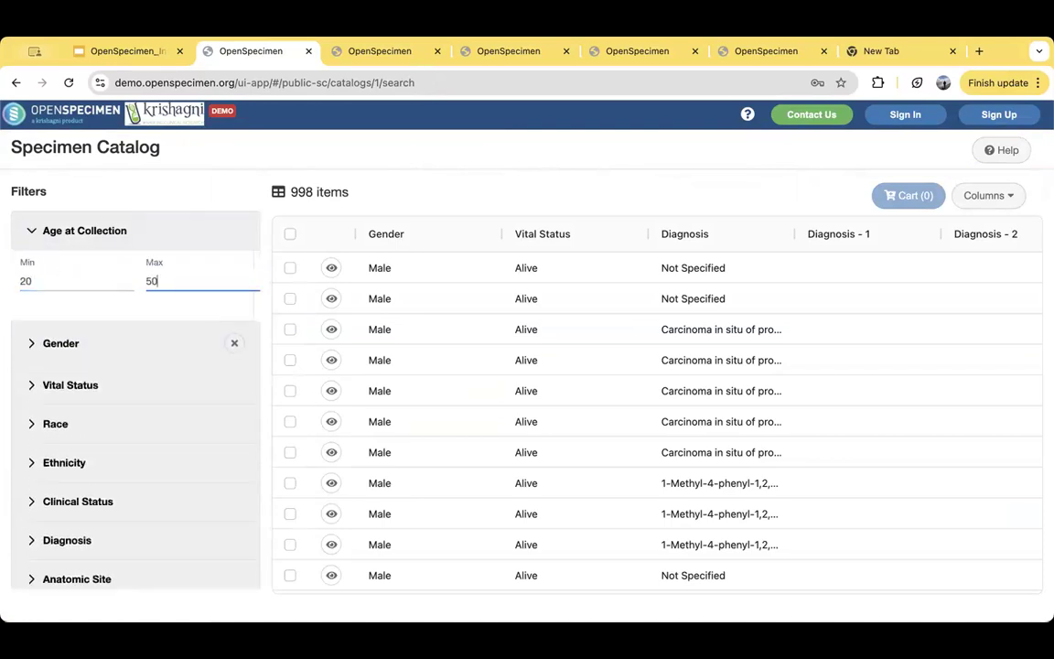
scroll(120, 296, "down", 1)
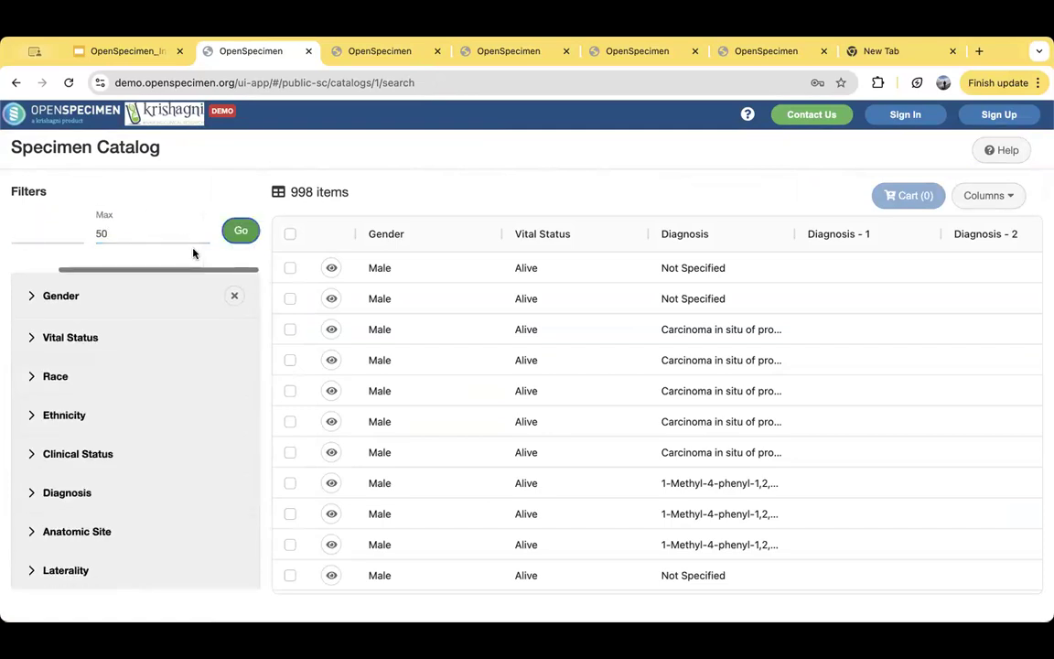
left_click(230, 227)
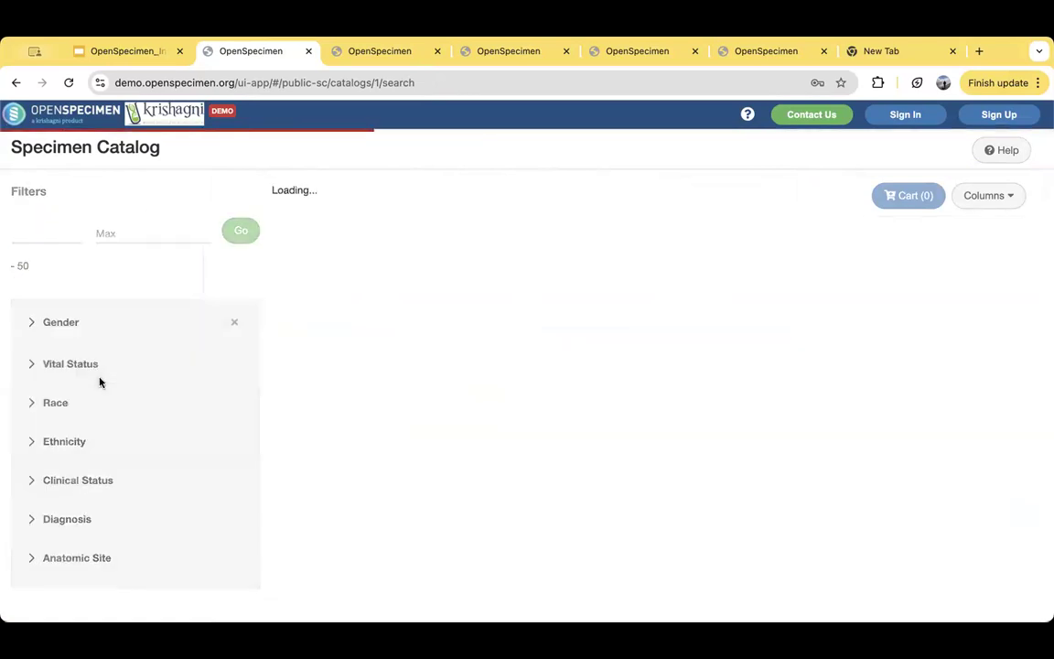
- Find lung among the anatomic sites and filter the catalog items to Lung, NOS
scroll(143, 469, "down", 3)
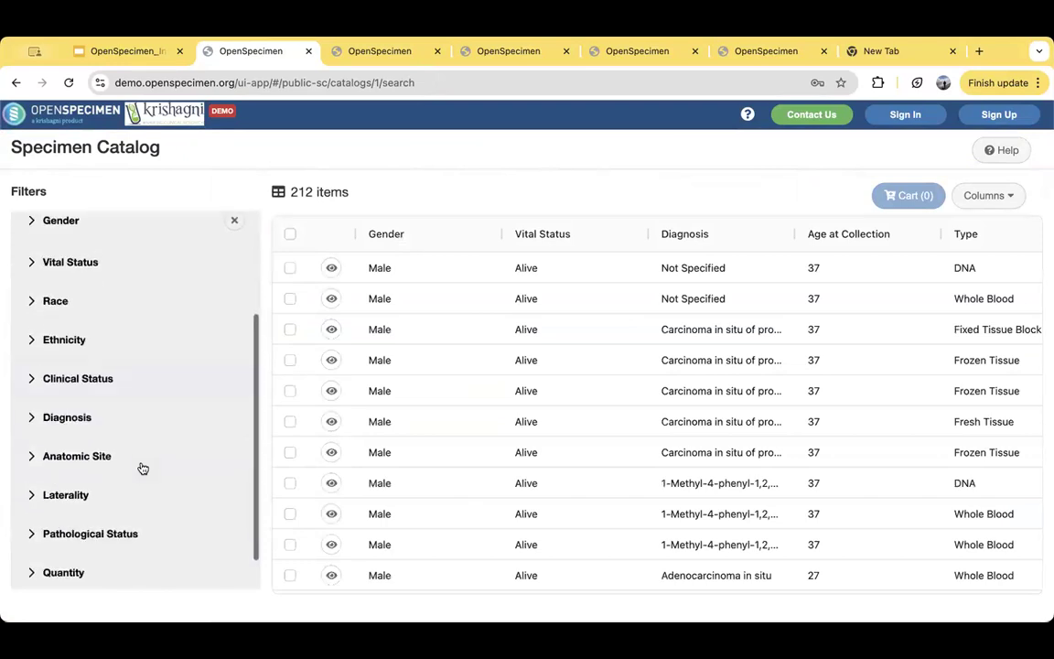
left_click(72, 423)
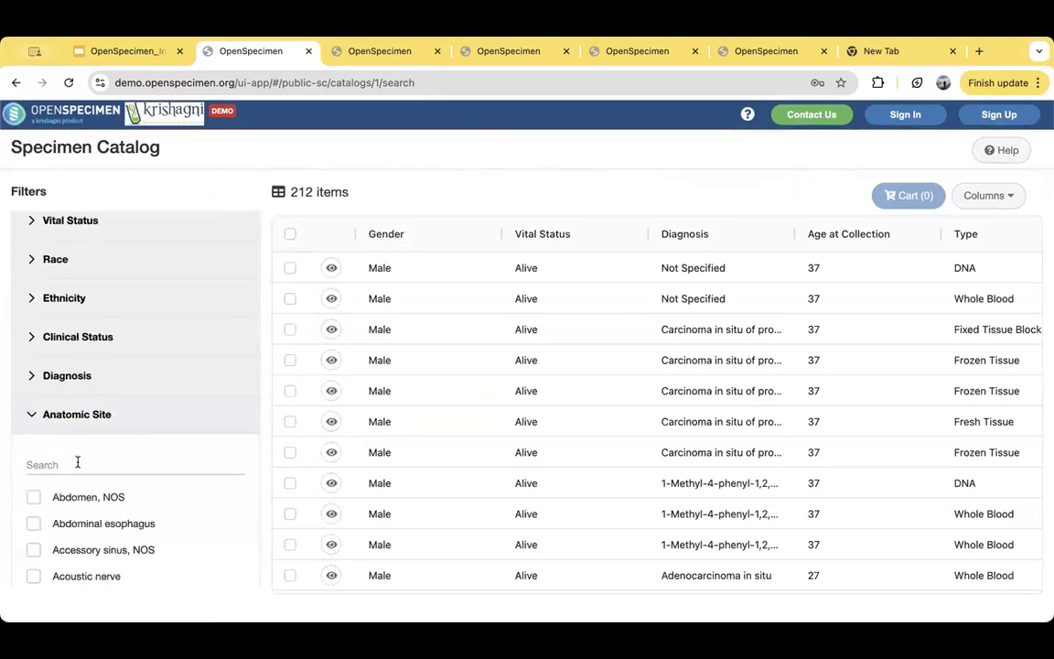
left_click(101, 462)
type("lung")
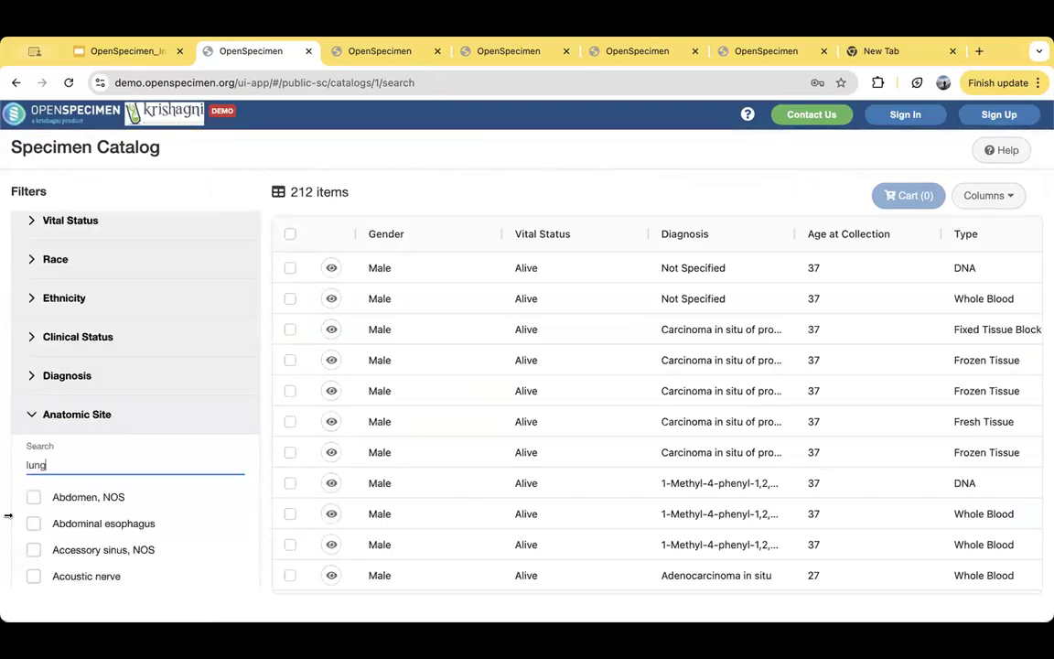
left_click(33, 497)
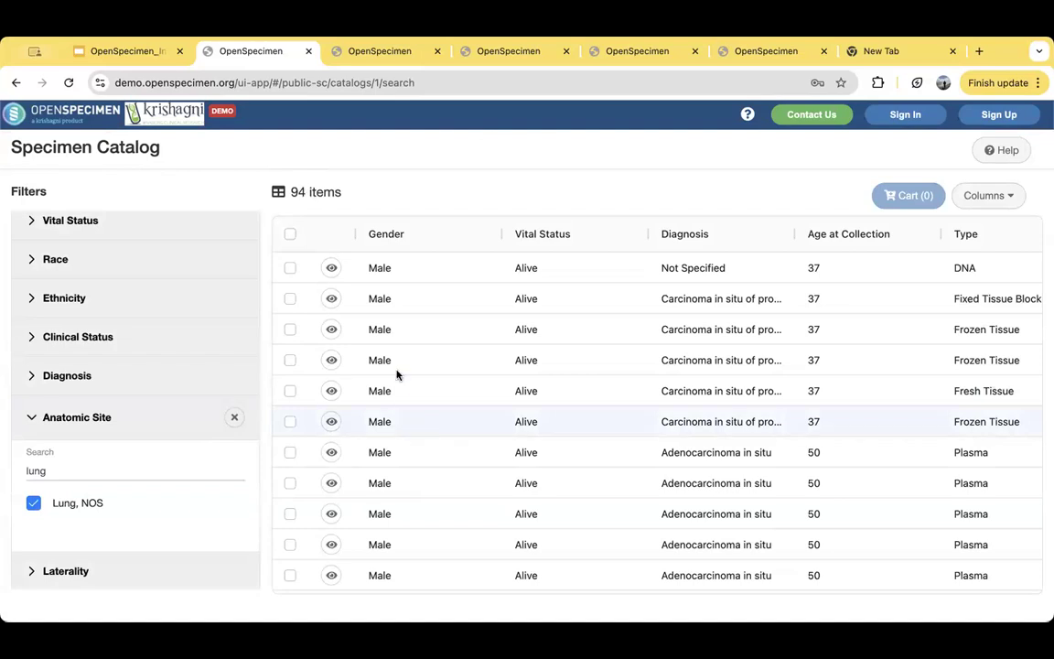
- Add the first listed DNA specimen to the cart from its item details and open the cart for review
left_click(331, 268)
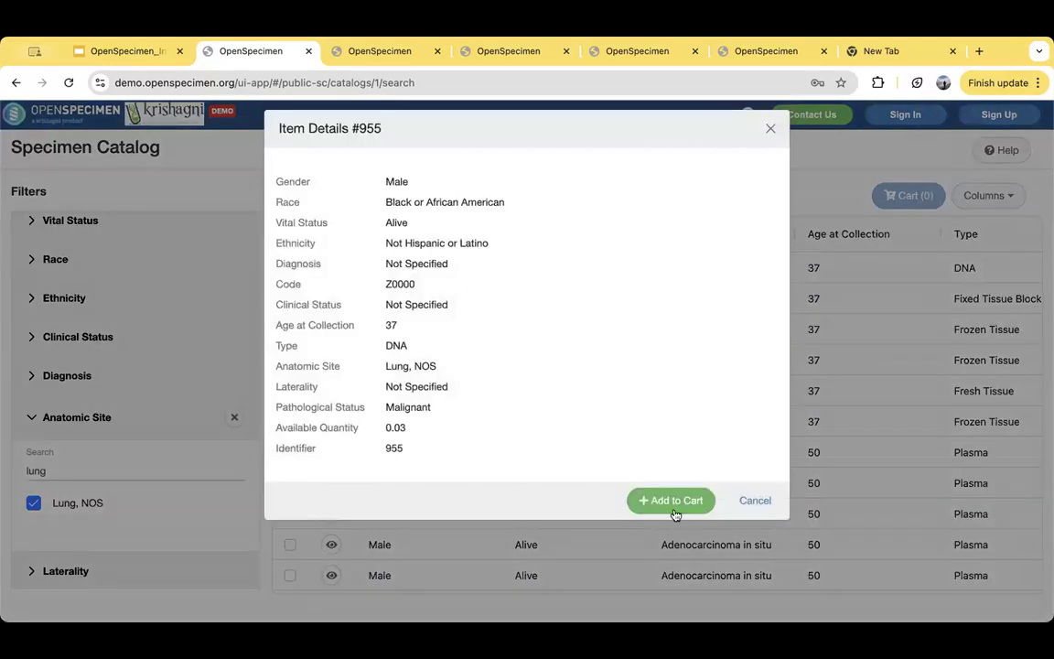
left_click(628, 501)
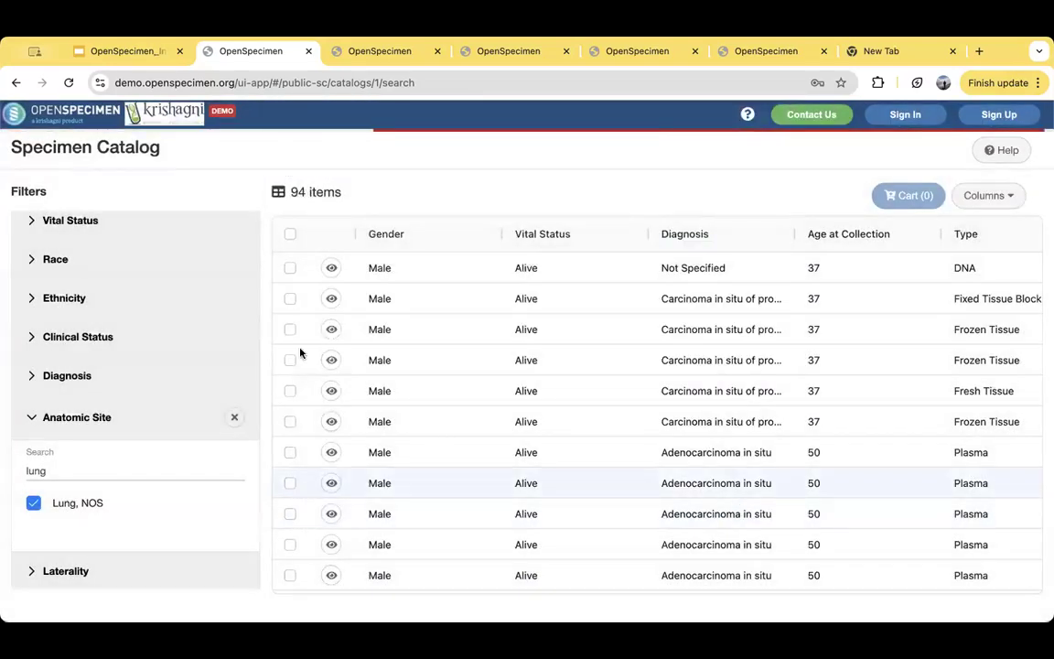
left_click(909, 198)
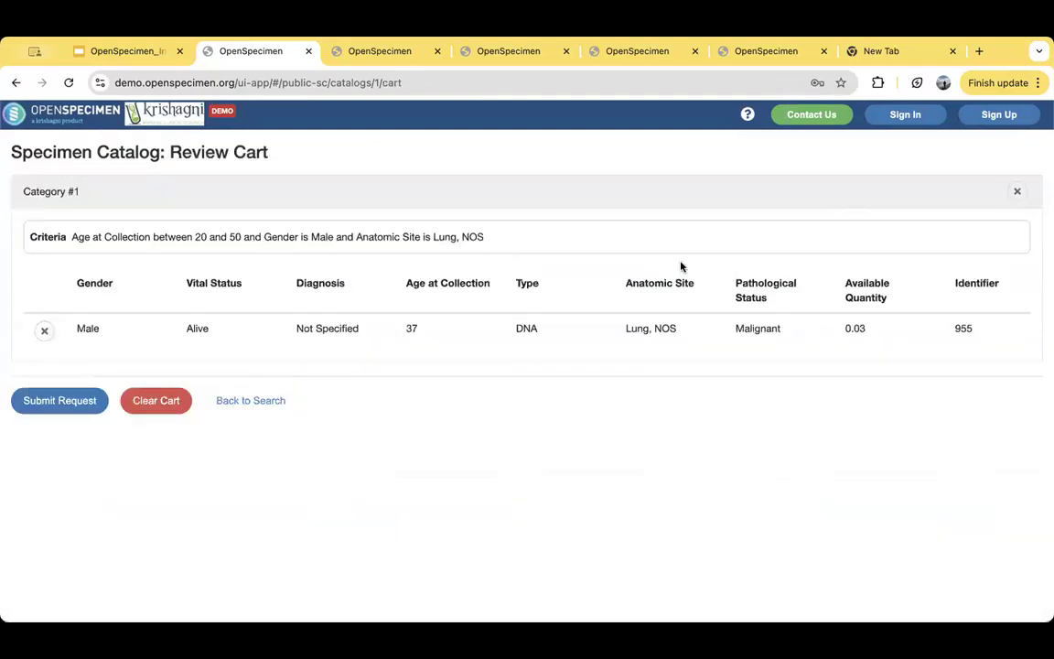
- Start a request for the specimen in the cart and look through the request form's fields
left_click(62, 404)
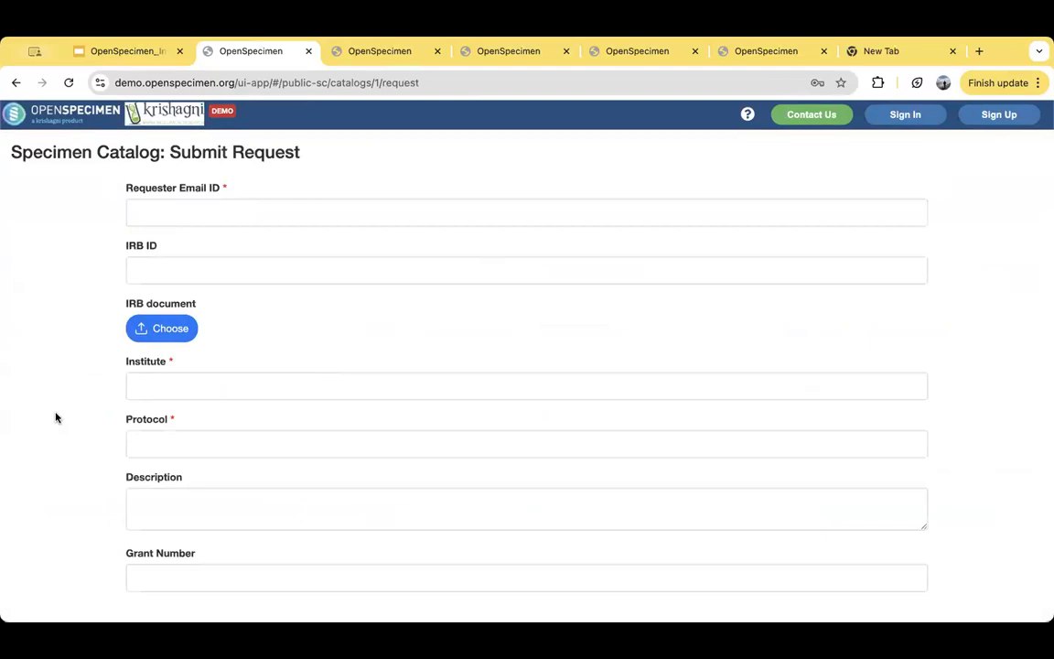
scroll(56, 417, "down", 5)
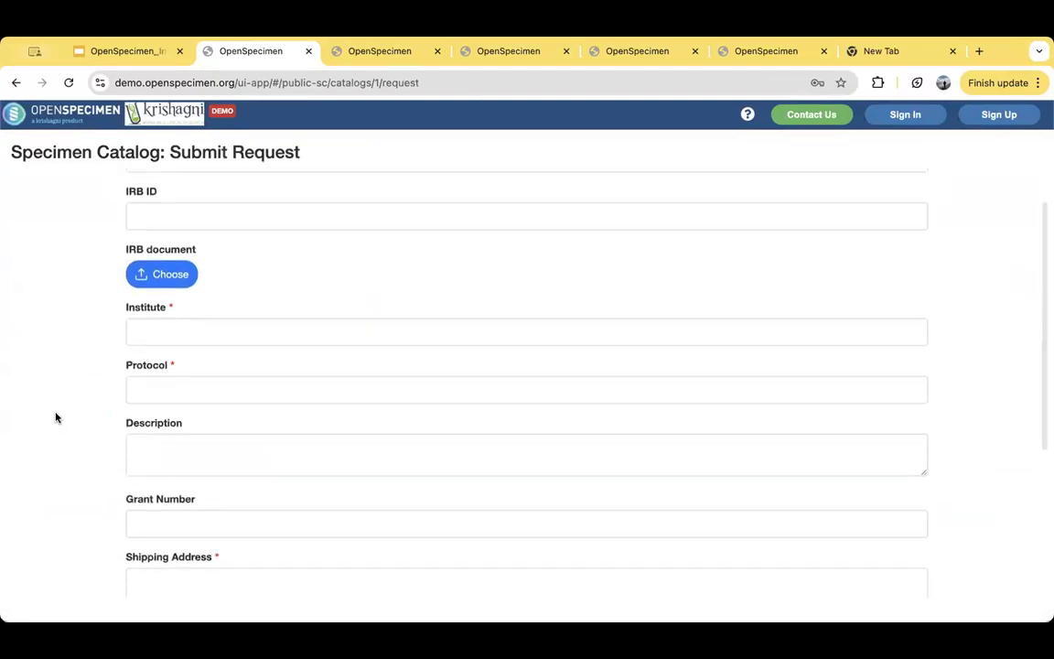